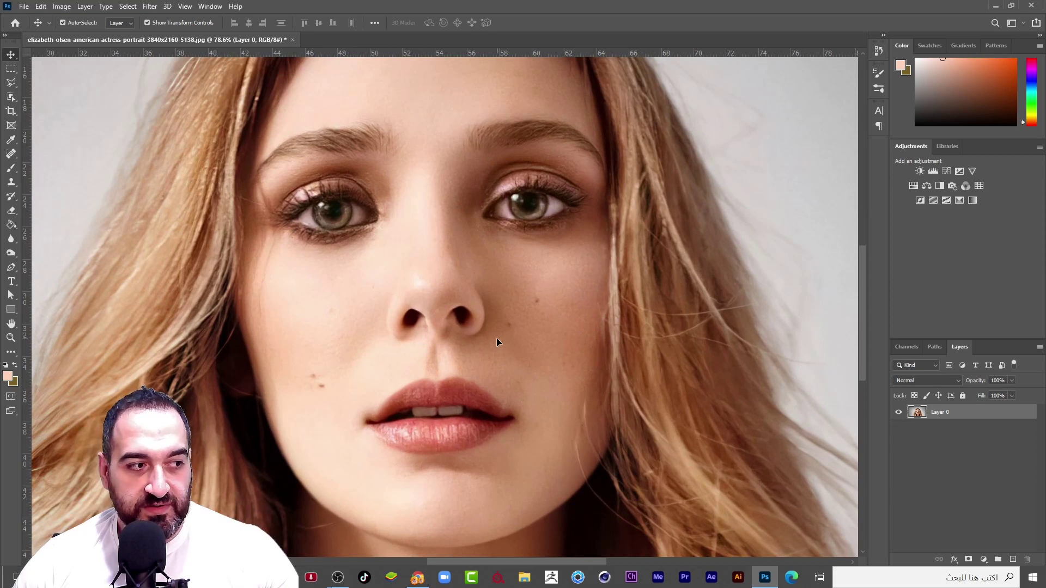
{"action": "scroll", "coordinate": [497, 343], "scroll_direction": "down", "scroll_amount": 2}
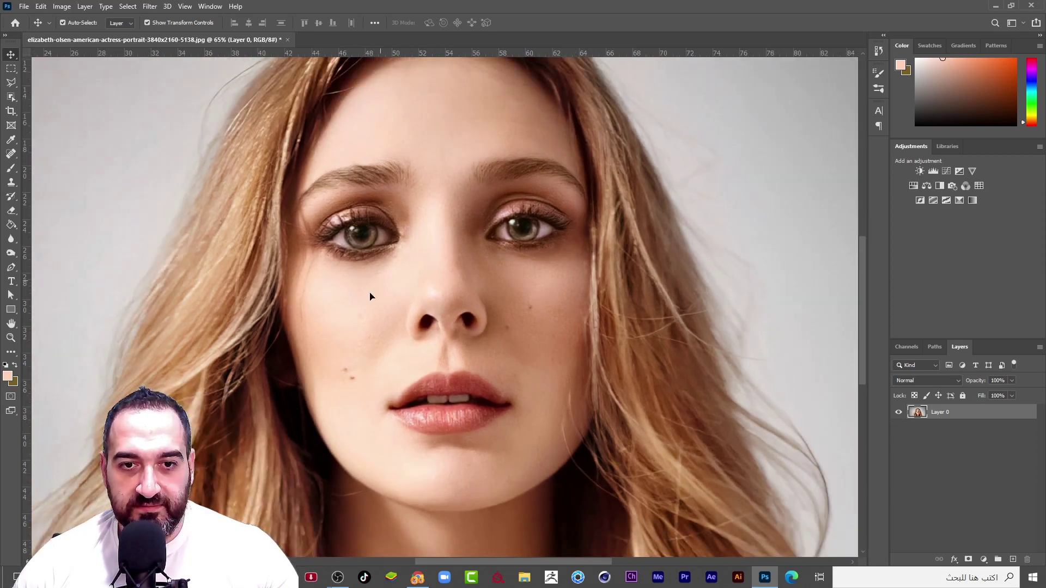
{"action": "scroll", "coordinate": [507, 299], "scroll_direction": "down", "scroll_amount": 1}
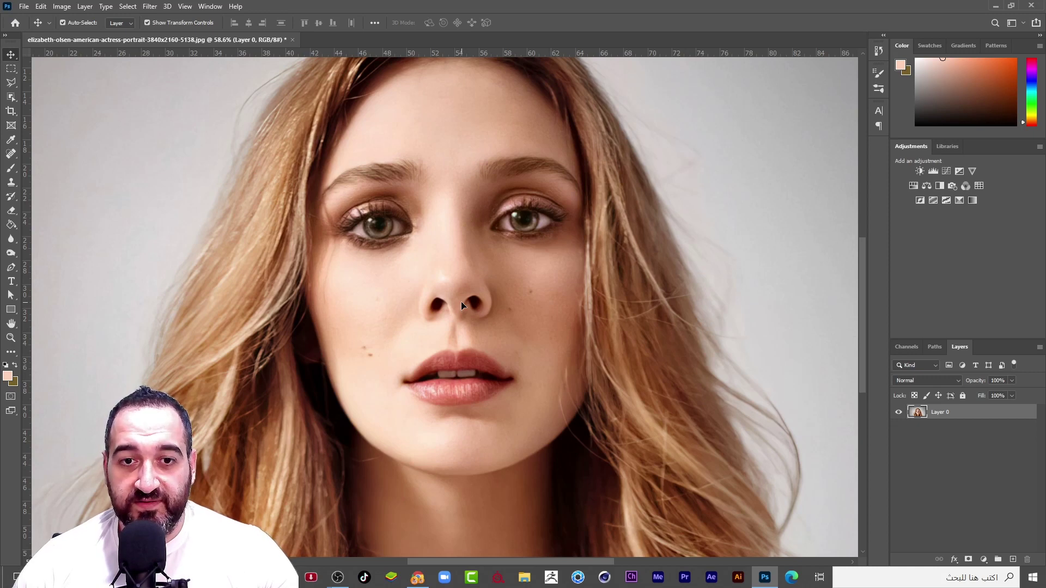
{"action": "scroll", "coordinate": [461, 302], "scroll_direction": "down", "scroll_amount": 1}
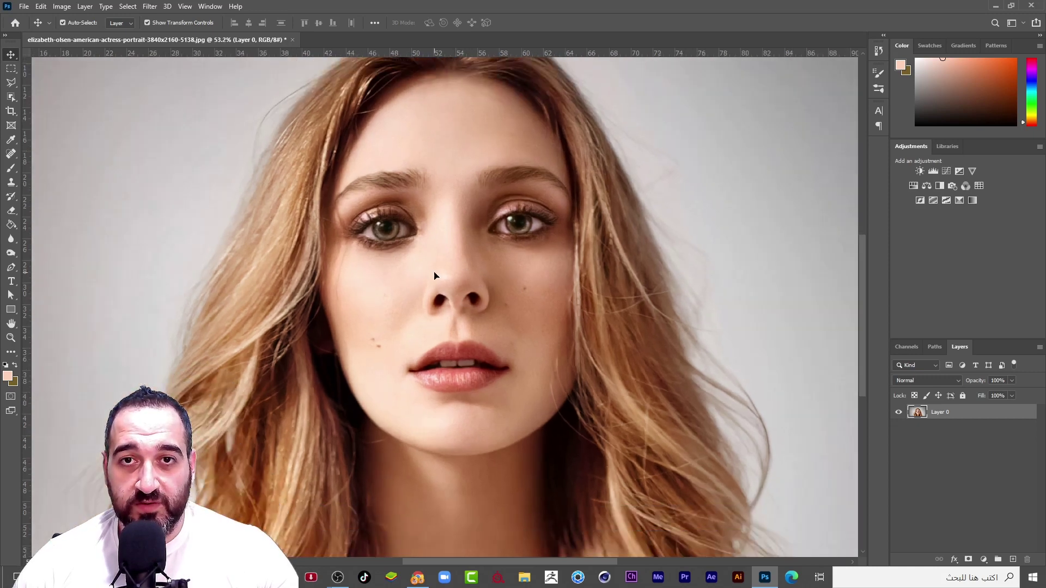
{"action": "scroll", "coordinate": [450, 228], "scroll_direction": "up", "scroll_amount": 2}
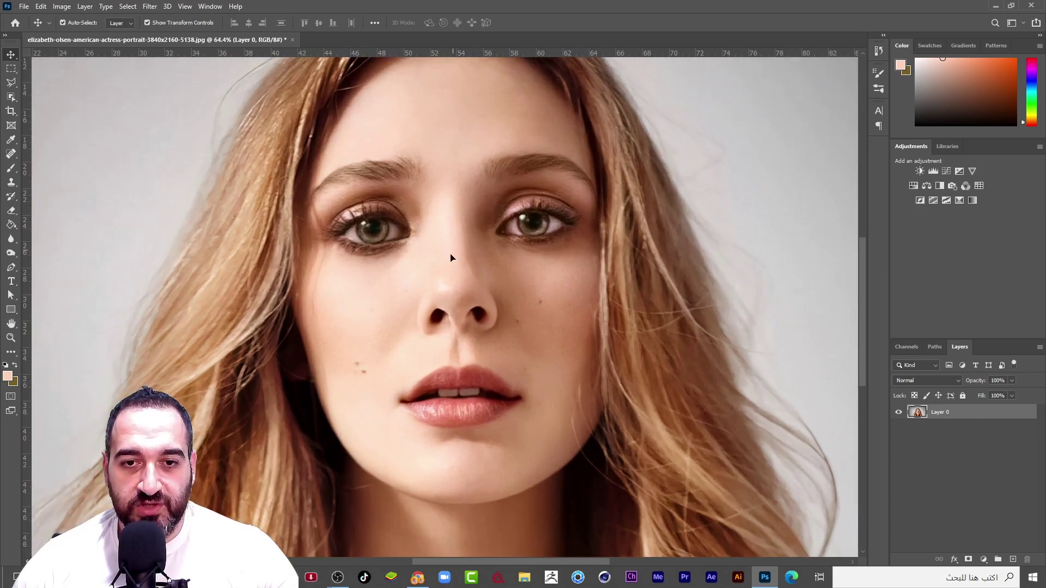
{"action": "scroll", "coordinate": [452, 258], "scroll_direction": "down", "scroll_amount": 2}
{"action": "scroll", "coordinate": [446, 327], "scroll_direction": "down", "scroll_amount": 2}
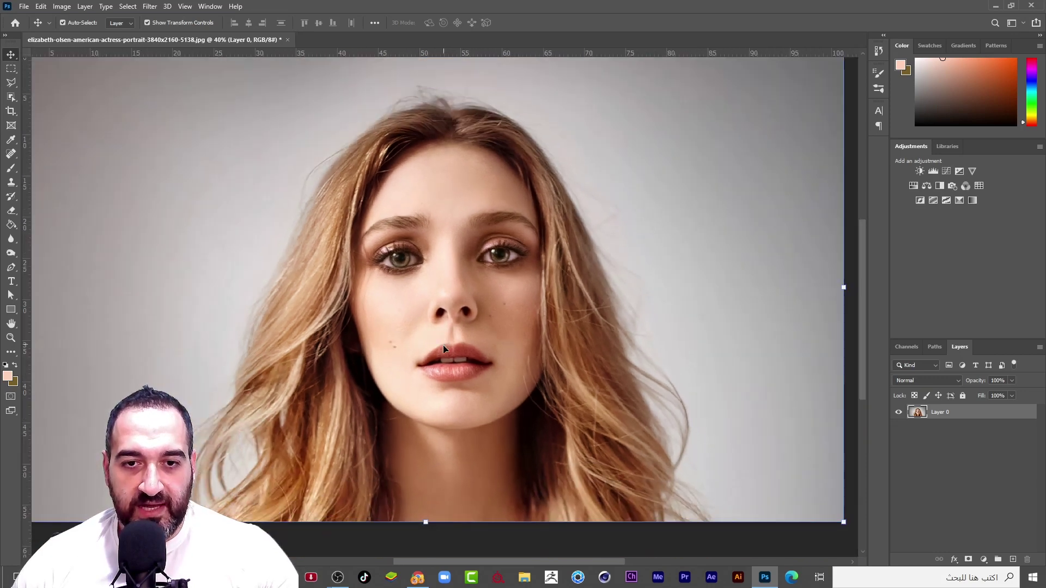
Step: Remove the small moles beside the nose on the right-hand cheek with the Spot Healing Brush in Content-Aware mode
{"action": "scroll", "coordinate": [444, 343], "scroll_direction": "up", "scroll_amount": 4}
{"action": "left_click", "coordinate": [12, 155]}
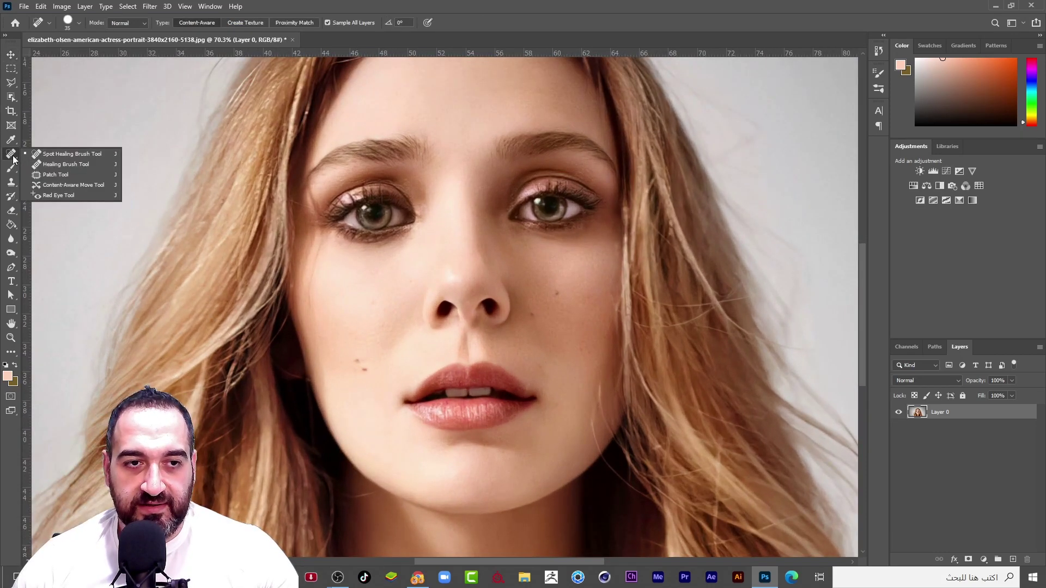
{"action": "left_click", "coordinate": [38, 154]}
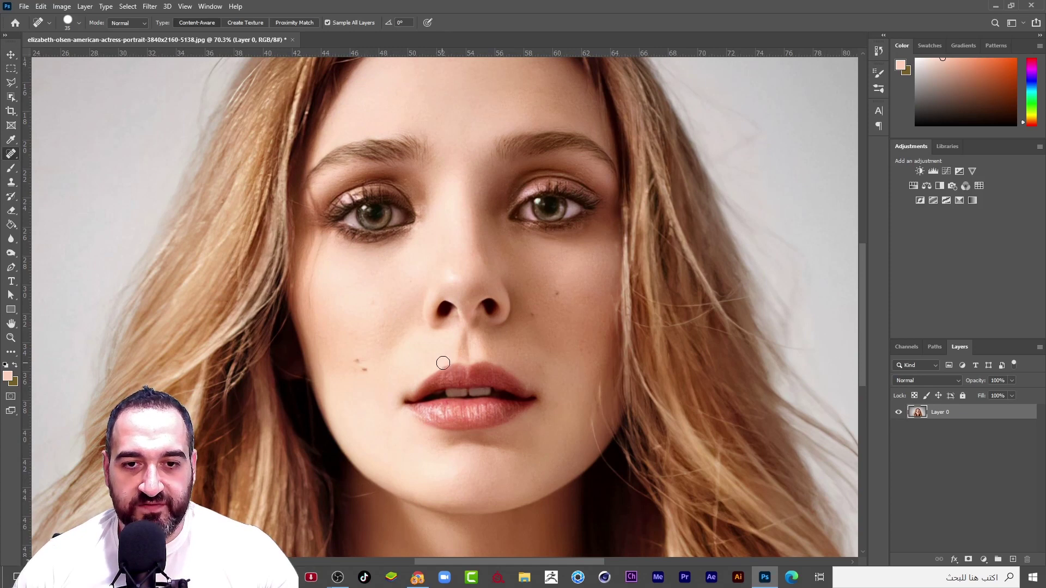
{"action": "scroll", "coordinate": [586, 316], "scroll_direction": "up", "scroll_amount": 5}
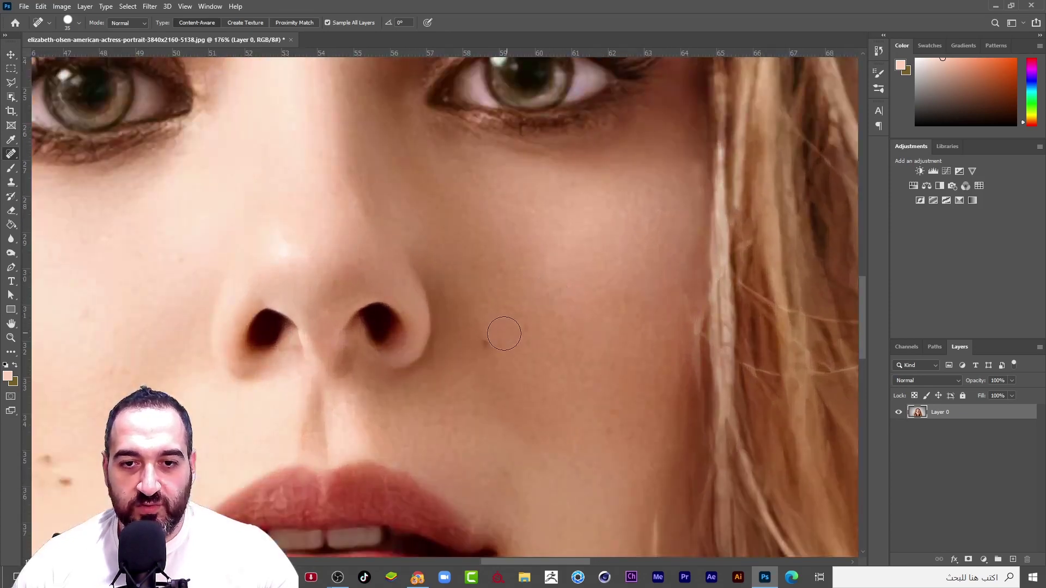
{"action": "left_click_drag", "start_coordinate": [490, 342], "coordinate": [502, 328]}
Step: Heal the moles beside the mouth and the small spot higher up on the left-hand cheek
{"action": "scroll", "coordinate": [502, 329], "scroll_direction": "down", "scroll_amount": 4}
{"action": "scroll", "coordinate": [338, 355], "scroll_direction": "up", "scroll_amount": 3}
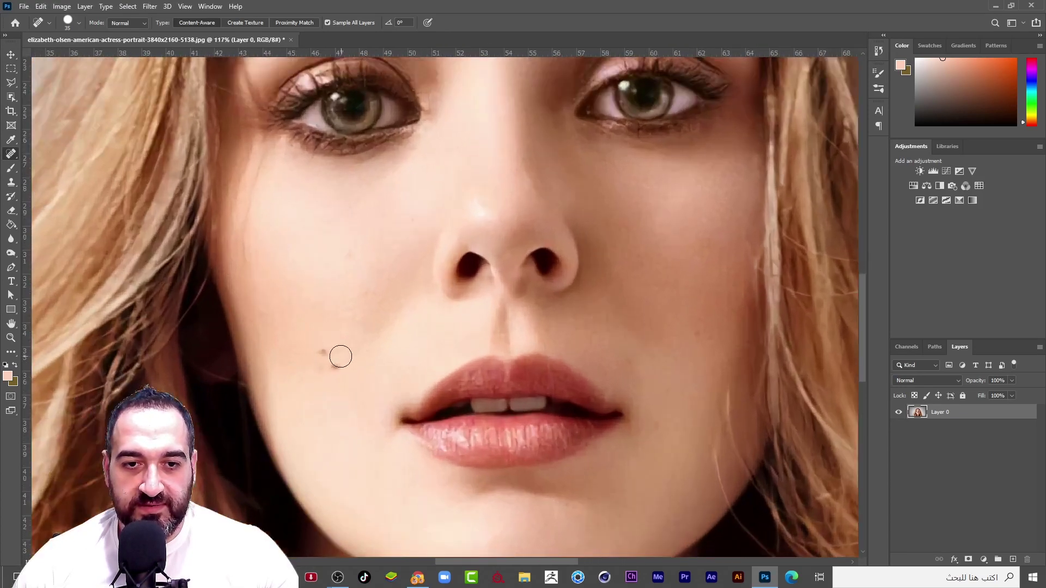
{"action": "left_click", "coordinate": [334, 366]}
{"action": "scroll", "coordinate": [404, 294], "scroll_direction": "down", "scroll_amount": 2}
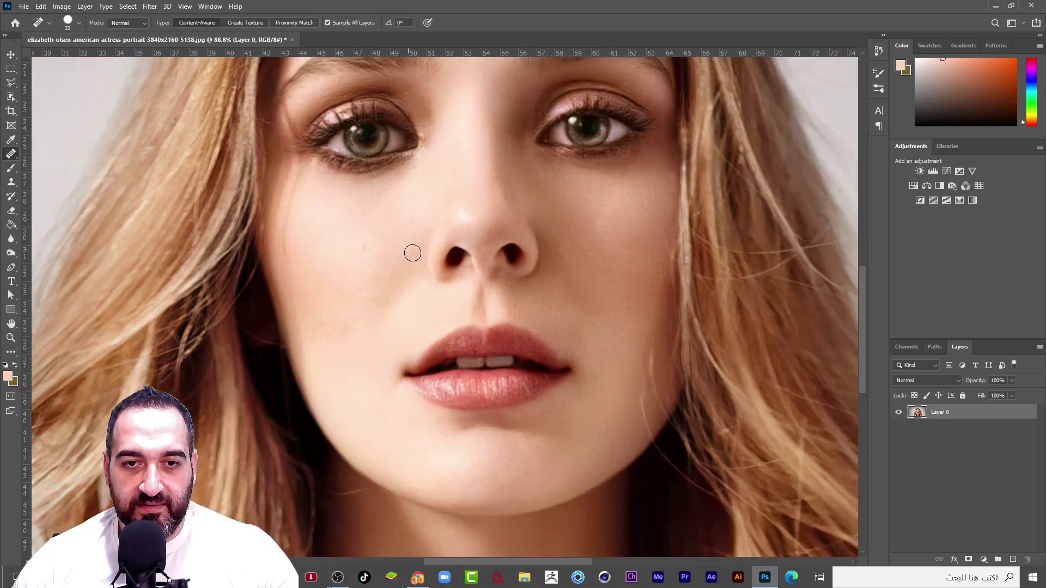
{"action": "scroll", "coordinate": [517, 354], "scroll_direction": "down", "scroll_amount": 2}
{"action": "scroll", "coordinate": [543, 374], "scroll_direction": "up", "scroll_amount": 4}
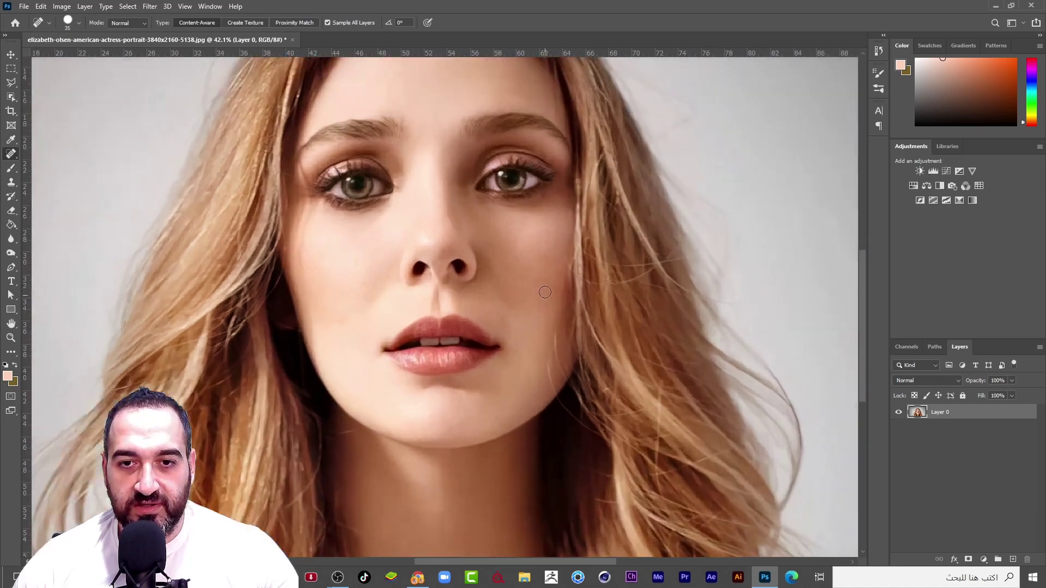
{"action": "left_click_drag", "start_coordinate": [252, 248], "coordinate": [275, 267]}
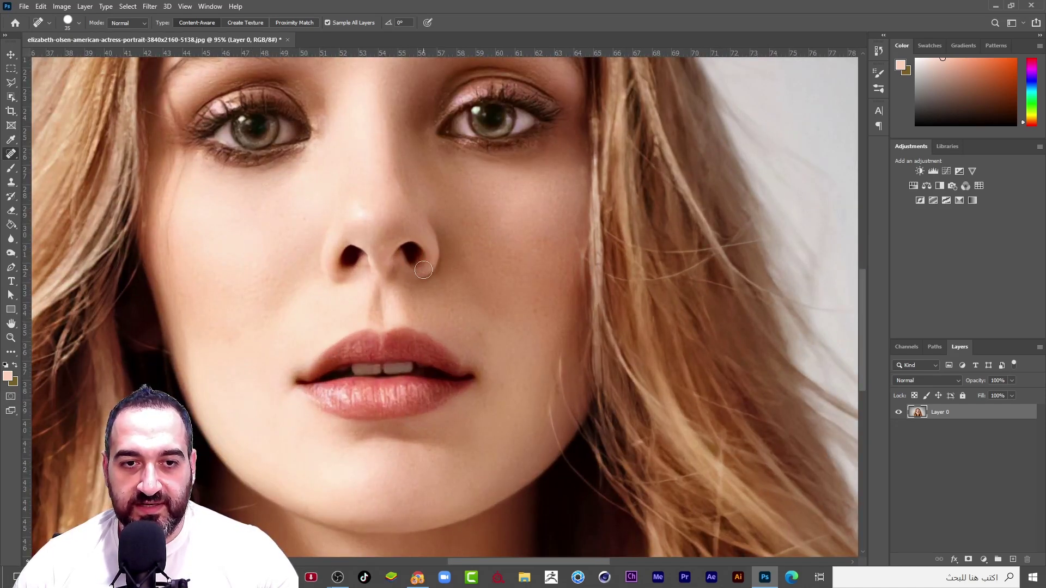
Step: Add a new empty layer above Layer 0
{"action": "scroll", "coordinate": [445, 319], "scroll_direction": "down", "scroll_amount": 3}
{"action": "scroll", "coordinate": [445, 318], "scroll_direction": "up", "scroll_amount": 2}
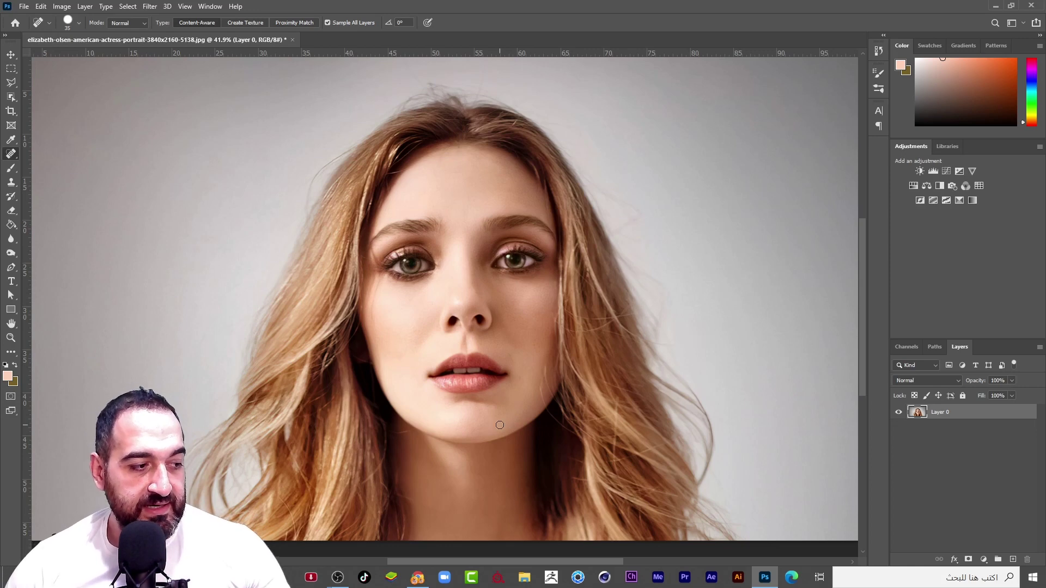
{"action": "scroll", "coordinate": [466, 387], "scroll_direction": "up", "scroll_amount": 1}
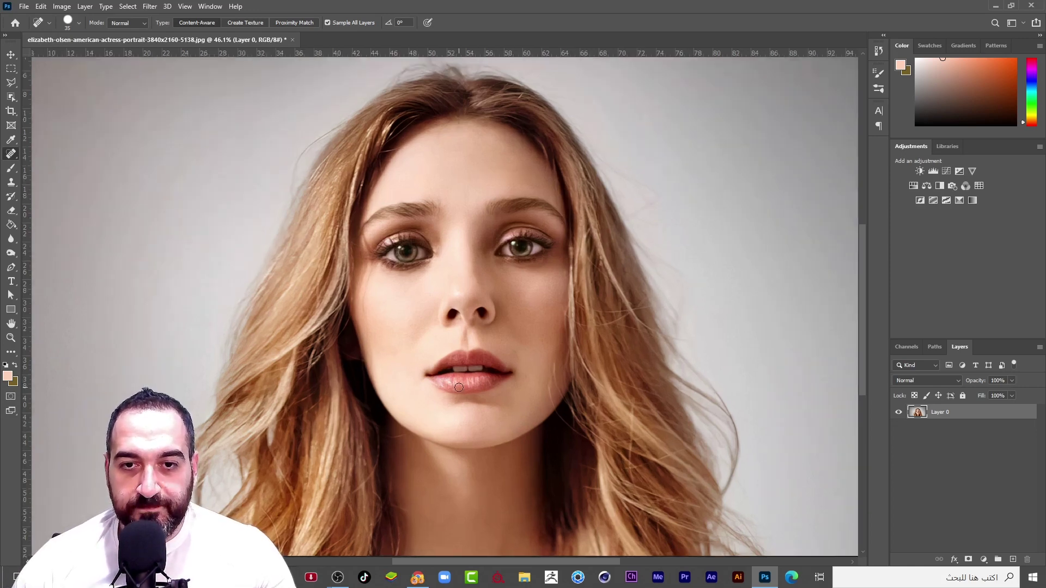
{"action": "scroll", "coordinate": [430, 368], "scroll_direction": "up", "scroll_amount": 1}
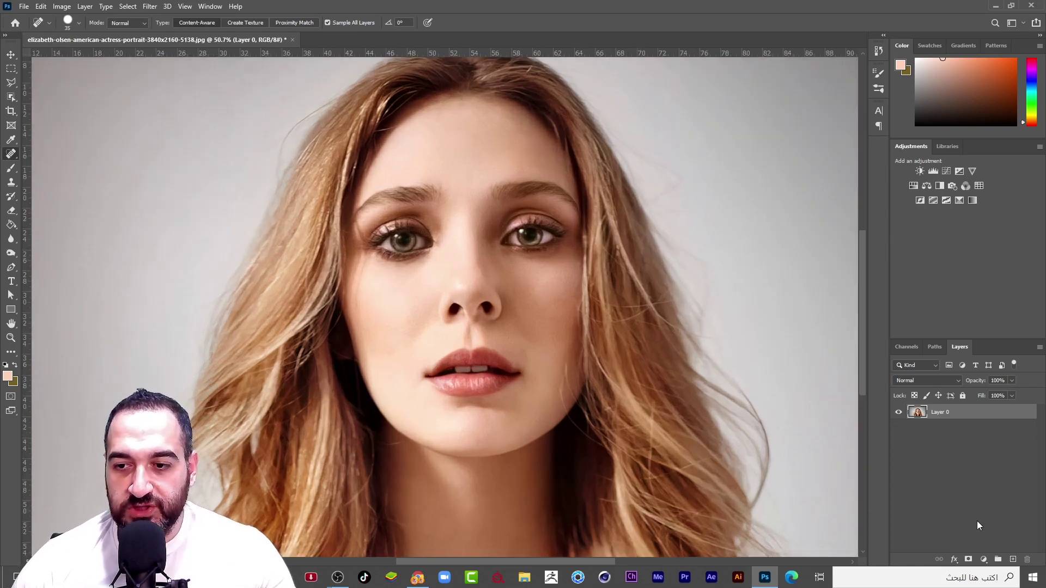
{"action": "left_click", "coordinate": [1013, 560]}
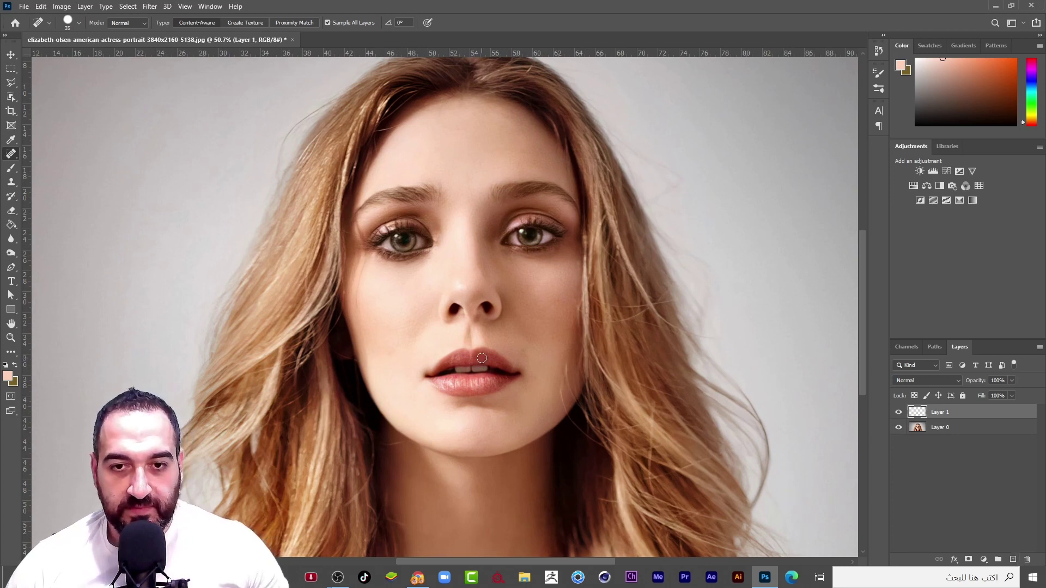
Step: Activate the Quick Selection Tool for working on the right-hand eye
{"action": "scroll", "coordinate": [531, 235], "scroll_direction": "up", "scroll_amount": 12}
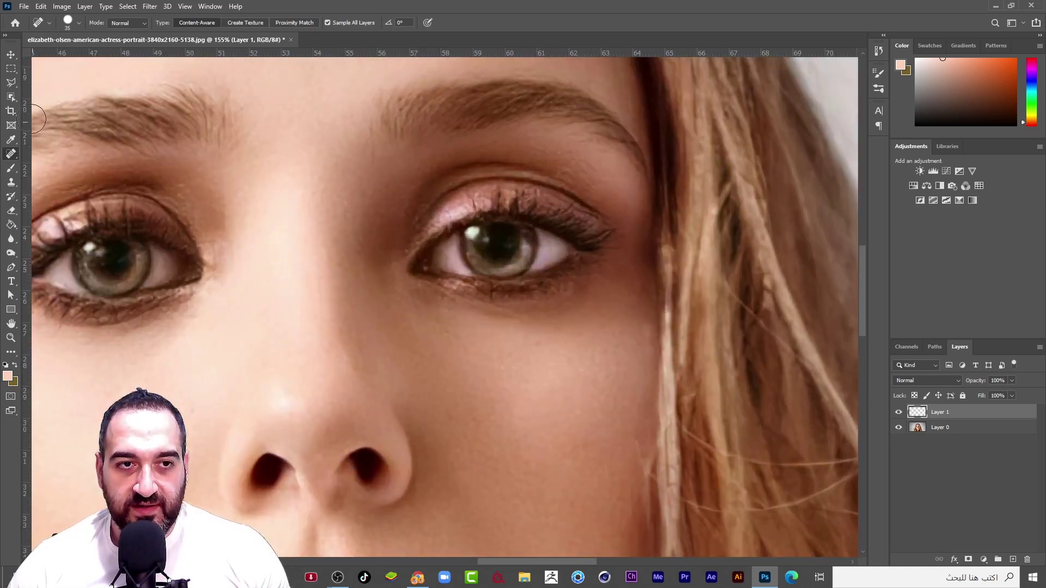
{"action": "left_click", "coordinate": [11, 97]}
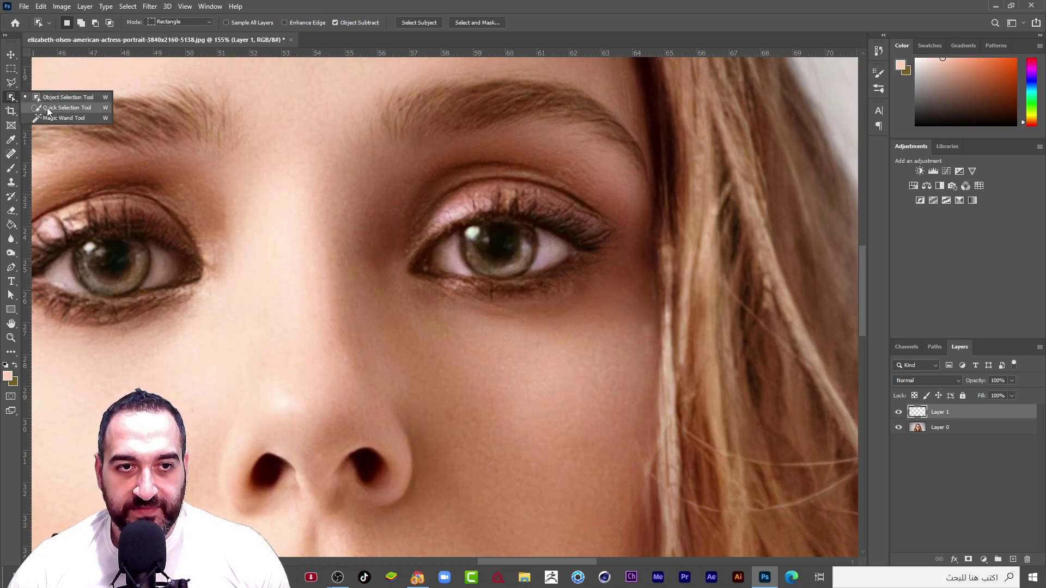
{"action": "left_click", "coordinate": [49, 107]}
{"action": "scroll", "coordinate": [468, 228], "scroll_direction": "up", "scroll_amount": 3}
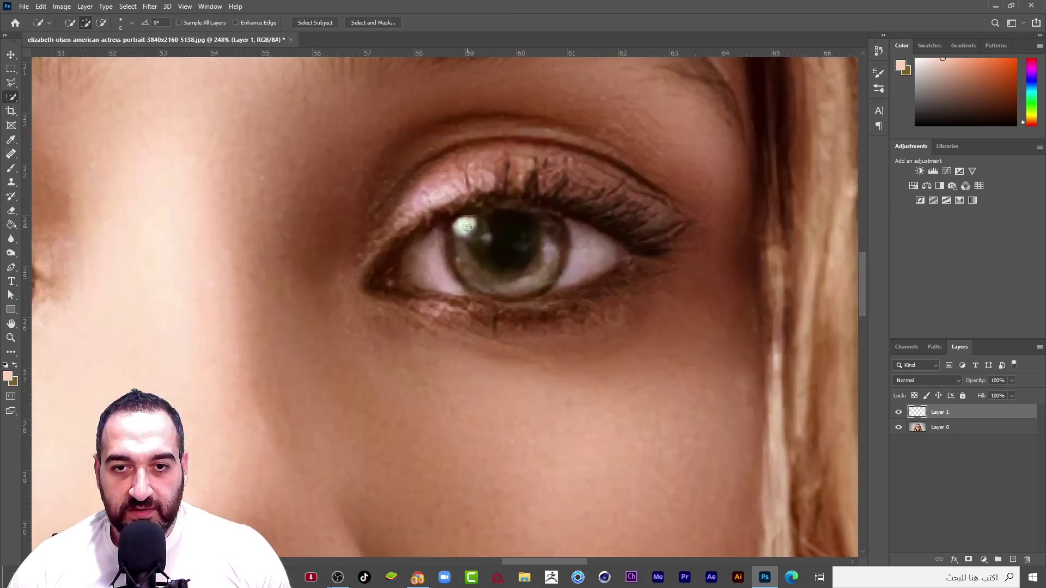
{"action": "mouse_move", "coordinate": [470, 220]}
{"action": "left_mouse_down"}
{"action": "mouse_move", "coordinate": [532, 217]}
{"action": "mouse_move", "coordinate": [549, 252]}
{"action": "mouse_move", "coordinate": [537, 275]}
{"action": "mouse_move", "coordinate": [494, 284]}
{"action": "mouse_move", "coordinate": [470, 273]}
{"action": "mouse_move", "coordinate": [458, 241]}
{"action": "mouse_move", "coordinate": [496, 210]}
{"action": "mouse_move", "coordinate": [553, 219]}
{"action": "mouse_move", "coordinate": [562, 257]}
{"action": "left_mouse_up"}
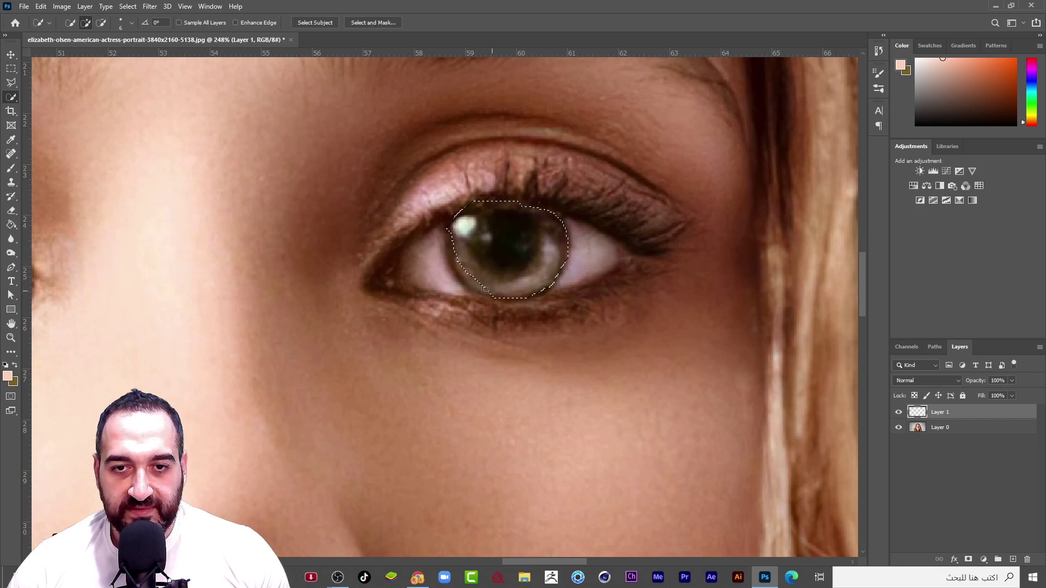
{"action": "mouse_move", "coordinate": [486, 289]}
{"action": "left_mouse_down"}
{"action": "mouse_move", "coordinate": [449, 228]}
{"action": "mouse_move", "coordinate": [455, 262]}
{"action": "left_mouse_up"}
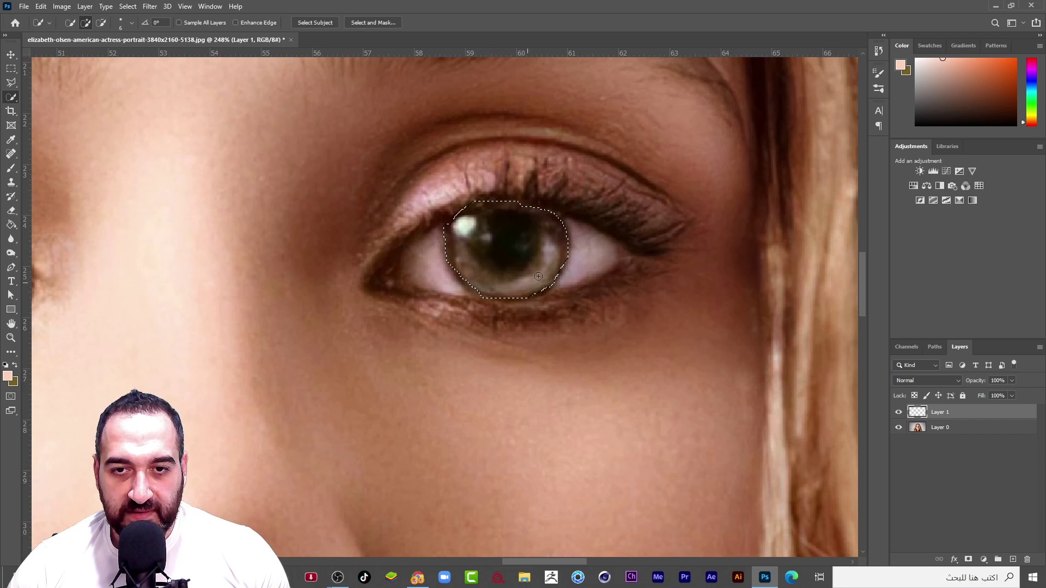
{"action": "mouse_move", "coordinate": [560, 230]}
{"action": "left_mouse_down"}
{"action": "mouse_move", "coordinate": [528, 207]}
{"action": "mouse_move", "coordinate": [502, 211]}
{"action": "left_mouse_up"}
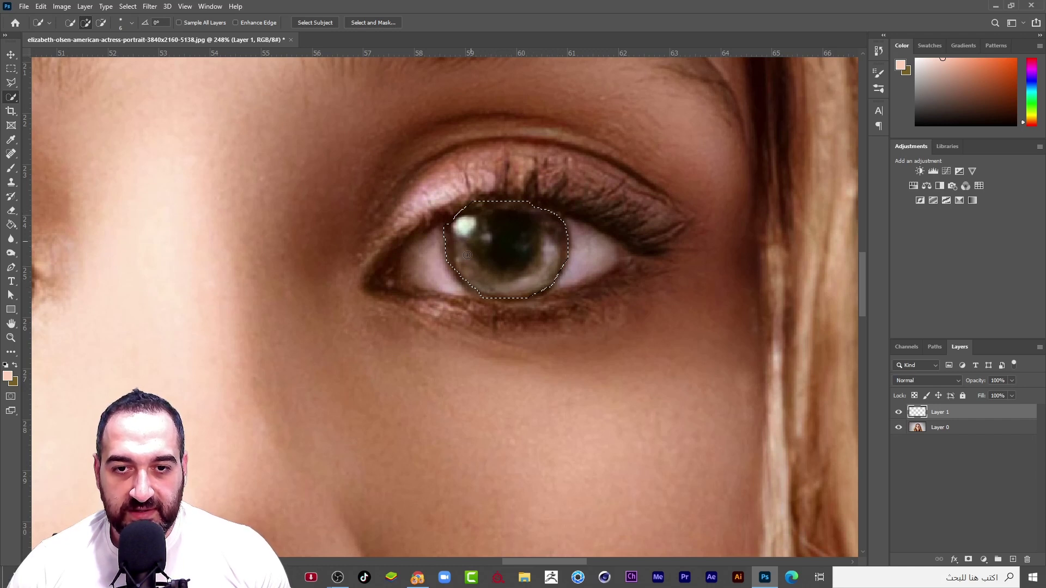
{"action": "key", "text": "ctrl+d"}
{"action": "scroll", "coordinate": [548, 254], "scroll_direction": "down", "scroll_amount": 3}
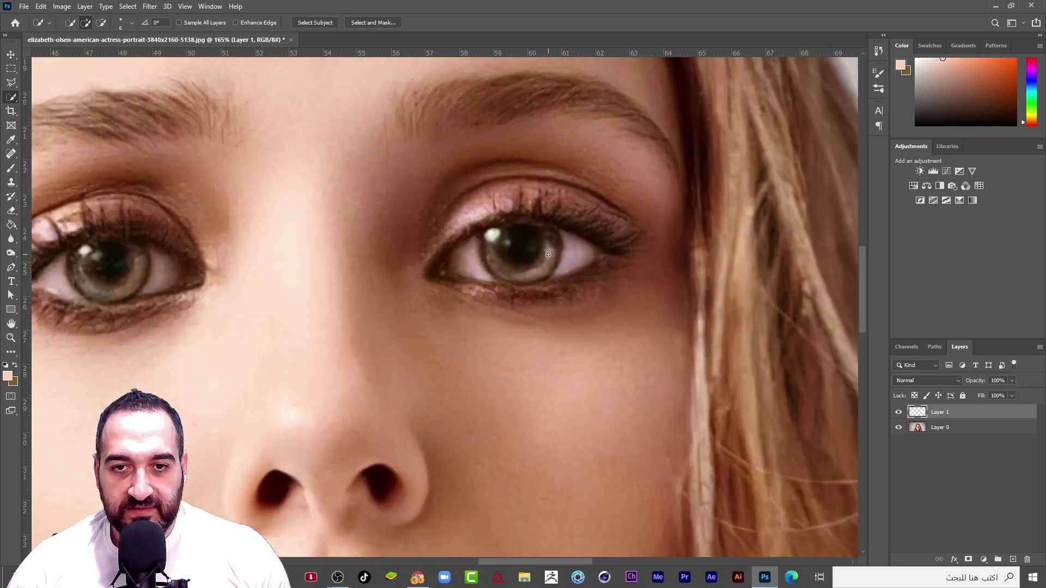
{"action": "scroll", "coordinate": [546, 256], "scroll_direction": "up", "scroll_amount": 4}
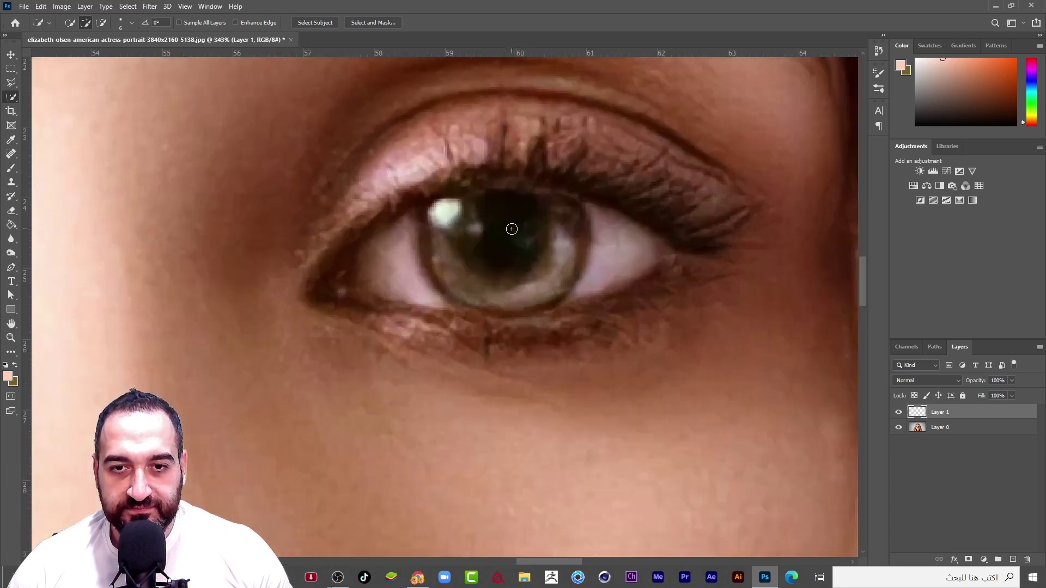
{"action": "mouse_move", "coordinate": [438, 219]}
{"action": "left_mouse_down"}
{"action": "mouse_move", "coordinate": [511, 185]}
{"action": "mouse_move", "coordinate": [559, 204]}
{"action": "mouse_move", "coordinate": [577, 236]}
{"action": "mouse_move", "coordinate": [569, 267]}
{"action": "mouse_move", "coordinate": [530, 292]}
{"action": "mouse_move", "coordinate": [456, 295]}
{"action": "mouse_move", "coordinate": [435, 202]}
{"action": "mouse_move", "coordinate": [430, 247]}
{"action": "left_mouse_up"}
{"action": "mouse_move", "coordinate": [504, 300]}
{"action": "left_mouse_down"}
{"action": "mouse_move", "coordinate": [541, 303]}
{"action": "mouse_move", "coordinate": [559, 290]}
{"action": "mouse_move", "coordinate": [573, 239]}
{"action": "mouse_move", "coordinate": [568, 204]}
{"action": "mouse_move", "coordinate": [534, 188]}
{"action": "mouse_move", "coordinate": [452, 189]}
{"action": "left_mouse_up"}
{"action": "key", "text": "ctrl+d"}
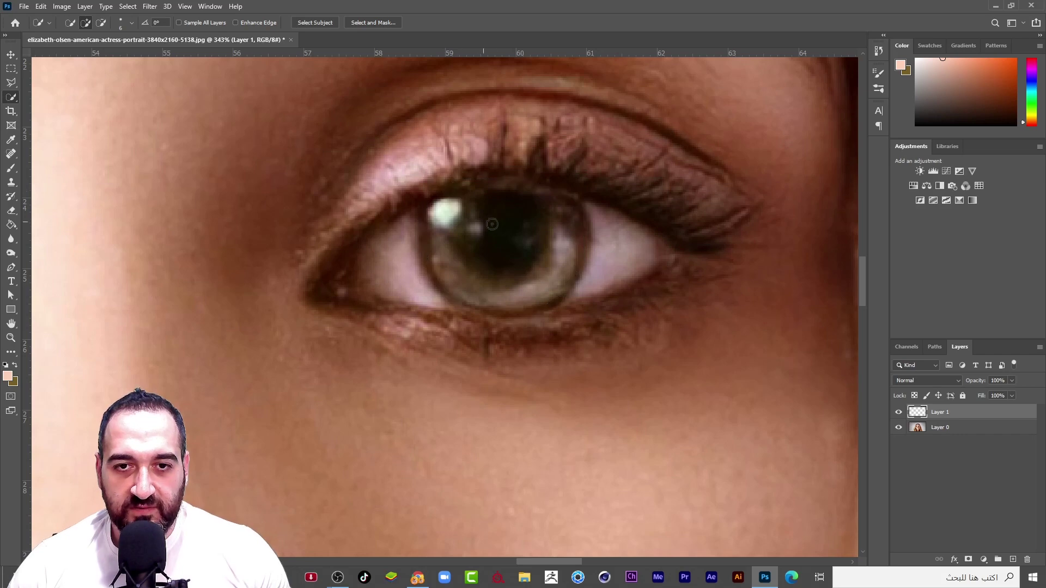
Step: Make Layer 0 the active layer and select the iris of the right-hand eye with the Quick Selection Tool
{"action": "scroll", "coordinate": [519, 229], "scroll_direction": "down", "scroll_amount": 5}
{"action": "scroll", "coordinate": [518, 229], "scroll_direction": "down", "scroll_amount": 1}
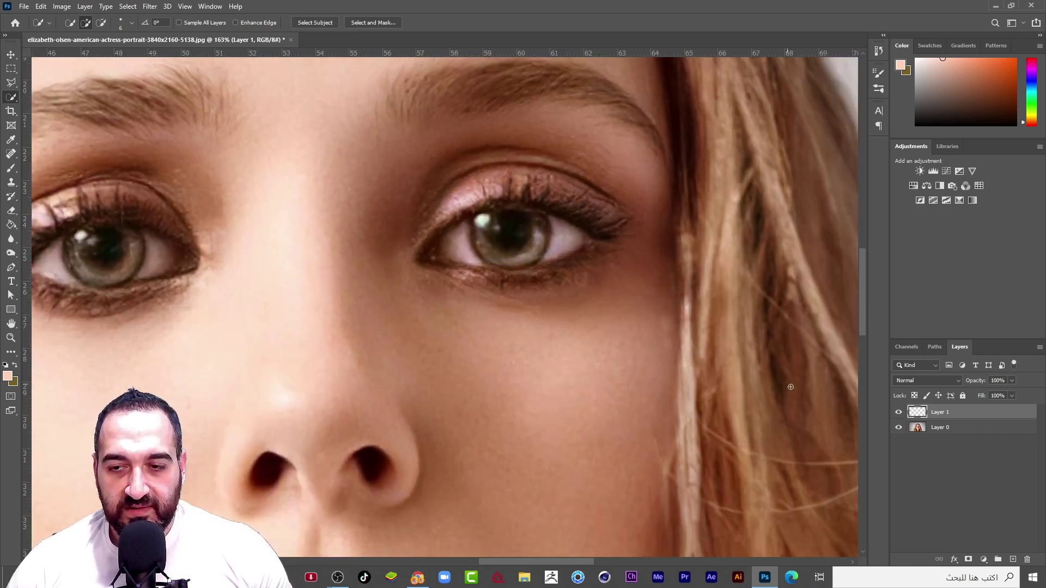
{"action": "left_click", "coordinate": [930, 427]}
{"action": "scroll", "coordinate": [600, 239], "scroll_direction": "up", "scroll_amount": 5}
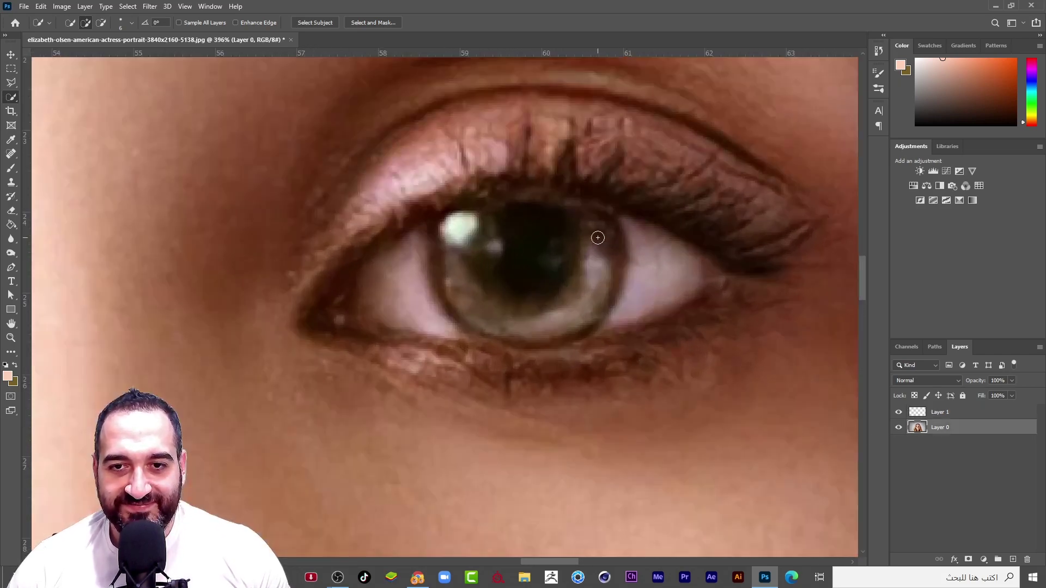
{"action": "mouse_move", "coordinate": [598, 238]}
{"action": "left_mouse_down"}
{"action": "mouse_move", "coordinate": [583, 215]}
{"action": "mouse_move", "coordinate": [493, 210]}
{"action": "mouse_move", "coordinate": [545, 247]}
{"action": "mouse_move", "coordinate": [460, 231]}
{"action": "left_mouse_up"}
Step: Subtract the eyelid, eyelash and eye-white areas from the selection so it follows the outline of the right-hand iris
{"action": "scroll", "coordinate": [556, 229], "scroll_direction": "down", "scroll_amount": 2}
{"action": "scroll", "coordinate": [561, 204], "scroll_direction": "up", "scroll_amount": 3}
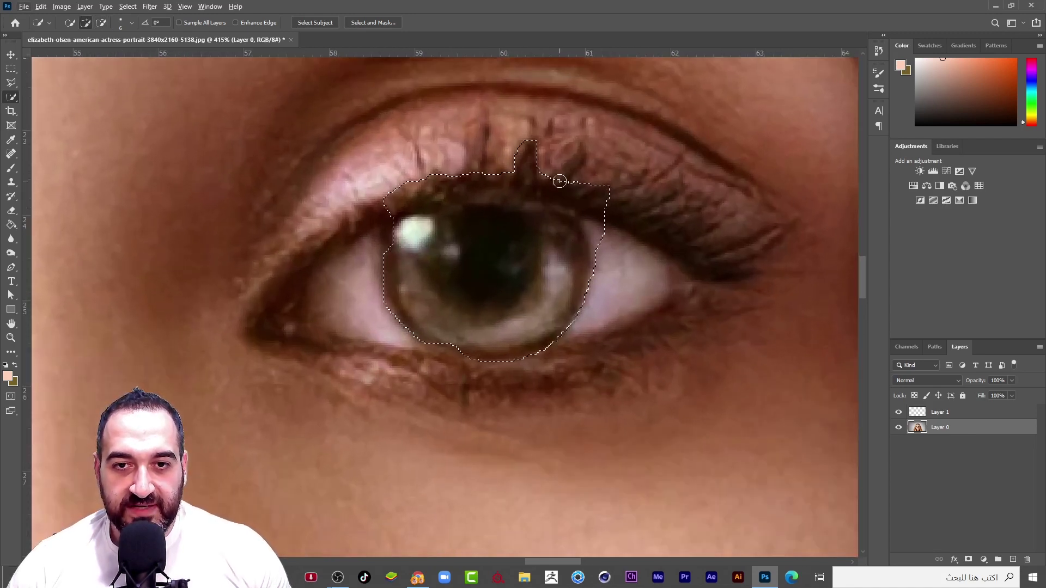
{"action": "key", "text": "alt"}
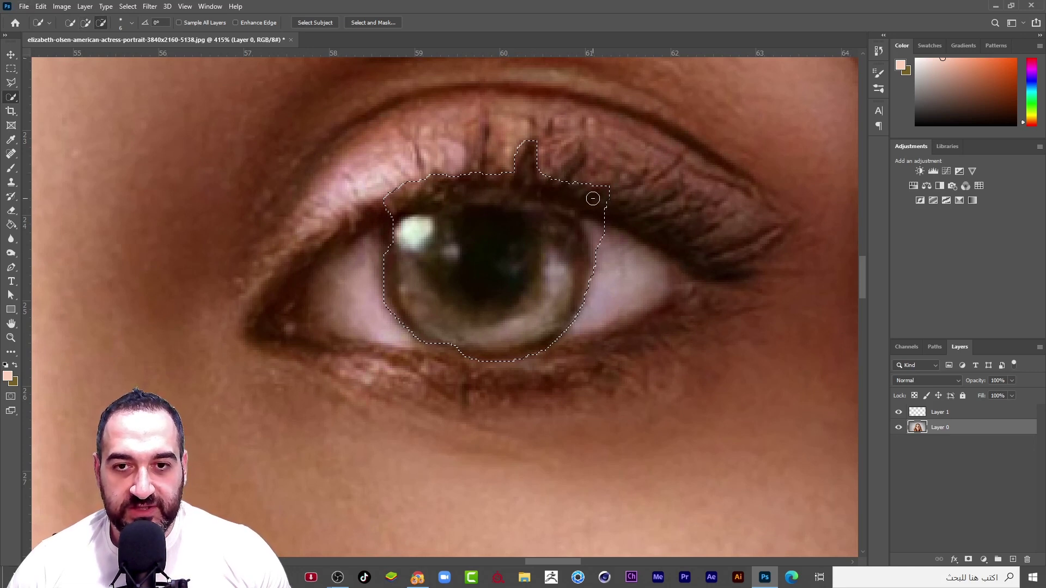
{"action": "key", "text": "alt"}
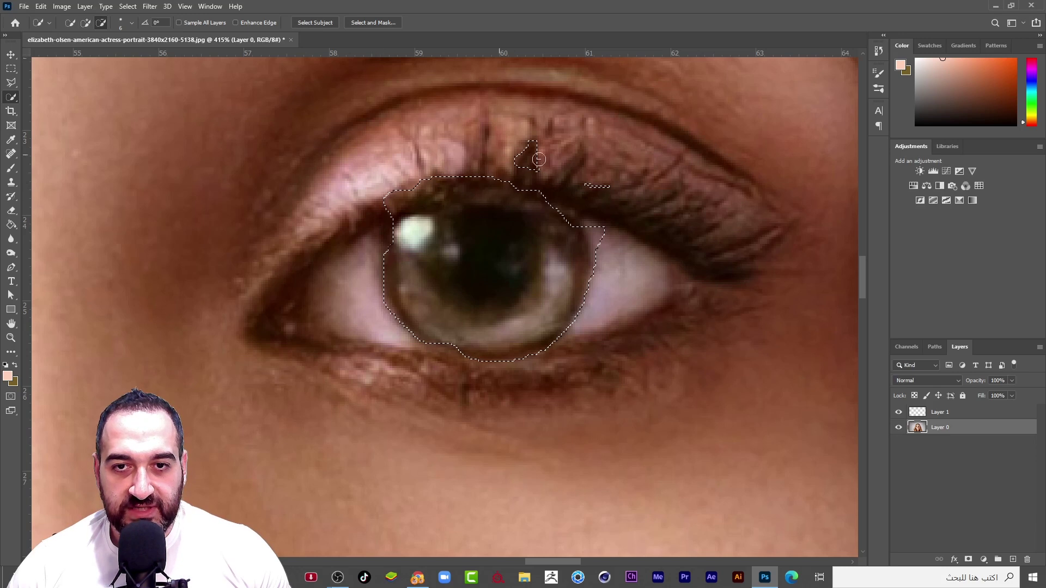
{"action": "mouse_move", "coordinate": [495, 175]}
{"action": "left_mouse_down"}
{"action": "mouse_move", "coordinate": [381, 202]}
{"action": "mouse_move", "coordinate": [534, 187]}
{"action": "left_mouse_up"}
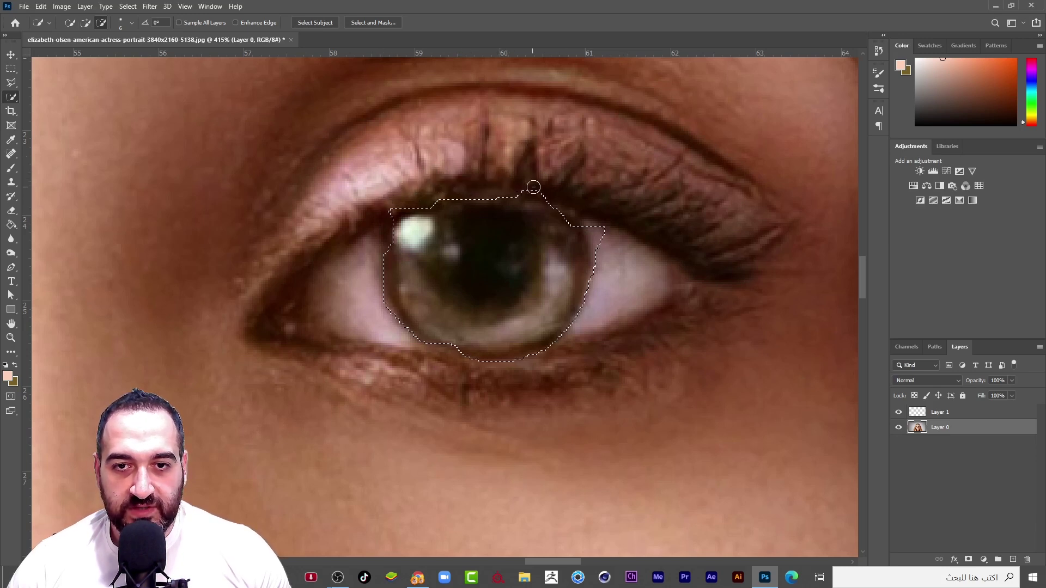
{"action": "left_click", "coordinate": [598, 210]}
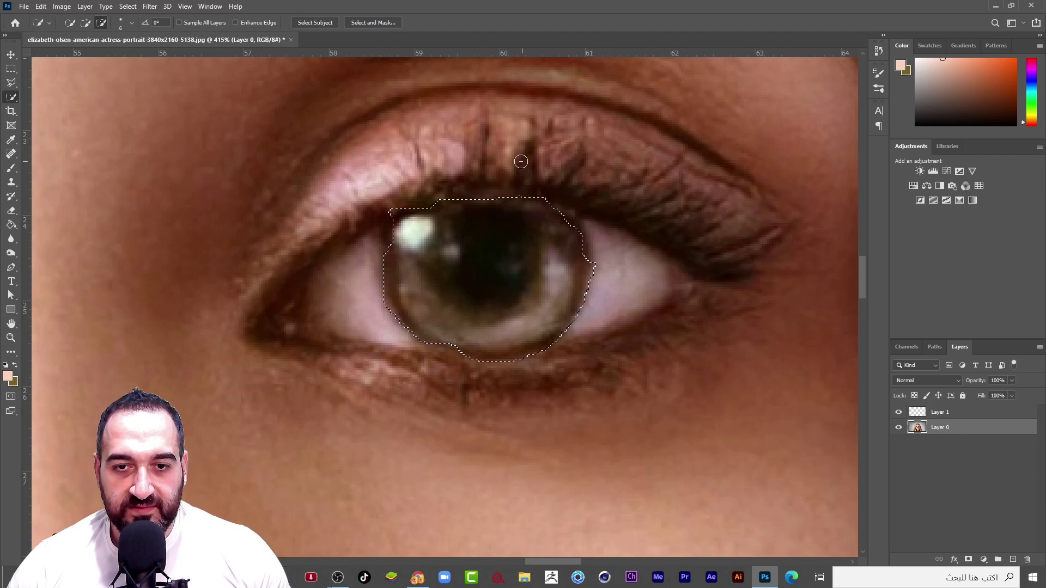
Step: Add the iris of the left-hand eye to the existing selection with the Quick Selection Tool
{"action": "scroll", "coordinate": [484, 233], "scroll_direction": "down", "scroll_amount": 2}
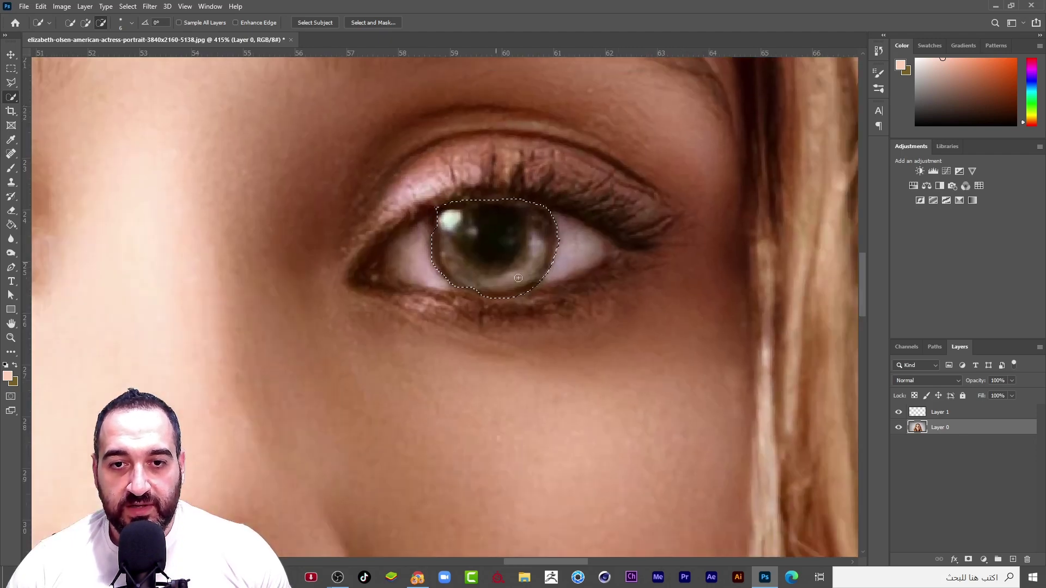
{"action": "scroll", "coordinate": [518, 278], "scroll_direction": "down", "scroll_amount": 5}
{"action": "scroll", "coordinate": [338, 251], "scroll_direction": "up", "scroll_amount": 4}
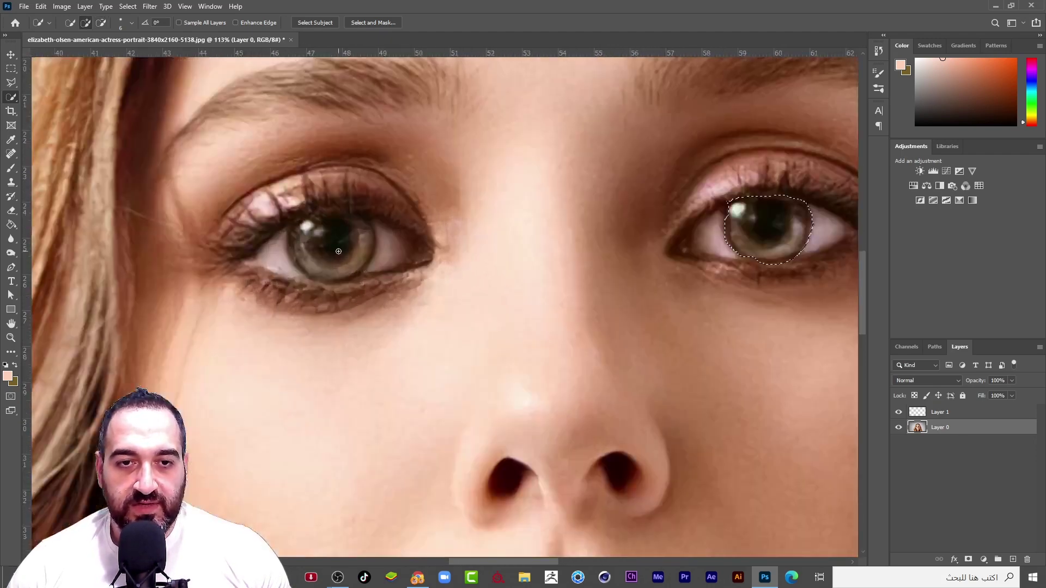
{"action": "scroll", "coordinate": [339, 252], "scroll_direction": "up", "scroll_amount": 4}
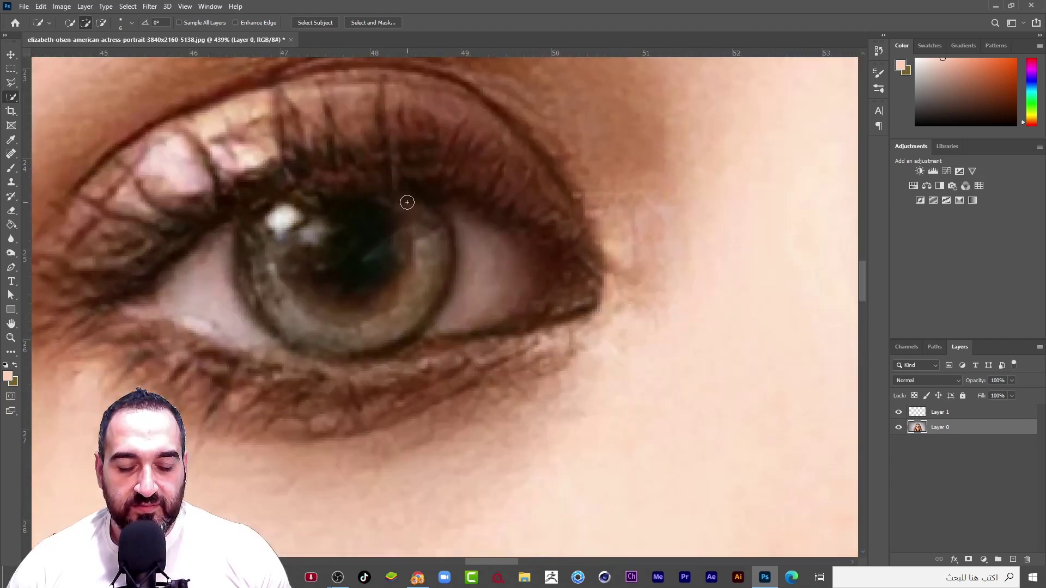
{"action": "mouse_move", "coordinate": [370, 191]}
{"action": "left_mouse_down"}
{"action": "mouse_move", "coordinate": [289, 203]}
{"action": "mouse_move", "coordinate": [254, 231]}
{"action": "mouse_move", "coordinate": [246, 254]}
{"action": "mouse_move", "coordinate": [249, 275]}
{"action": "mouse_move", "coordinate": [284, 315]}
{"action": "mouse_move", "coordinate": [372, 332]}
{"action": "mouse_move", "coordinate": [412, 308]}
{"action": "mouse_move", "coordinate": [408, 327]}
{"action": "mouse_move", "coordinate": [383, 338]}
{"action": "left_mouse_up"}
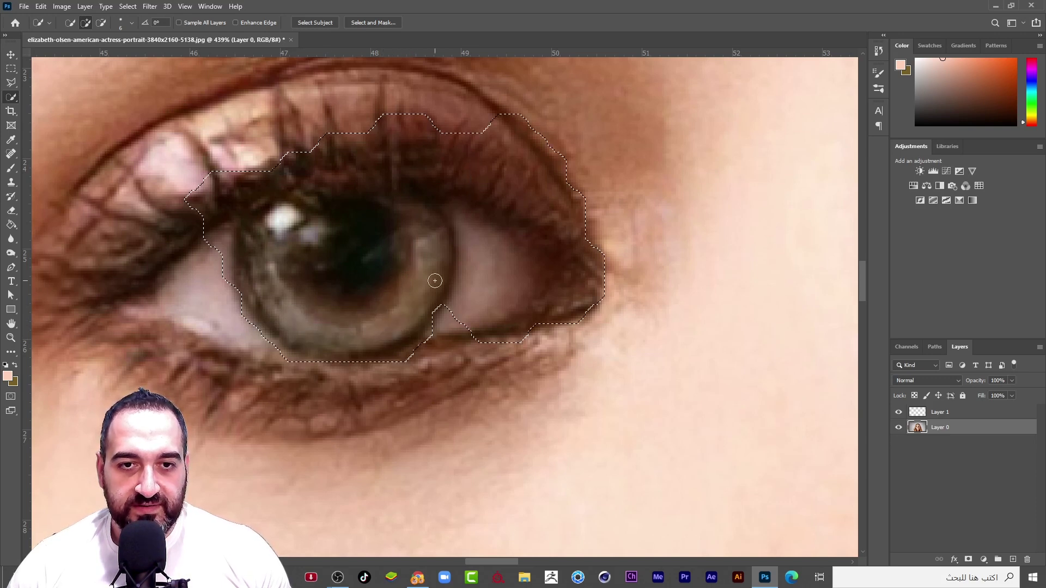
{"action": "mouse_move", "coordinate": [435, 280]}
{"action": "left_mouse_down"}
{"action": "mouse_move", "coordinate": [457, 247]}
{"action": "mouse_move", "coordinate": [441, 210]}
{"action": "left_mouse_up"}
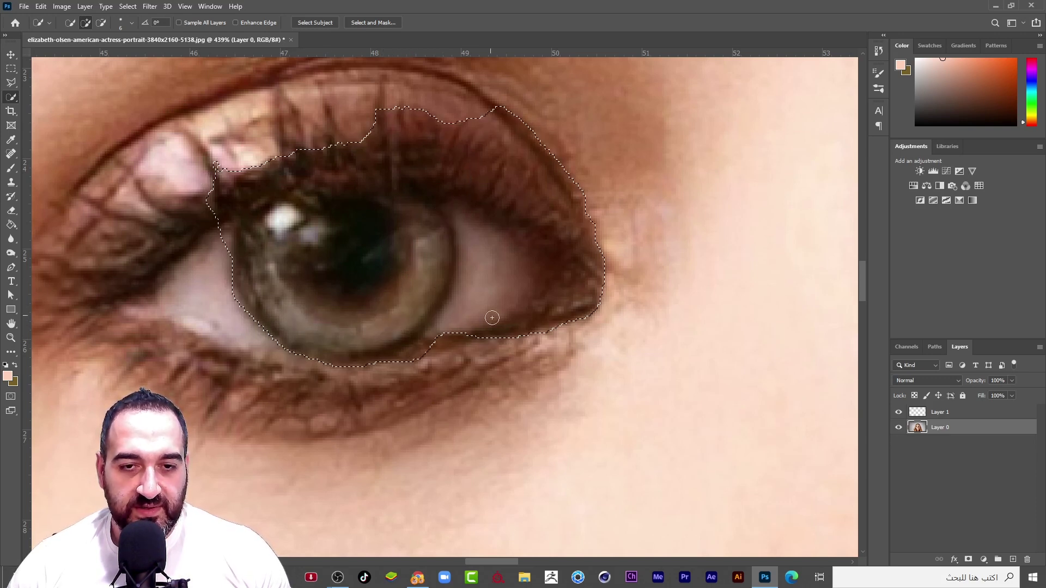
Step: Subtract the upper eyelid, lashes and inner eye corner from the selection around the left-hand iris
{"action": "key", "text": "alt"}
{"action": "mouse_move", "coordinate": [456, 332]}
{"action": "left_mouse_down"}
{"action": "mouse_move", "coordinate": [476, 241]}
{"action": "mouse_move", "coordinate": [448, 166]}
{"action": "mouse_move", "coordinate": [399, 153]}
{"action": "mouse_move", "coordinate": [281, 164]}
{"action": "mouse_move", "coordinate": [250, 176]}
{"action": "mouse_move", "coordinate": [210, 229]}
{"action": "left_mouse_up"}
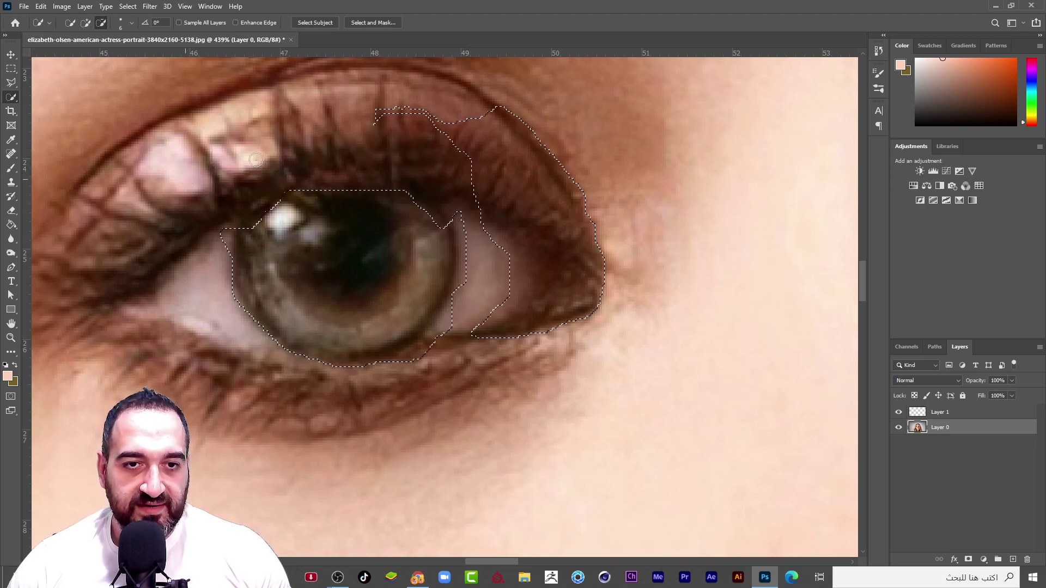
{"action": "left_click_drag", "start_coordinate": [384, 116], "coordinate": [447, 124]}
{"action": "mouse_move", "coordinate": [505, 193]}
{"action": "left_mouse_down"}
{"action": "mouse_move", "coordinate": [473, 116]}
{"action": "mouse_move", "coordinate": [530, 242]}
{"action": "mouse_move", "coordinate": [506, 338]}
{"action": "mouse_move", "coordinate": [518, 308]}
{"action": "mouse_move", "coordinate": [576, 253]}
{"action": "mouse_move", "coordinate": [579, 164]}
{"action": "mouse_move", "coordinate": [594, 234]}
{"action": "mouse_move", "coordinate": [572, 299]}
{"action": "mouse_move", "coordinate": [522, 336]}
{"action": "mouse_move", "coordinate": [616, 294]}
{"action": "mouse_move", "coordinate": [519, 360]}
{"action": "left_mouse_up"}
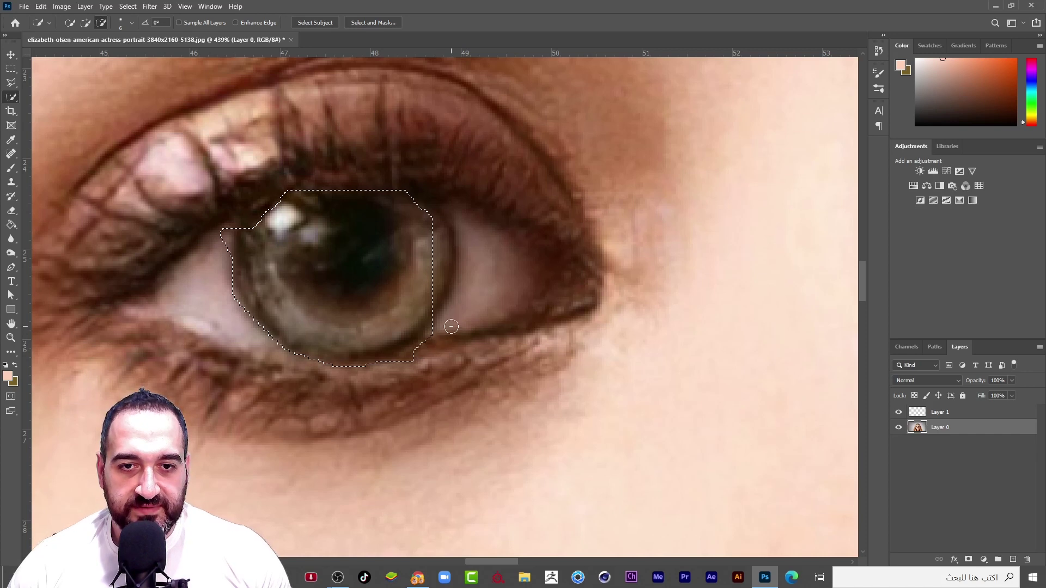
Step: Refine the left-hand iris selection by restoring its missing inner edge and removing leftover bits of eye white and eyelid
{"action": "key", "text": "alt"}
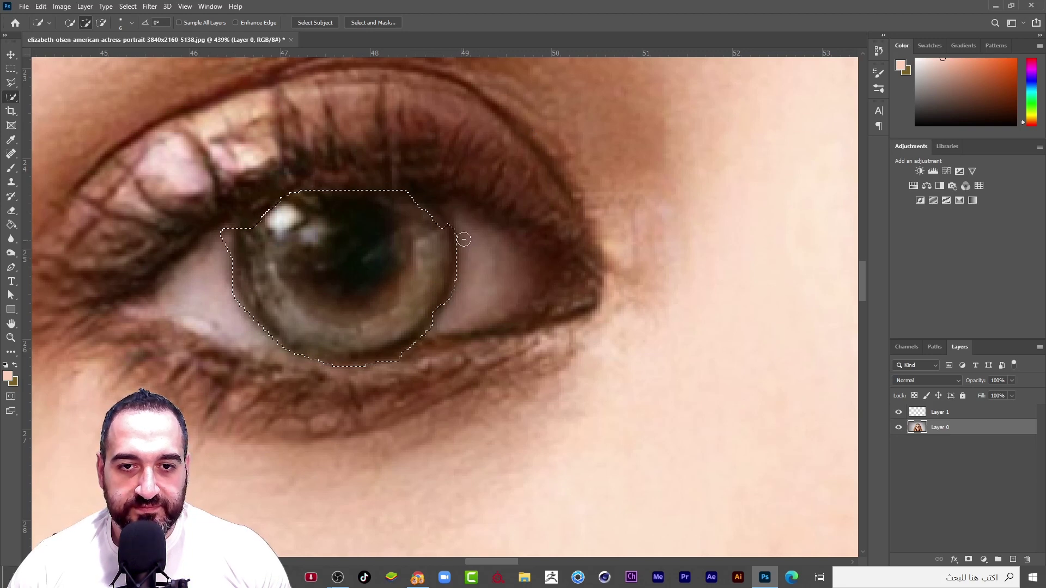
{"action": "left_click", "coordinate": [461, 228], "text": "alt"}
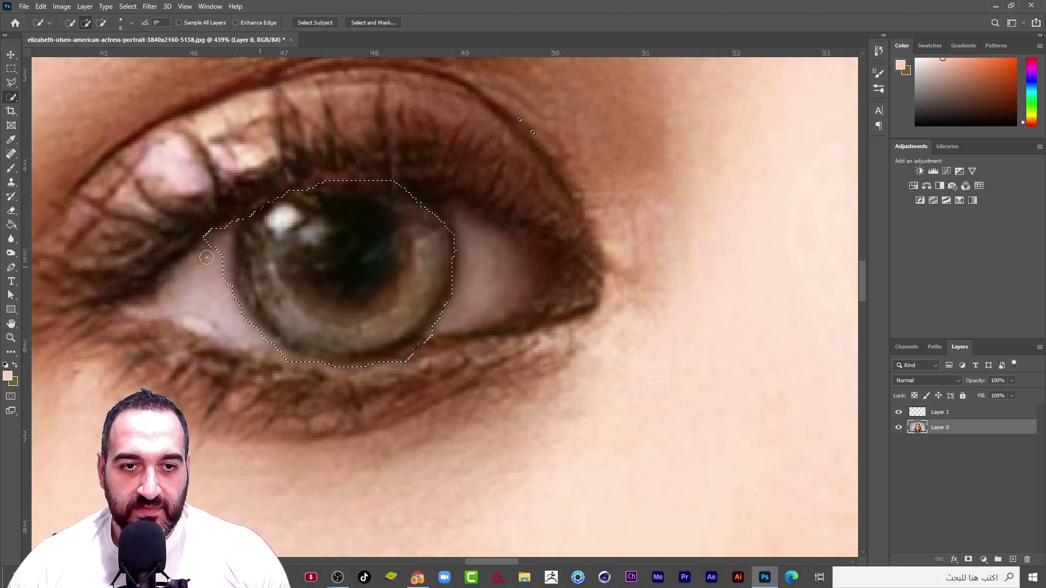
{"action": "key", "text": "alt"}
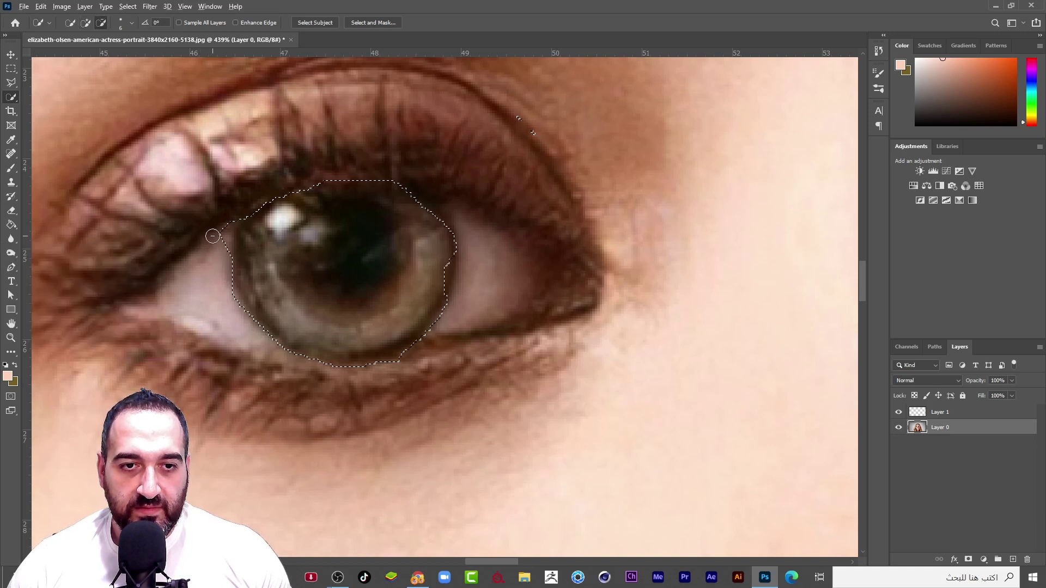
{"action": "left_click", "coordinate": [486, 248]}
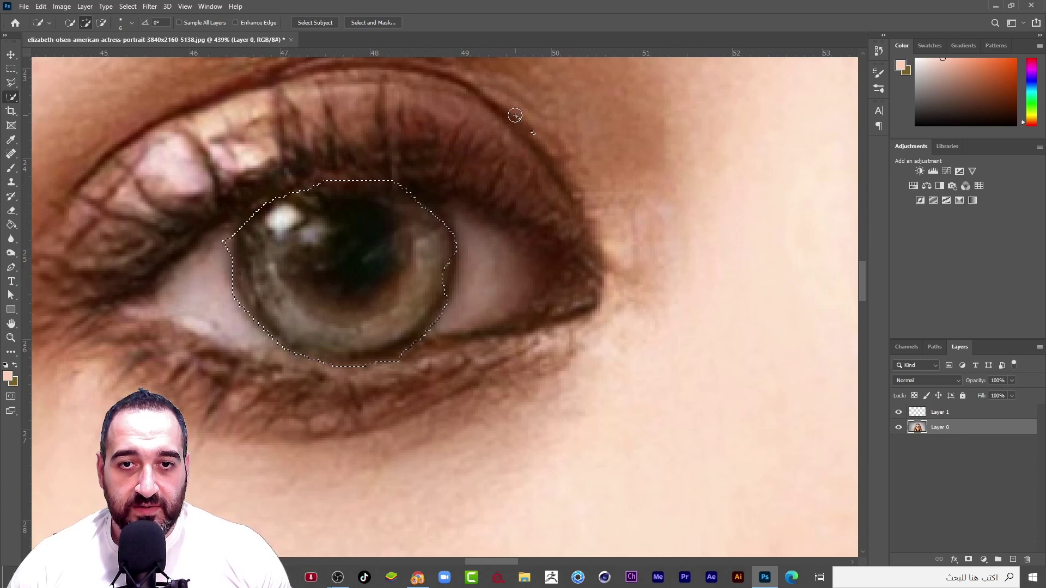
{"action": "left_click", "coordinate": [533, 131], "text": "alt"}
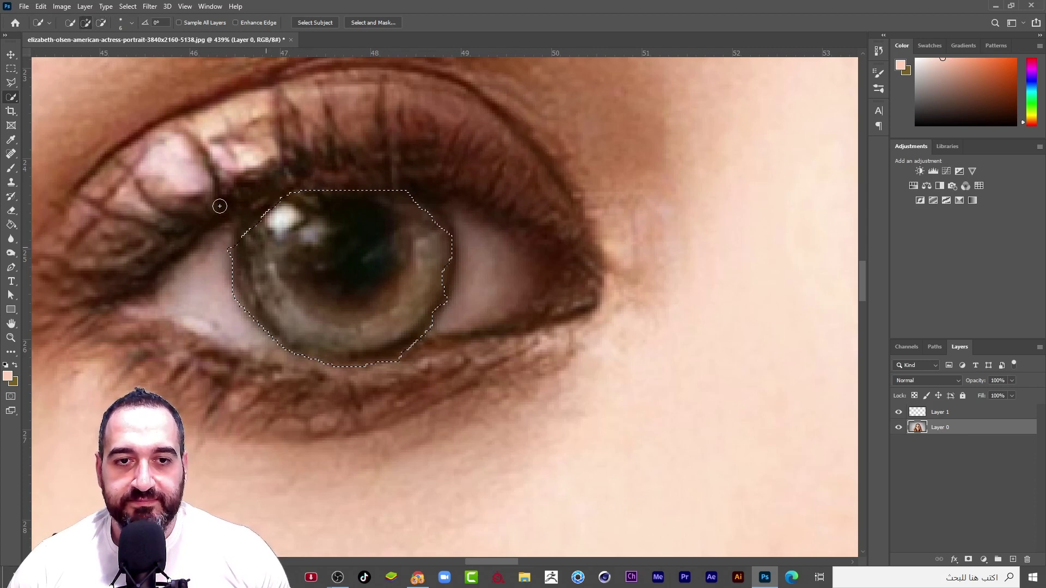
Step: Make the empty Layer 1 active, keeping both irises selected
{"action": "scroll", "coordinate": [218, 204], "scroll_direction": "down", "scroll_amount": 5}
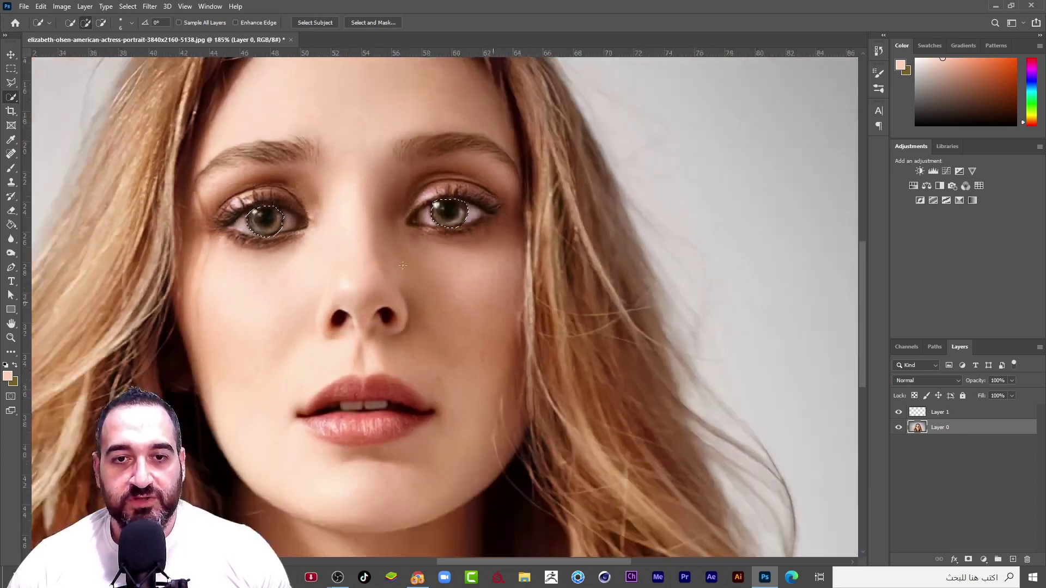
{"action": "scroll", "coordinate": [403, 266], "scroll_direction": "down", "scroll_amount": 6}
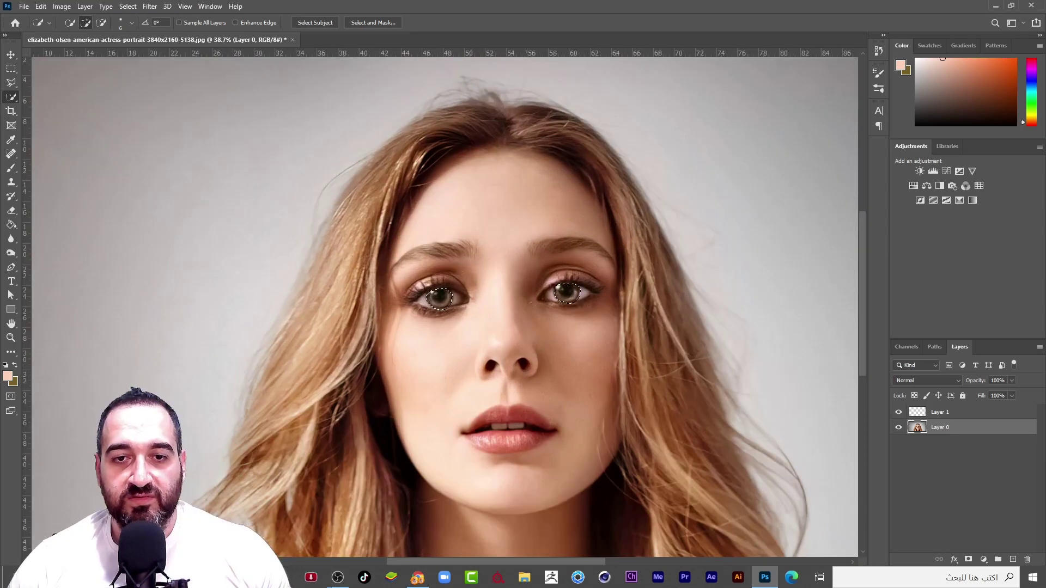
{"action": "scroll", "coordinate": [533, 304], "scroll_direction": "up", "scroll_amount": 4}
{"action": "left_click", "coordinate": [921, 414]}
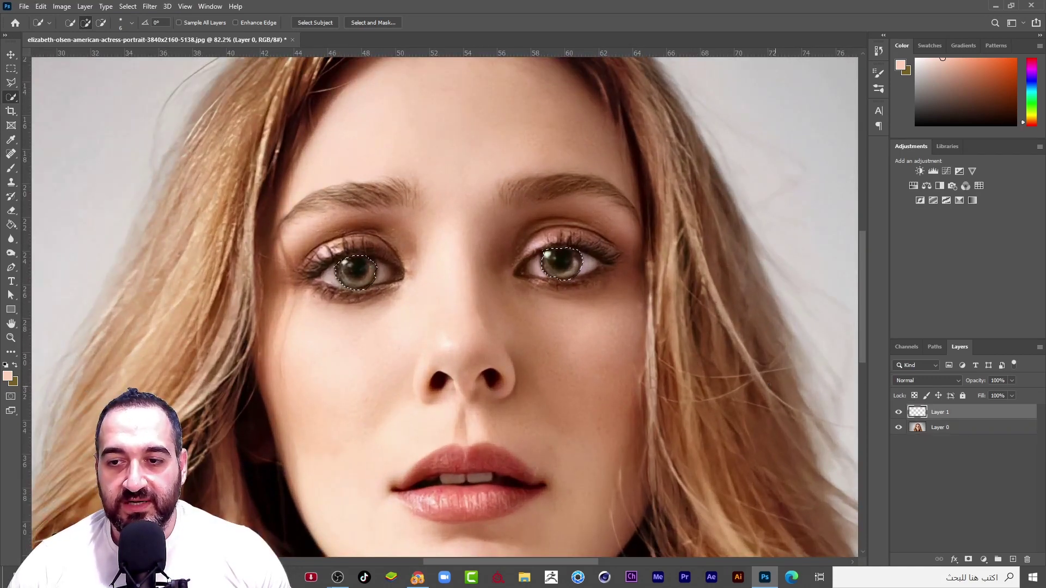
{"action": "scroll", "coordinate": [283, 104], "scroll_direction": "down", "scroll_amount": 1}
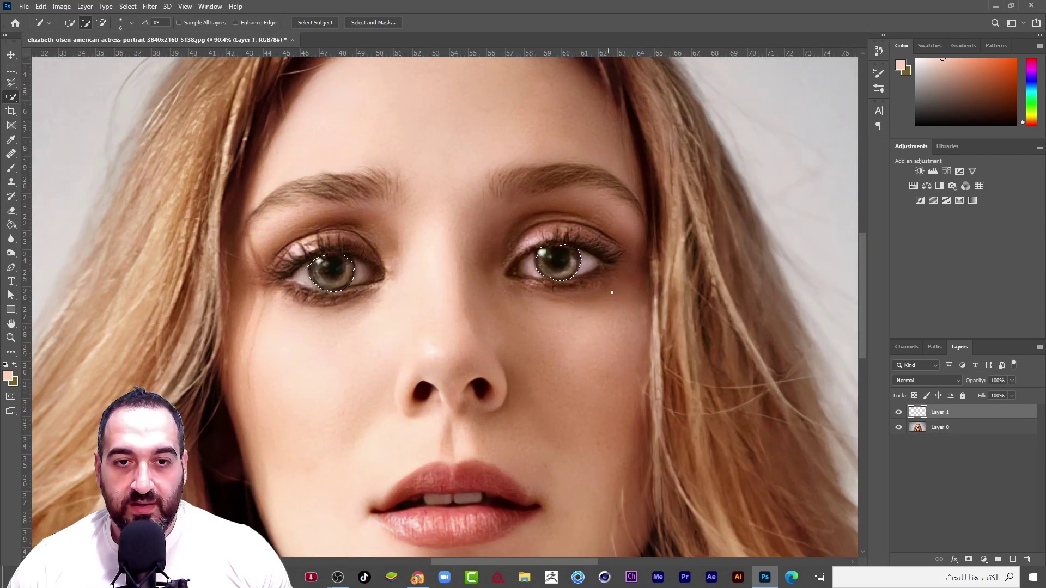
{"action": "scroll", "coordinate": [283, 103], "scroll_direction": "down", "scroll_amount": 2}
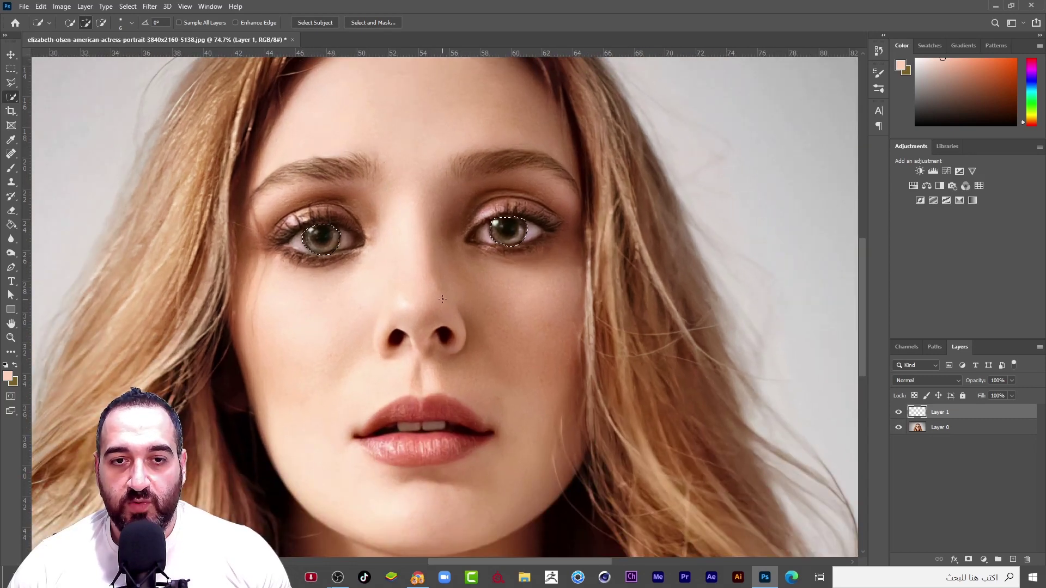
Step: Swap the foreground and background colors and set the foreground color to a brighter golden yellow
{"action": "left_click", "coordinate": [16, 365]}
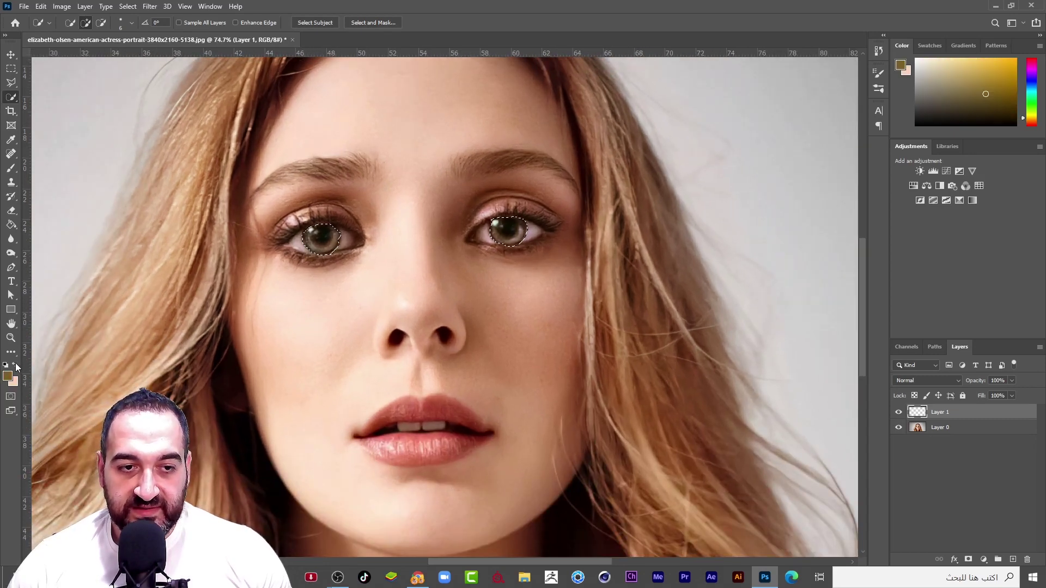
{"action": "left_click", "coordinate": [8, 377]}
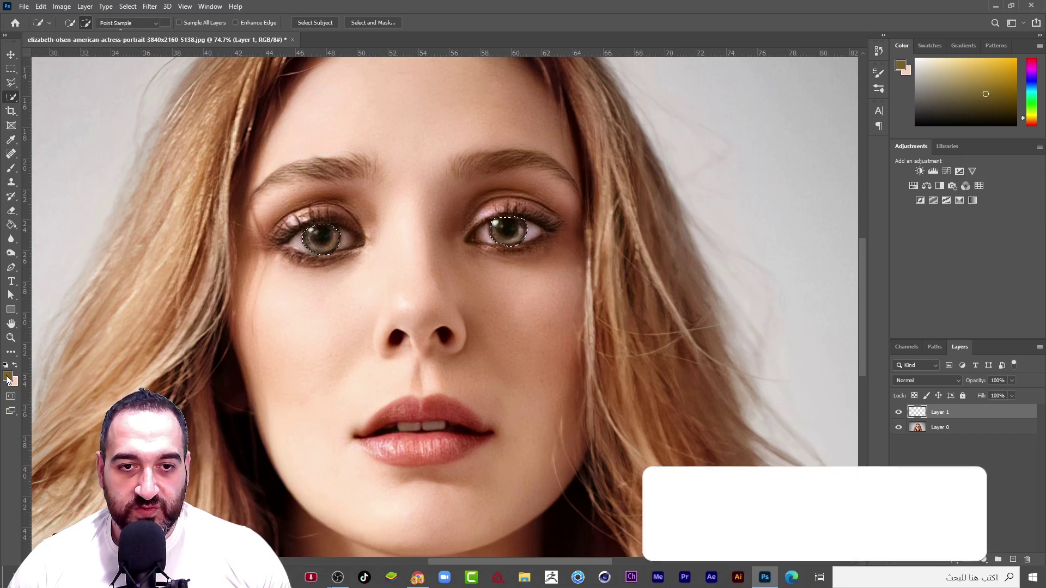
{"action": "left_click_drag", "start_coordinate": [743, 216], "coordinate": [748, 179]}
{"action": "left_click", "coordinate": [894, 136]}
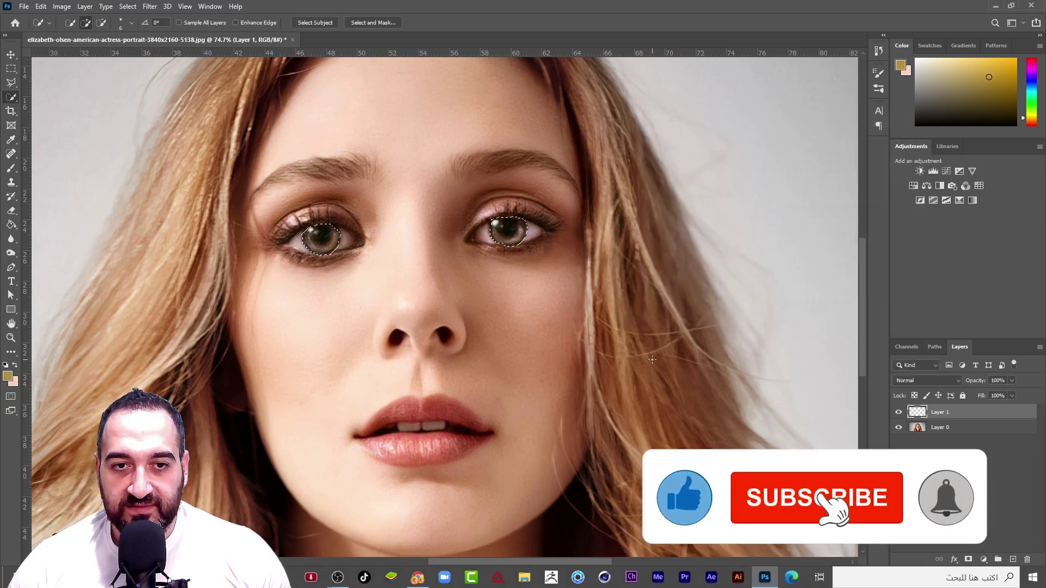
Step: Fill both selected irises on Layer 1 with the golden foreground color using the Paint Bucket, and clear the selection
{"action": "left_click", "coordinate": [11, 224]}
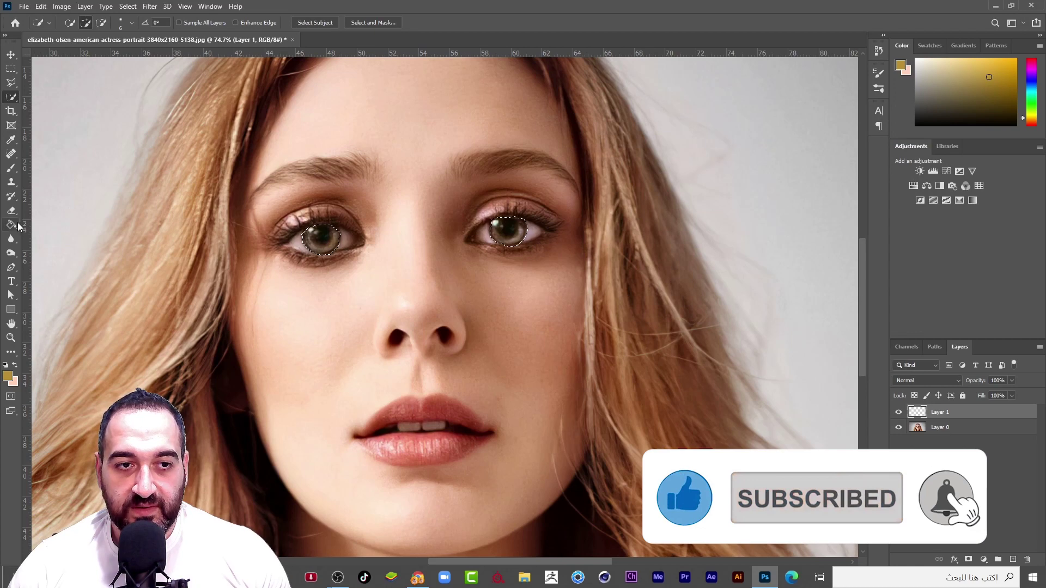
{"action": "left_click", "coordinate": [348, 265]}
{"action": "left_click", "coordinate": [11, 69]}
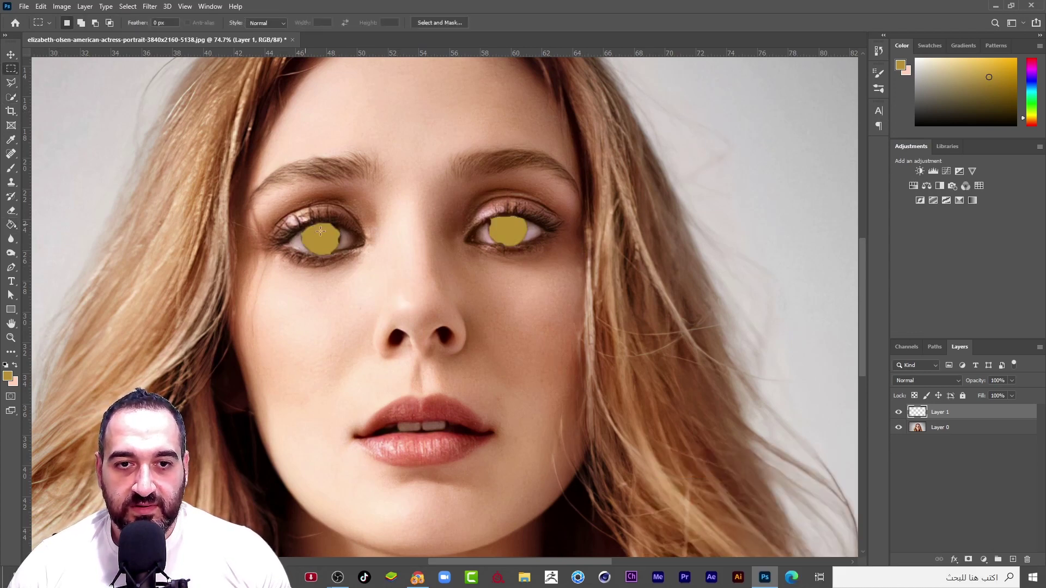
{"action": "key", "text": "ctrl+d"}
{"action": "scroll", "coordinate": [384, 270], "scroll_direction": "down", "scroll_amount": 2}
{"action": "scroll", "coordinate": [385, 270], "scroll_direction": "up", "scroll_amount": 3}
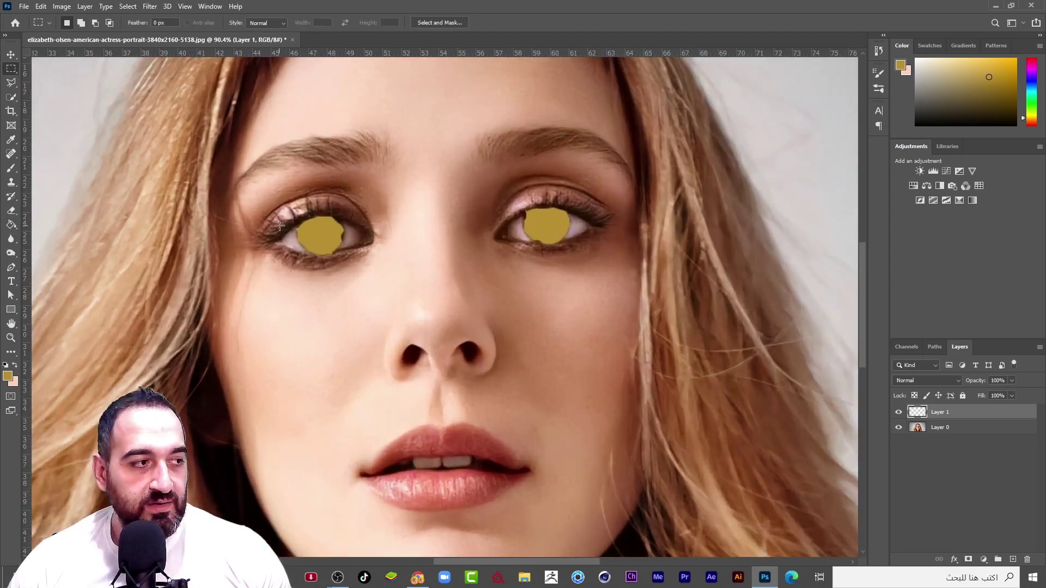
Step: Set the blend mode of Layer 1 to Soft Light and keep that layer active
{"action": "left_click", "coordinate": [934, 381]}
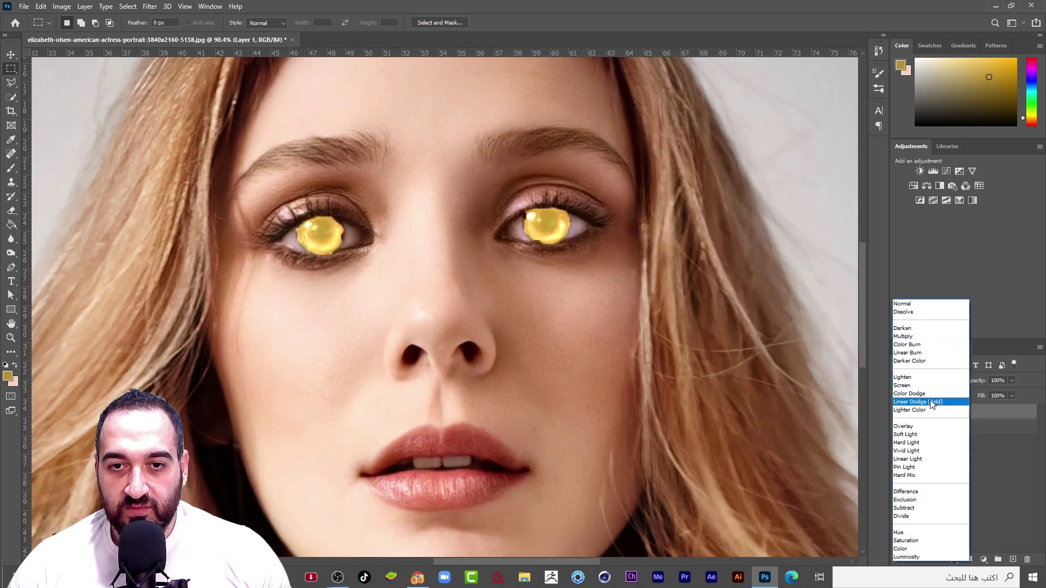
{"action": "left_click", "coordinate": [929, 435]}
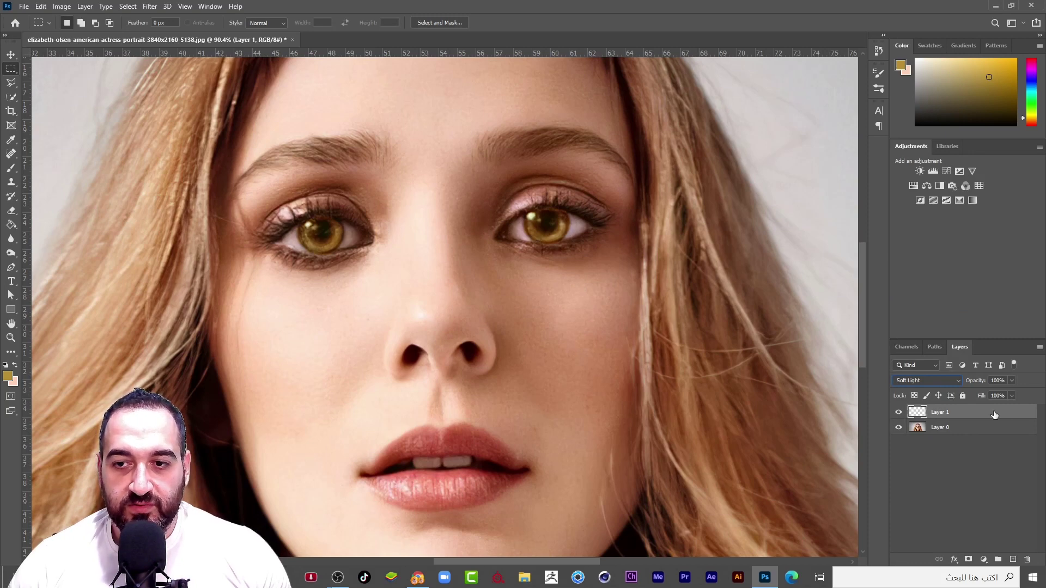
{"action": "left_click", "coordinate": [963, 449]}
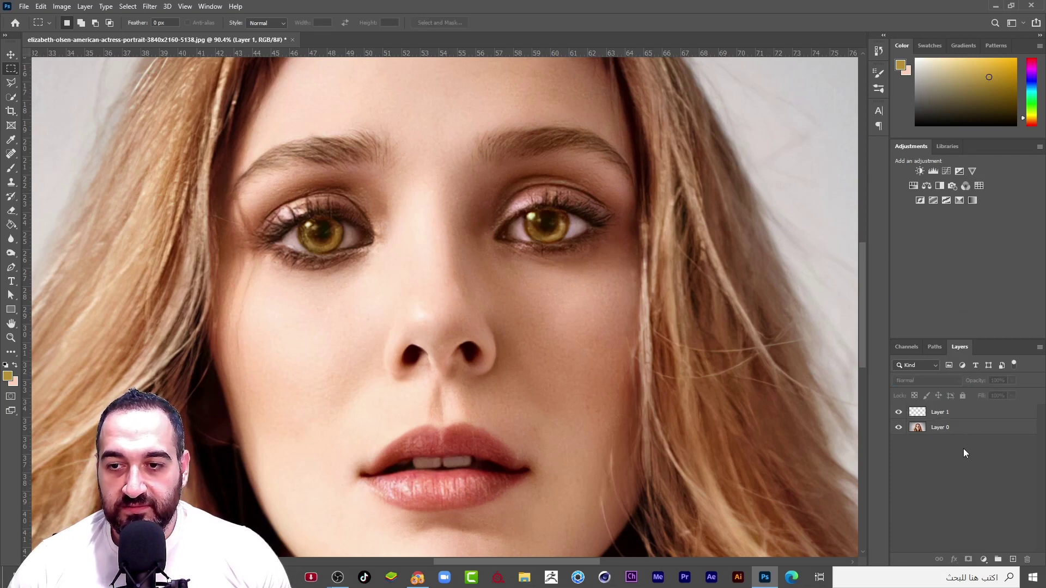
{"action": "left_click", "coordinate": [939, 412]}
Step: Compare the eyes with Layer 1 hidden and shown, and lower the layer's opacity to about 71%
{"action": "key", "text": "ctrl+0"}
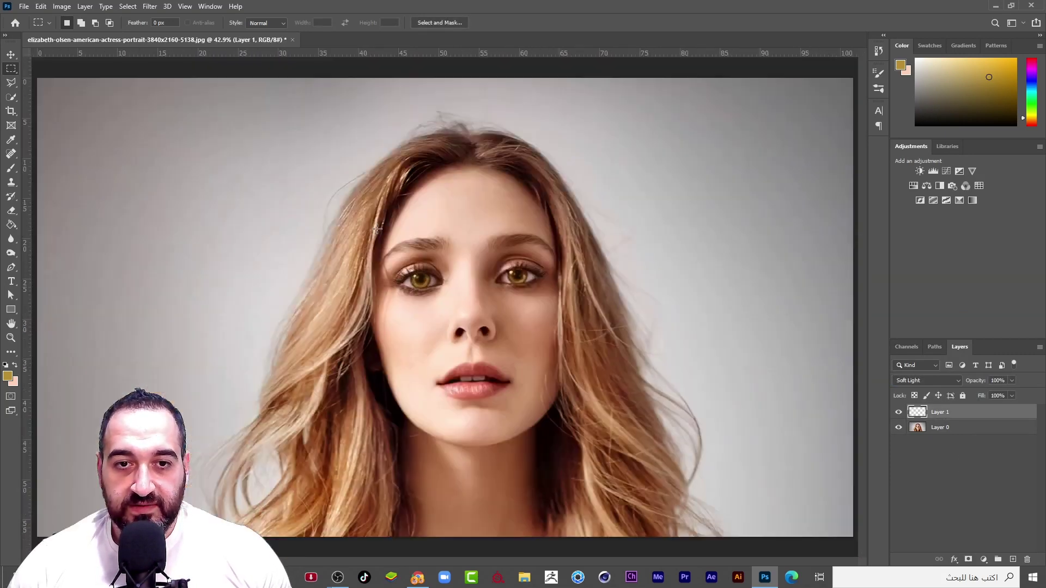
{"action": "scroll", "coordinate": [501, 314], "scroll_direction": "up", "scroll_amount": 4}
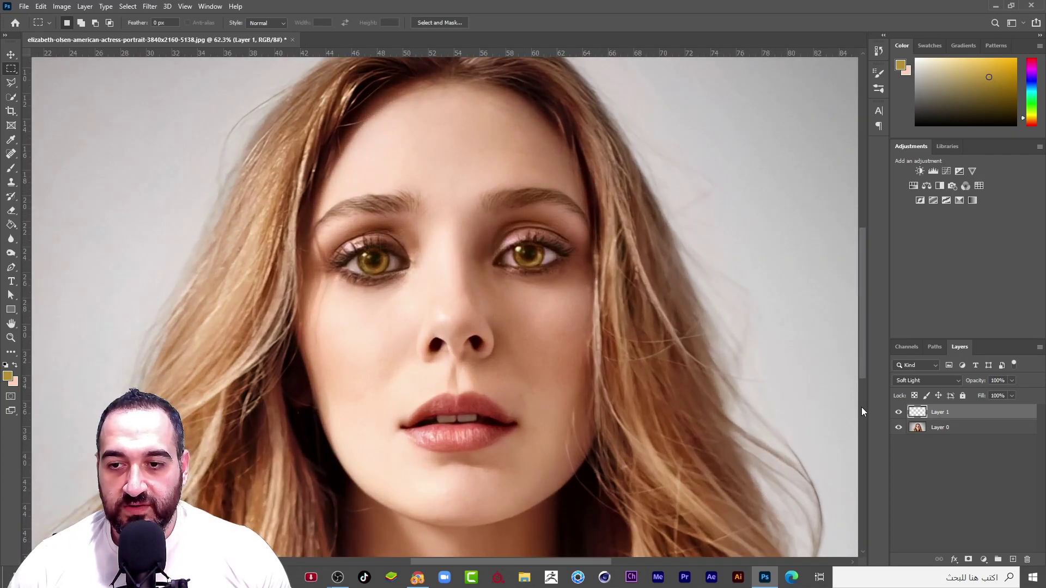
{"action": "left_click", "coordinate": [898, 413]}
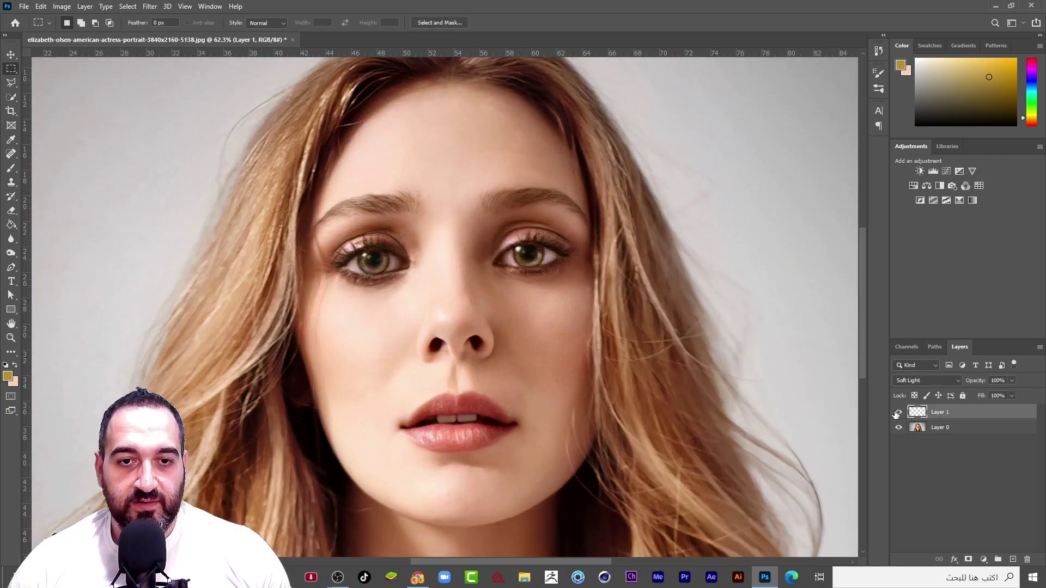
{"action": "left_click_drag", "start_coordinate": [981, 384], "coordinate": [970, 383]}
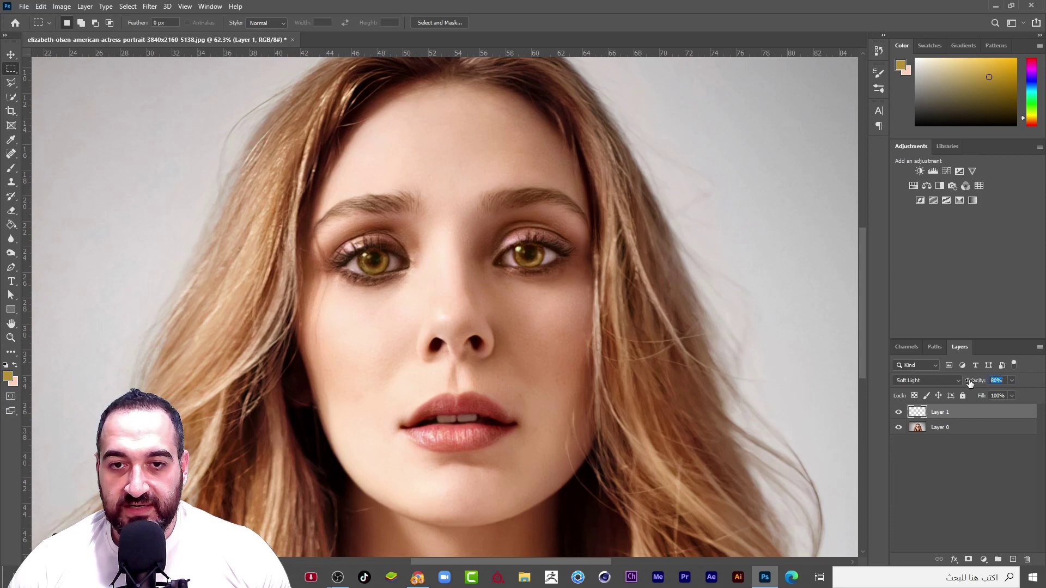
Step: Add a cyan Color Overlay to Layer 1 in Soft Light mode with the overlay opacity at 100%
{"action": "right_click", "coordinate": [936, 413]}
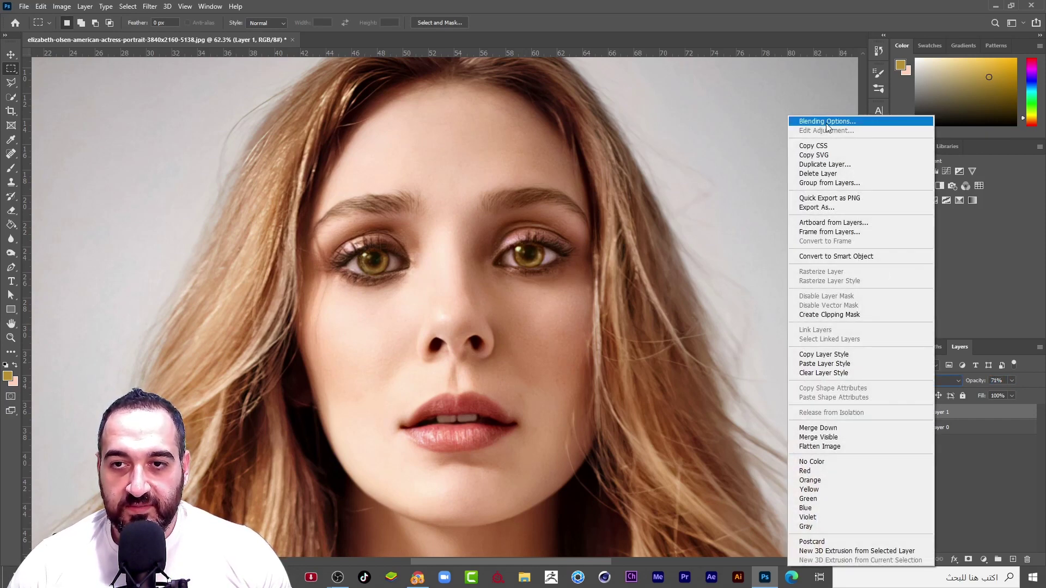
{"action": "left_click", "coordinate": [819, 126]}
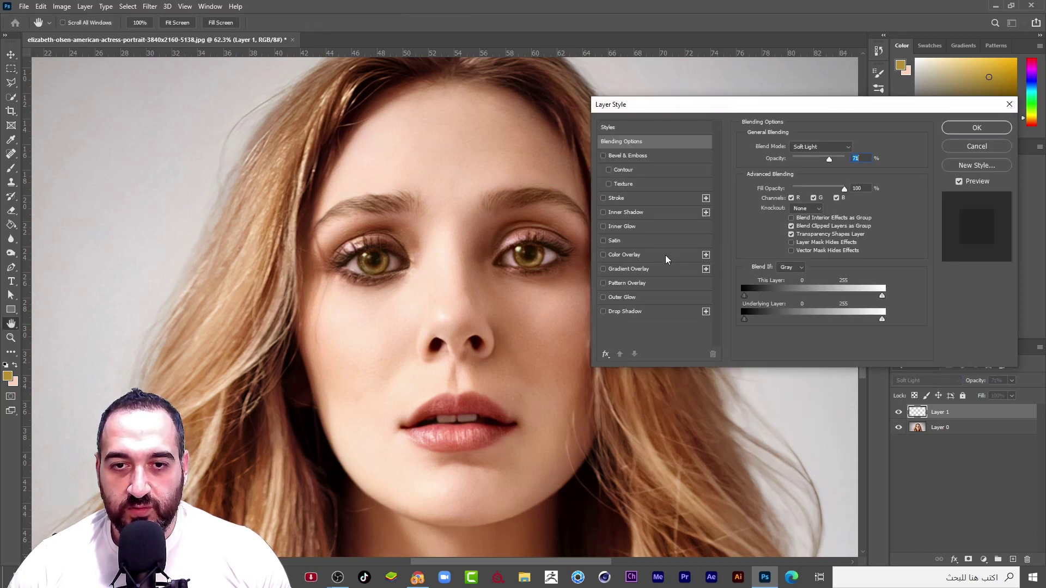
{"action": "left_click", "coordinate": [666, 255]}
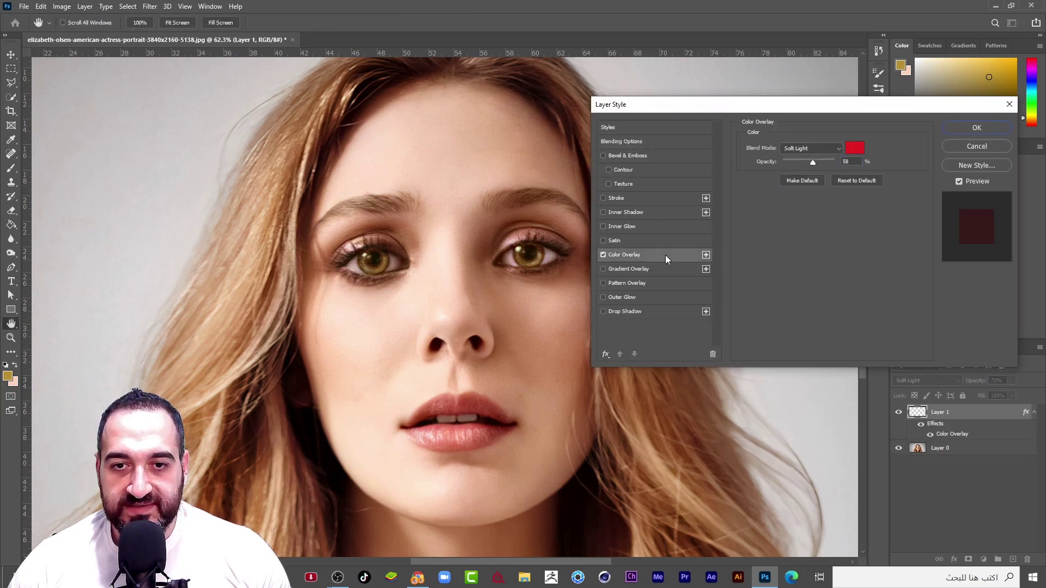
{"action": "left_click", "coordinate": [855, 149]}
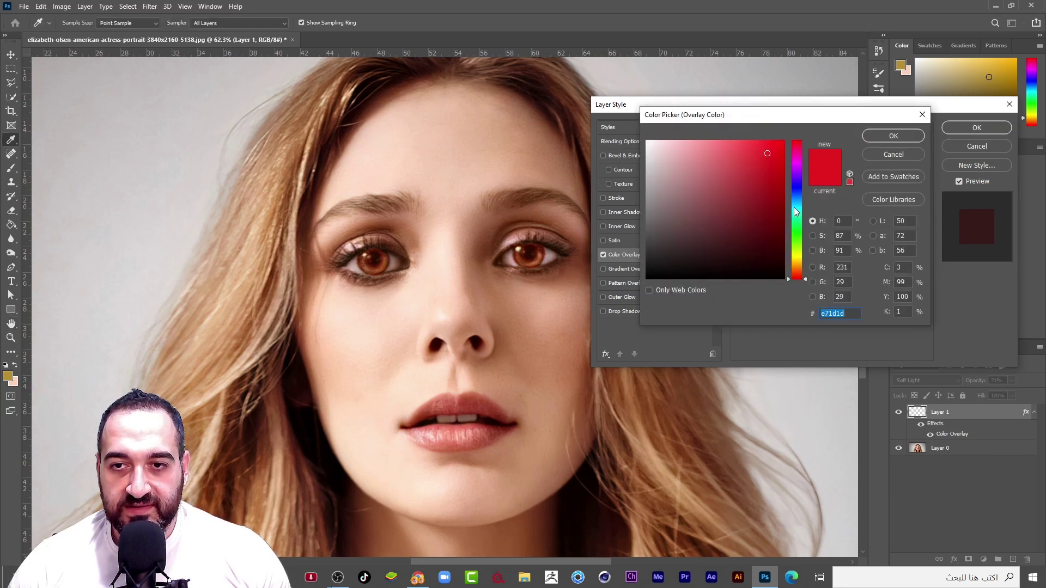
{"action": "left_click_drag", "start_coordinate": [794, 211], "coordinate": [794, 206]}
{"action": "mouse_move", "coordinate": [757, 156]}
{"action": "left_mouse_down"}
{"action": "mouse_move", "coordinate": [724, 123]}
{"action": "mouse_move", "coordinate": [720, 141]}
{"action": "mouse_move", "coordinate": [767, 124]}
{"action": "mouse_move", "coordinate": [765, 152]}
{"action": "left_mouse_up"}
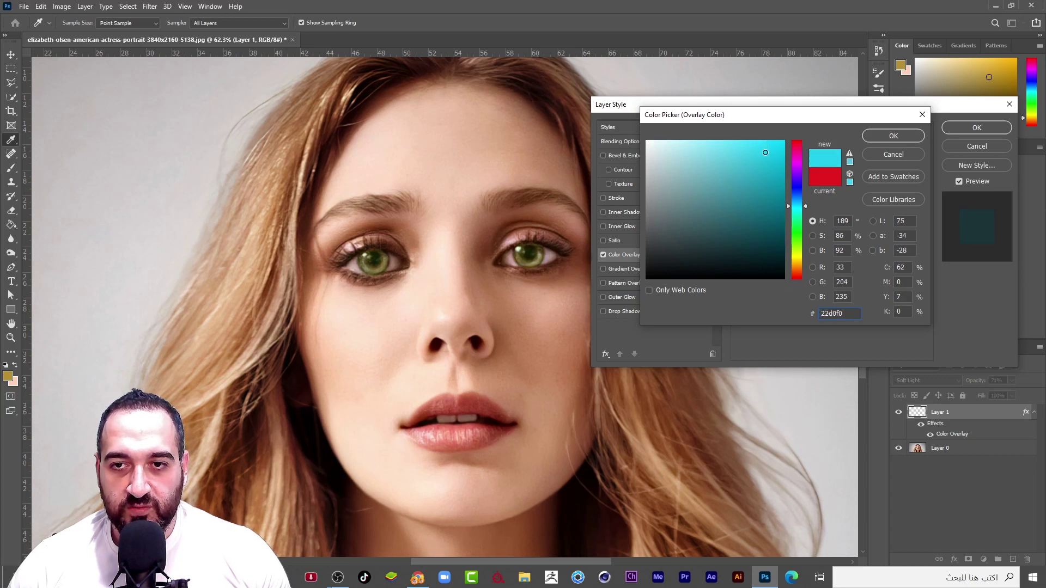
{"action": "left_click", "coordinate": [887, 138]}
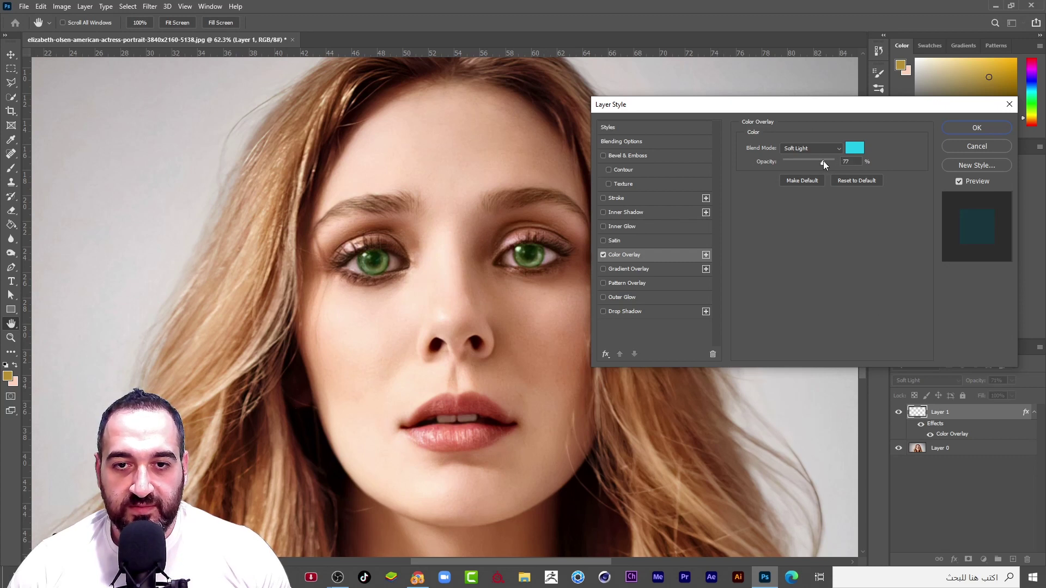
{"action": "left_click", "coordinate": [870, 161]}
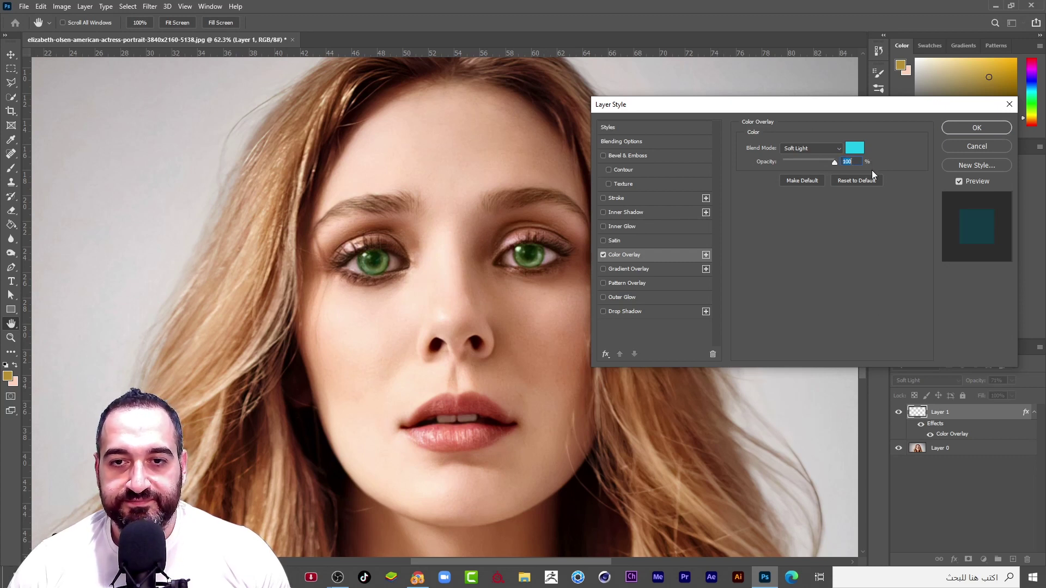
Step: Change the Color Overlay's color to blue #219be9 and apply the layer style to Layer 1
{"action": "left_click", "coordinate": [853, 148]}
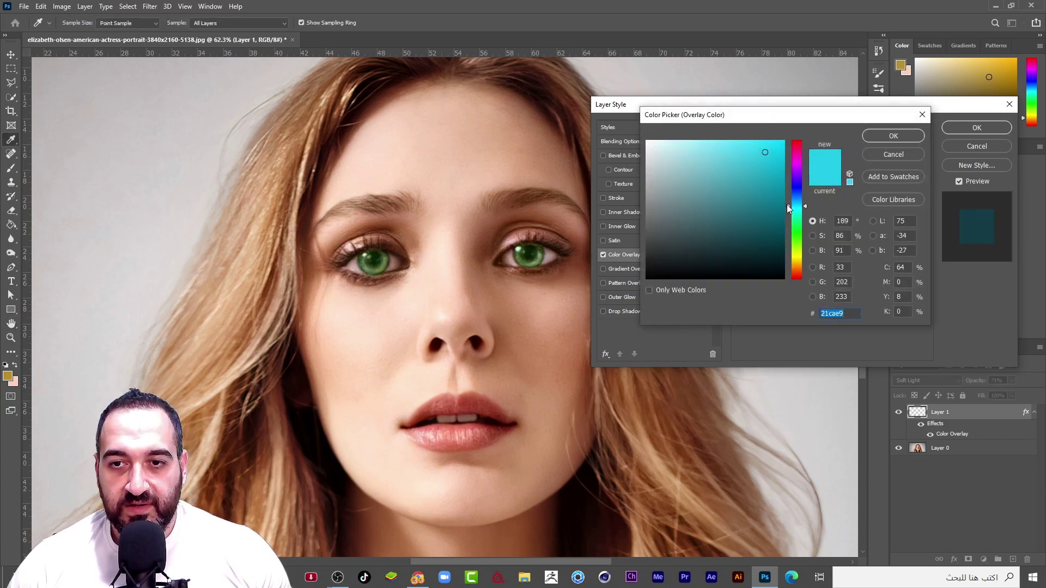
{"action": "left_click_drag", "start_coordinate": [787, 204], "coordinate": [786, 200]}
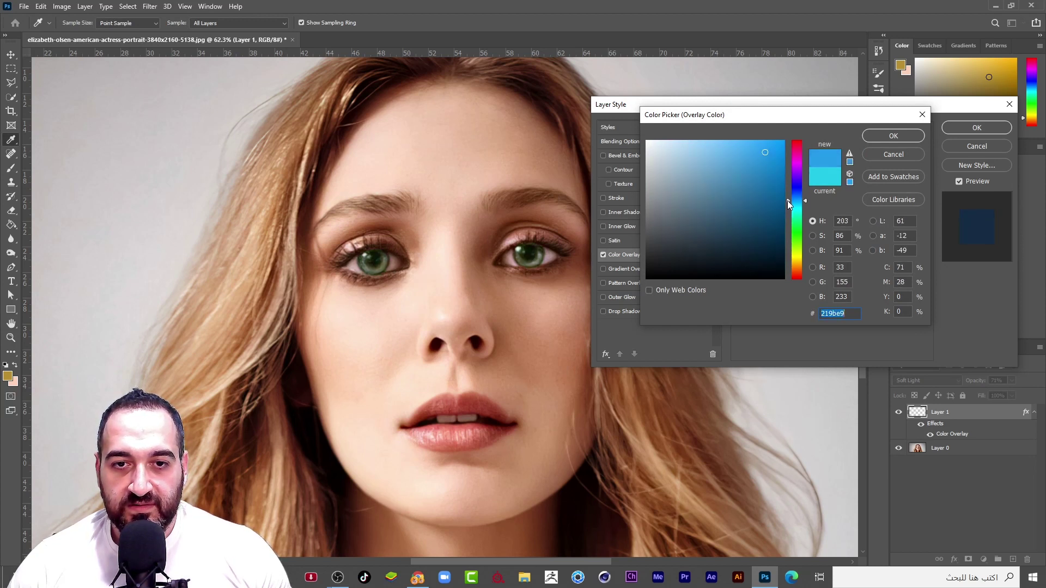
{"action": "left_click", "coordinate": [886, 137]}
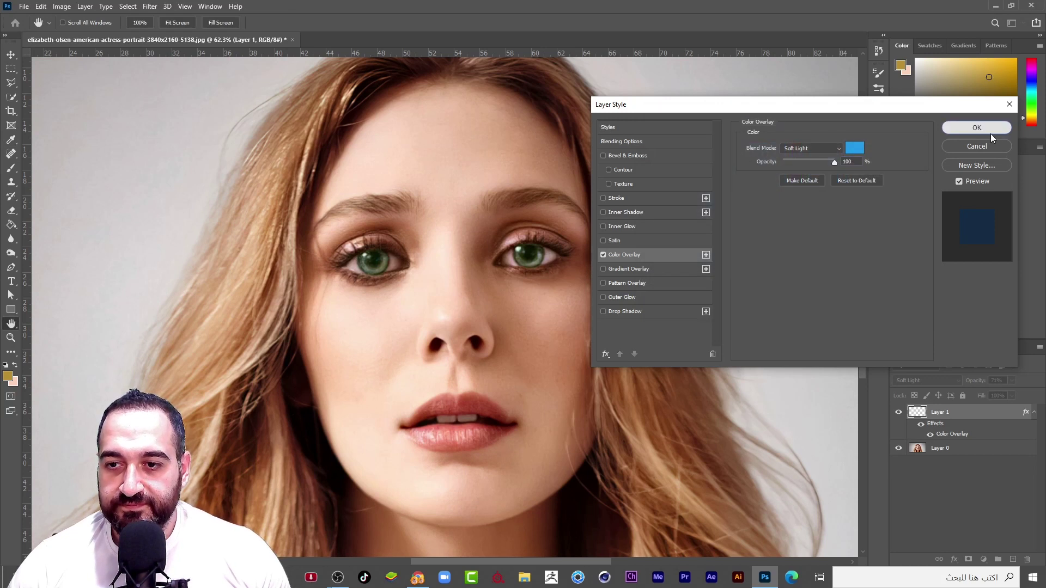
{"action": "left_click", "coordinate": [990, 133]}
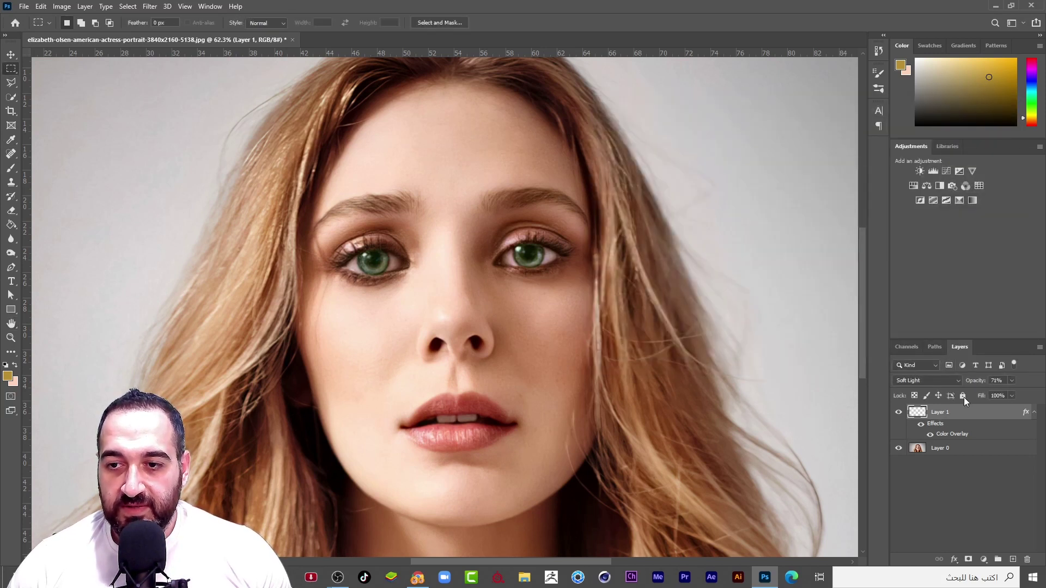
Step: Set Layer 1's fill to 20% and its opacity to 71%
{"action": "left_click_drag", "start_coordinate": [975, 383], "coordinate": [1034, 377]}
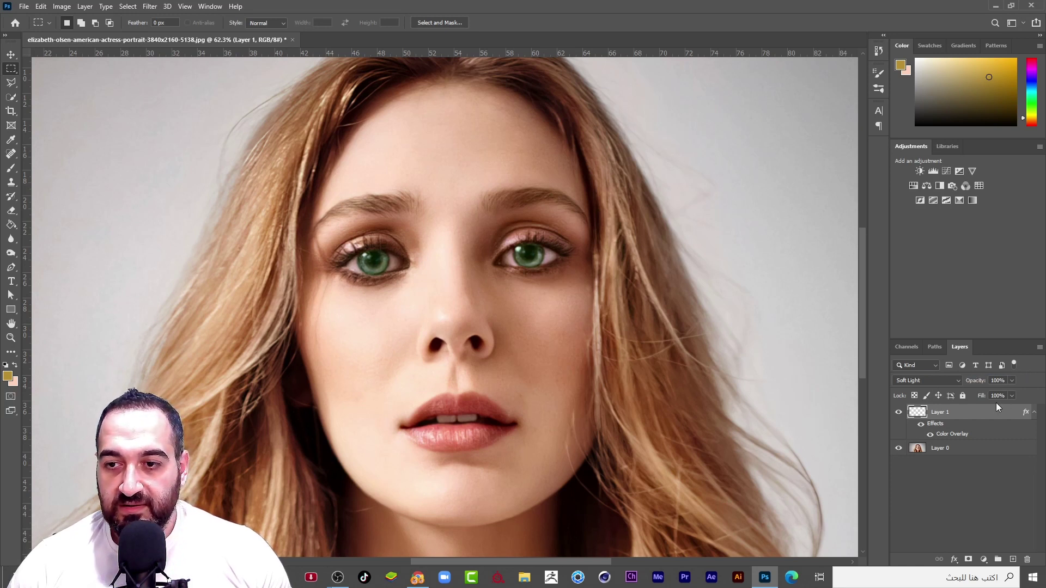
{"action": "mouse_move", "coordinate": [979, 399]}
{"action": "left_mouse_down"}
{"action": "mouse_move", "coordinate": [935, 398]}
{"action": "mouse_move", "coordinate": [969, 385]}
{"action": "left_mouse_up"}
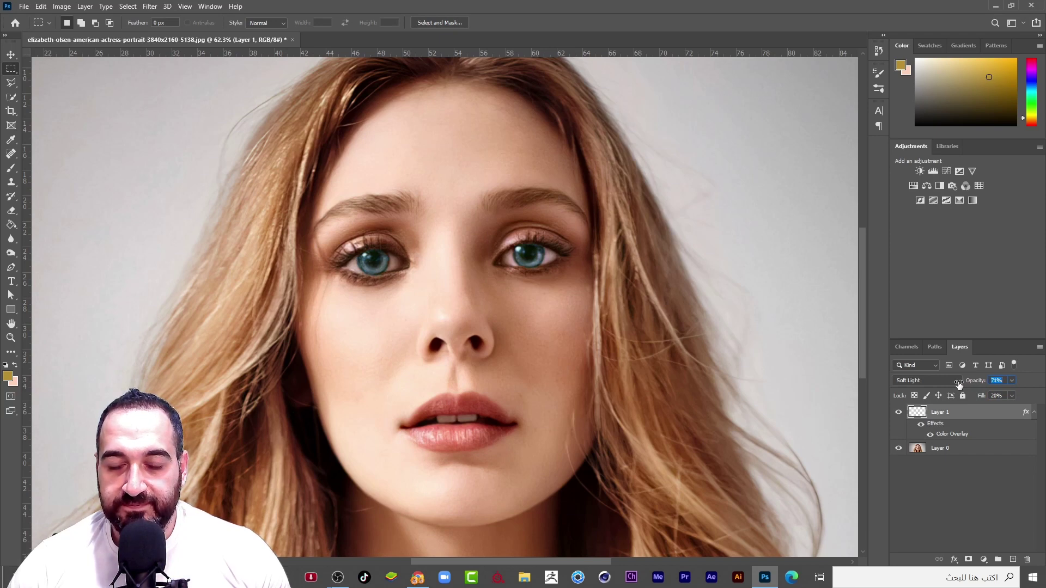
Step: Compare the eyes with Layer 1 hidden and shown, and inspect the portrait from afar and close up
{"action": "scroll", "coordinate": [559, 349], "scroll_direction": "down", "scroll_amount": 3}
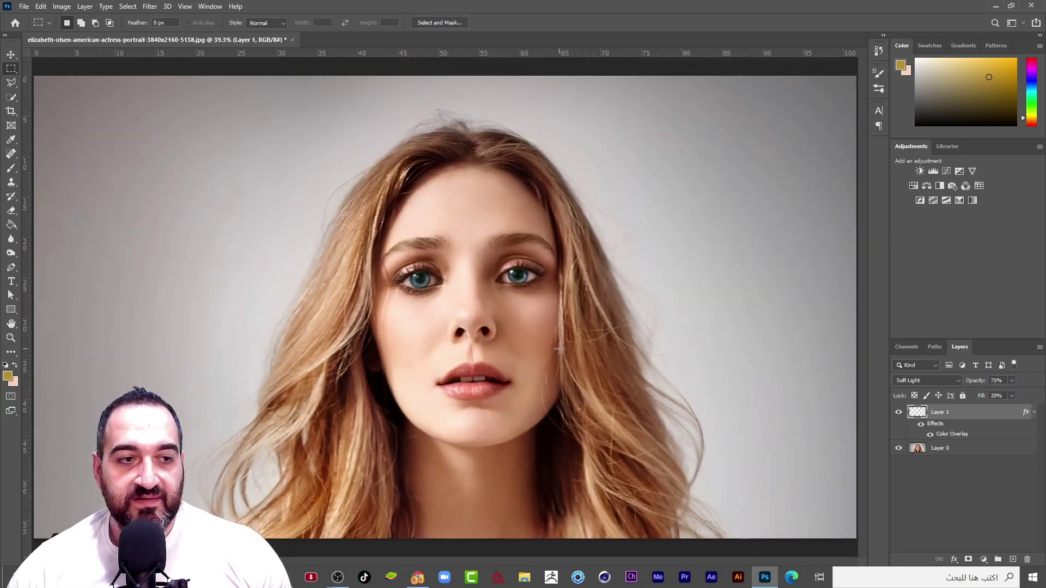
{"action": "left_click", "coordinate": [899, 413]}
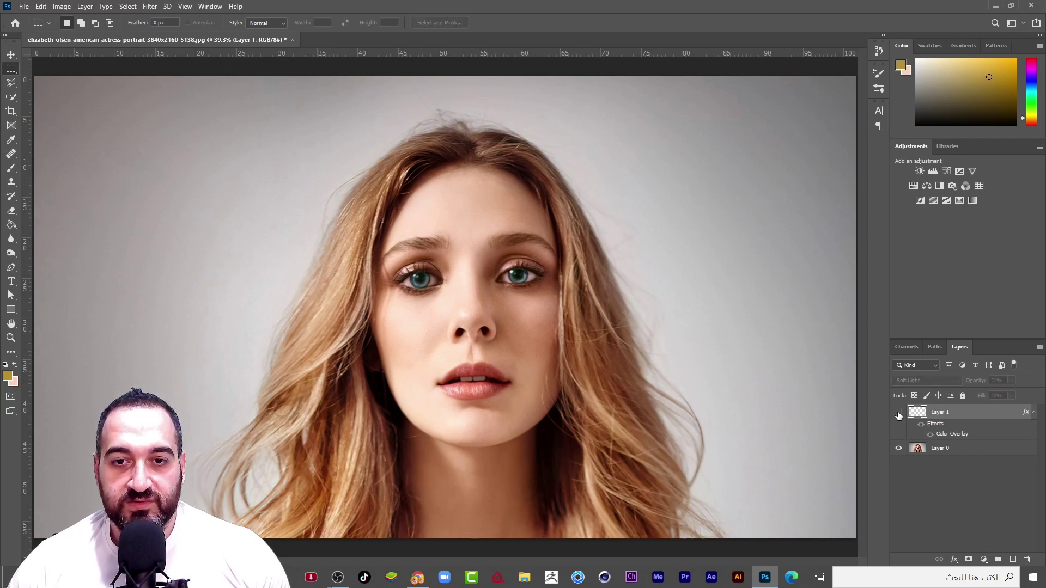
{"action": "left_click", "coordinate": [899, 414]}
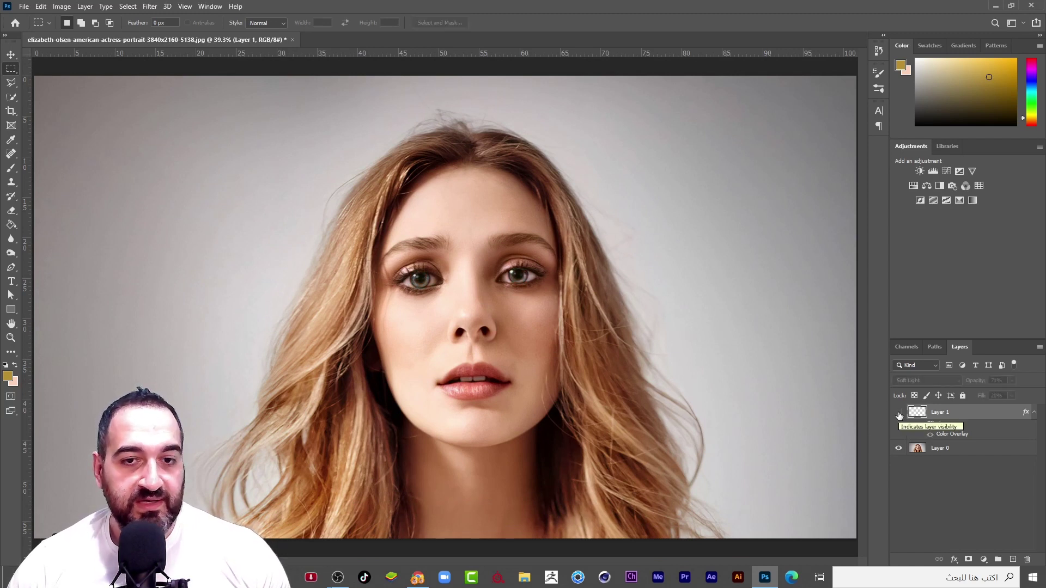
{"action": "left_click", "coordinate": [899, 415]}
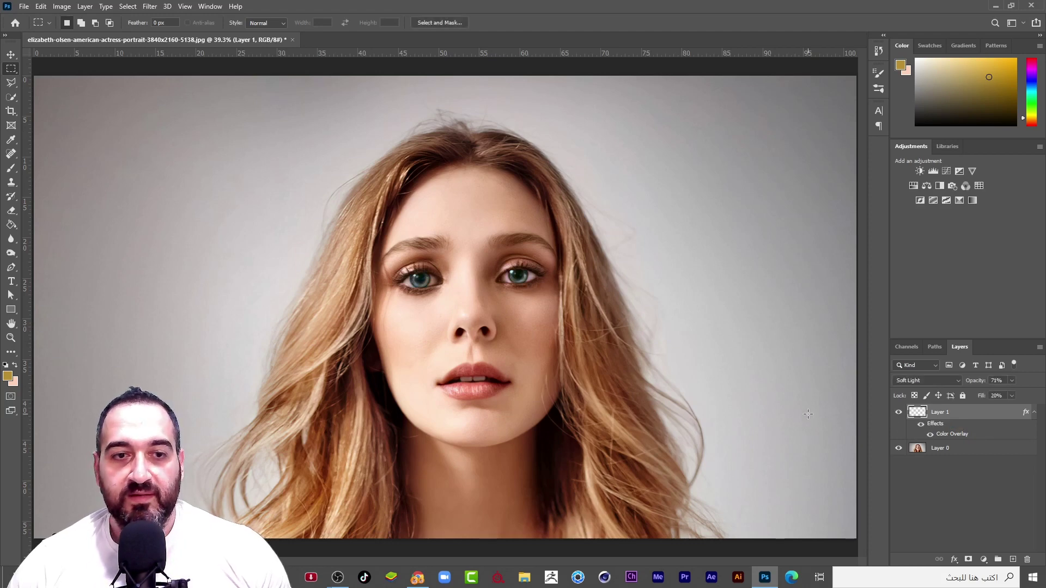
{"action": "scroll", "coordinate": [476, 282], "scroll_direction": "up", "scroll_amount": 3}
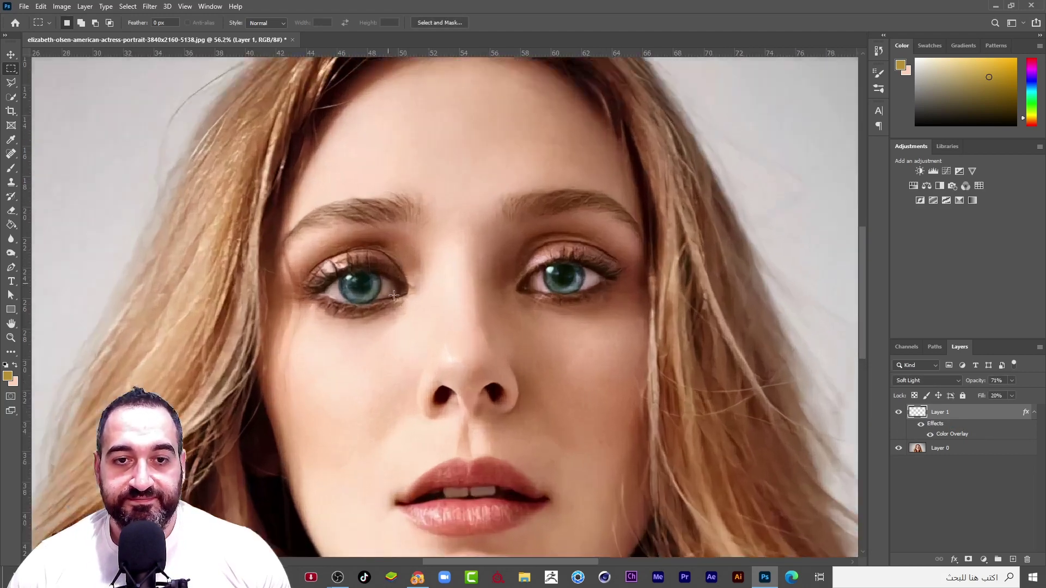
{"action": "scroll", "coordinate": [348, 207], "scroll_direction": "down", "scroll_amount": 2}
{"action": "scroll", "coordinate": [435, 246], "scroll_direction": "down", "scroll_amount": 3}
{"action": "scroll", "coordinate": [491, 300], "scroll_direction": "up", "scroll_amount": 3}
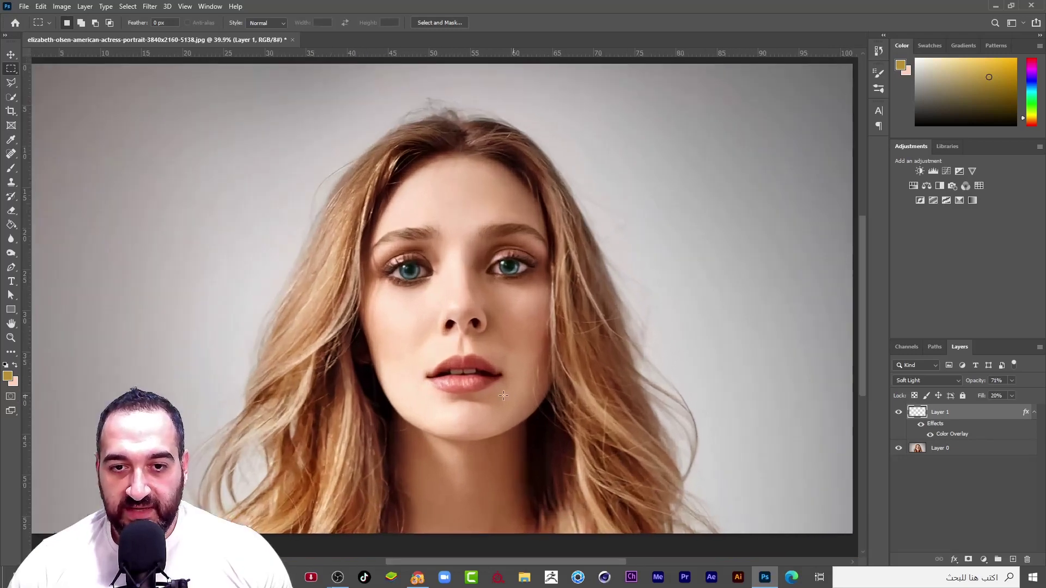
Step: Create a new layer above Layer 1 and trace a closed Pen tool path around the outer contour of both lips
{"action": "left_click", "coordinate": [1012, 560]}
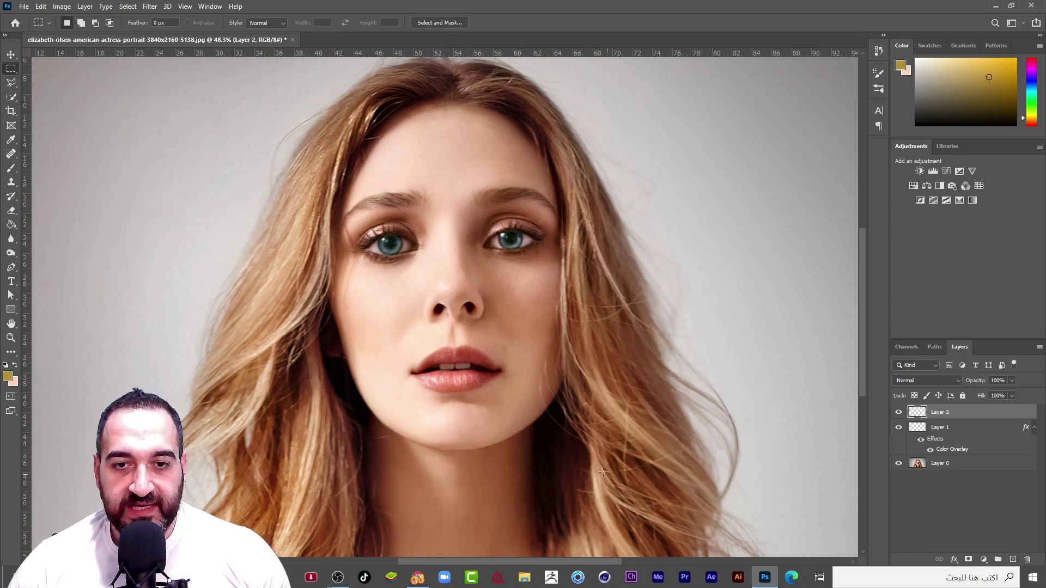
{"action": "scroll", "coordinate": [414, 365], "scroll_direction": "up", "scroll_amount": 4}
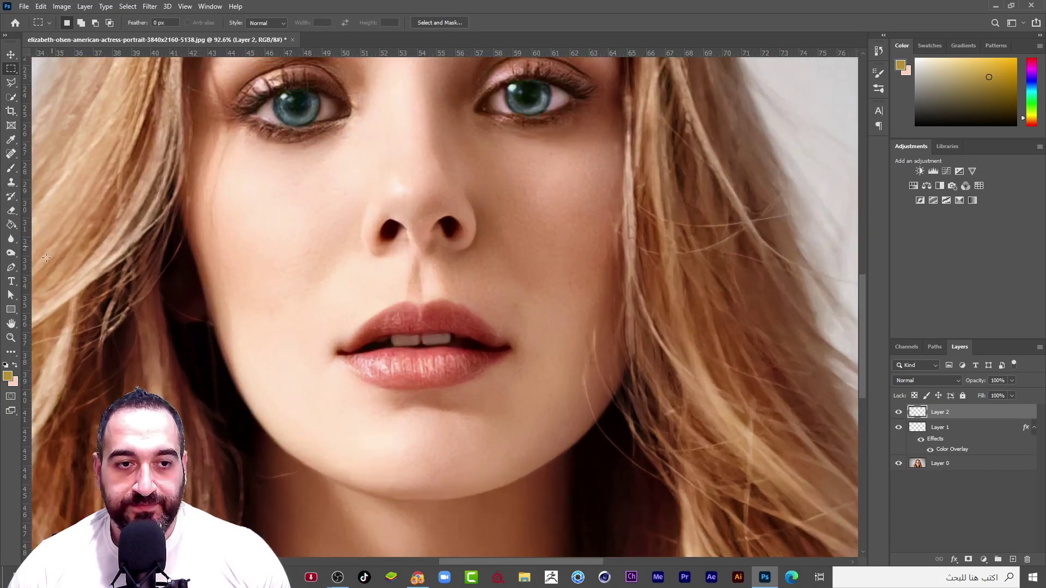
{"action": "left_click", "coordinate": [11, 267]}
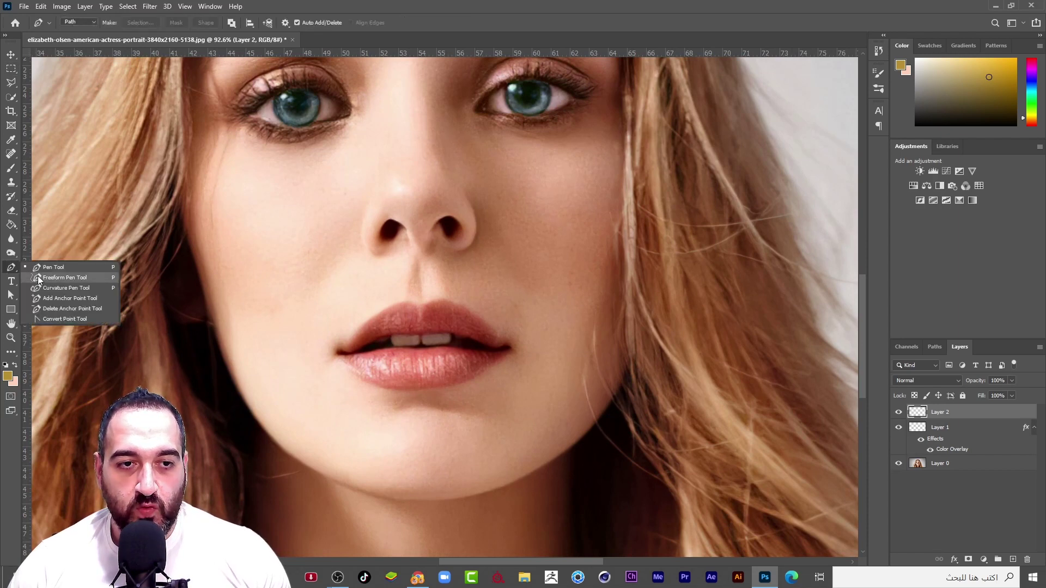
{"action": "scroll", "coordinate": [436, 349], "scroll_direction": "up", "scroll_amount": 5}
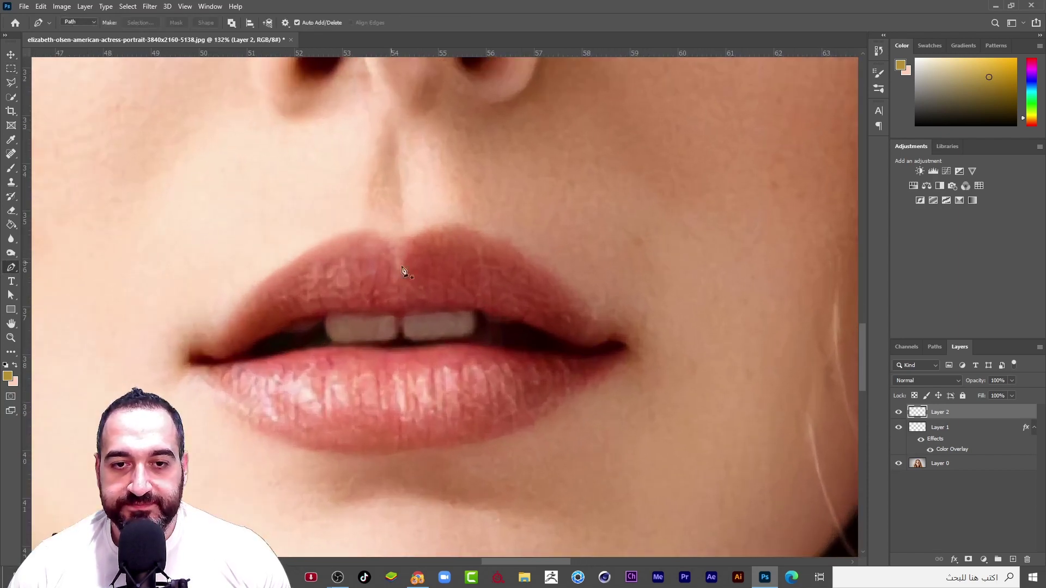
{"action": "left_click", "coordinate": [623, 340]}
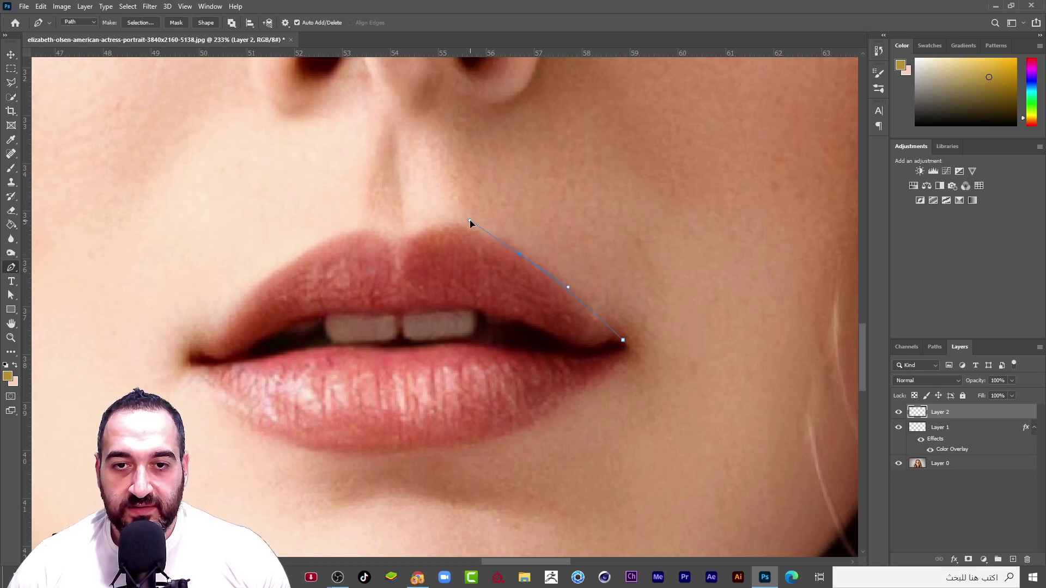
{"action": "left_click_drag", "start_coordinate": [392, 248], "coordinate": [335, 239]}
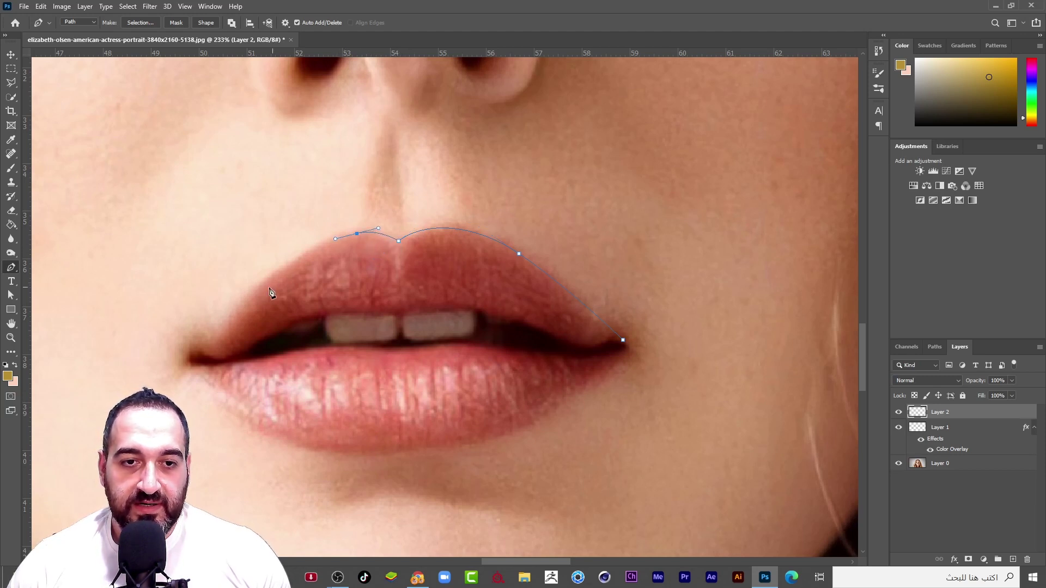
{"action": "left_click_drag", "start_coordinate": [240, 304], "coordinate": [188, 351]}
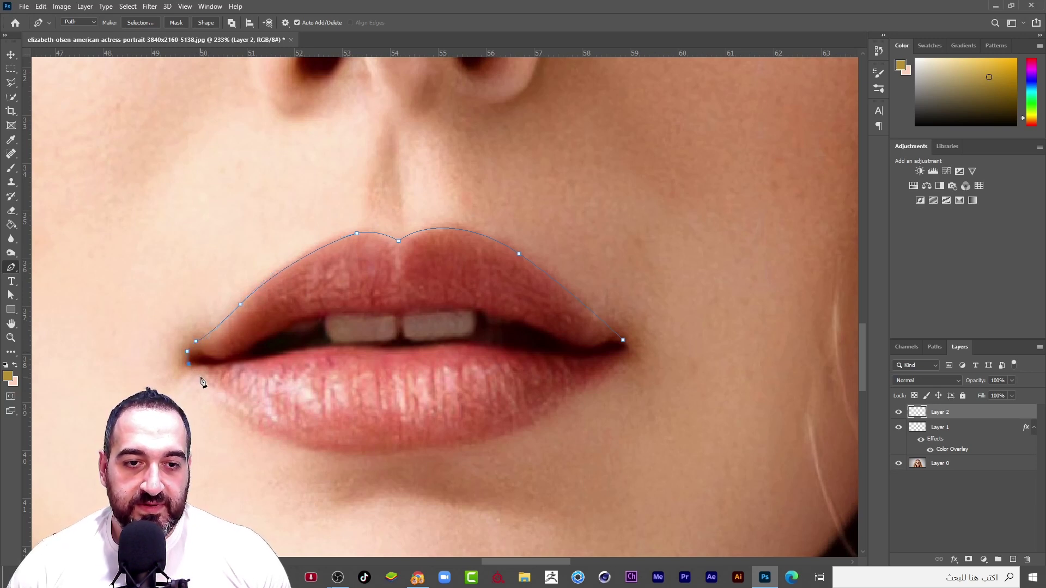
{"action": "left_click_drag", "start_coordinate": [358, 453], "coordinate": [461, 468]}
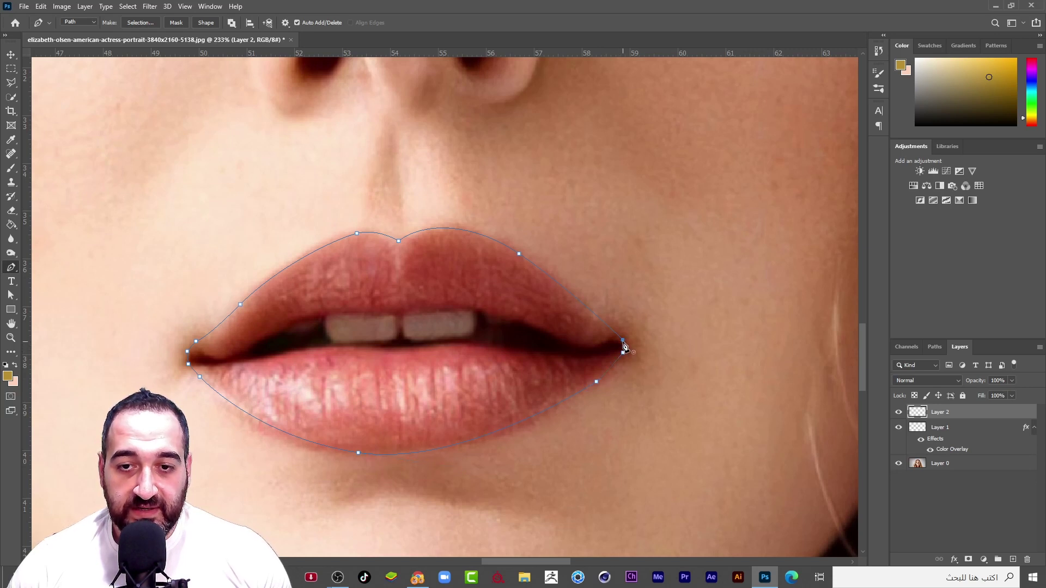
{"action": "left_click", "coordinate": [624, 343]}
Step: Convert the lip path into a selection
{"action": "right_click", "coordinate": [440, 240]}
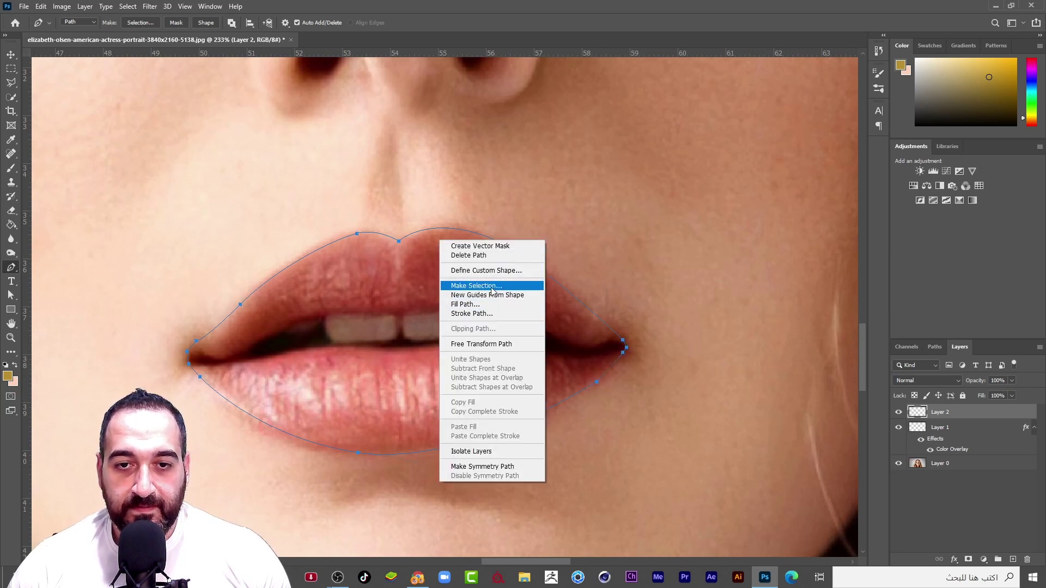
{"action": "left_click", "coordinate": [492, 291]}
{"action": "left_click", "coordinate": [330, 204]}
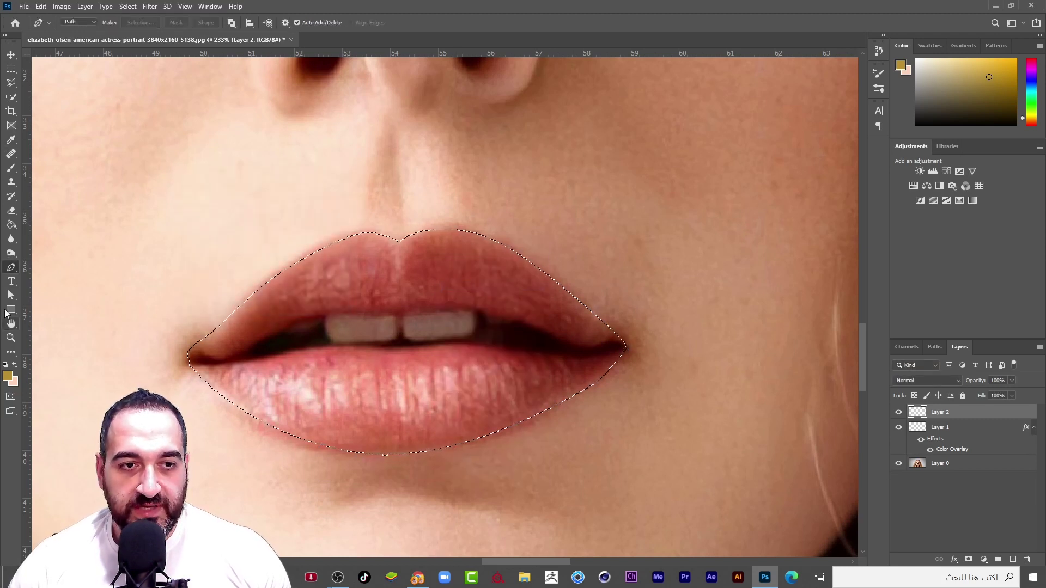
Step: Set the foreground color to a strong red, about #d61111
{"action": "left_click", "coordinate": [8, 374]}
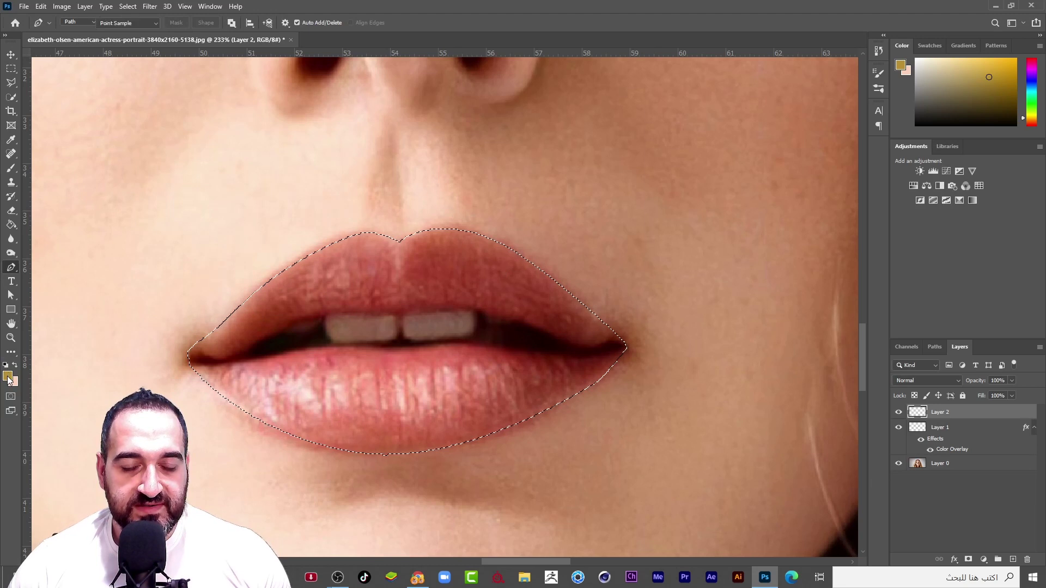
{"action": "left_click_drag", "start_coordinate": [802, 159], "coordinate": [774, 164]}
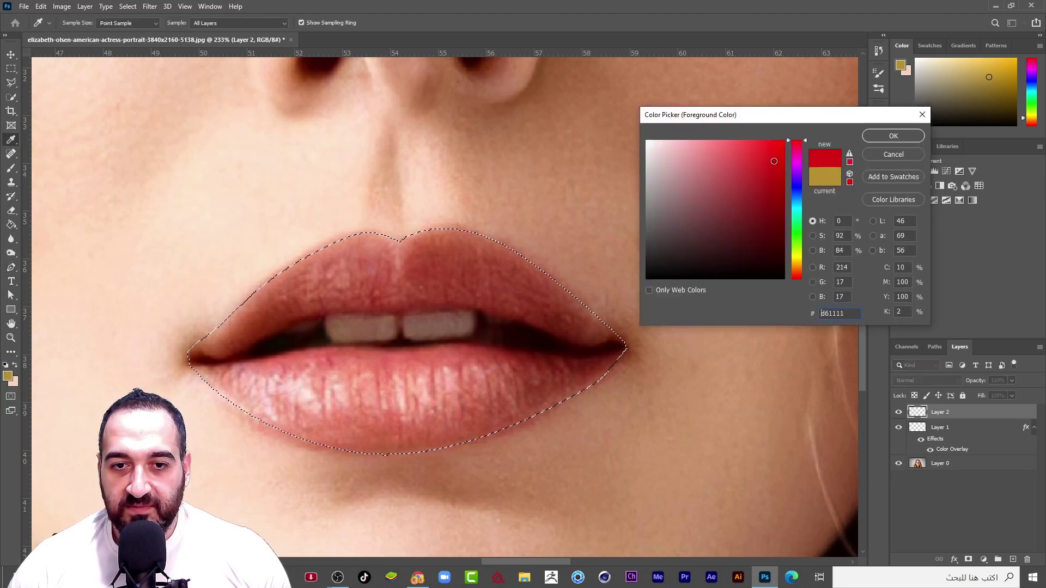
{"action": "left_click", "coordinate": [888, 136]}
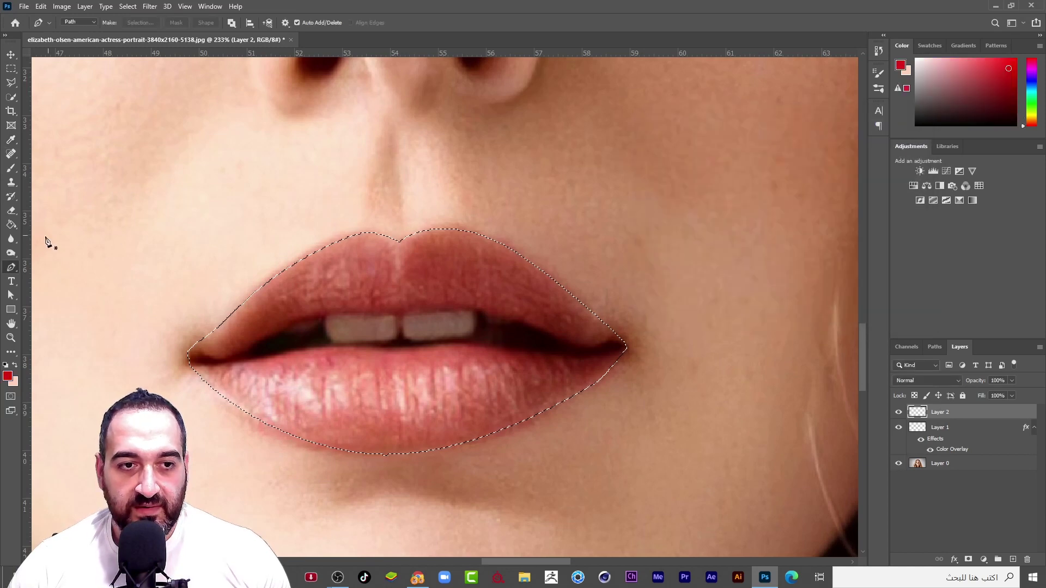
Step: Fill the selected lips on Layer 2 with the red foreground color using the Paint Bucket, and clear the selection
{"action": "left_click", "coordinate": [10, 224]}
{"action": "left_click", "coordinate": [269, 301]}
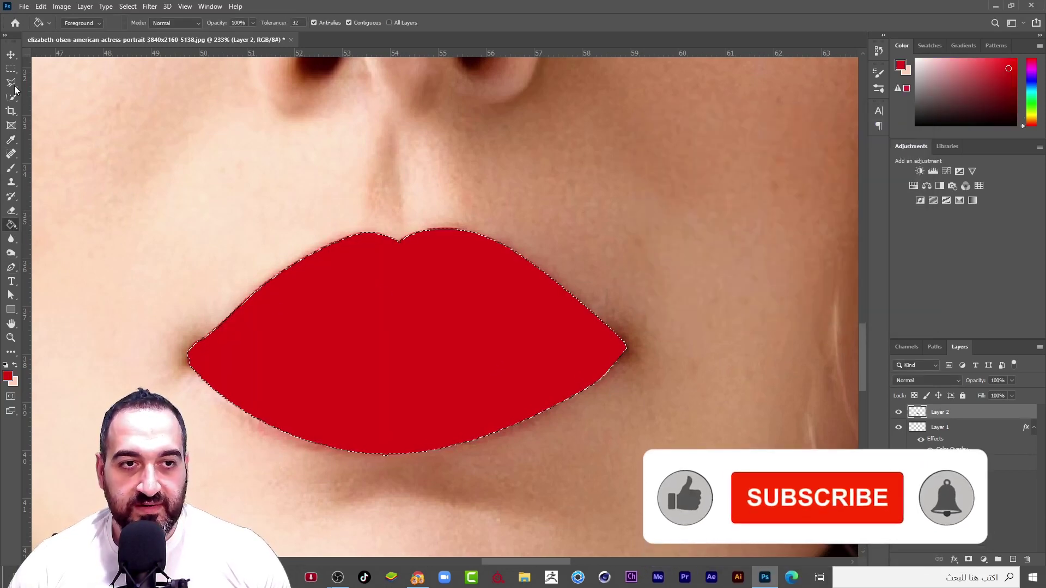
{"action": "left_click", "coordinate": [11, 68]}
{"action": "key", "text": "ctrl+d"}
{"action": "scroll", "coordinate": [393, 303], "scroll_direction": "down", "scroll_amount": 5}
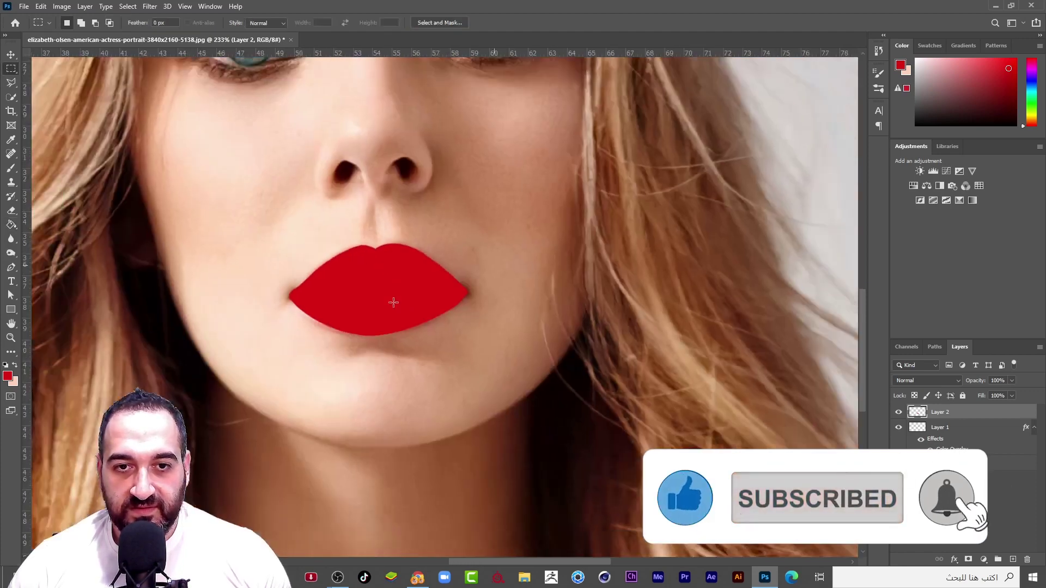
{"action": "scroll", "coordinate": [394, 302], "scroll_direction": "down", "scroll_amount": 3}
{"action": "scroll", "coordinate": [447, 343], "scroll_direction": "up", "scroll_amount": 8}
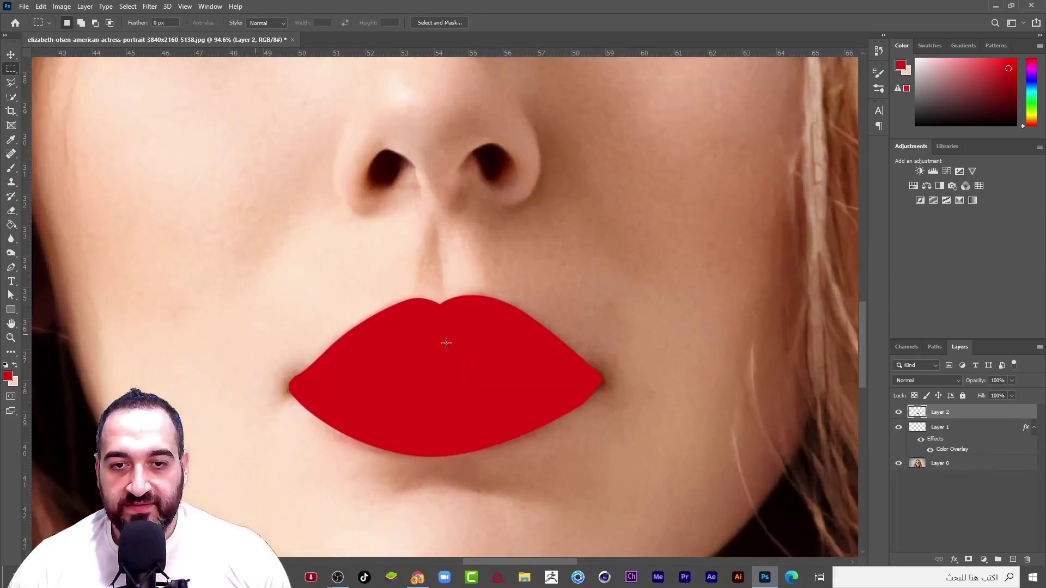
Step: Set Layer 2's blend mode to Soft Light and reduce its fill to 74%
{"action": "left_click", "coordinate": [960, 381]}
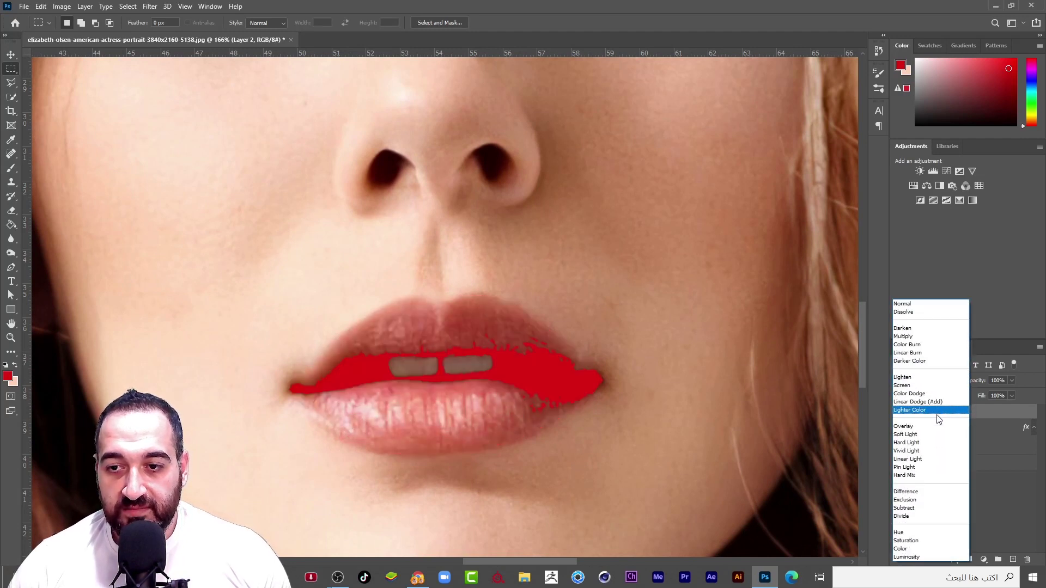
{"action": "left_click", "coordinate": [915, 436]}
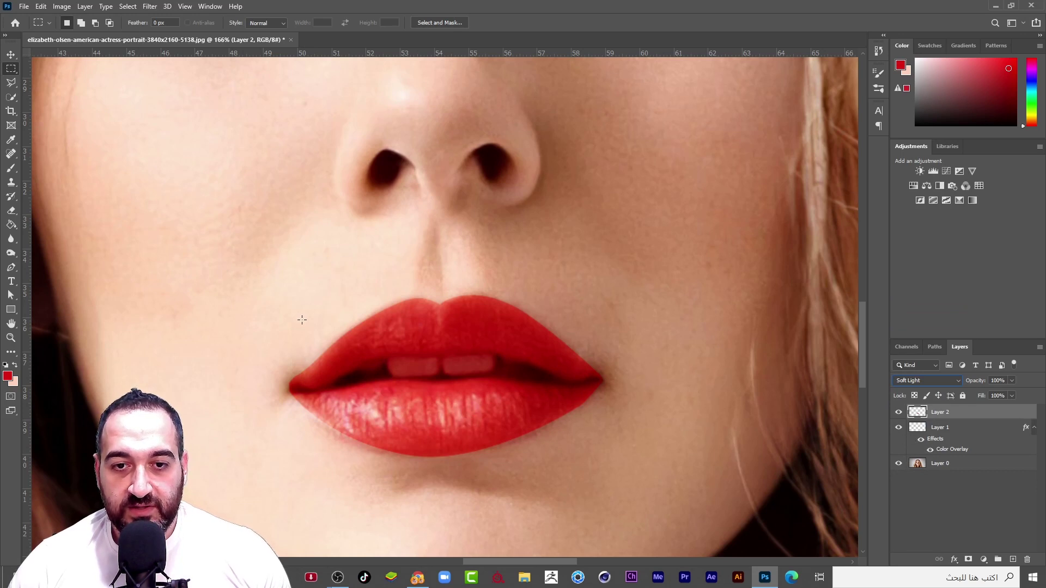
{"action": "left_click", "coordinate": [933, 495]}
{"action": "left_click", "coordinate": [950, 413]}
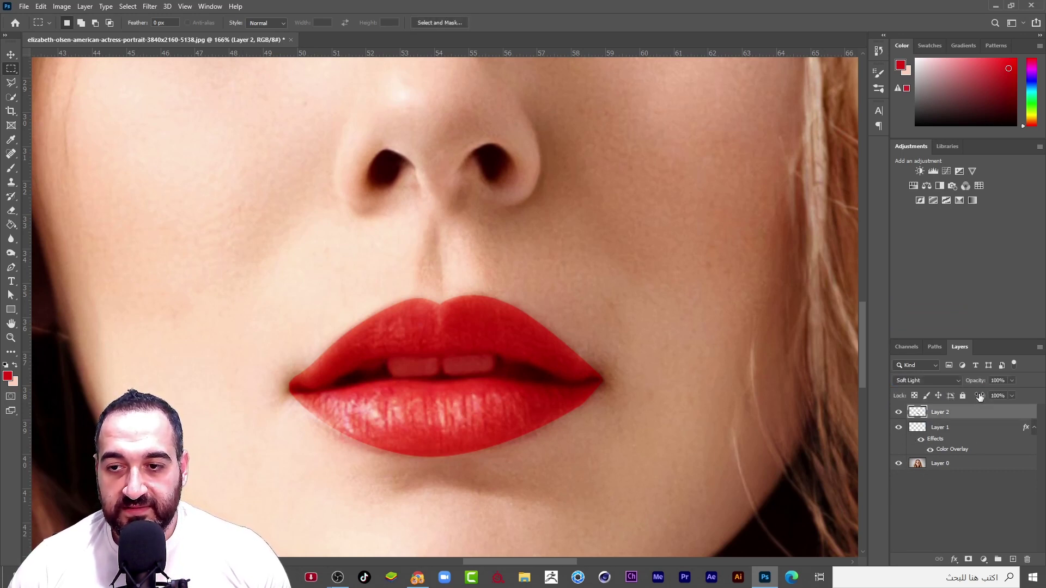
{"action": "left_click_drag", "start_coordinate": [979, 397], "coordinate": [974, 398]}
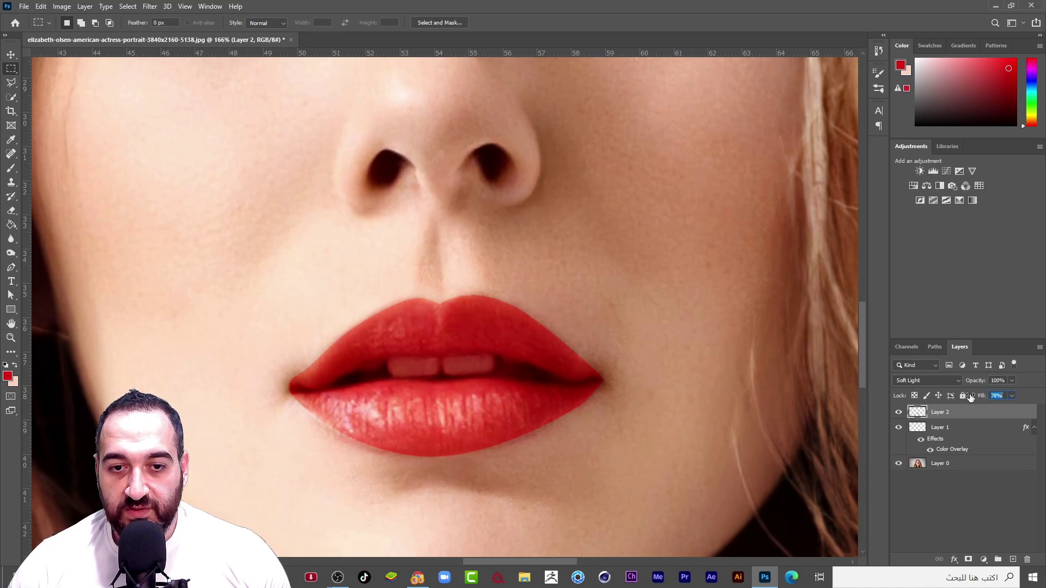
{"action": "left_click_drag", "start_coordinate": [969, 397], "coordinate": [968, 398]}
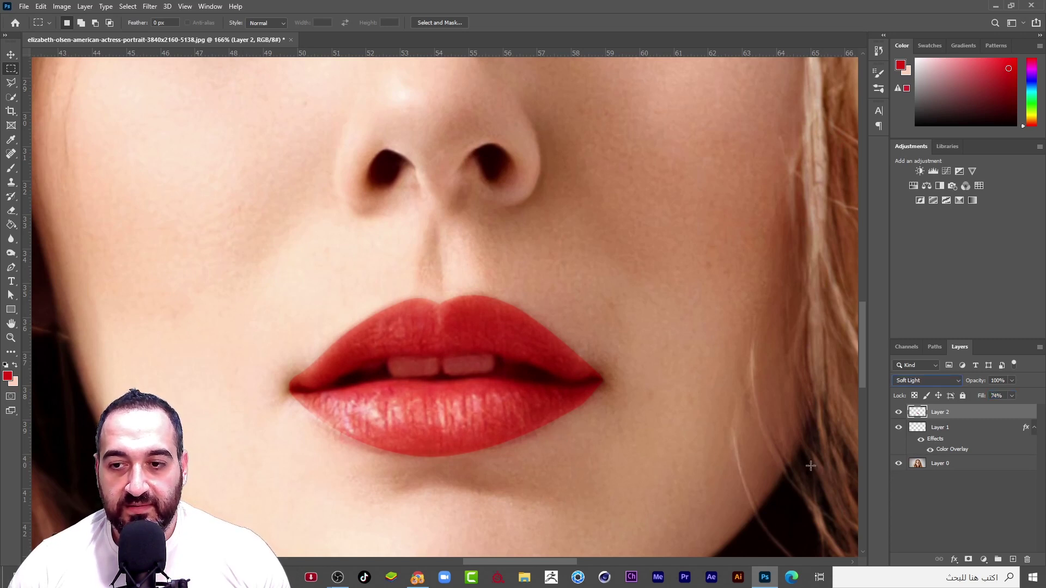
{"action": "left_click", "coordinate": [927, 516]}
Step: Erase the red spill along the outer edges of the lips on Layer 2 with a soft eraser of about 35 px
{"action": "scroll", "coordinate": [582, 427], "scroll_direction": "up", "scroll_amount": 2}
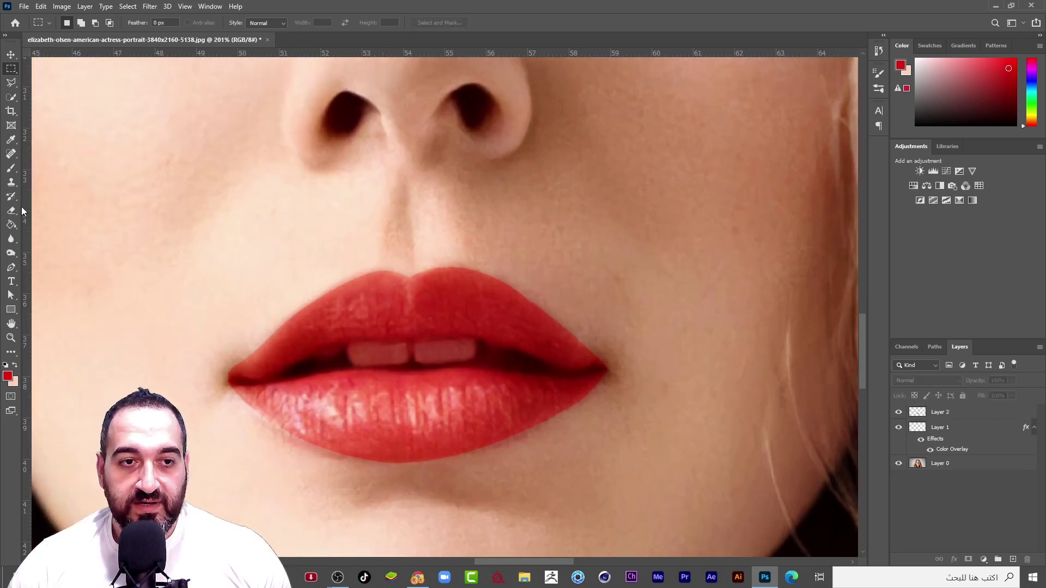
{"action": "left_click", "coordinate": [11, 210]}
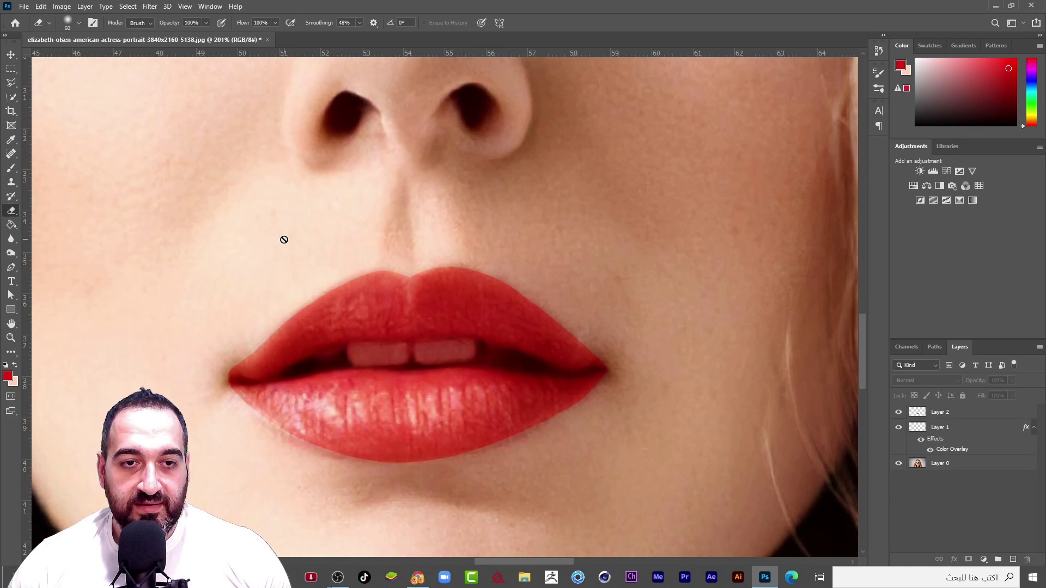
{"action": "left_click", "coordinate": [951, 413]}
{"action": "right_click", "coordinate": [570, 289]}
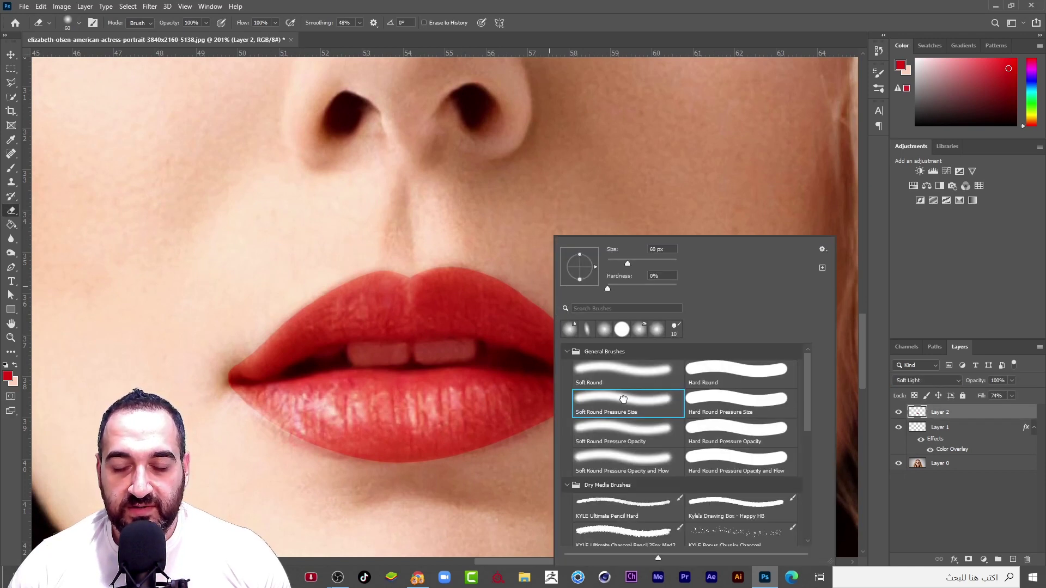
{"action": "left_click_drag", "start_coordinate": [619, 264], "coordinate": [616, 263]}
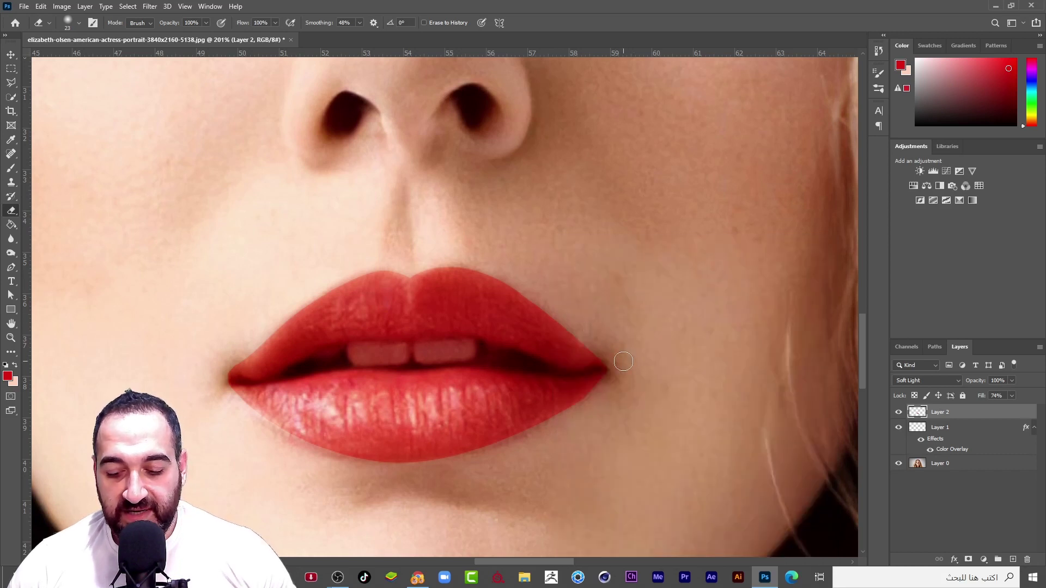
{"action": "key", "text": "bracketright"}
{"action": "key", "text": "bracketright"}
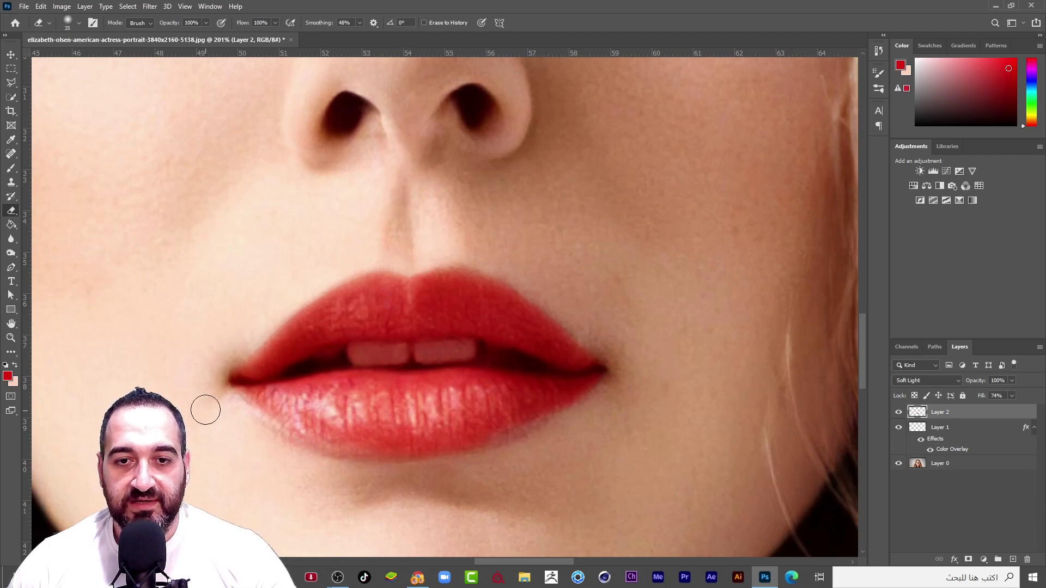
{"action": "scroll", "coordinate": [491, 351], "scroll_direction": "down", "scroll_amount": 5}
{"action": "scroll", "coordinate": [414, 359], "scroll_direction": "down", "scroll_amount": 1}
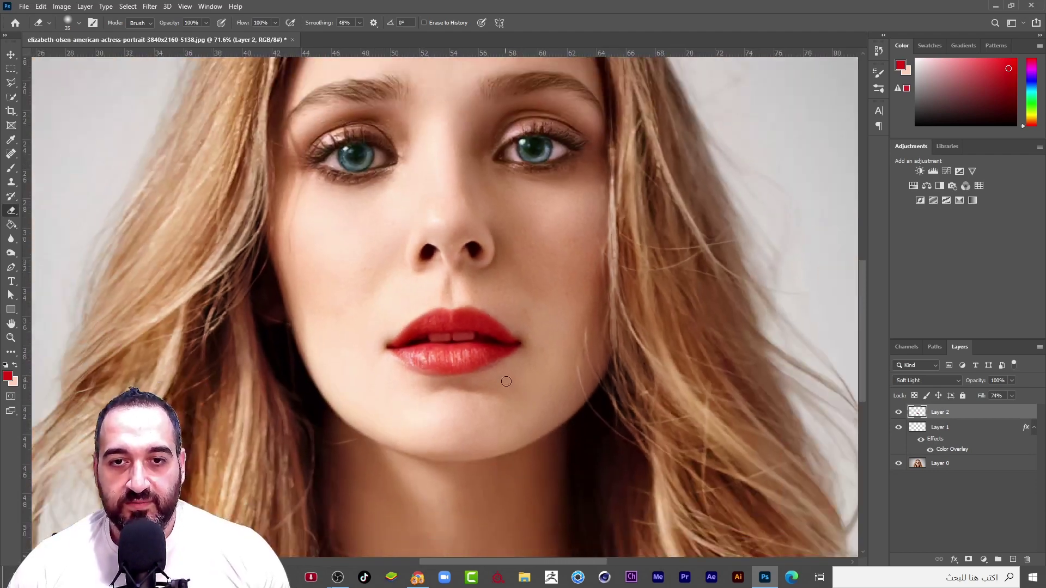
{"action": "scroll", "coordinate": [545, 392], "scroll_direction": "down", "scroll_amount": 1}
{"action": "scroll", "coordinate": [463, 338], "scroll_direction": "up", "scroll_amount": 6}
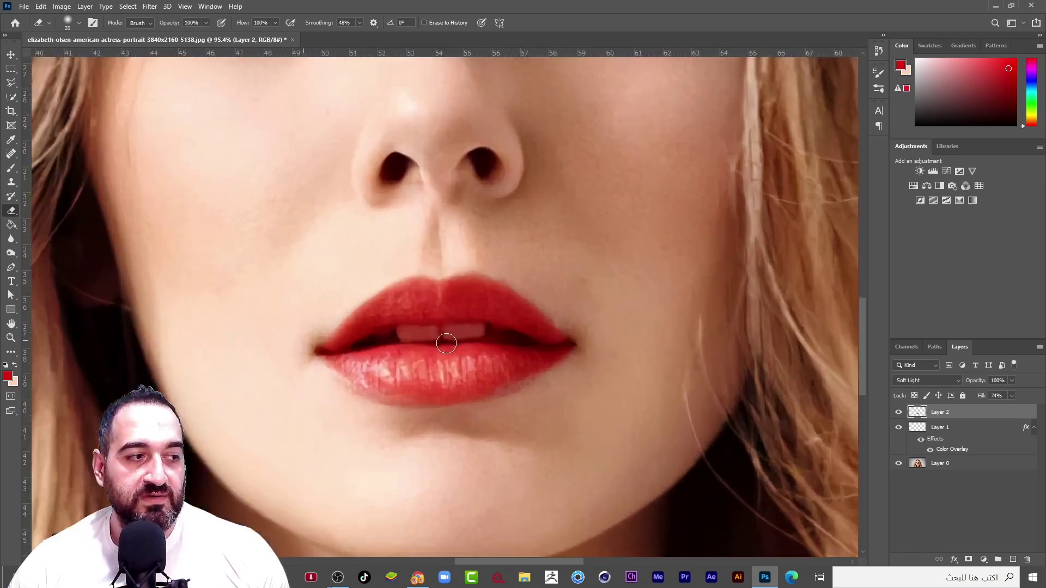
{"action": "key", "text": "bracketleft"}
{"action": "key", "text": "bracketleft"}
{"action": "key", "text": "bracketleft"}
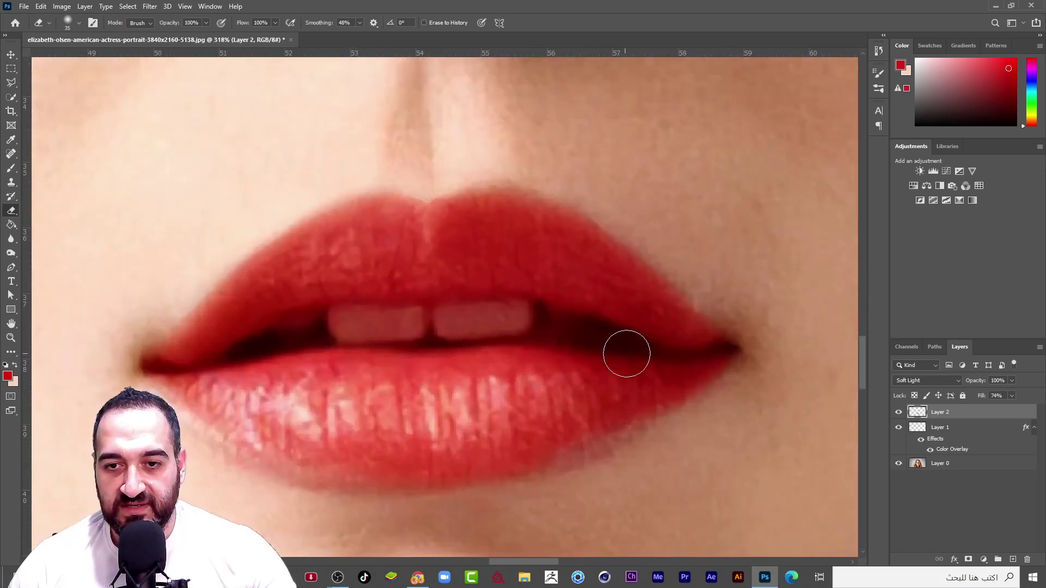
{"action": "key", "text": "bracketleft"}
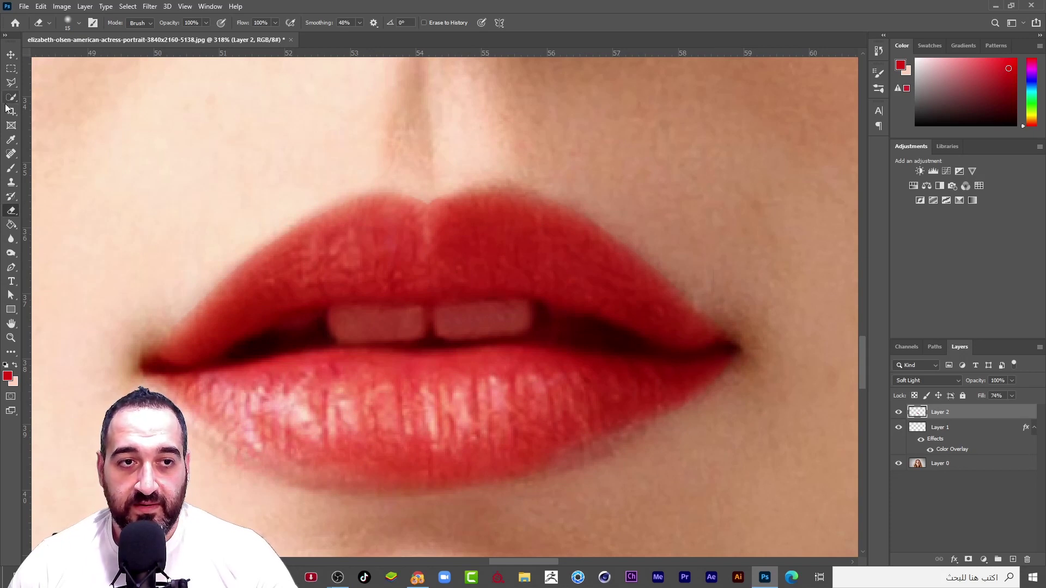
Step: Trace a closed Pen tool path around the mouth opening, enclosing the teeth and the dark gap between the lips
{"action": "left_click", "coordinate": [10, 268]}
{"action": "left_click", "coordinate": [182, 370]}
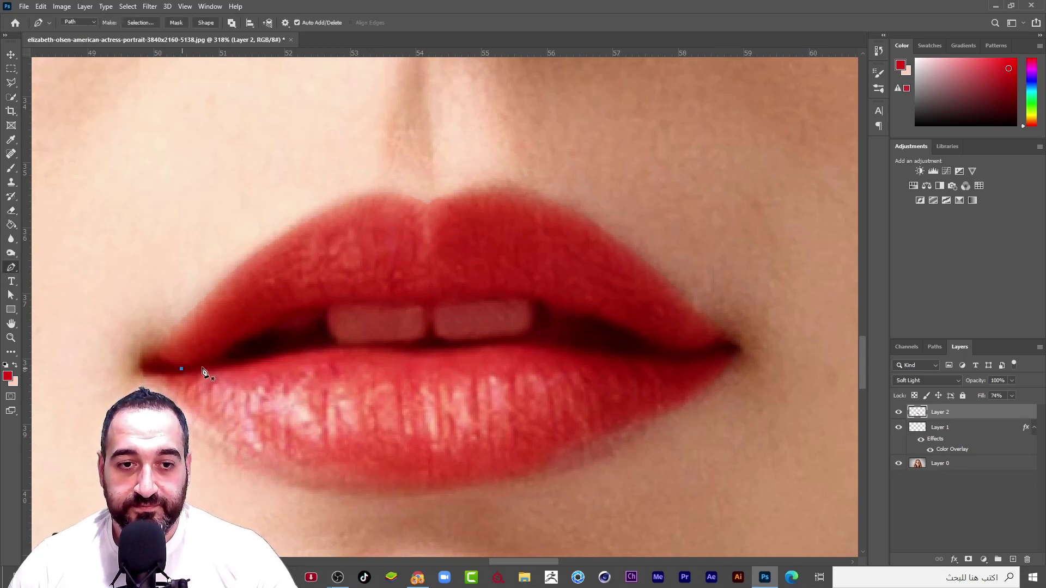
{"action": "left_click_drag", "start_coordinate": [287, 315], "coordinate": [308, 313]}
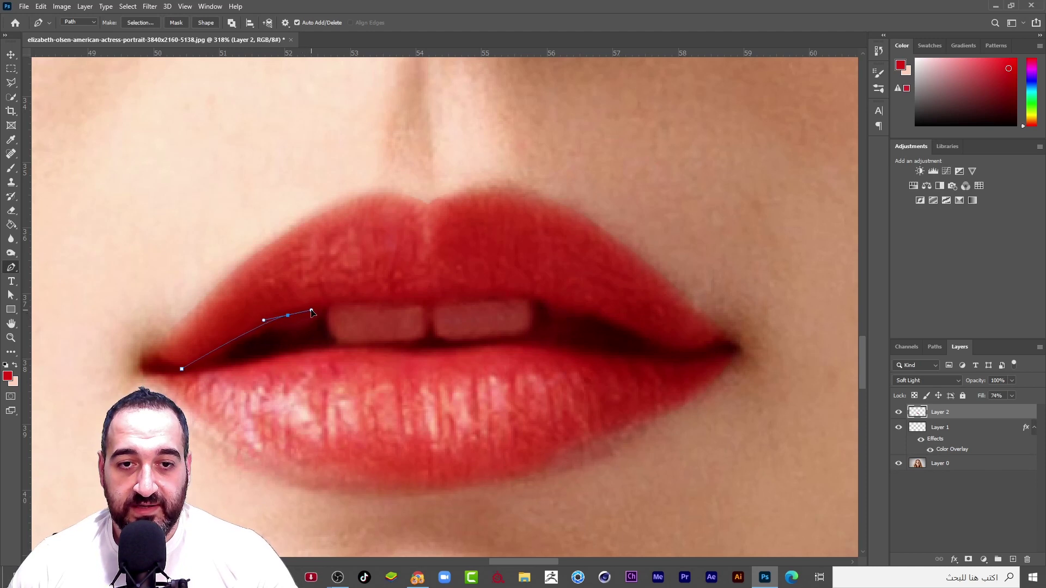
{"action": "left_click_drag", "start_coordinate": [421, 309], "coordinate": [429, 310]}
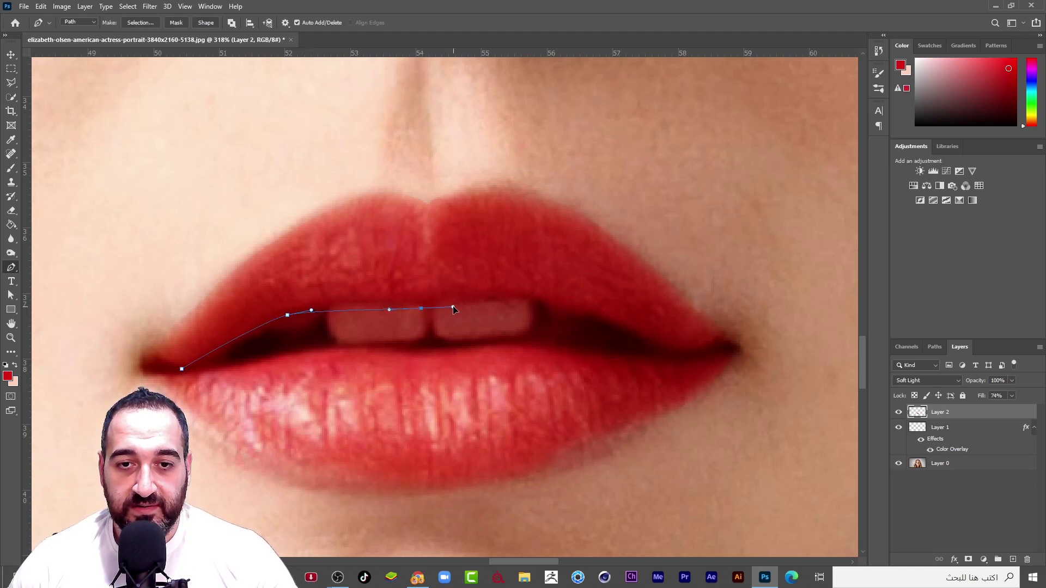
{"action": "left_click_drag", "start_coordinate": [555, 308], "coordinate": [598, 320]}
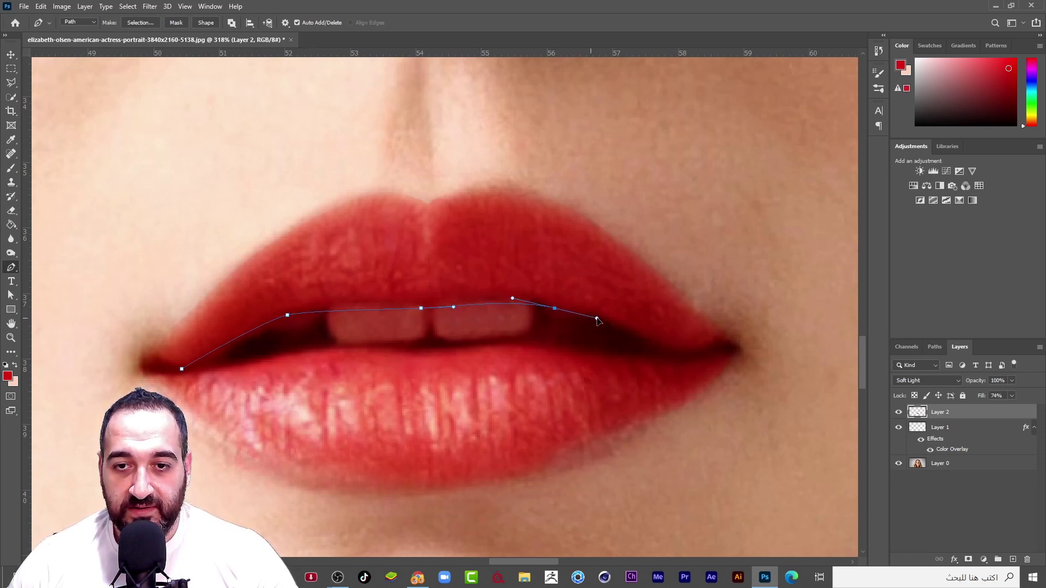
{"action": "left_click_drag", "start_coordinate": [661, 347], "coordinate": [739, 349]}
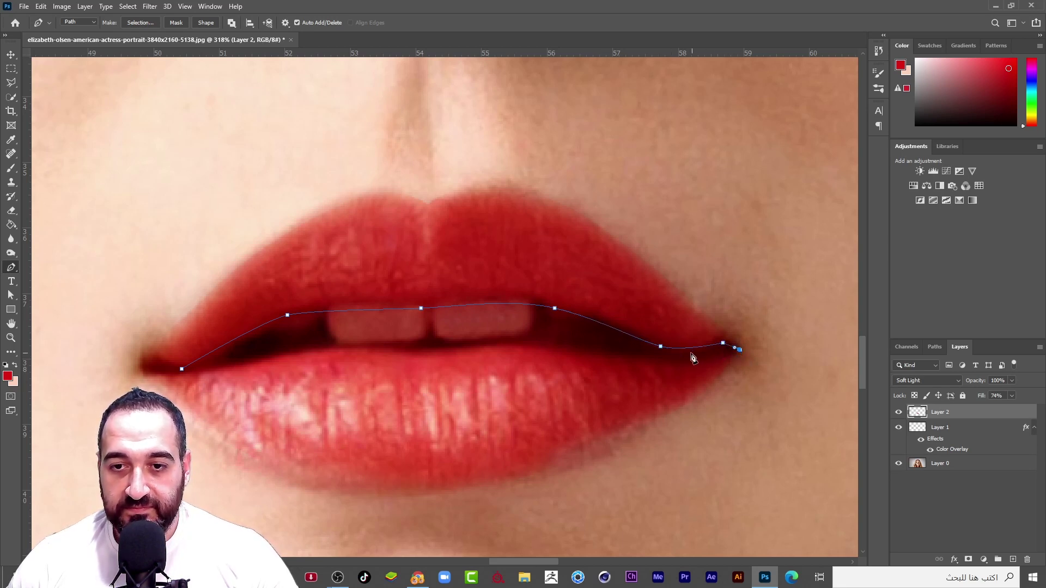
{"action": "left_click", "coordinate": [668, 360]}
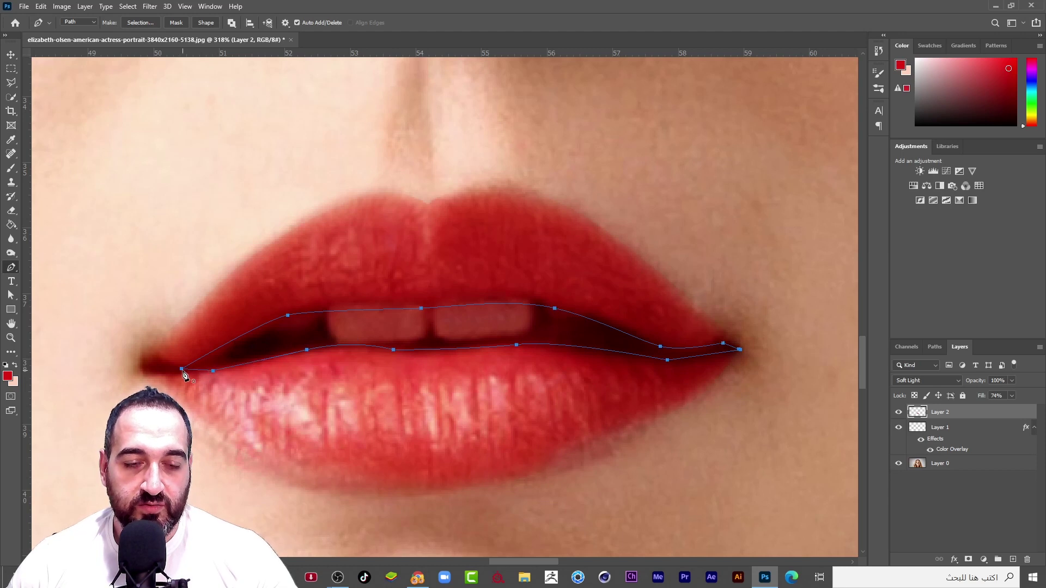
Step: Convert the mouth-opening path into a selection, delete Layer 2's red inside it, and deselect
{"action": "right_click", "coordinate": [316, 362]}
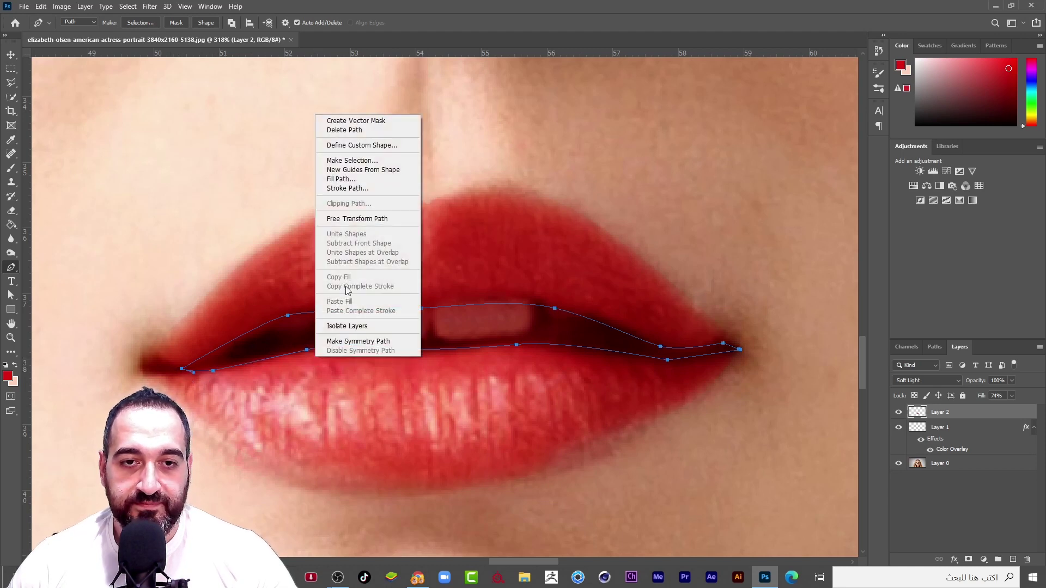
{"action": "left_click", "coordinate": [354, 160]}
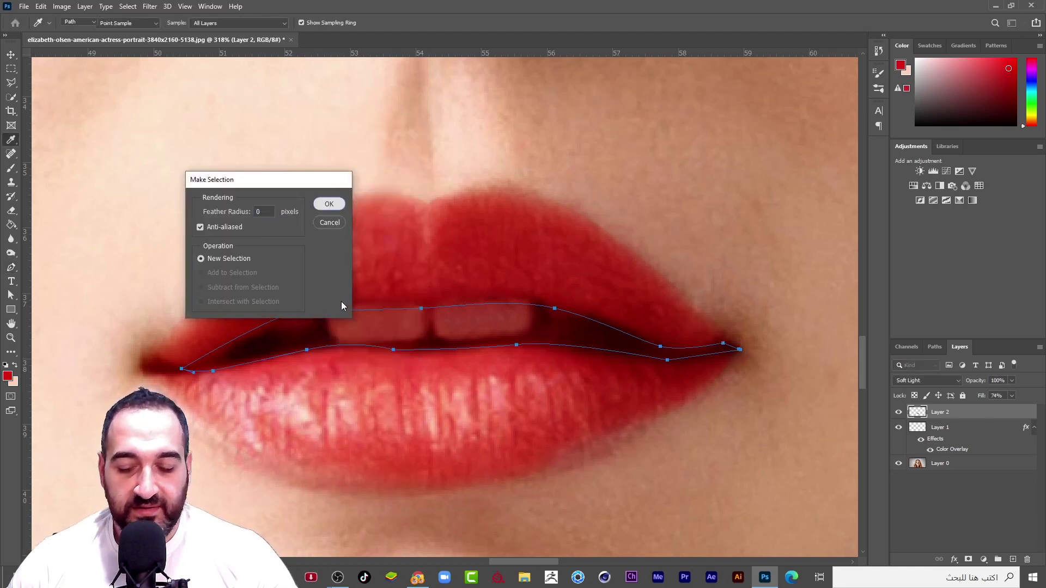
{"action": "key", "text": "Return"}
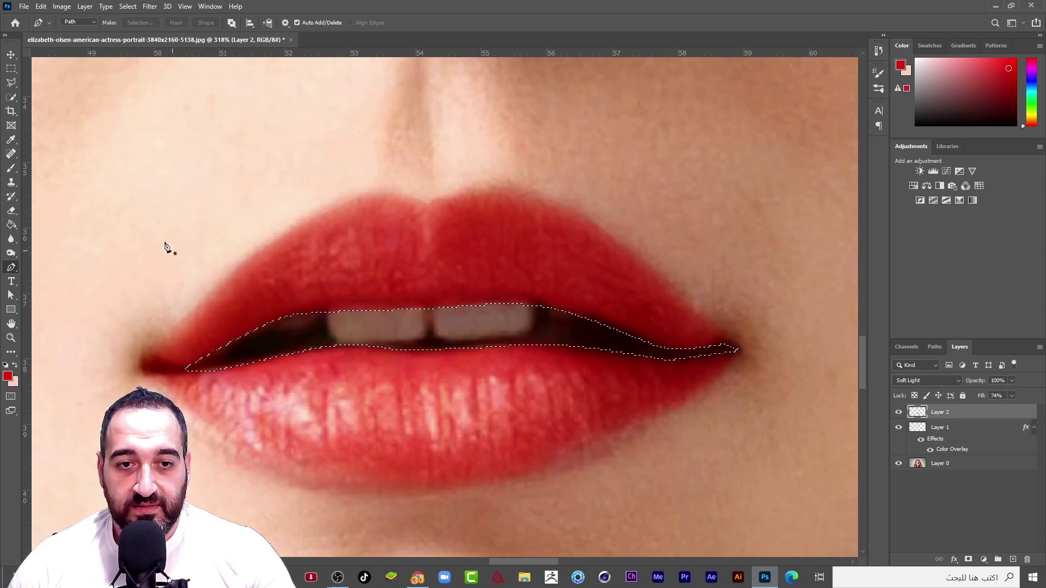
{"action": "key", "text": "m"}
{"action": "left_click", "coordinate": [119, 165]}
Step: Compare the portrait with and without the lip color by toggling Layer 2's visibility, leaving the layer shown
{"action": "scroll", "coordinate": [435, 358], "scroll_direction": "down", "scroll_amount": 6}
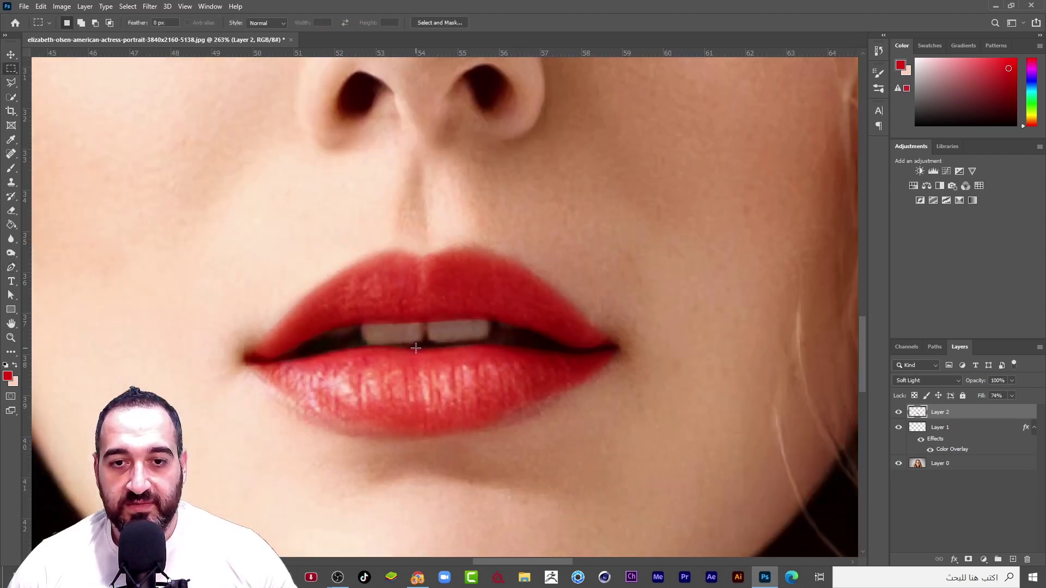
{"action": "scroll", "coordinate": [434, 358], "scroll_direction": "down", "scroll_amount": 10}
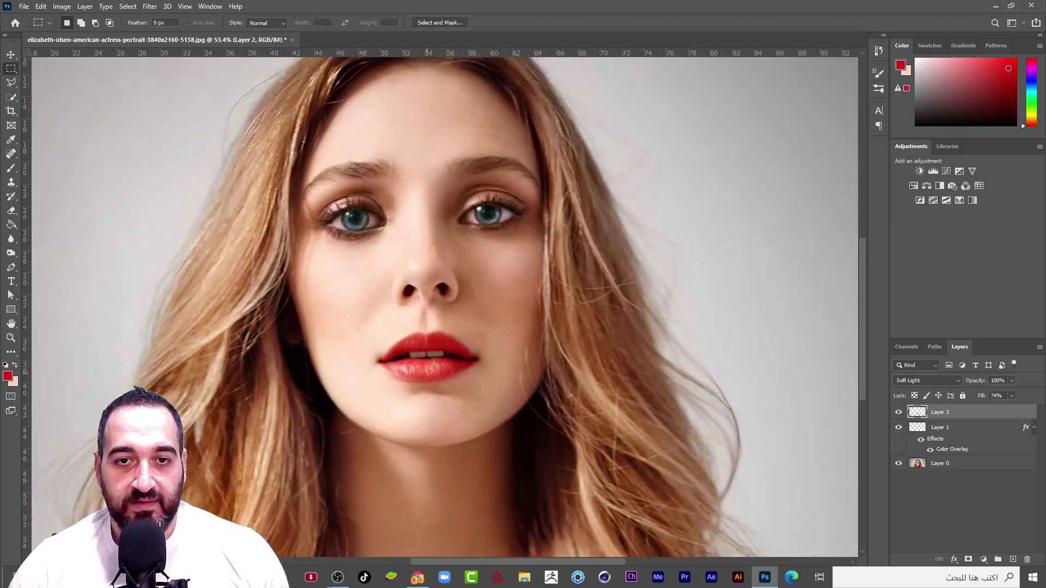
{"action": "scroll", "coordinate": [365, 374], "scroll_direction": "up", "scroll_amount": 1}
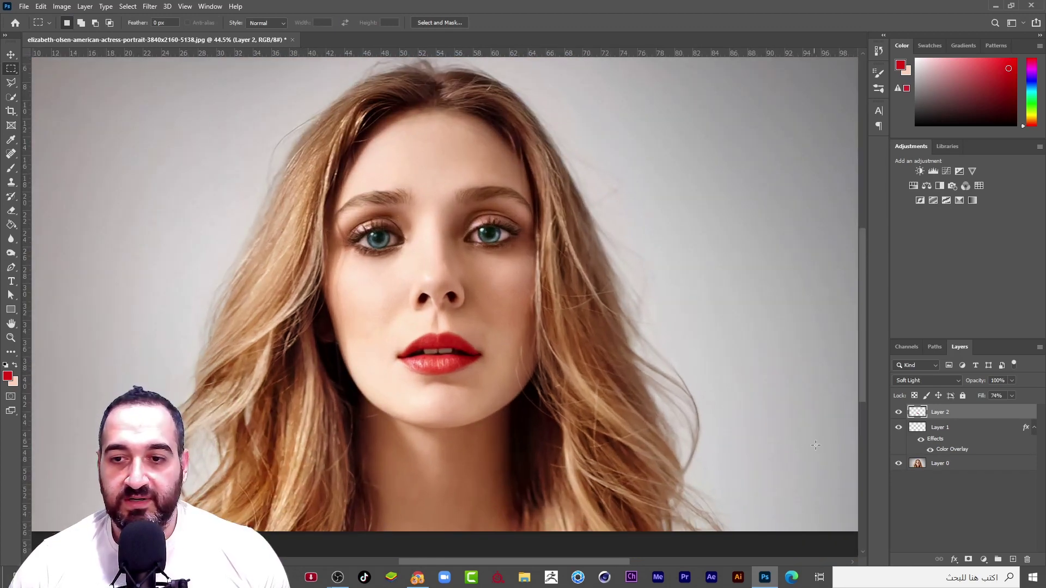
{"action": "left_click", "coordinate": [900, 414]}
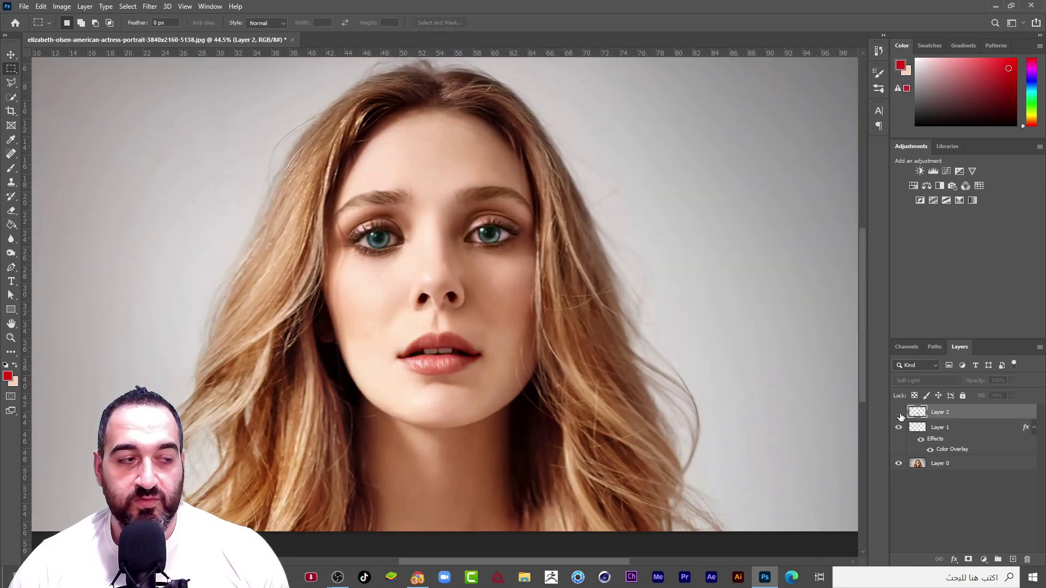
{"action": "left_click", "coordinate": [900, 414]}
{"action": "left_click", "coordinate": [900, 414]}
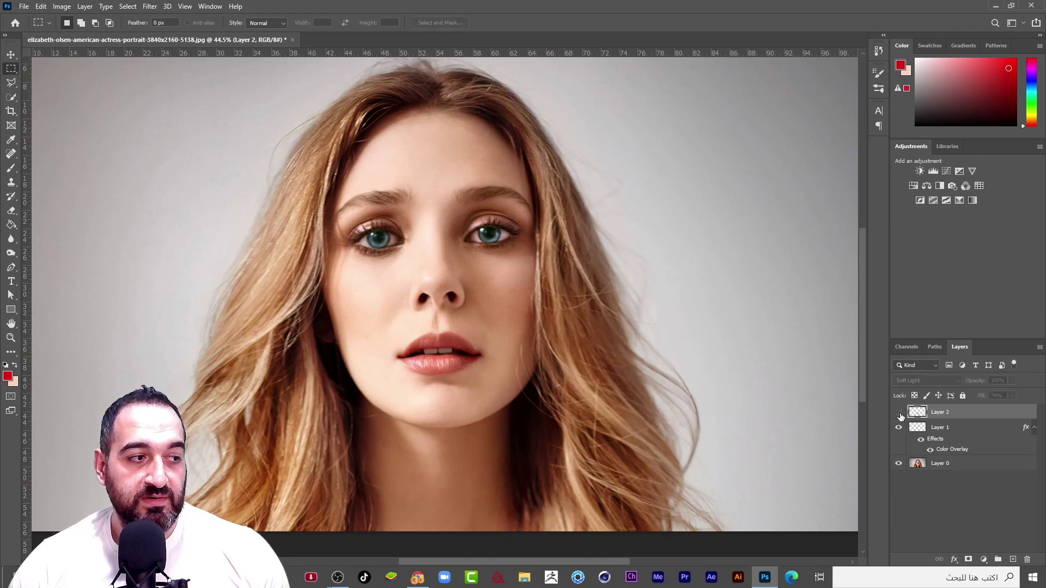
{"action": "left_click", "coordinate": [900, 415]}
{"action": "scroll", "coordinate": [399, 357], "scroll_direction": "up", "scroll_amount": 7}
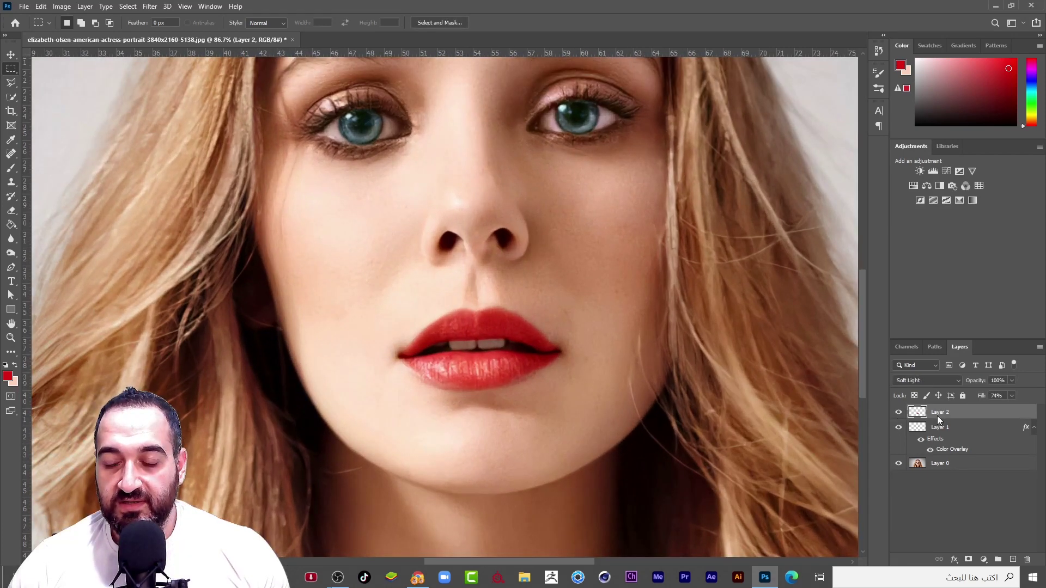
Step: Add a Soft Light Color Overlay to Layer 2 in red df1112, with its opacity lowered to about 69%
{"action": "right_click", "coordinate": [937, 416]}
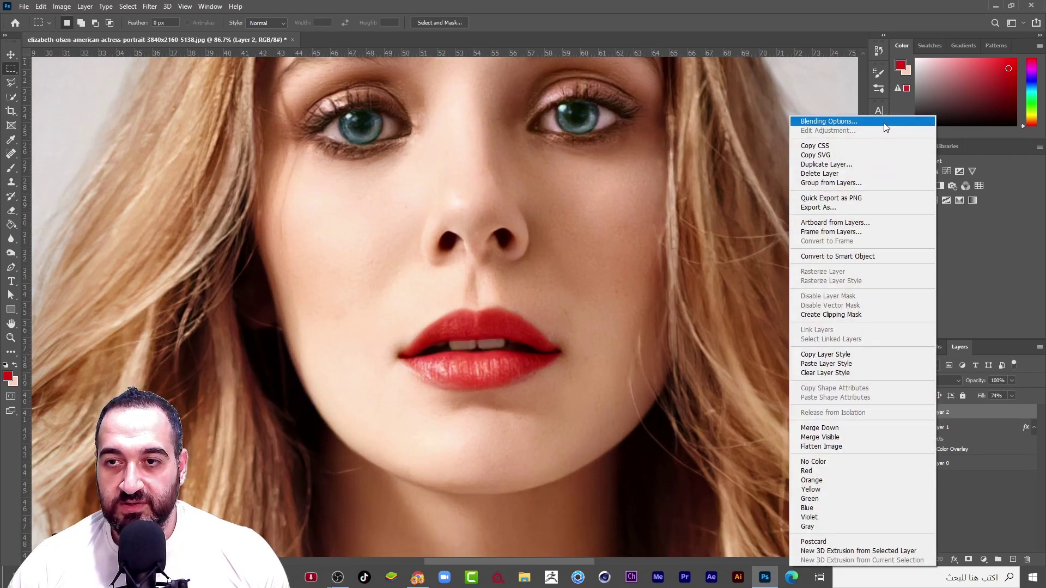
{"action": "key", "text": "Escape"}
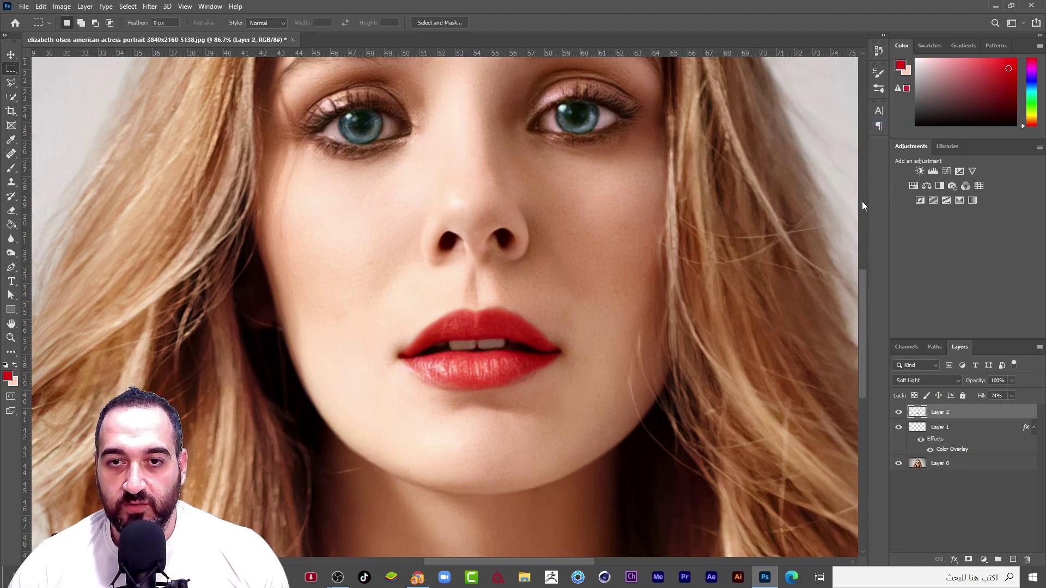
{"action": "left_click", "coordinate": [677, 257]}
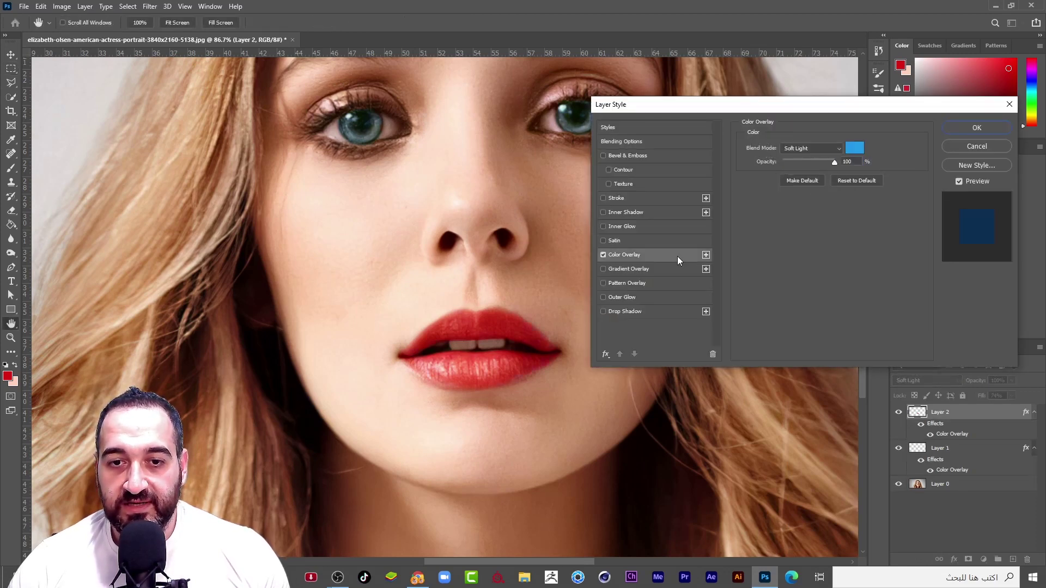
{"action": "left_click", "coordinate": [854, 148]}
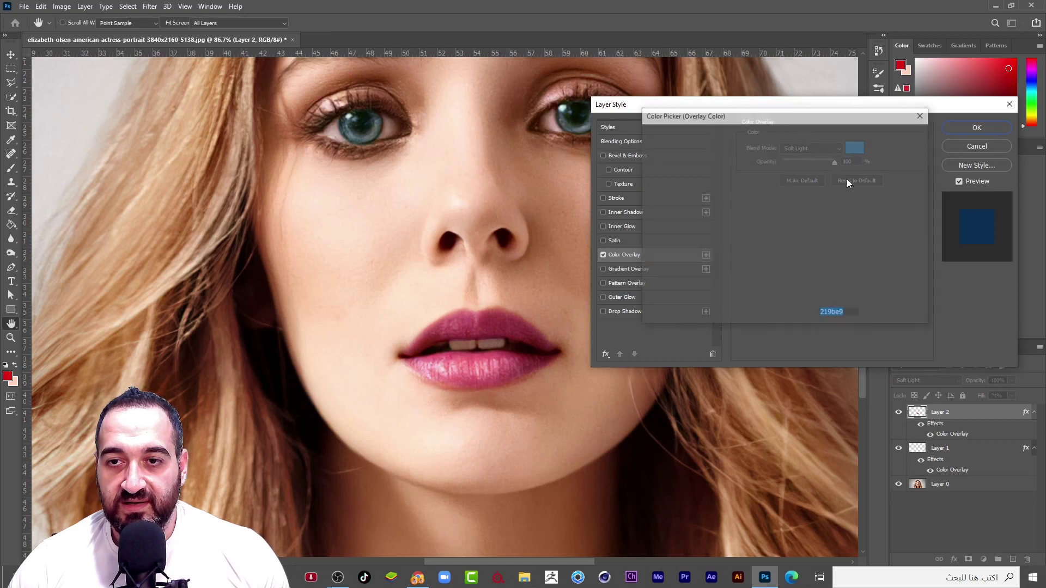
{"action": "left_click_drag", "start_coordinate": [786, 201], "coordinate": [771, 171]}
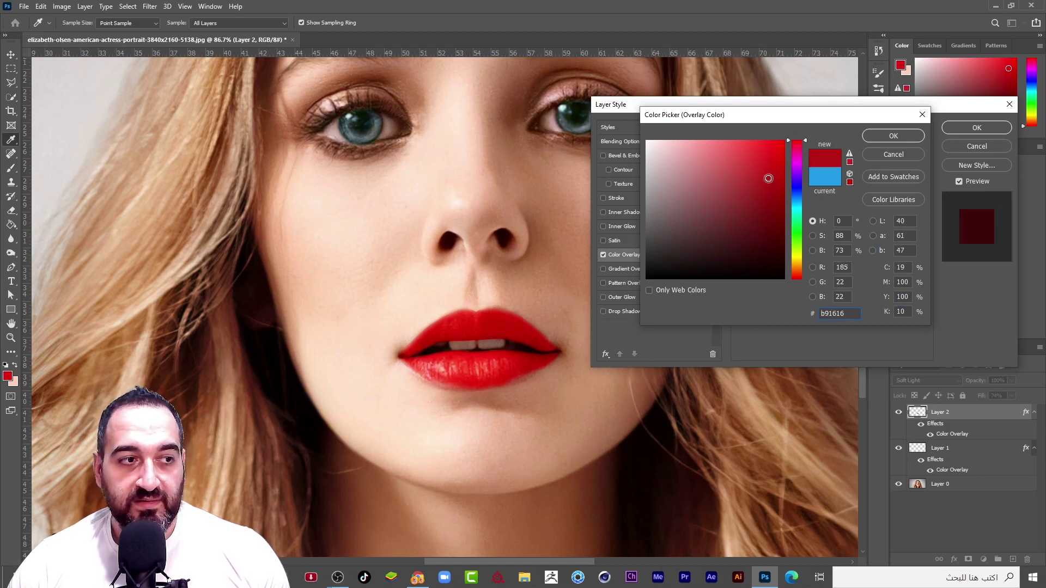
{"action": "mouse_move", "coordinate": [769, 184]}
{"action": "left_mouse_down"}
{"action": "mouse_move", "coordinate": [770, 200]}
{"action": "mouse_move", "coordinate": [771, 173]}
{"action": "left_mouse_up"}
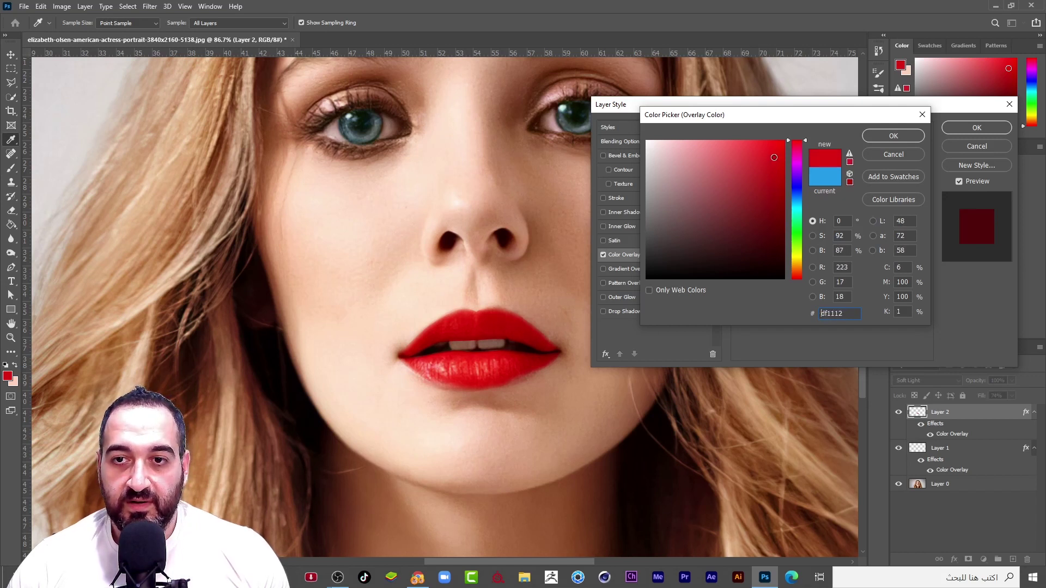
{"action": "left_click", "coordinate": [890, 139]}
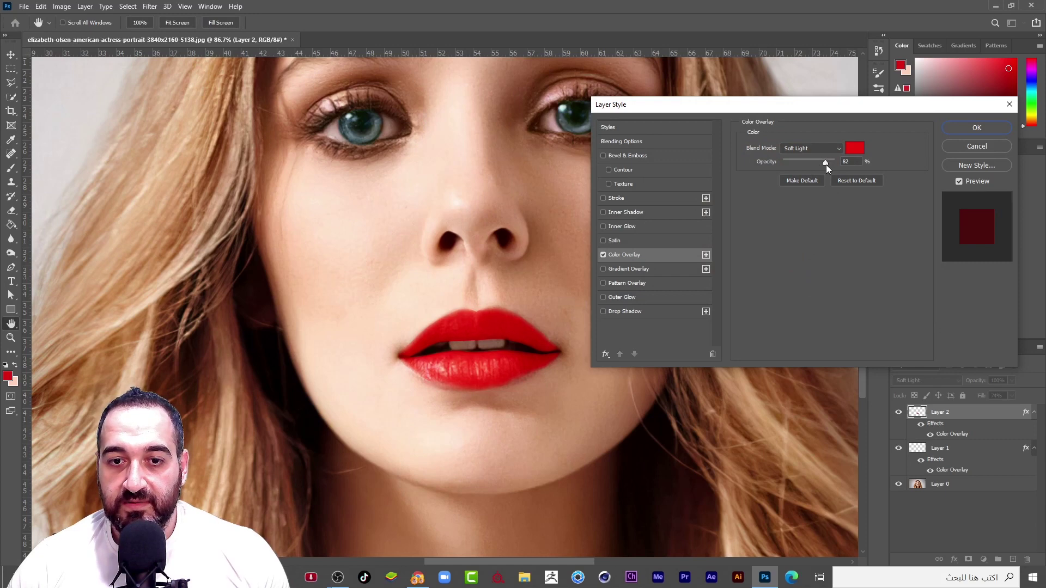
{"action": "left_click_drag", "start_coordinate": [826, 165], "coordinate": [810, 165]}
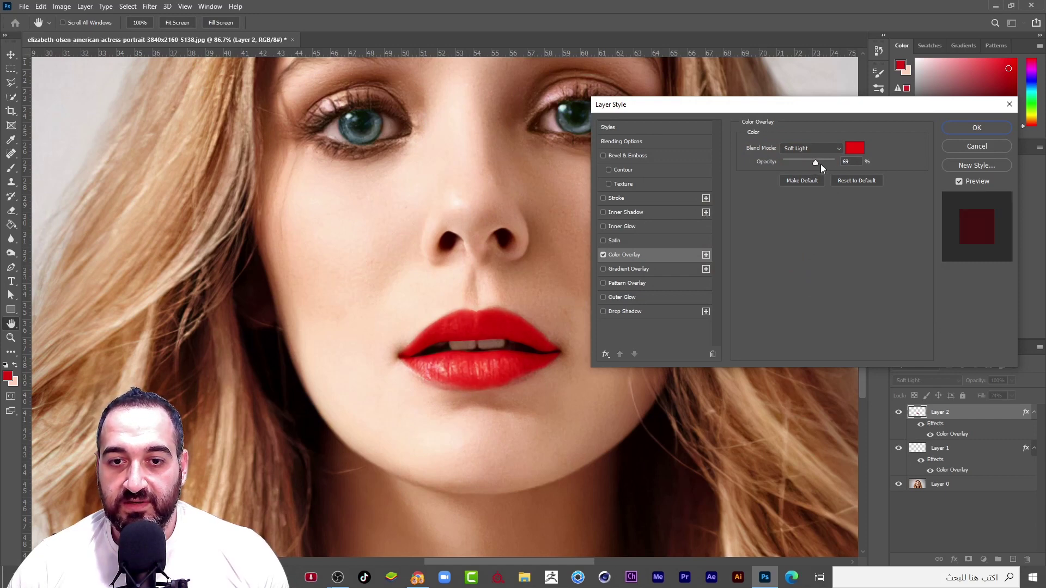
{"action": "left_click", "coordinate": [954, 129]}
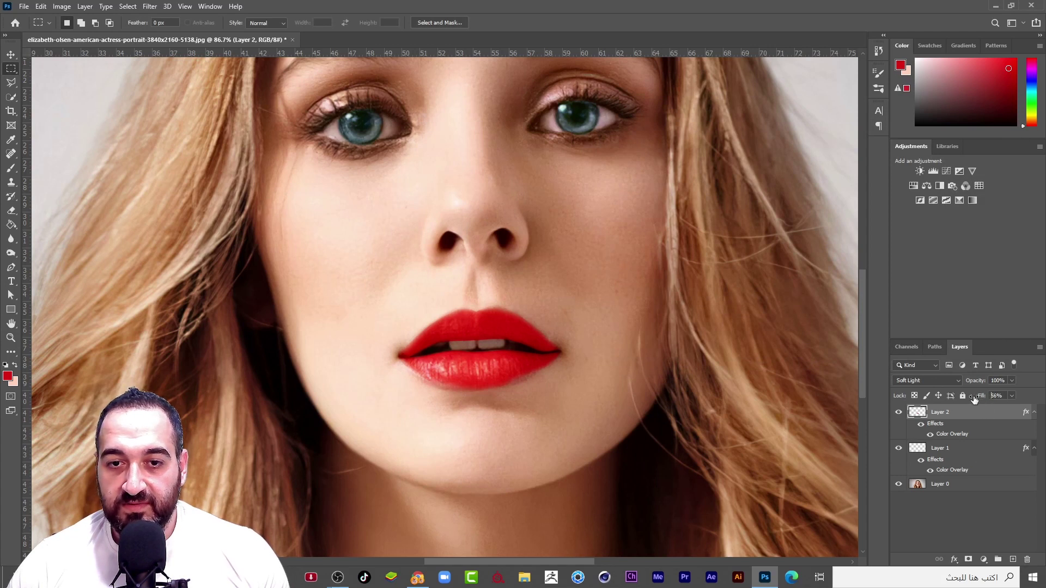
Step: Reduce Layer 2's Fill to soften the lip color, and deselect the layer
{"action": "left_click_drag", "start_coordinate": [975, 399], "coordinate": [969, 399]}
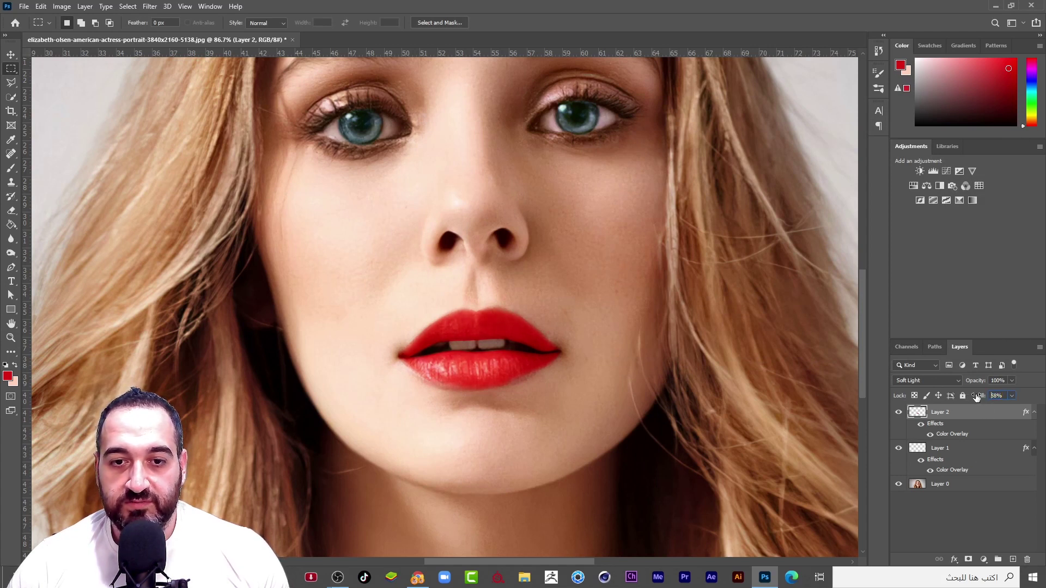
{"action": "left_click", "coordinate": [954, 527]}
{"action": "scroll", "coordinate": [483, 421], "scroll_direction": "down", "scroll_amount": 4}
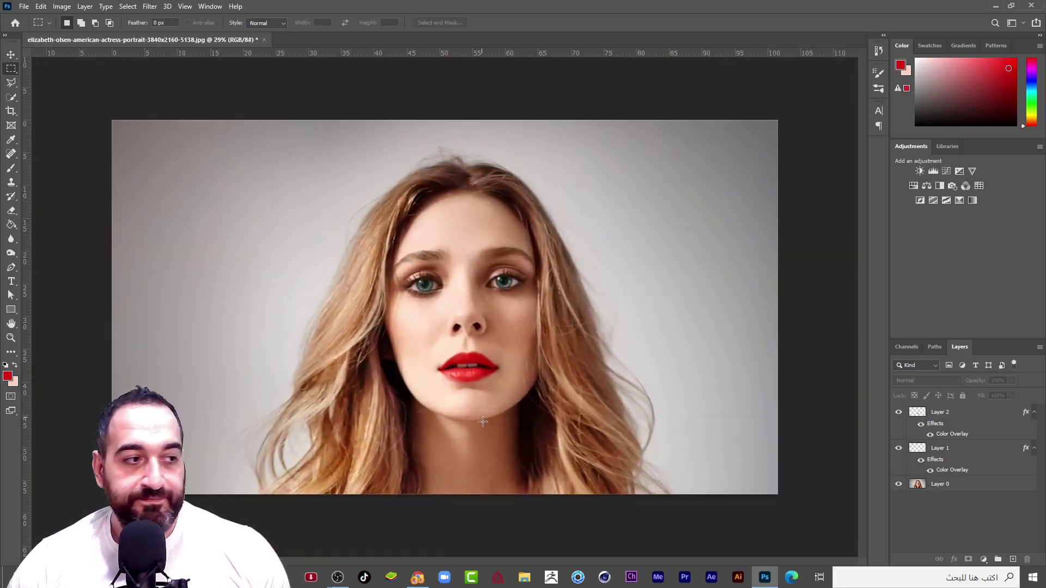
{"action": "scroll", "coordinate": [482, 422], "scroll_direction": "up", "scroll_amount": 2}
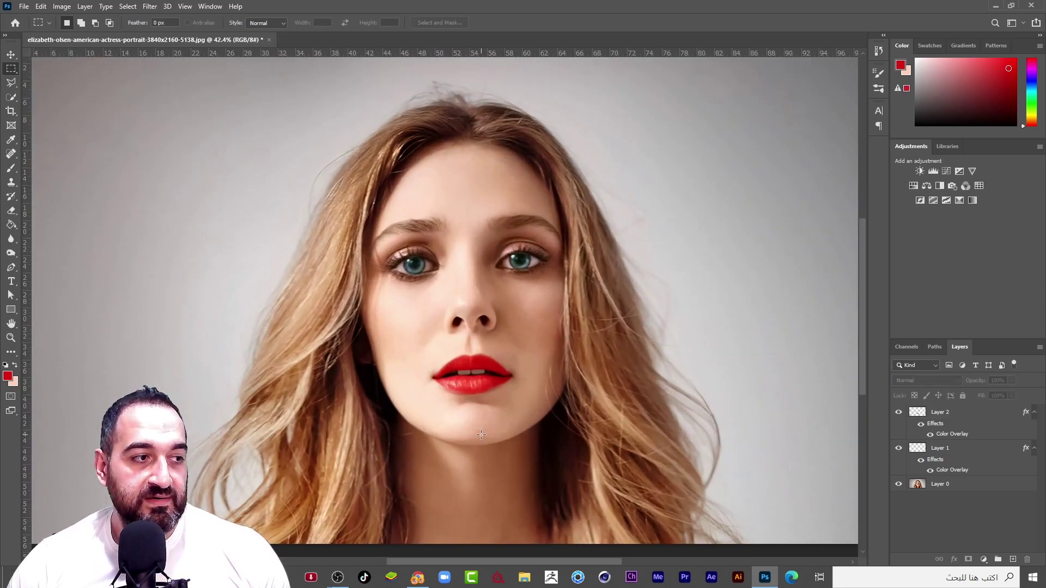
{"action": "scroll", "coordinate": [543, 388], "scroll_direction": "up", "scroll_amount": 1}
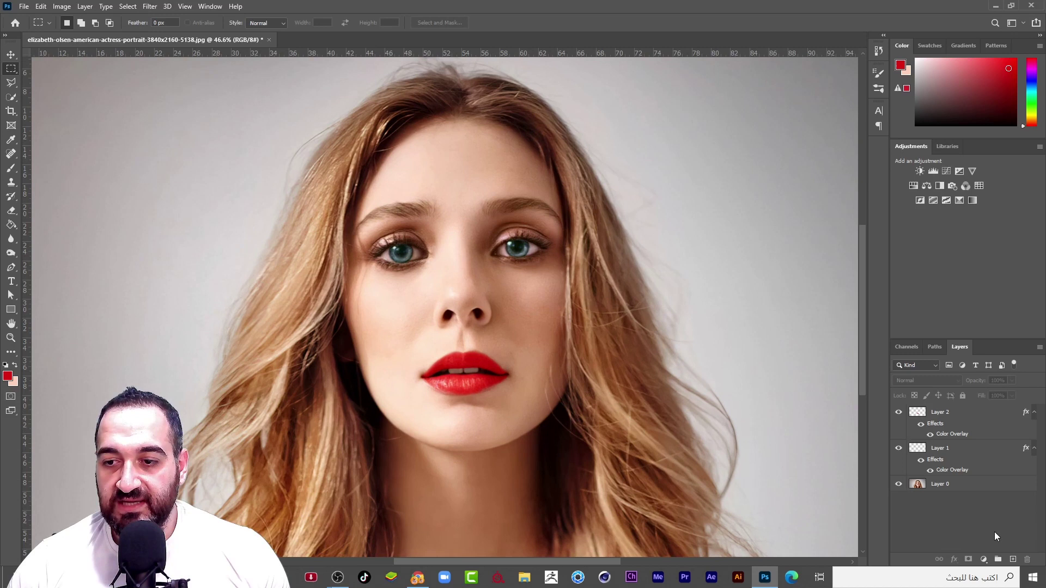
Step: Add a new empty layer above Layer 2 and set up the Brush tool with purple 9f0cc4 as the foreground color
{"action": "left_click", "coordinate": [1011, 560]}
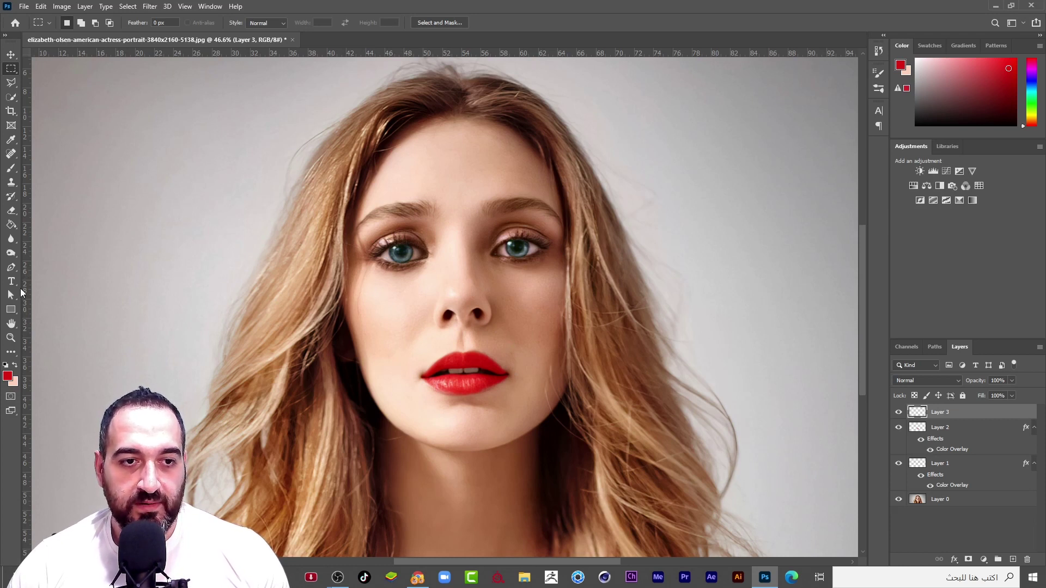
{"action": "left_click", "coordinate": [11, 170]}
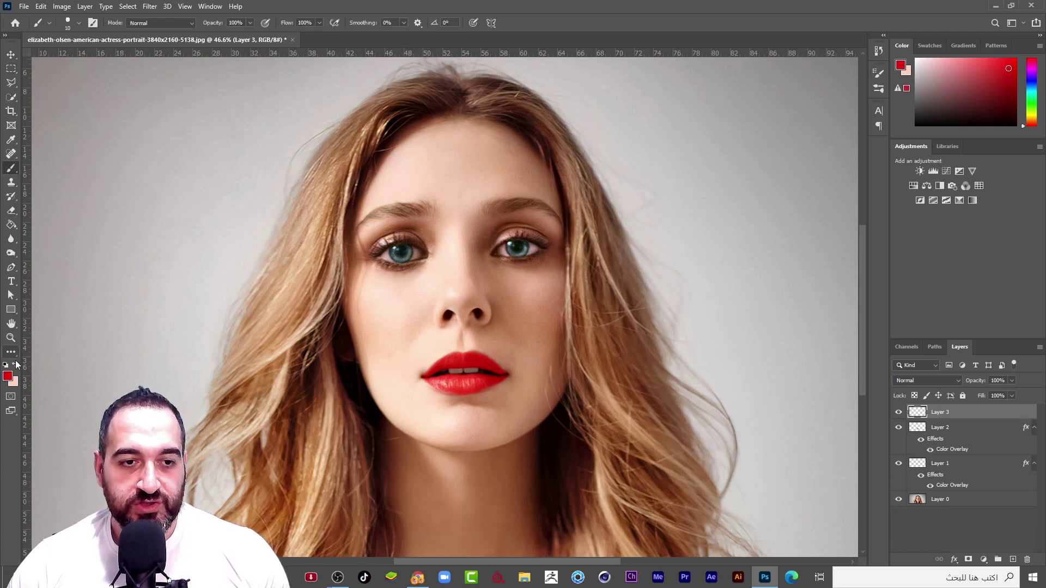
{"action": "left_click", "coordinate": [7, 377]}
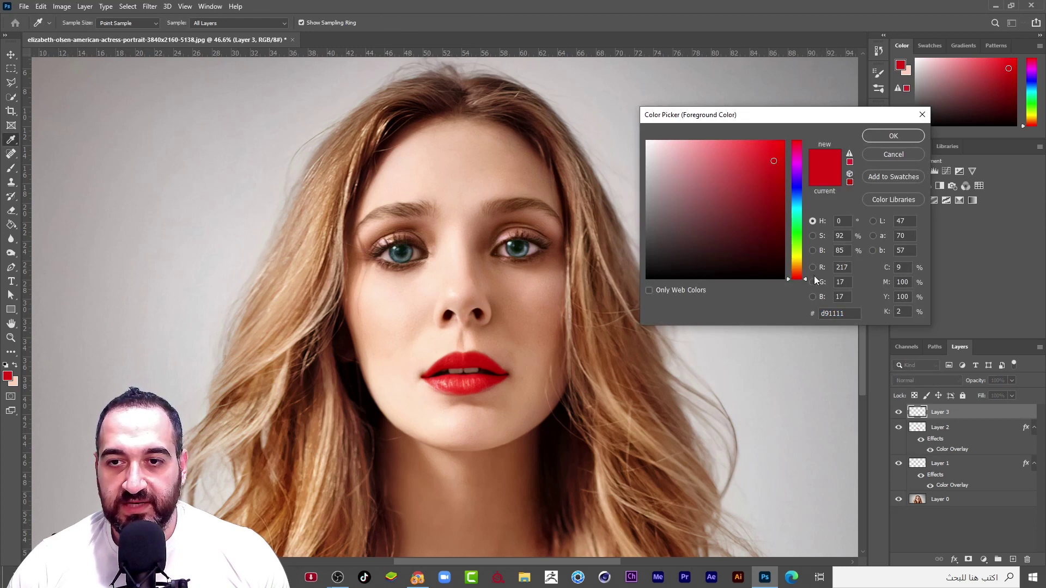
{"action": "left_click_drag", "start_coordinate": [794, 205], "coordinate": [777, 173]}
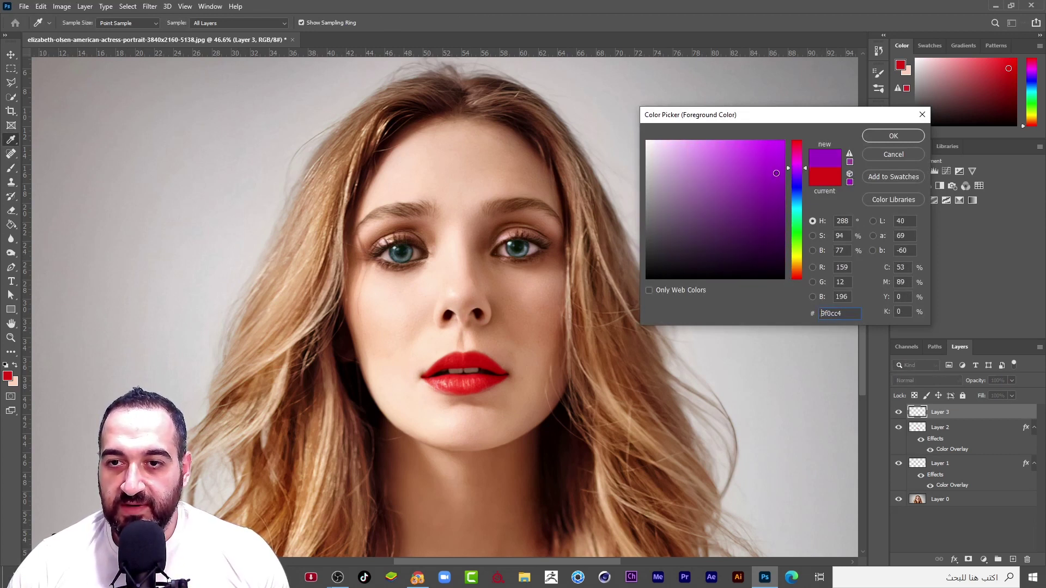
{"action": "left_click", "coordinate": [905, 135]}
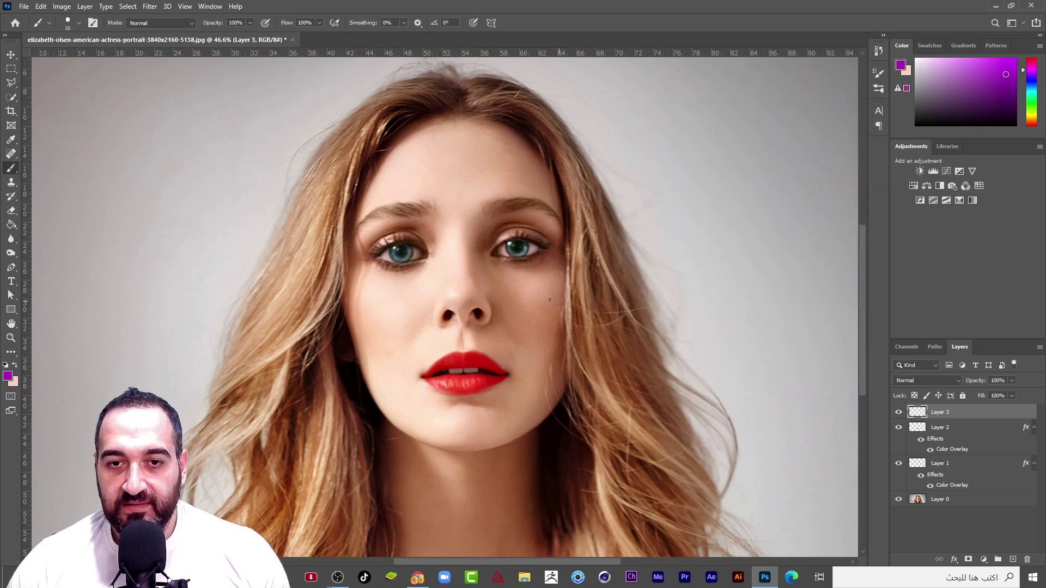
Step: Choose the Soft Round brush at 0% hardness and about 45 px, trying one purple stroke on the upper eyelid and undoing it
{"action": "scroll", "coordinate": [406, 229], "scroll_direction": "up", "scroll_amount": 5}
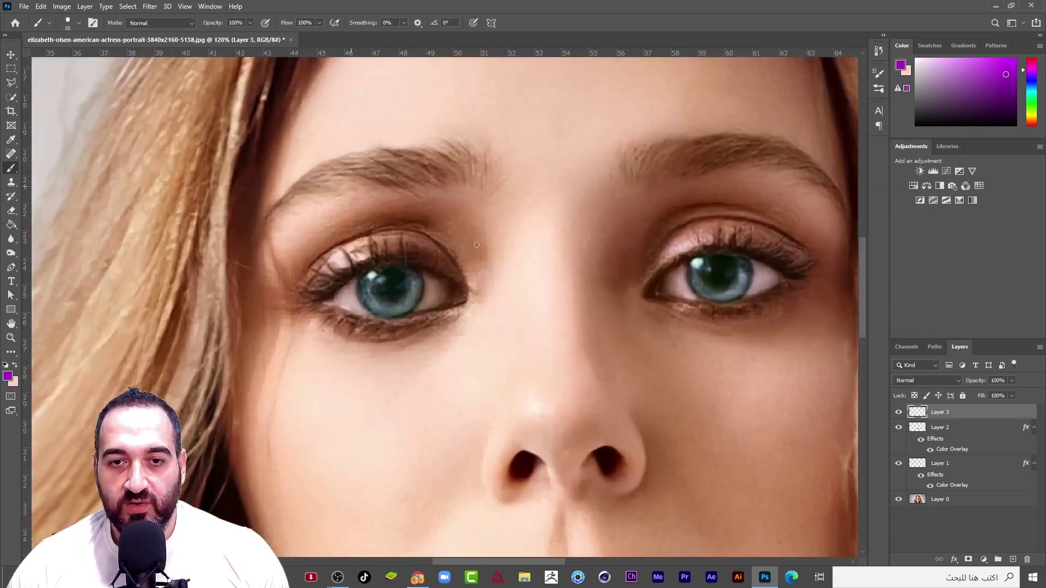
{"action": "right_click", "coordinate": [476, 244]}
{"action": "left_click", "coordinate": [582, 371]}
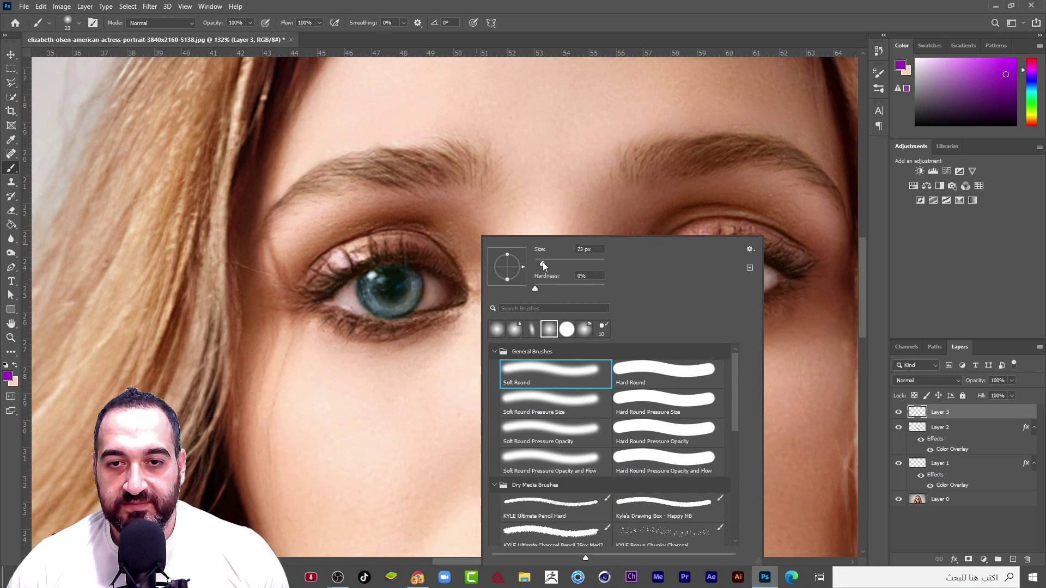
{"action": "left_click_drag", "start_coordinate": [542, 263], "coordinate": [550, 263]}
{"action": "left_click_drag", "start_coordinate": [442, 216], "coordinate": [412, 215]}
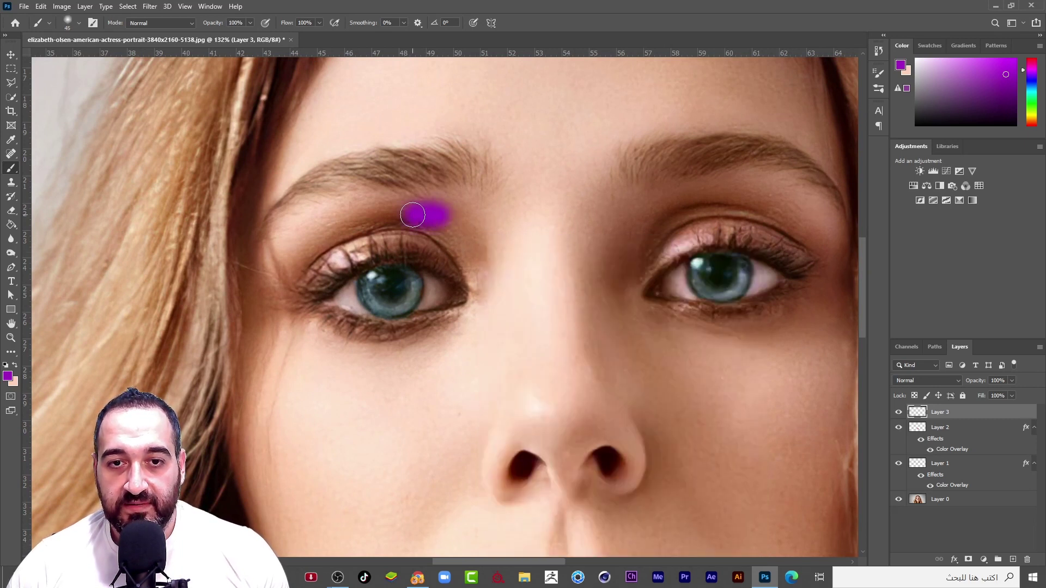
{"action": "key", "text": "ctrl+z"}
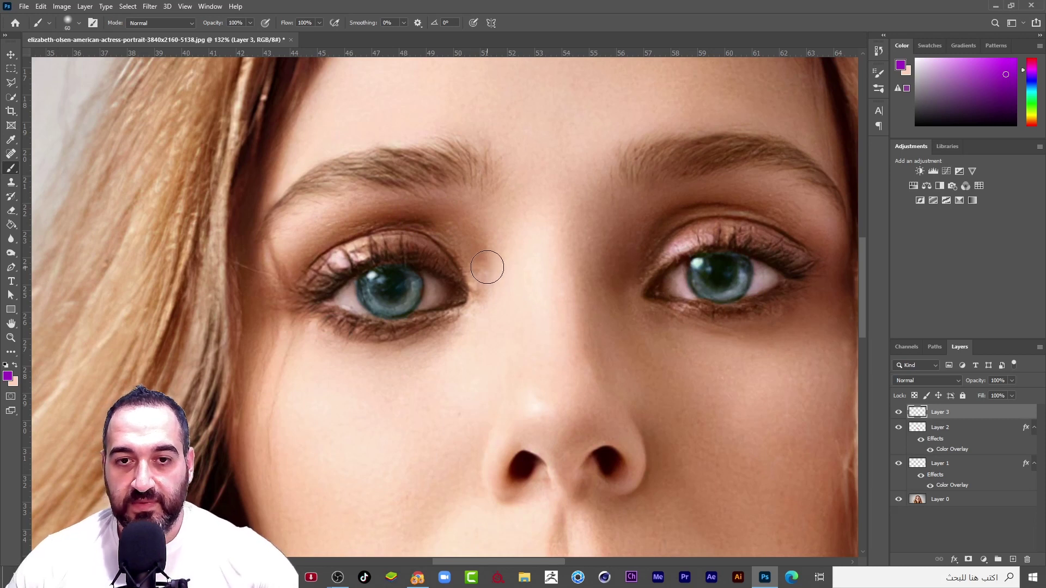
Step: Enlarge the brush to 60 px and paint purple over the woman's right upper eyelid, from the inner to the outer corner
{"action": "key", "text": "bracketright"}
{"action": "key", "text": "bracketright"}
{"action": "key", "text": "bracketright"}
{"action": "scroll", "coordinate": [477, 260], "scroll_direction": "up", "scroll_amount": 3}
{"action": "key", "text": "bracketleft"}
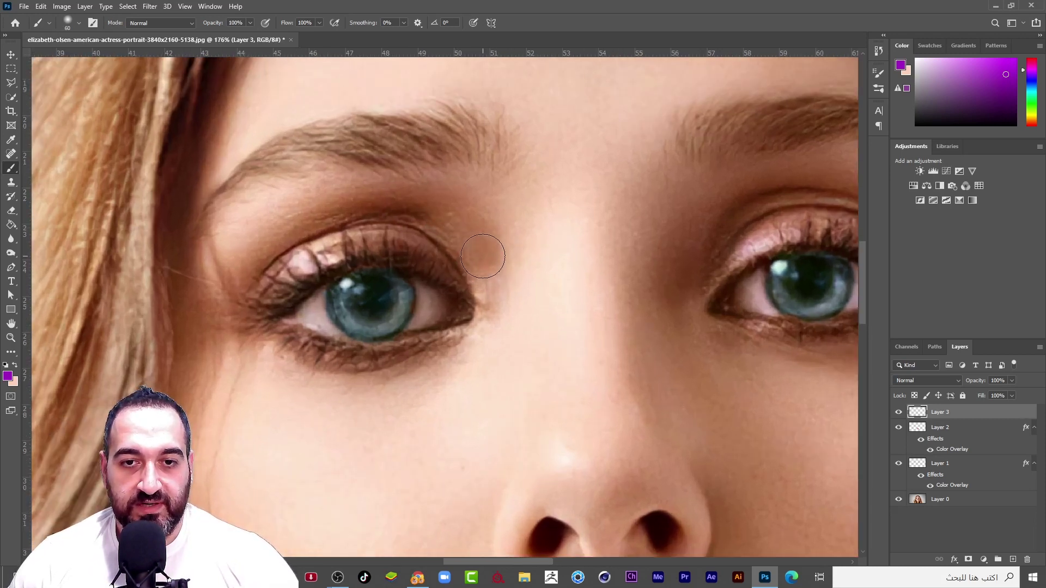
{"action": "mouse_move", "coordinate": [483, 256]}
{"action": "left_mouse_down"}
{"action": "mouse_move", "coordinate": [417, 213]}
{"action": "mouse_move", "coordinate": [352, 208]}
{"action": "mouse_move", "coordinate": [290, 233]}
{"action": "mouse_move", "coordinate": [236, 292]}
{"action": "mouse_move", "coordinate": [302, 241]}
{"action": "mouse_move", "coordinate": [376, 220]}
{"action": "mouse_move", "coordinate": [440, 244]}
{"action": "mouse_move", "coordinate": [484, 295]}
{"action": "mouse_move", "coordinate": [472, 251]}
{"action": "mouse_move", "coordinate": [412, 225]}
{"action": "mouse_move", "coordinate": [350, 222]}
{"action": "mouse_move", "coordinate": [240, 284]}
{"action": "mouse_move", "coordinate": [346, 237]}
{"action": "mouse_move", "coordinate": [280, 255]}
{"action": "mouse_move", "coordinate": [248, 294]}
{"action": "mouse_move", "coordinate": [266, 278]}
{"action": "left_mouse_up"}
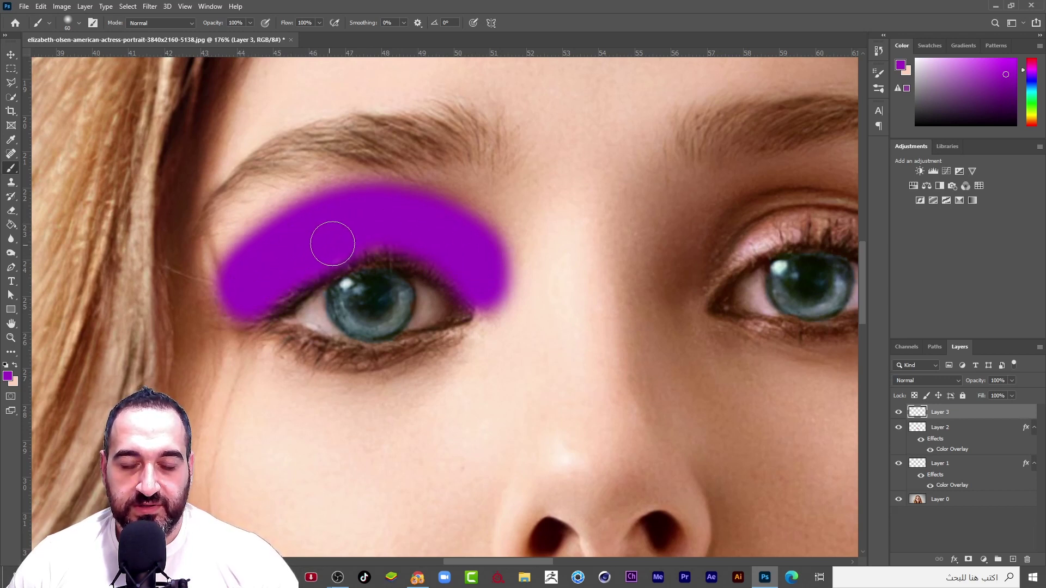
{"action": "scroll", "coordinate": [299, 236], "scroll_direction": "down", "scroll_amount": 6}
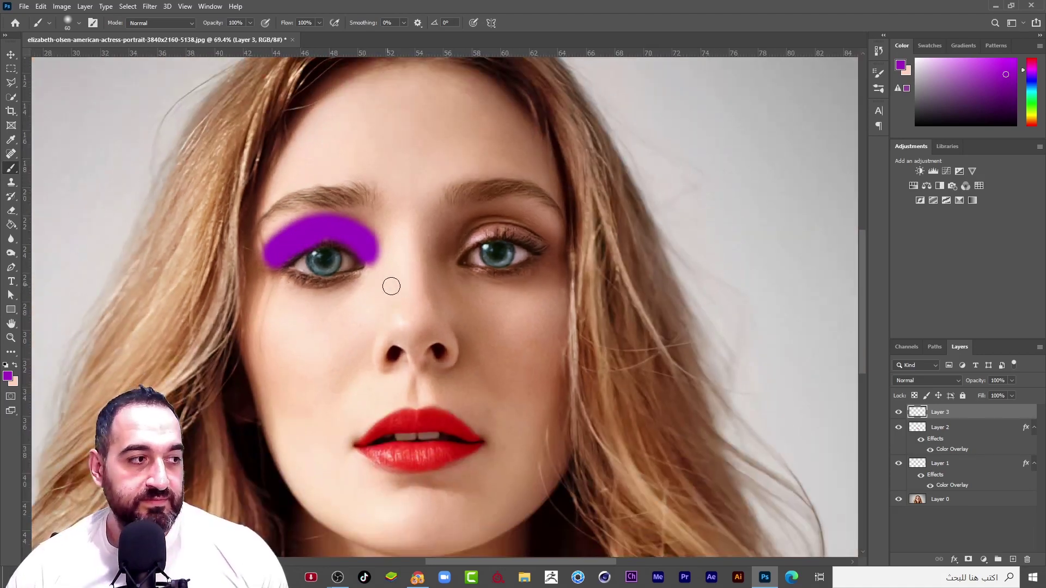
Step: Paint the same purple eyeshadow shape over the woman's left upper eyelid on Layer 3
{"action": "scroll", "coordinate": [469, 243], "scroll_direction": "up", "scroll_amount": 4}
{"action": "scroll", "coordinate": [422, 227], "scroll_direction": "up", "scroll_amount": 3}
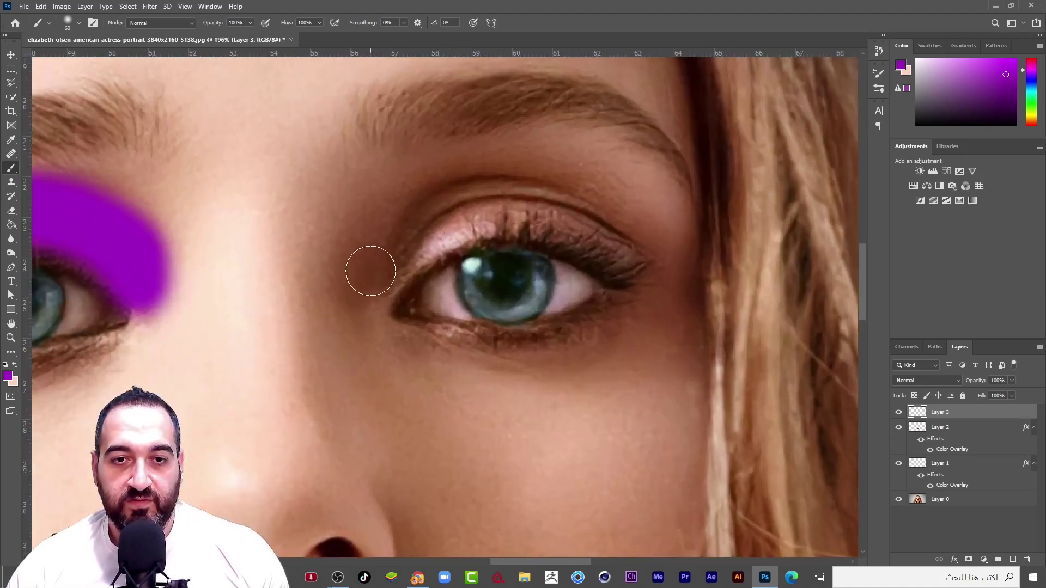
{"action": "mouse_move", "coordinate": [377, 268]}
{"action": "left_mouse_down"}
{"action": "mouse_move", "coordinate": [398, 240]}
{"action": "mouse_move", "coordinate": [487, 196]}
{"action": "mouse_move", "coordinate": [554, 202]}
{"action": "mouse_move", "coordinate": [603, 226]}
{"action": "mouse_move", "coordinate": [644, 273]}
{"action": "mouse_move", "coordinate": [588, 224]}
{"action": "mouse_move", "coordinate": [479, 205]}
{"action": "mouse_move", "coordinate": [388, 250]}
{"action": "mouse_move", "coordinate": [380, 269]}
{"action": "mouse_move", "coordinate": [508, 205]}
{"action": "mouse_move", "coordinate": [577, 226]}
{"action": "mouse_move", "coordinate": [633, 277]}
{"action": "mouse_move", "coordinate": [623, 254]}
{"action": "mouse_move", "coordinate": [532, 191]}
{"action": "mouse_move", "coordinate": [420, 210]}
{"action": "mouse_move", "coordinate": [379, 238]}
{"action": "left_mouse_up"}
{"action": "scroll", "coordinate": [379, 238], "scroll_direction": "down", "scroll_amount": 10}
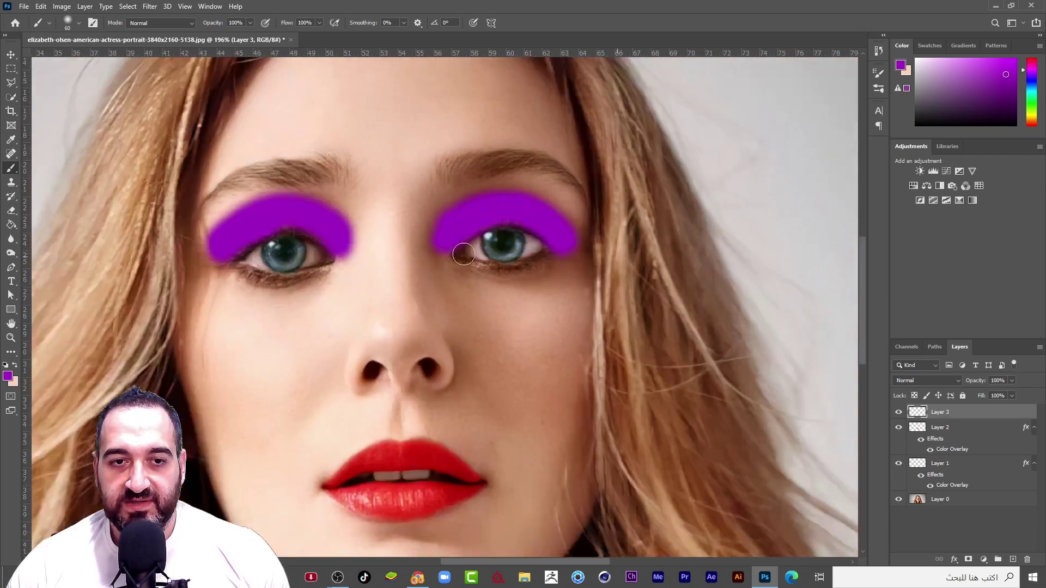
{"action": "scroll", "coordinate": [484, 267], "scroll_direction": "up", "scroll_amount": 6}
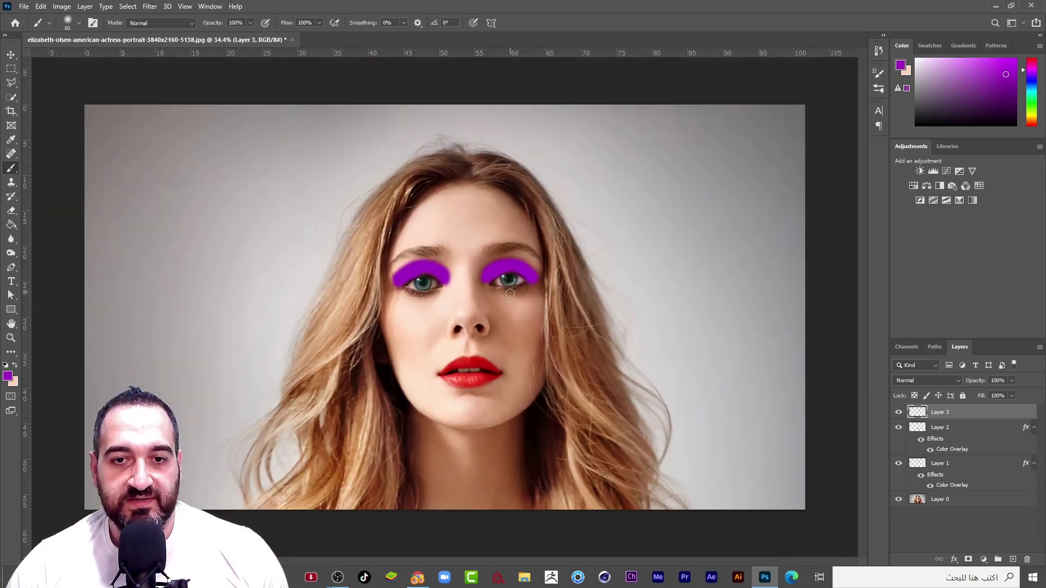
{"action": "scroll", "coordinate": [483, 267], "scroll_direction": "up", "scroll_amount": 3}
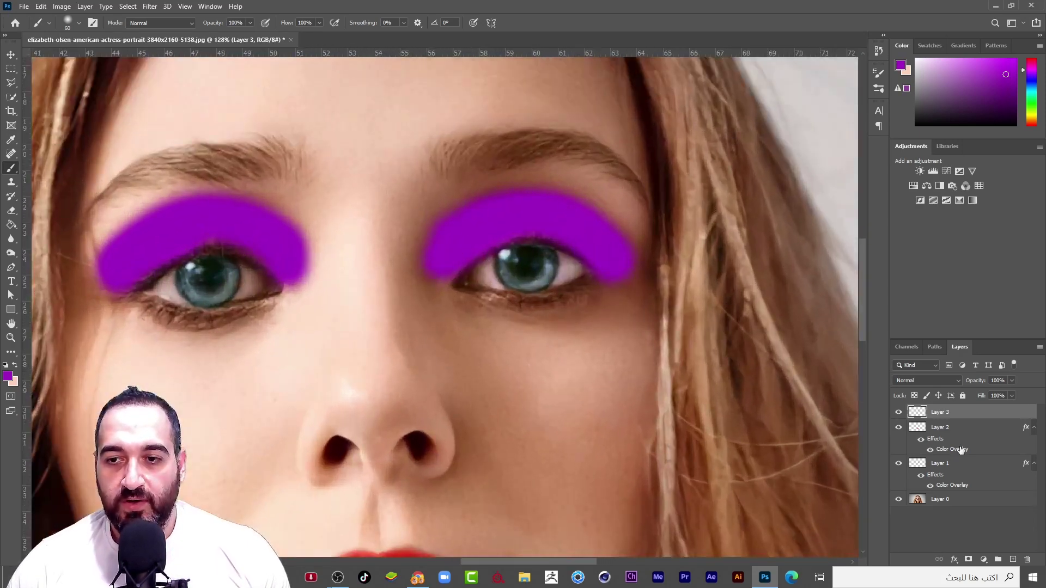
Step: Change Layer 3's blend mode to Soft Light and deselect the layer
{"action": "left_click", "coordinate": [939, 382]}
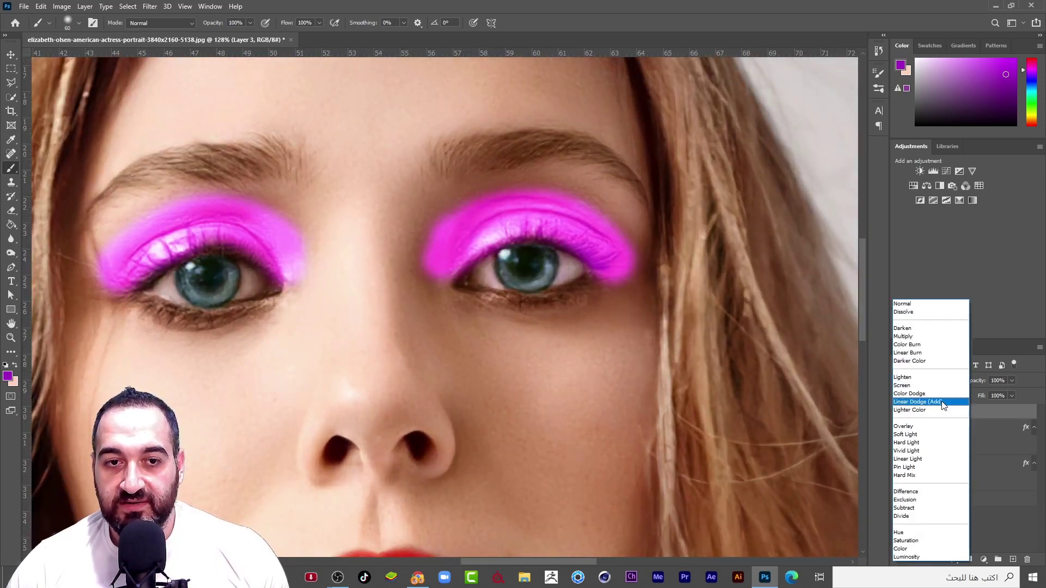
{"action": "left_click", "coordinate": [935, 435]}
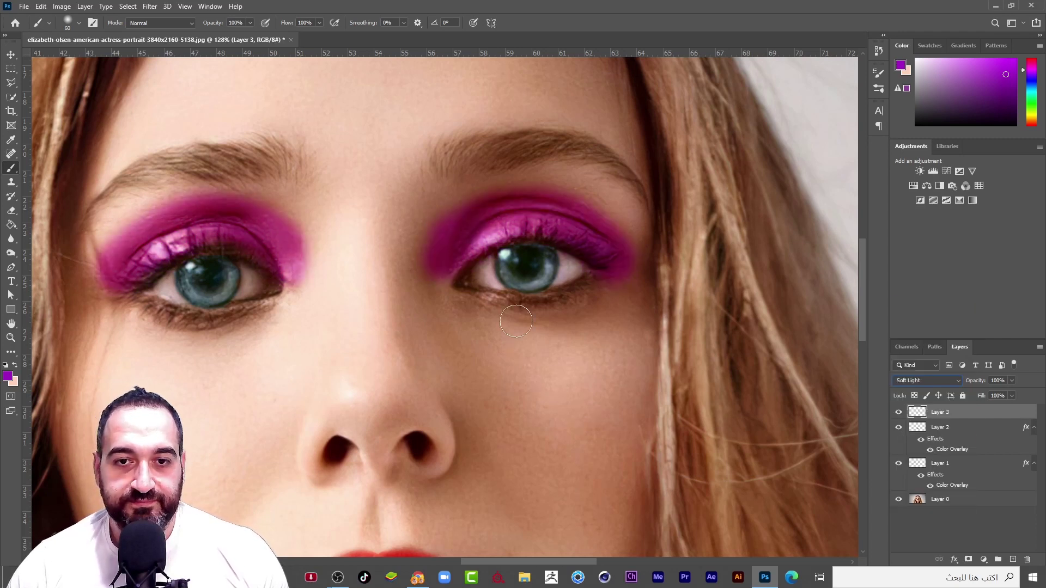
{"action": "left_click", "coordinate": [929, 527]}
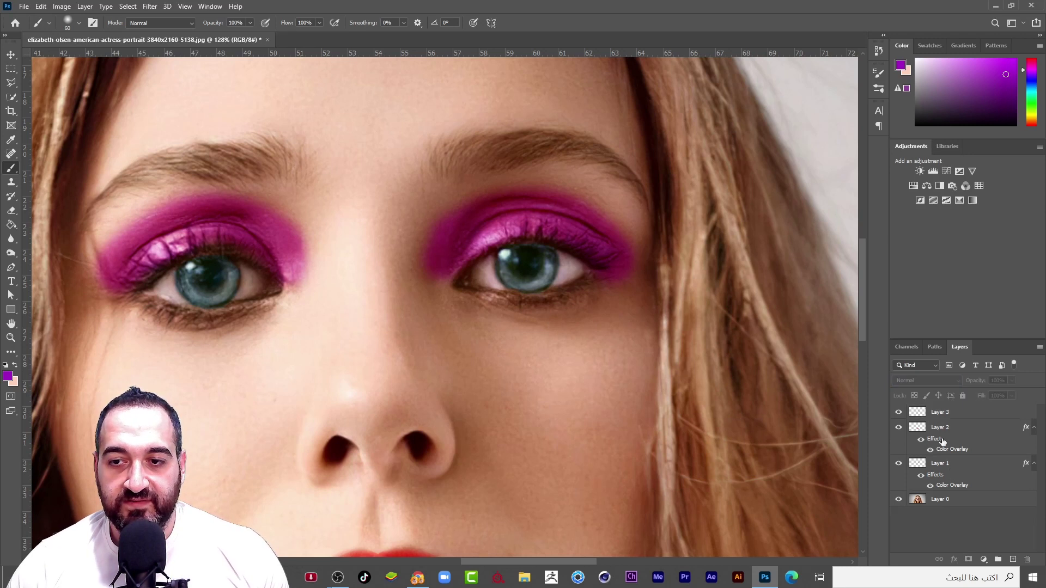
Step: Set Layer 3's Fill to 82%, deselect the layer, and fit the whole portrait in view
{"action": "left_click", "coordinate": [945, 414]}
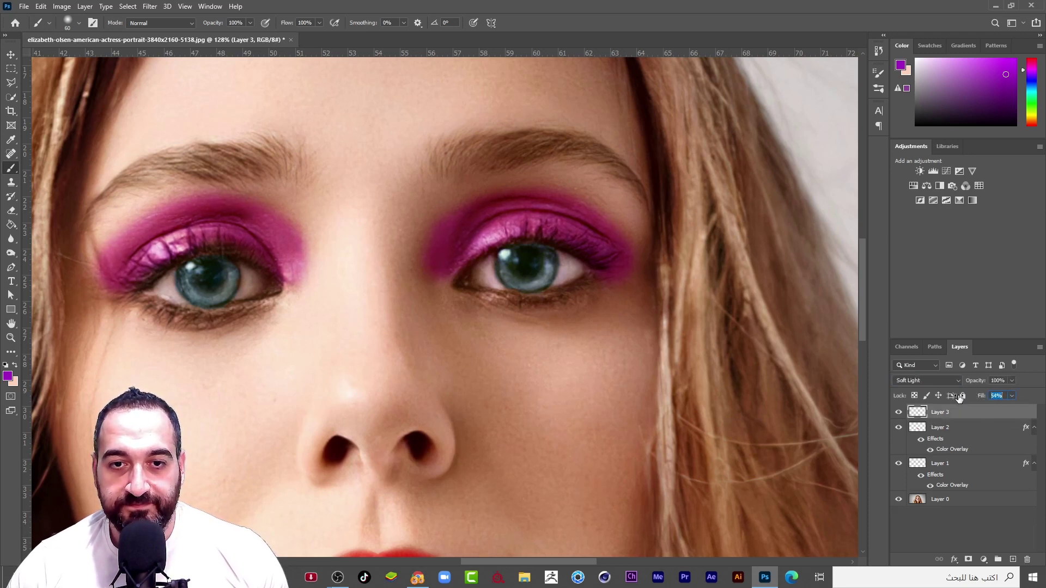
{"action": "left_click_drag", "start_coordinate": [959, 398], "coordinate": [975, 397]}
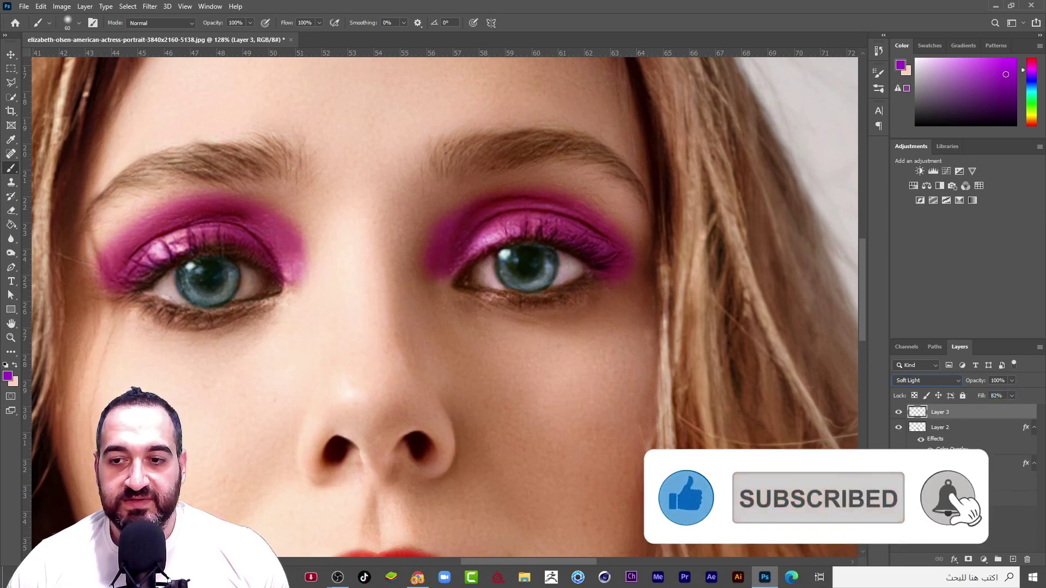
{"action": "left_click", "coordinate": [907, 420], "text": "ctrl"}
{"action": "key", "text": "ctrl+0"}
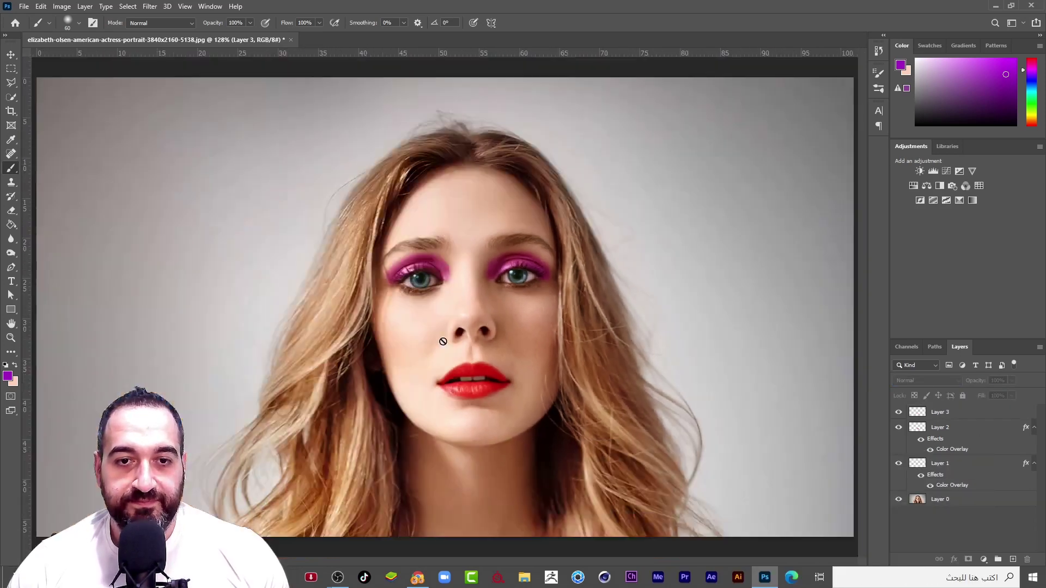
Step: Enlarge the Eraser to 125 px and erase excess purple eyeshadow around the corners of the woman's left eye on Layer 3
{"action": "scroll", "coordinate": [532, 327], "scroll_direction": "up", "scroll_amount": 3}
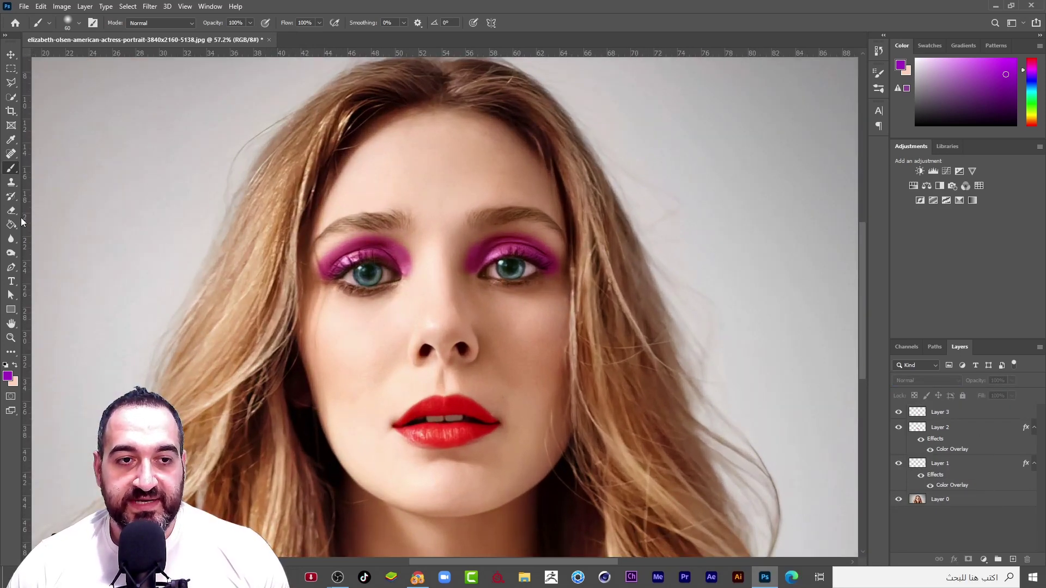
{"action": "left_click", "coordinate": [12, 211]}
{"action": "scroll", "coordinate": [490, 302], "scroll_direction": "up", "scroll_amount": 3}
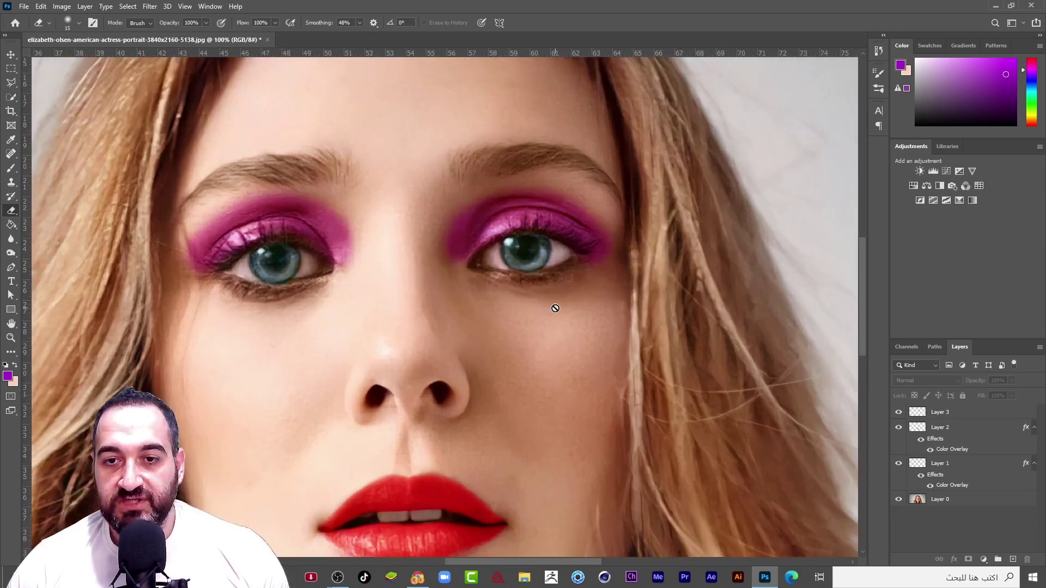
{"action": "scroll", "coordinate": [441, 283], "scroll_direction": "up", "scroll_amount": 2}
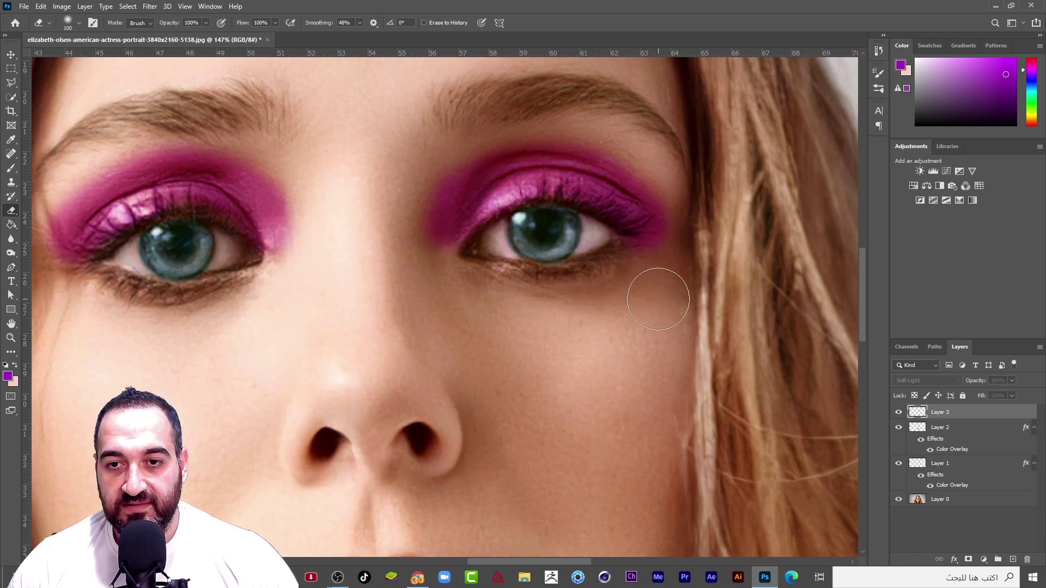
{"action": "key", "text": "bracketright"}
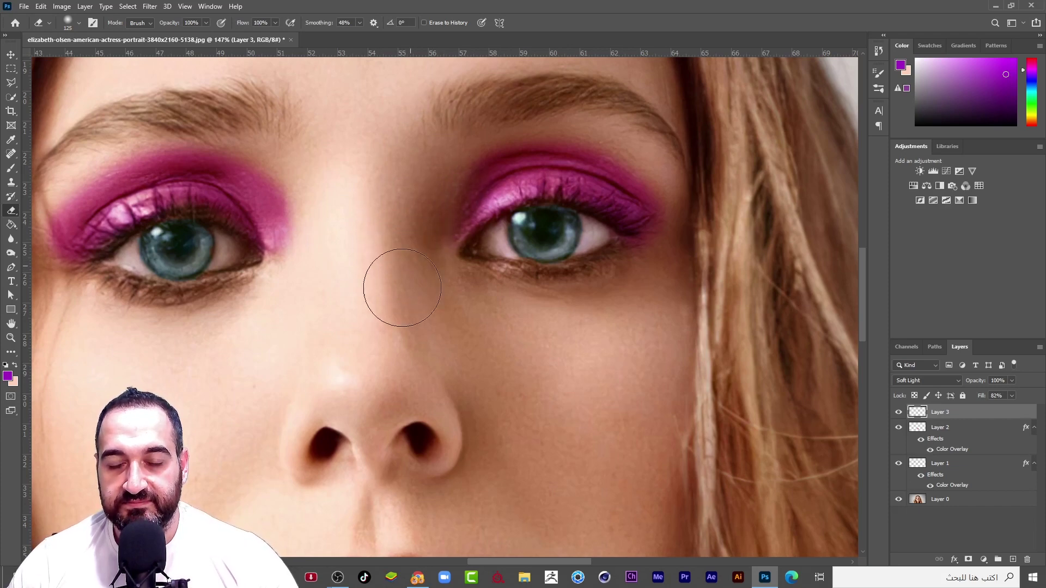
Step: Erase the eyeshadow spill at the corners of the woman's right eye, undoing an eraser stroke at the inner corner
{"action": "scroll", "coordinate": [403, 288], "scroll_direction": "down", "scroll_amount": 5}
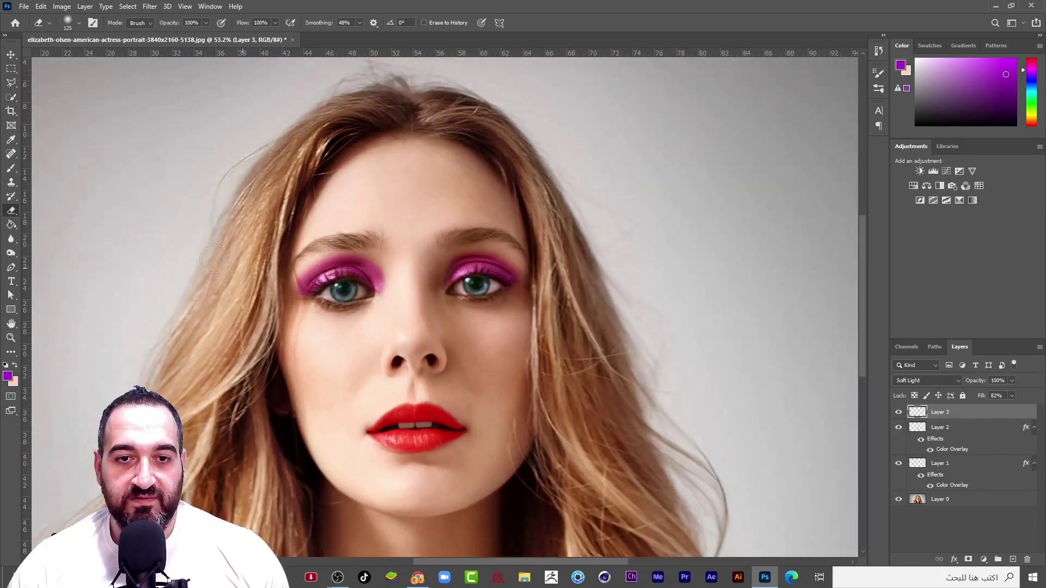
{"action": "scroll", "coordinate": [321, 288], "scroll_direction": "up", "scroll_amount": 5}
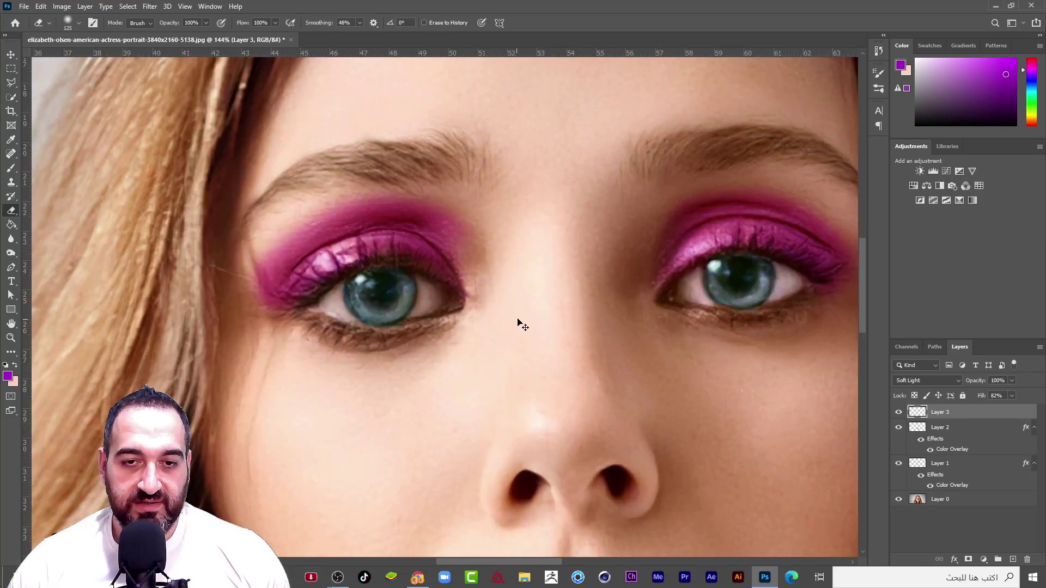
{"action": "key", "text": "ctrl+z"}
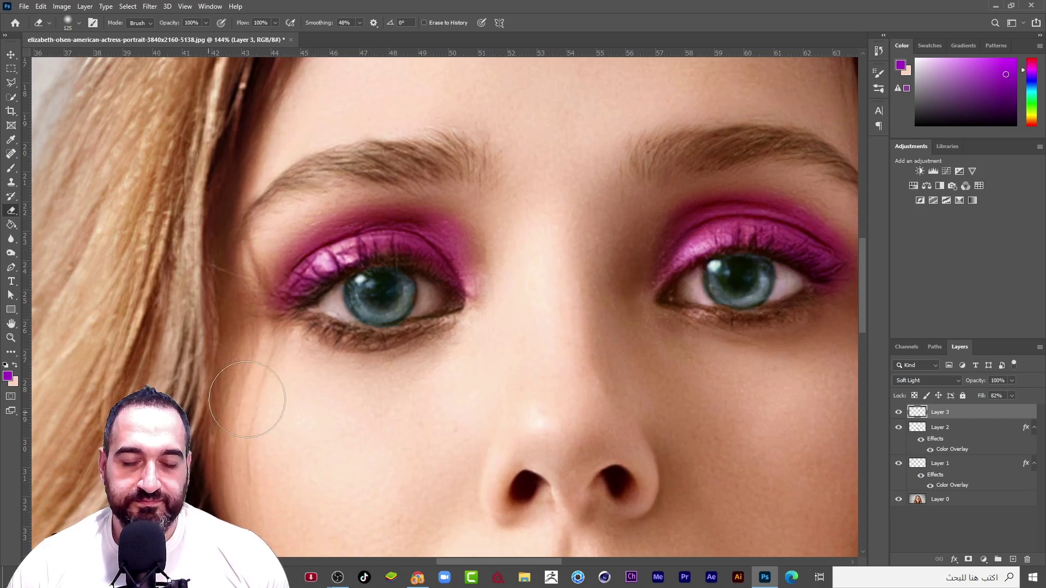
{"action": "scroll", "coordinate": [368, 249], "scroll_direction": "down", "scroll_amount": 3}
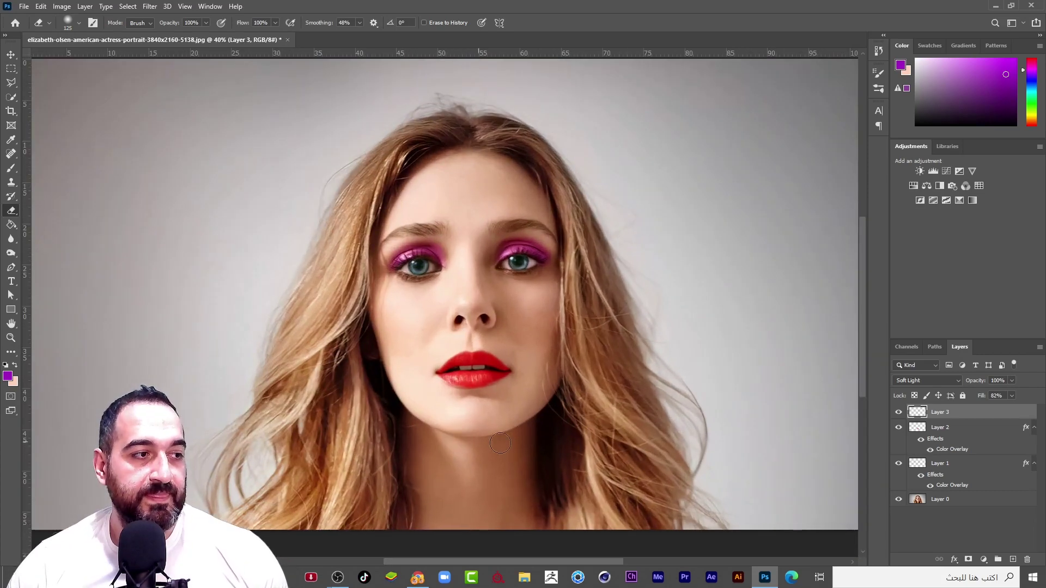
Step: Trim the upper edges of the purple eyeshadow below both eyebrows with the Eraser on Layer 3
{"action": "scroll", "coordinate": [520, 267], "scroll_direction": "up", "scroll_amount": 3}
{"action": "scroll", "coordinate": [494, 200], "scroll_direction": "up", "scroll_amount": 6}
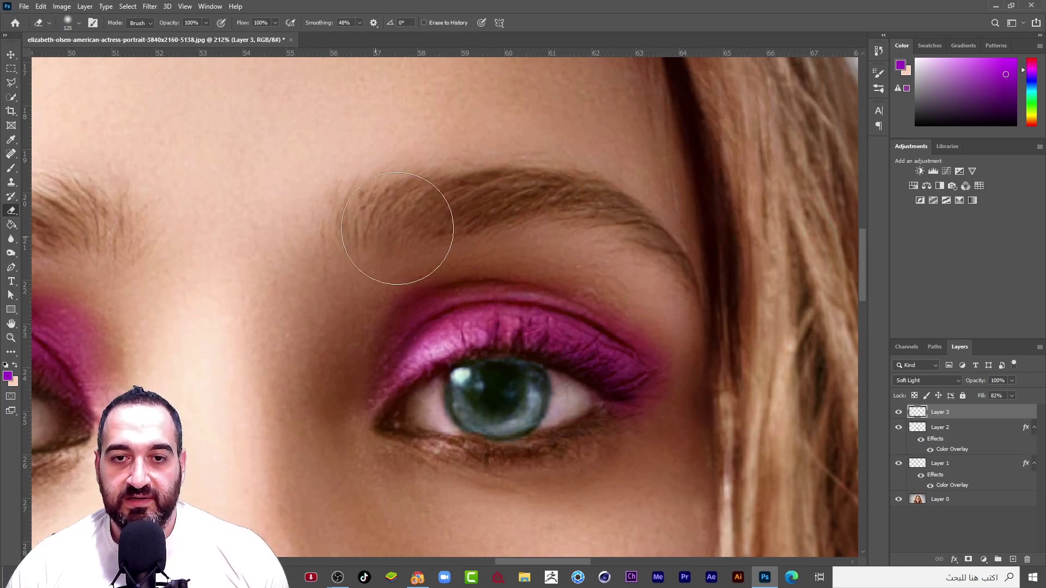
{"action": "scroll", "coordinate": [525, 200], "scroll_direction": "down", "scroll_amount": 5}
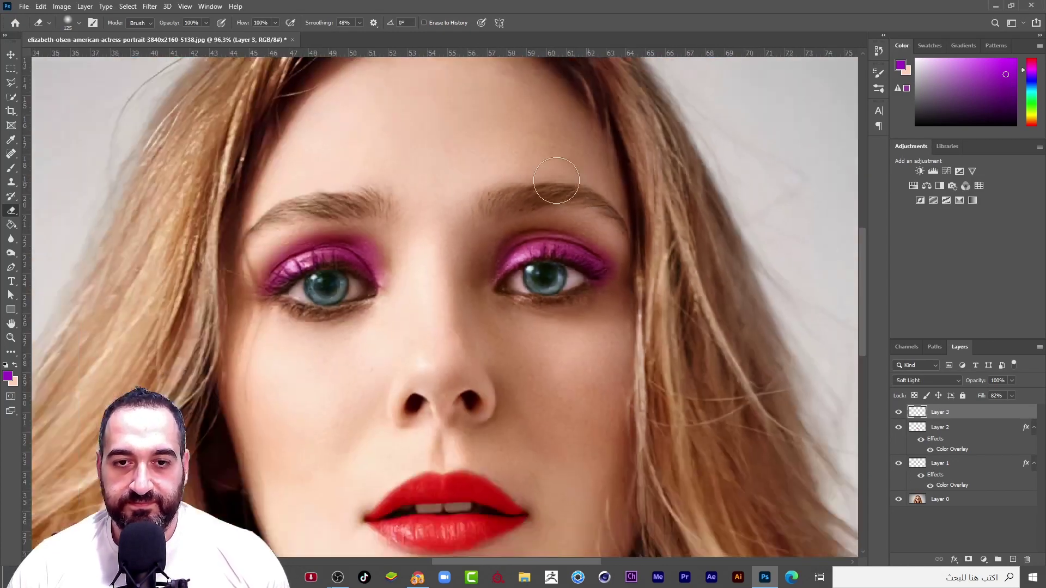
{"action": "scroll", "coordinate": [526, 189], "scroll_direction": "up", "scroll_amount": 5}
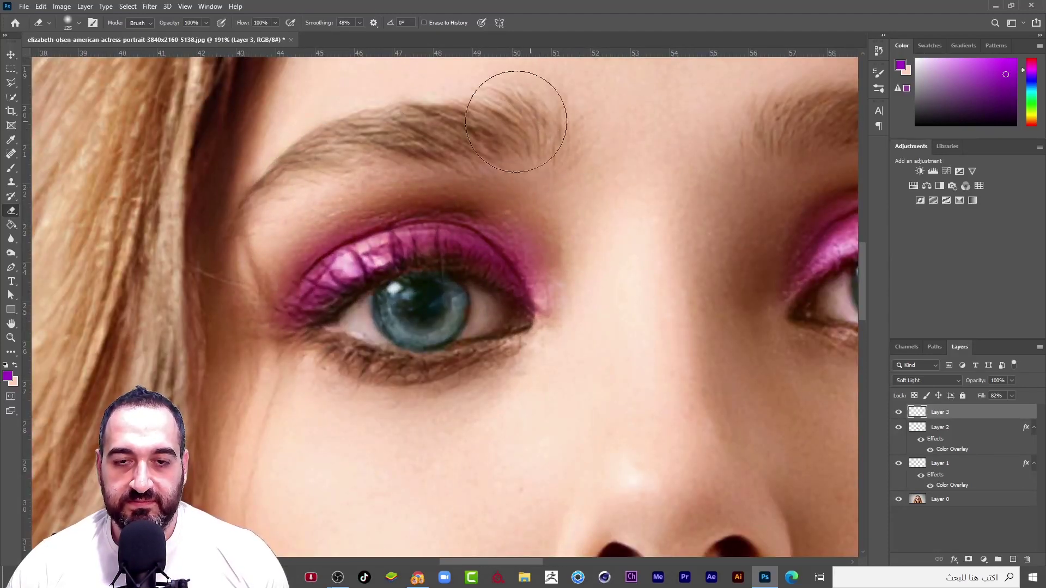
{"action": "scroll", "coordinate": [346, 300], "scroll_direction": "down", "scroll_amount": 6}
{"action": "scroll", "coordinate": [425, 371], "scroll_direction": "down", "scroll_amount": 2}
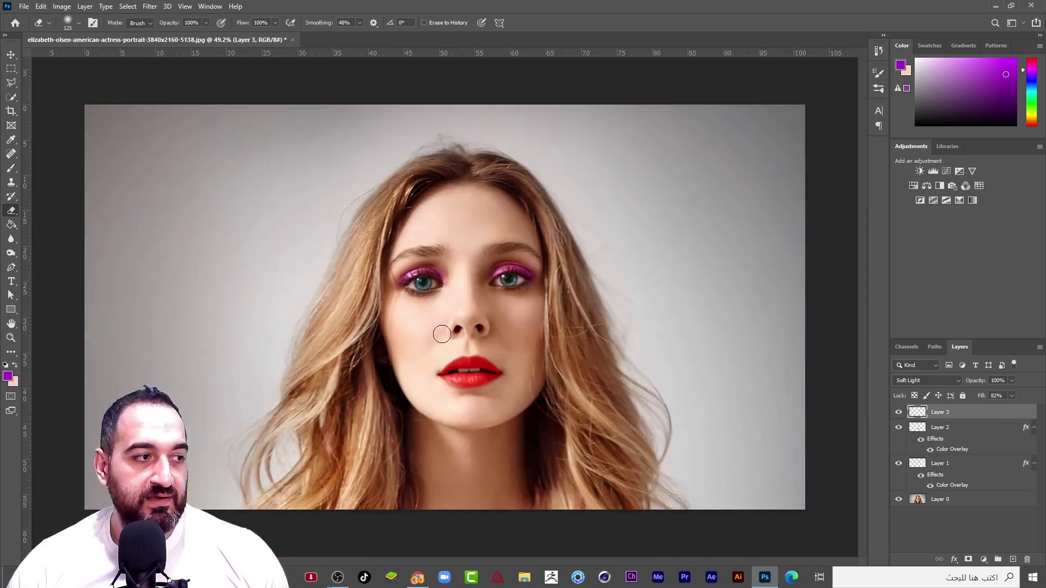
Step: Set Layer 3's Fill to 98% and check the eyeshadow up close and across the whole portrait
{"action": "scroll", "coordinate": [431, 360], "scroll_direction": "up", "scroll_amount": 1}
{"action": "scroll", "coordinate": [443, 340], "scroll_direction": "up", "scroll_amount": 1}
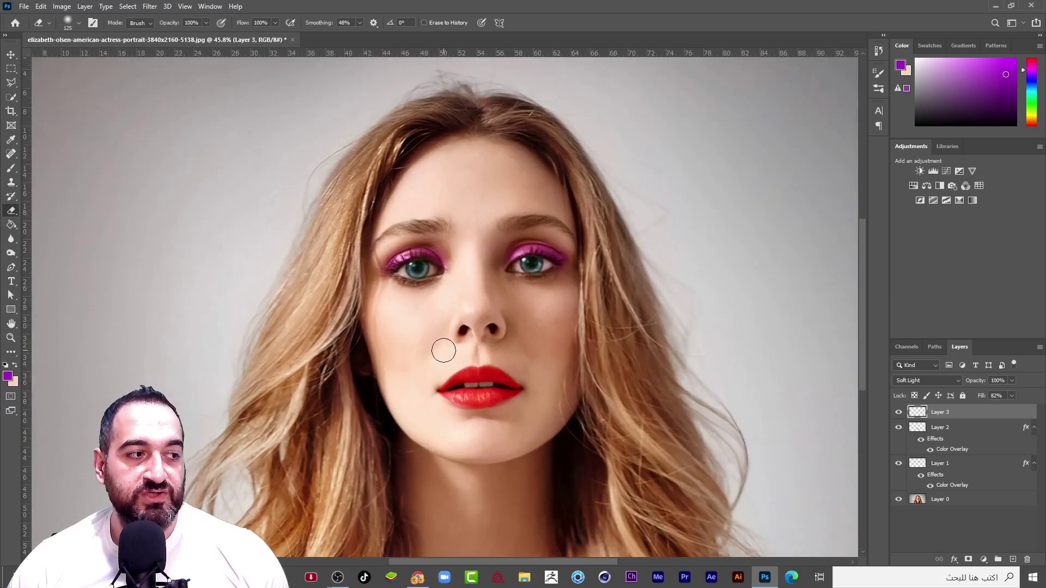
{"action": "scroll", "coordinate": [460, 346], "scroll_direction": "up", "scroll_amount": 3}
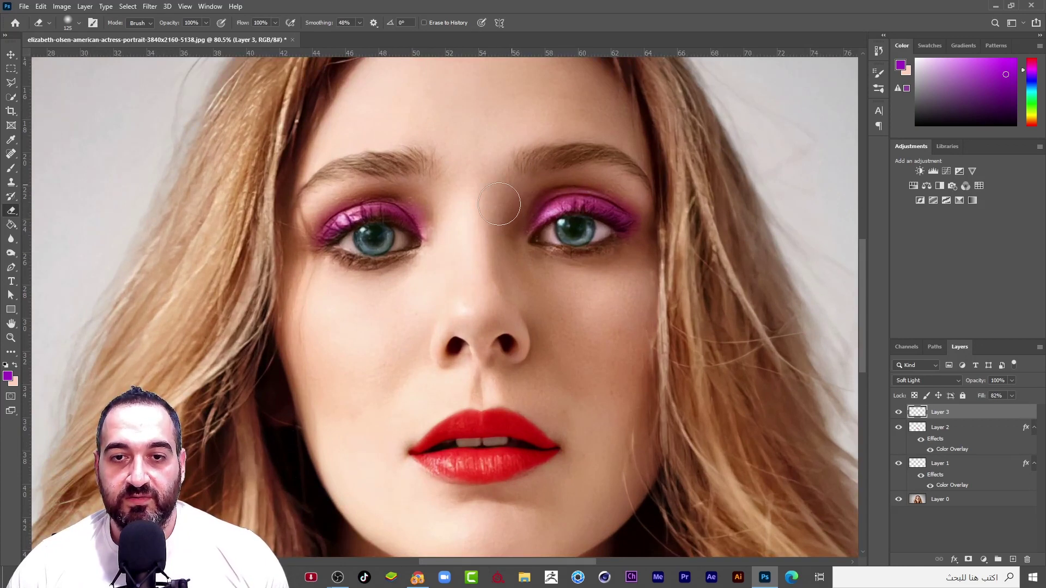
{"action": "scroll", "coordinate": [414, 164], "scroll_direction": "down", "scroll_amount": 2}
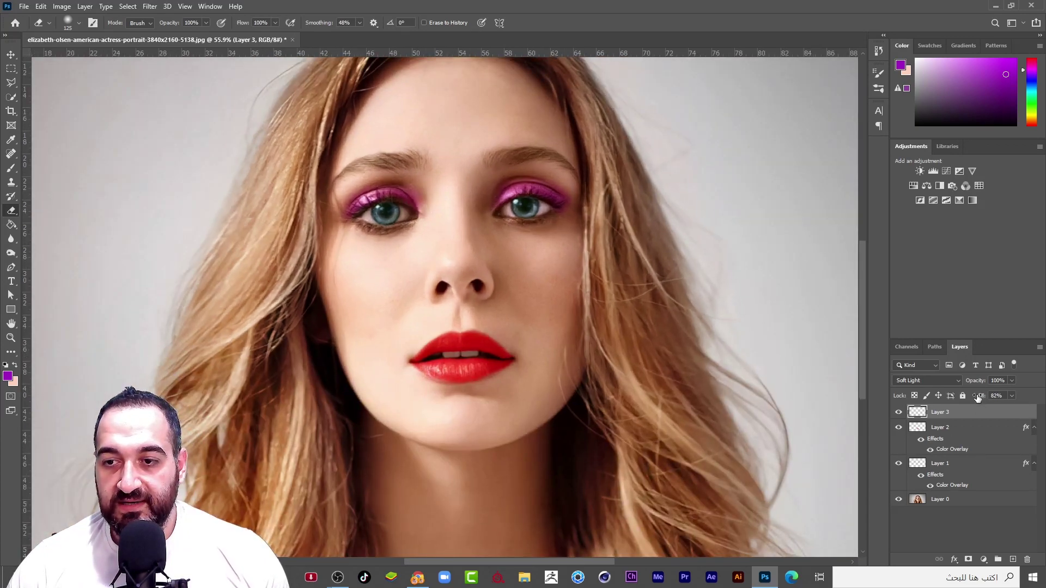
{"action": "mouse_move", "coordinate": [979, 396]}
{"action": "left_mouse_down"}
{"action": "mouse_move", "coordinate": [990, 396]}
{"action": "mouse_move", "coordinate": [981, 398]}
{"action": "left_mouse_up"}
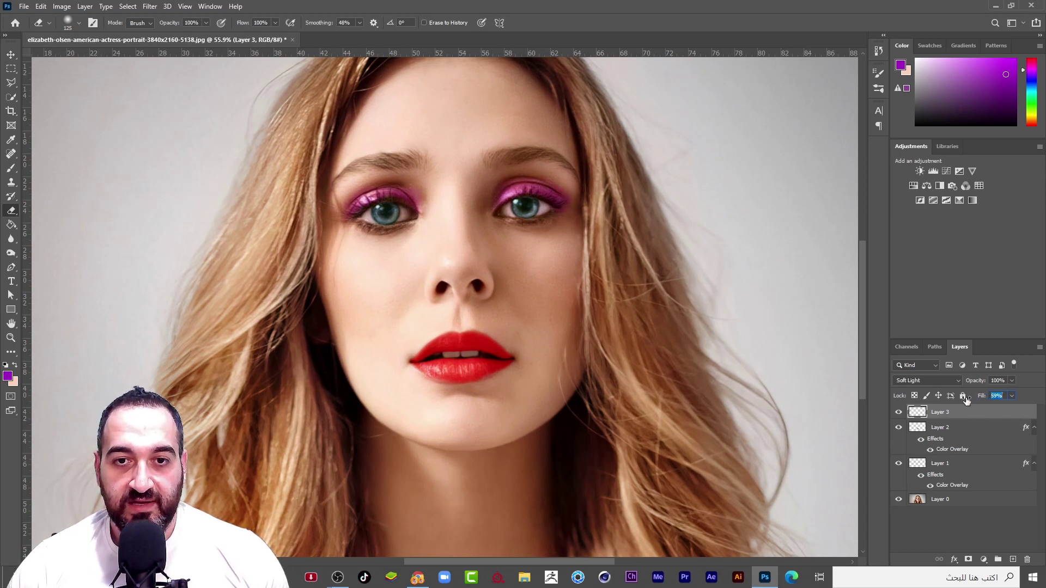
{"action": "left_click_drag", "start_coordinate": [966, 400], "coordinate": [988, 397]}
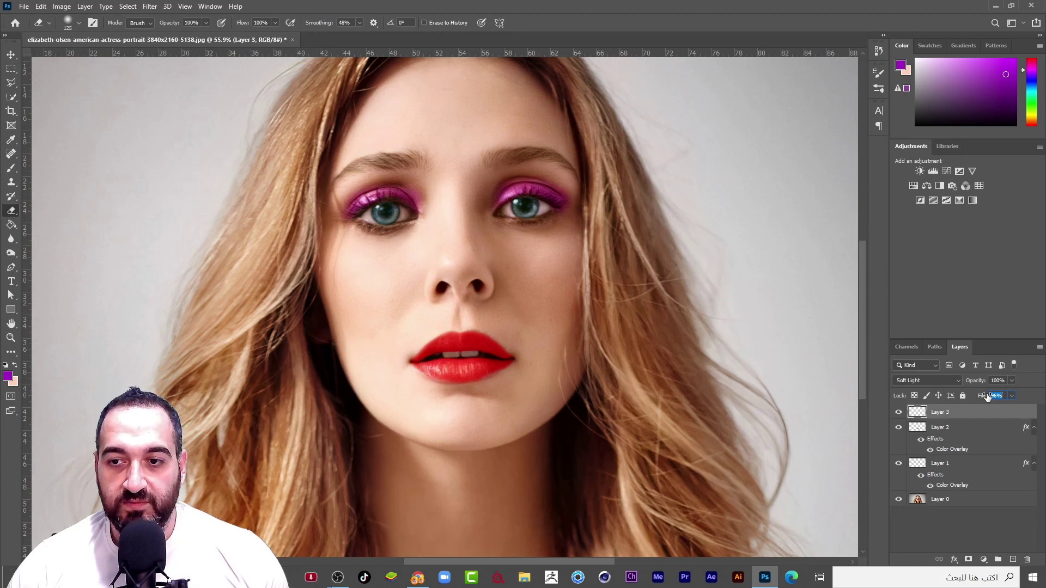
{"action": "left_click_drag", "start_coordinate": [989, 396], "coordinate": [994, 396]}
{"action": "scroll", "coordinate": [479, 305], "scroll_direction": "up", "scroll_amount": 5}
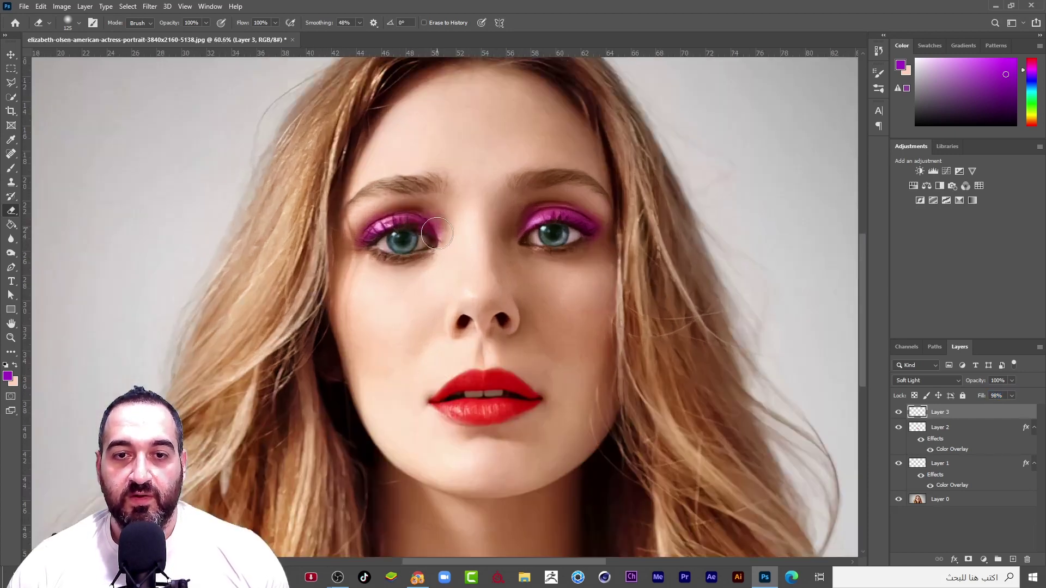
{"action": "scroll", "coordinate": [472, 263], "scroll_direction": "up", "scroll_amount": 3}
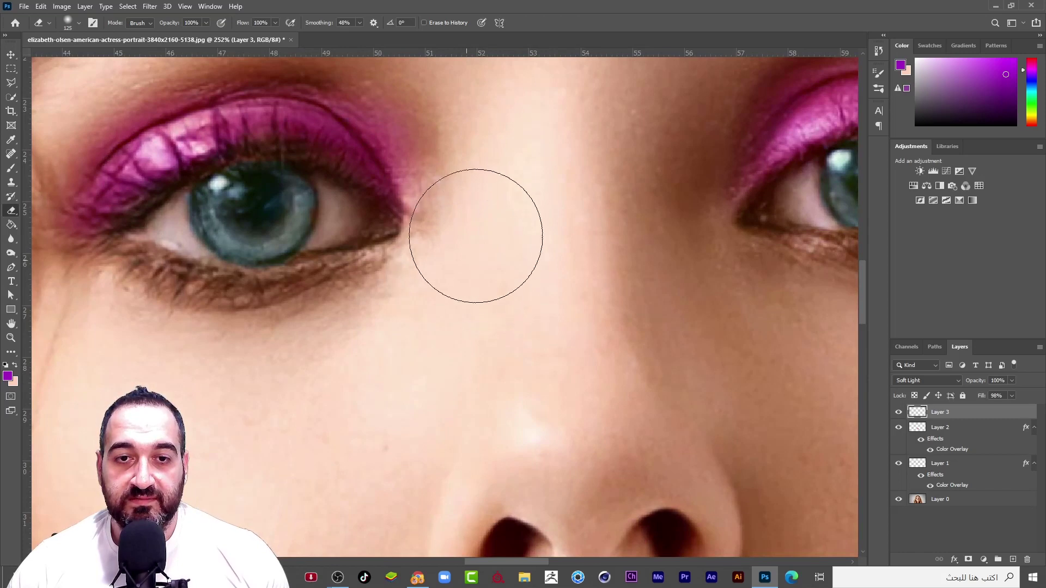
{"action": "scroll", "coordinate": [467, 264], "scroll_direction": "down", "scroll_amount": 10}
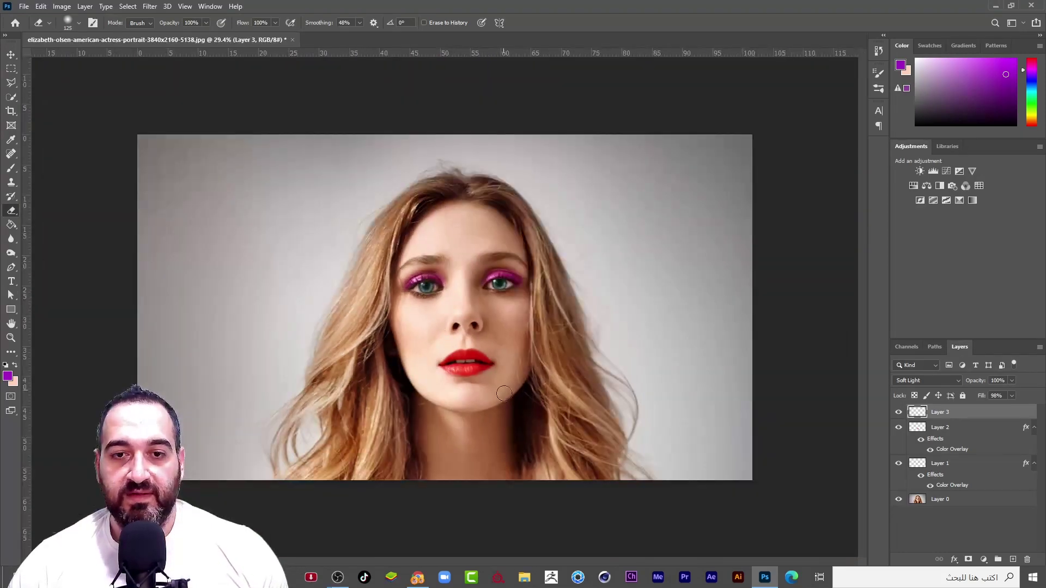
{"action": "scroll", "coordinate": [507, 465], "scroll_direction": "up", "scroll_amount": 2}
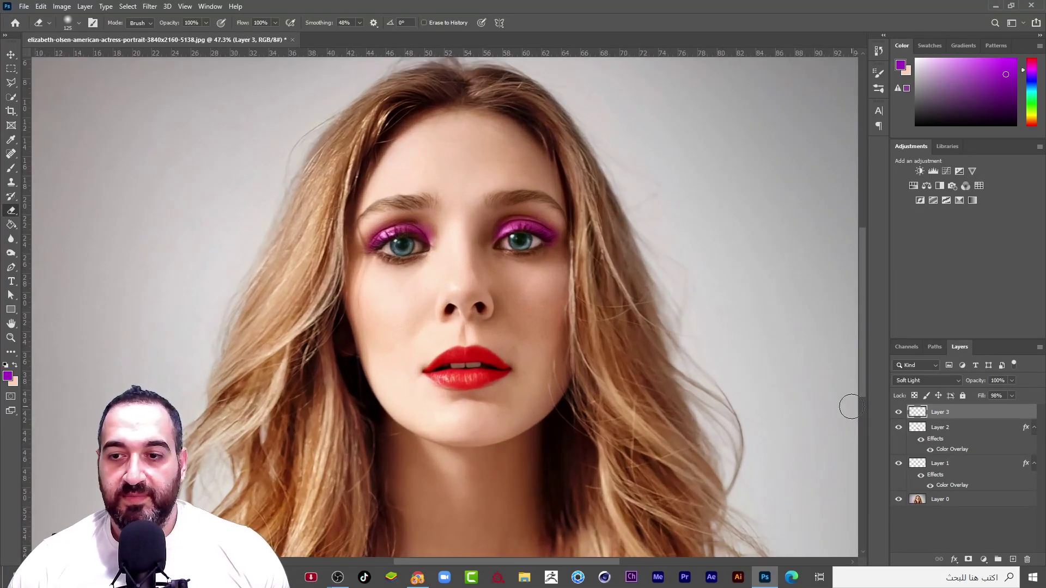
Step: Open Layer 3's blending options, try a Color Overlay and disable it, and enable a Gradient Overlay instead
{"action": "right_click", "coordinate": [958, 414]}
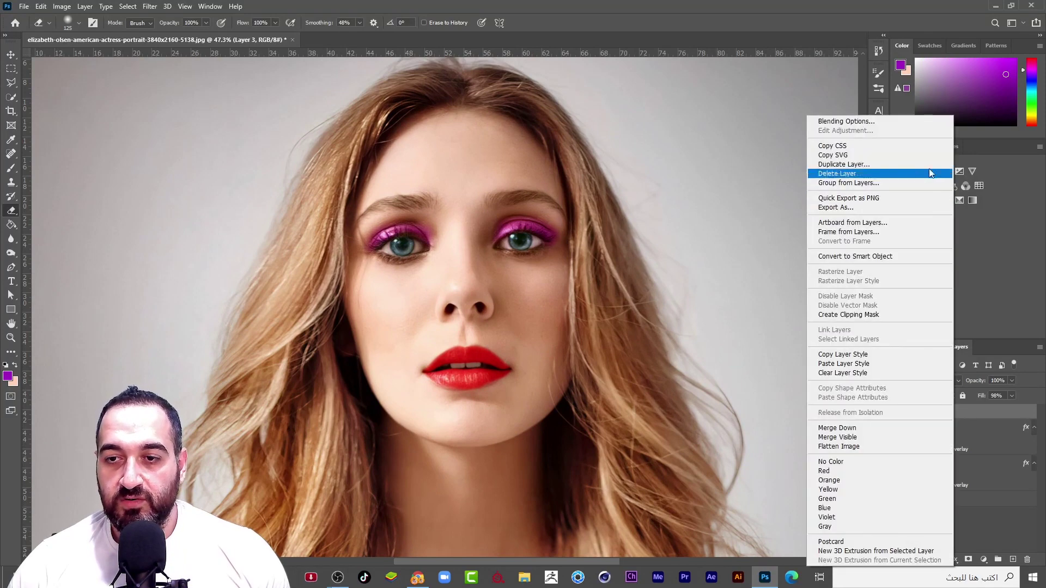
{"action": "left_click", "coordinate": [893, 121]}
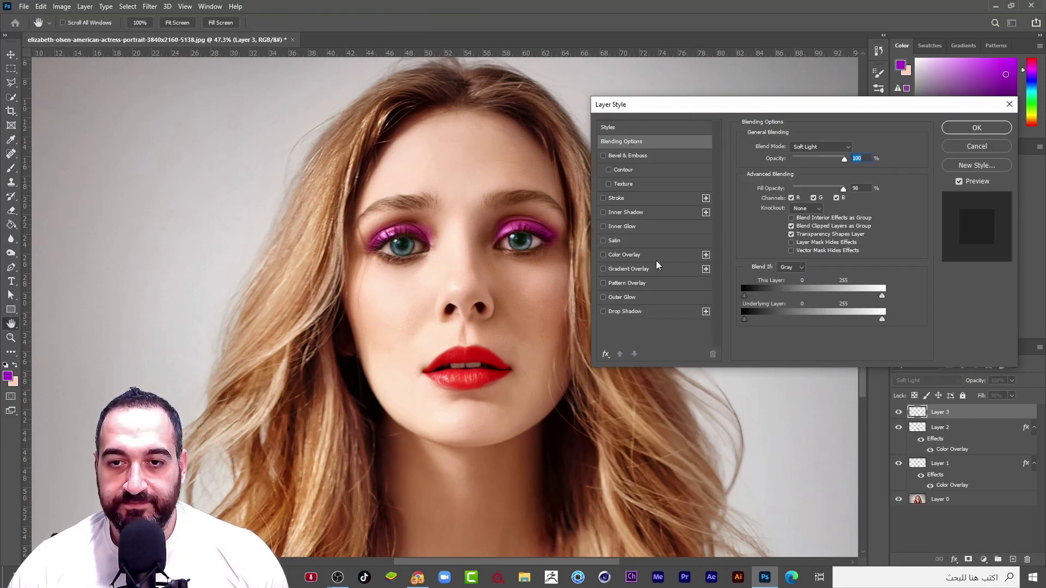
{"action": "left_click", "coordinate": [656, 257]}
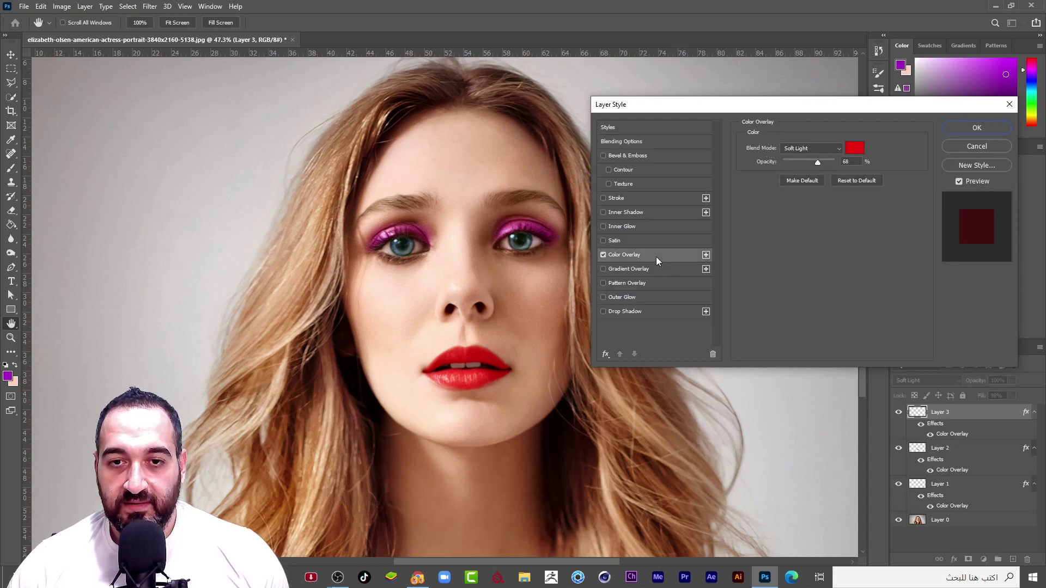
{"action": "left_click", "coordinate": [604, 255]}
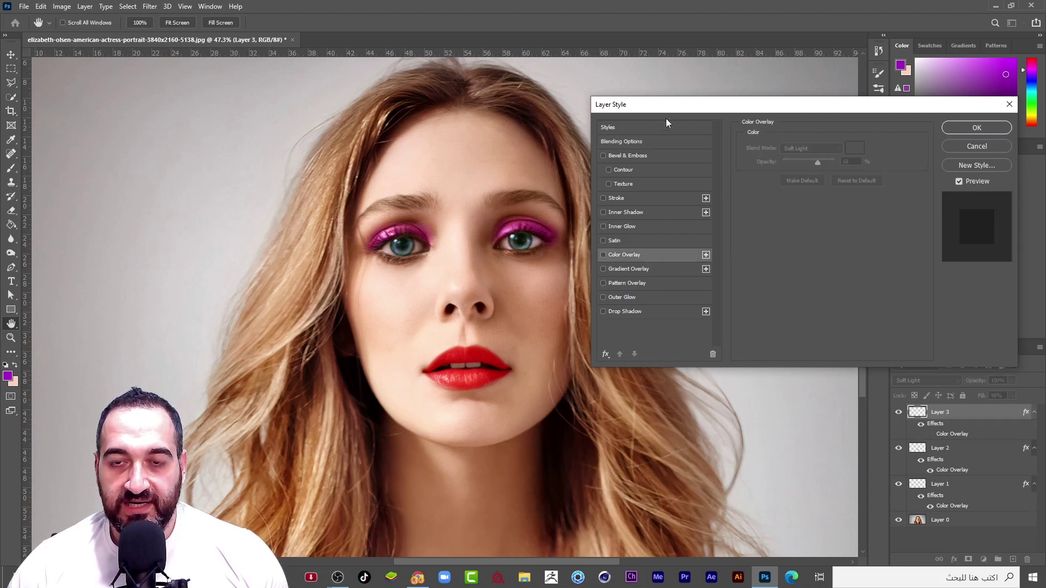
{"action": "left_click_drag", "start_coordinate": [665, 109], "coordinate": [675, 132]}
{"action": "left_click", "coordinate": [652, 295]}
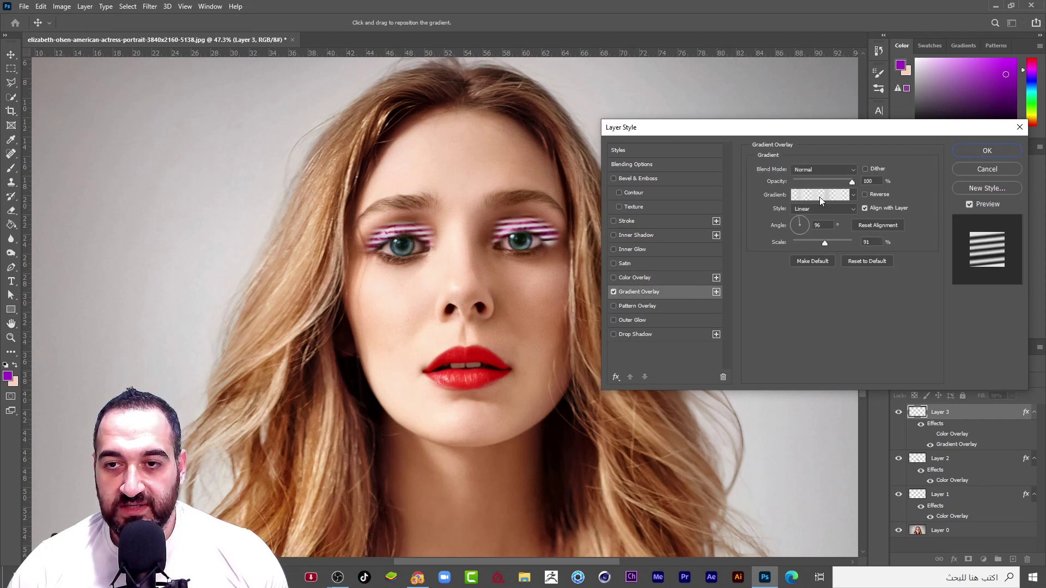
Step: Try several gradients from the Purples presets for Layer 3's Gradient Overlay and apply Purple_05
{"action": "left_click", "coordinate": [819, 195]}
{"action": "left_click", "coordinate": [643, 289]}
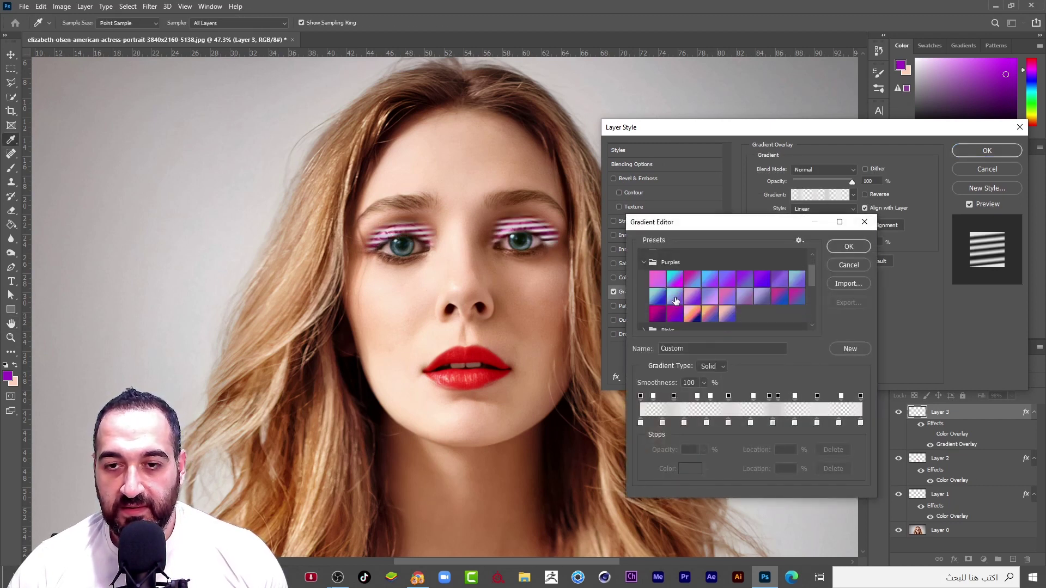
{"action": "left_click", "coordinate": [693, 279]}
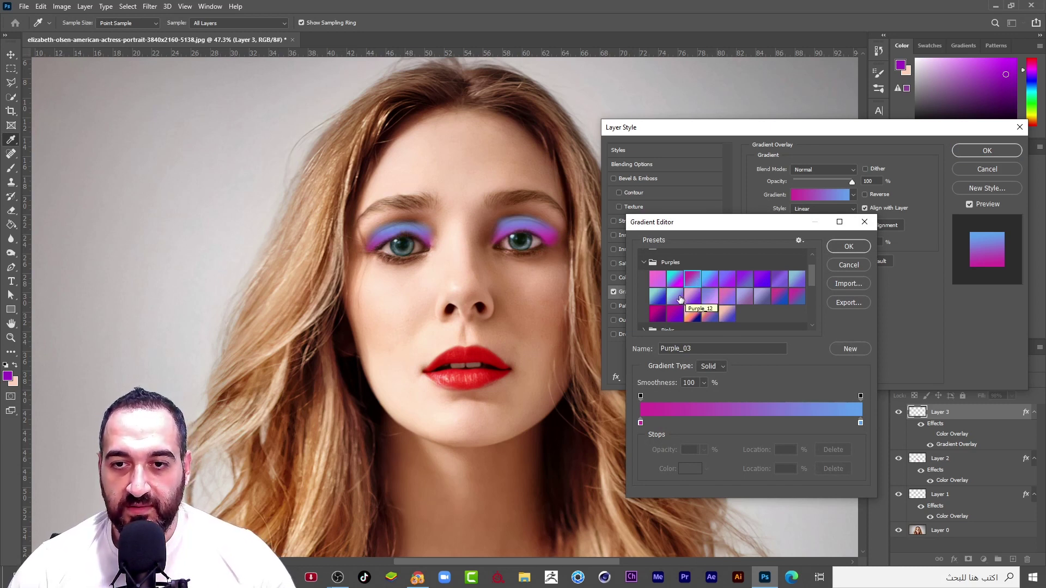
{"action": "left_click", "coordinate": [745, 282]}
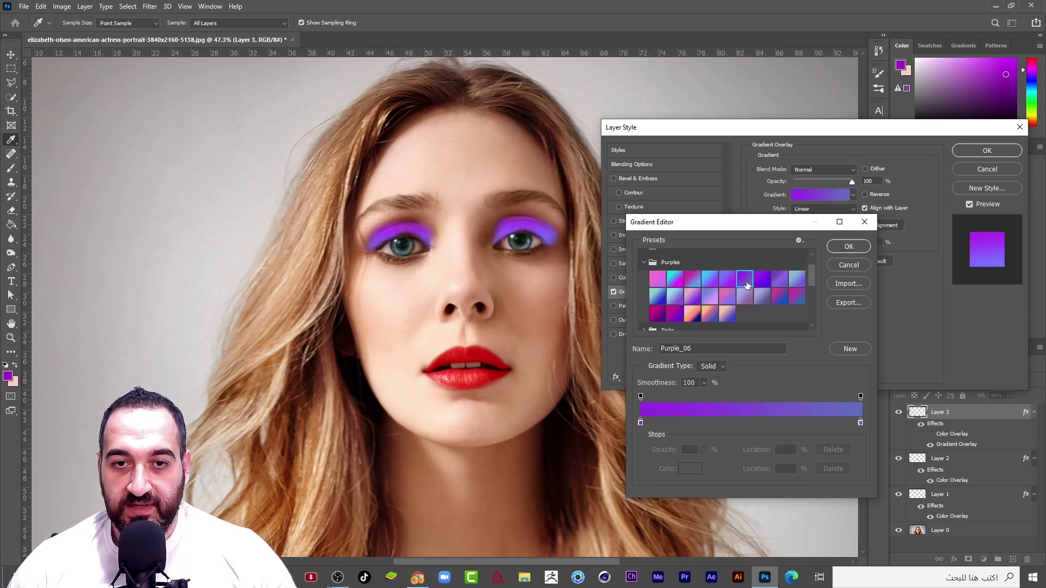
{"action": "left_click", "coordinate": [728, 282]}
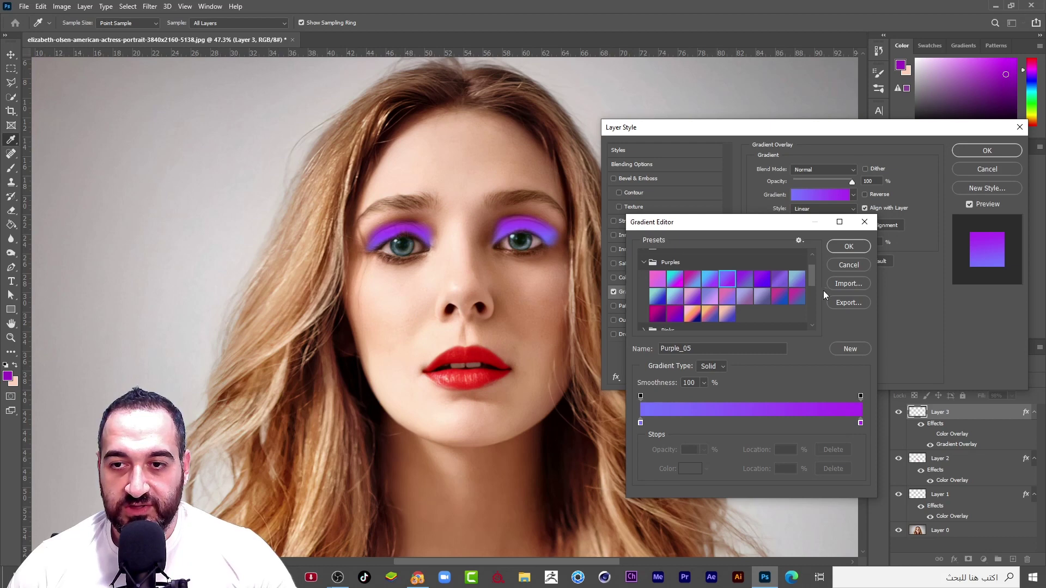
{"action": "left_click", "coordinate": [848, 248]}
Step: Set the Gradient Overlay's blend mode to Soft Light, try a lower opacity, and restore the opacity to 100%
{"action": "left_click", "coordinate": [833, 169]}
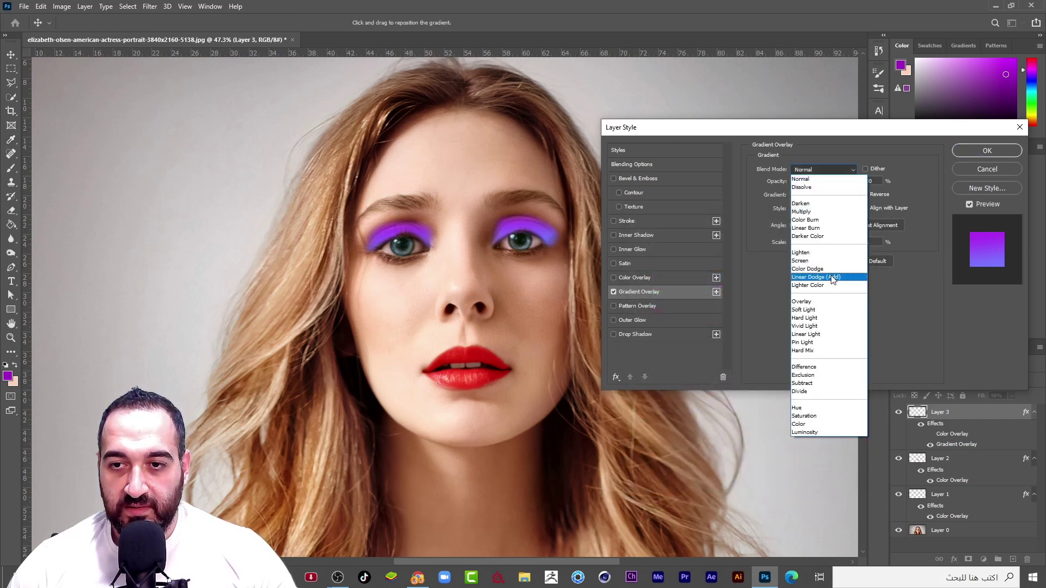
{"action": "left_click", "coordinate": [831, 310]}
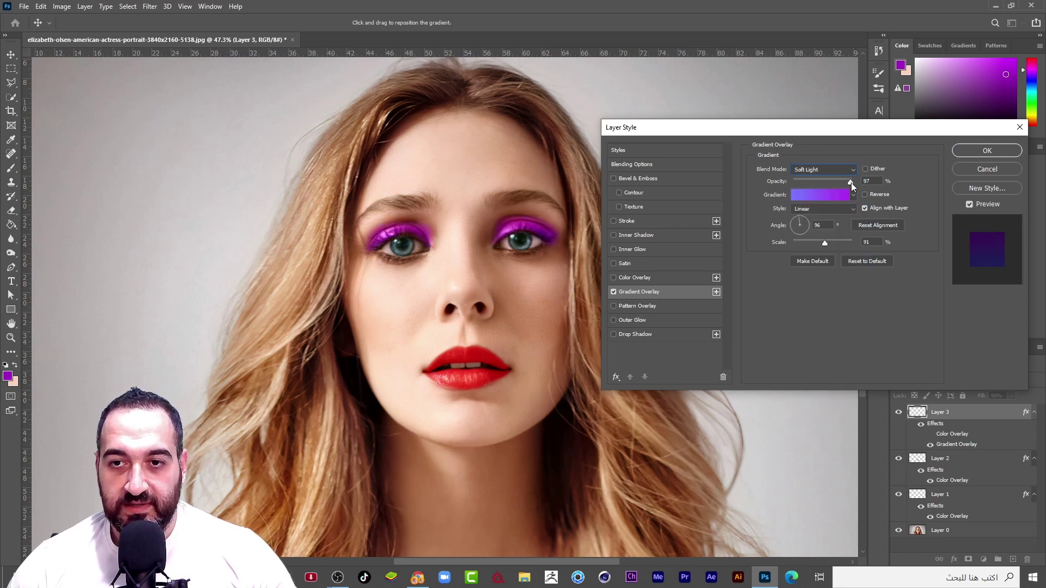
{"action": "left_click_drag", "start_coordinate": [828, 182], "coordinate": [891, 199]}
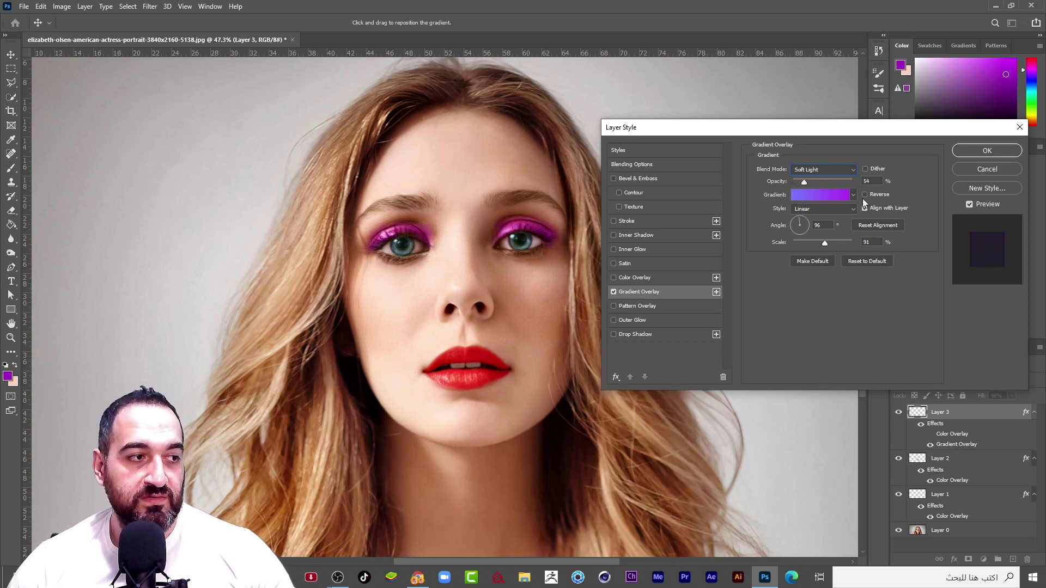
{"action": "key", "text": "ctrl+z"}
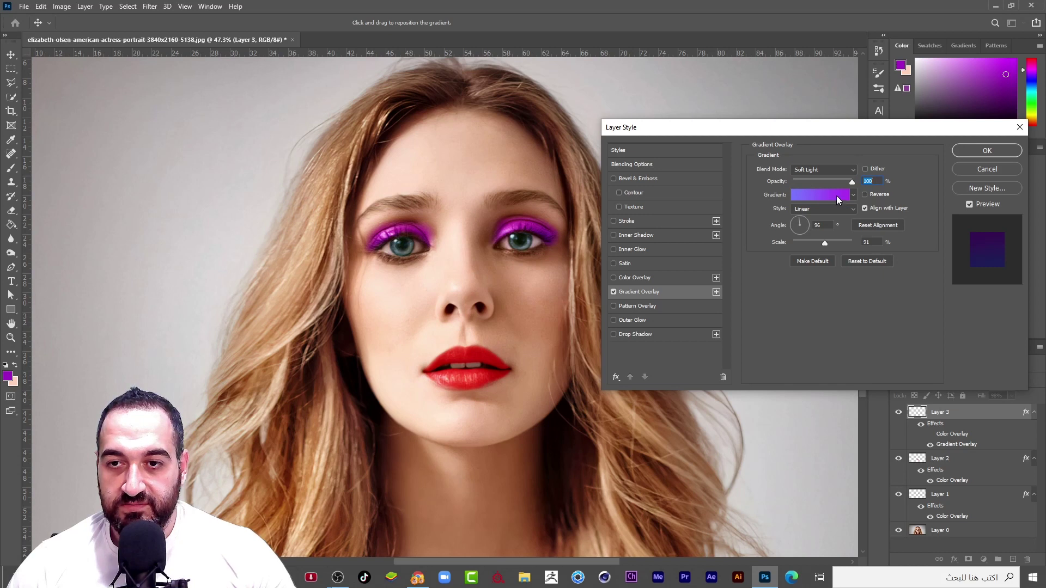
Step: Open the gradient of Layer 3's Gradient Overlay for editing and try the Green_27 and Green_28 presets from the Greens group
{"action": "left_click", "coordinate": [836, 195]}
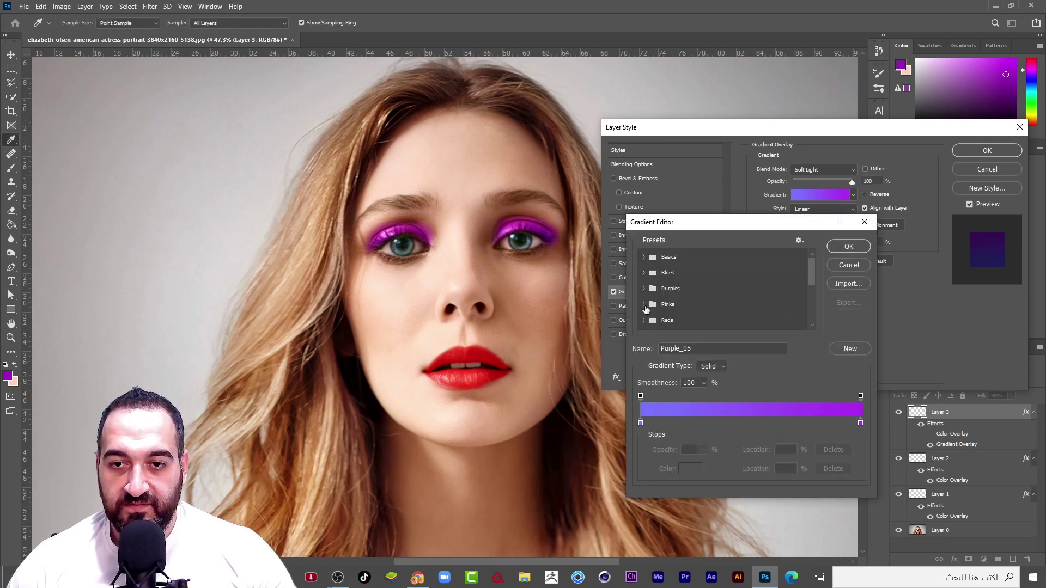
{"action": "left_click", "coordinate": [647, 306]}
{"action": "scroll", "coordinate": [652, 284], "scroll_direction": "down", "scroll_amount": 3}
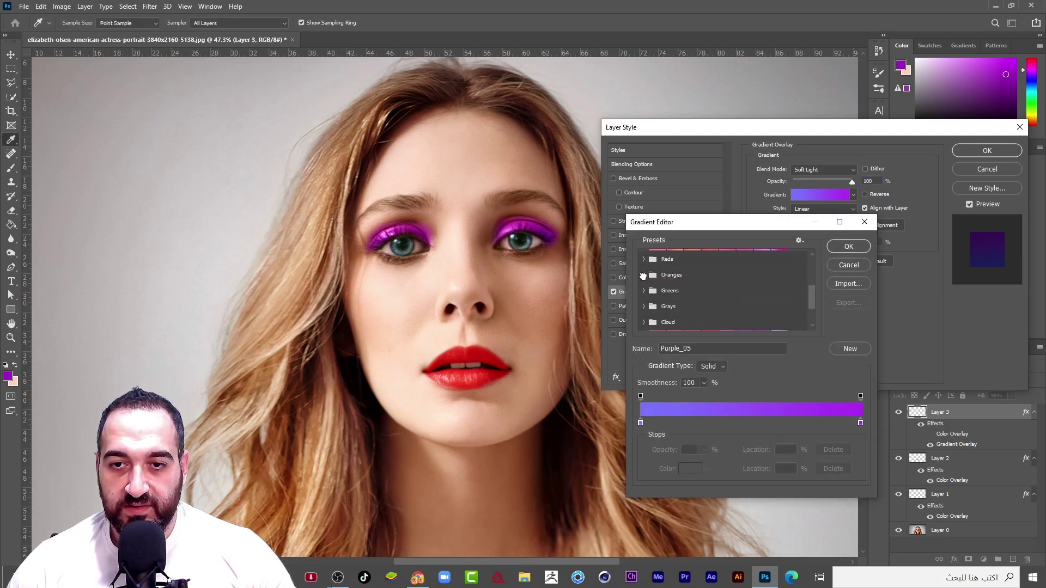
{"action": "left_click", "coordinate": [644, 275]}
{"action": "scroll", "coordinate": [644, 281], "scroll_direction": "down", "scroll_amount": 2}
{"action": "left_click", "coordinate": [646, 282]}
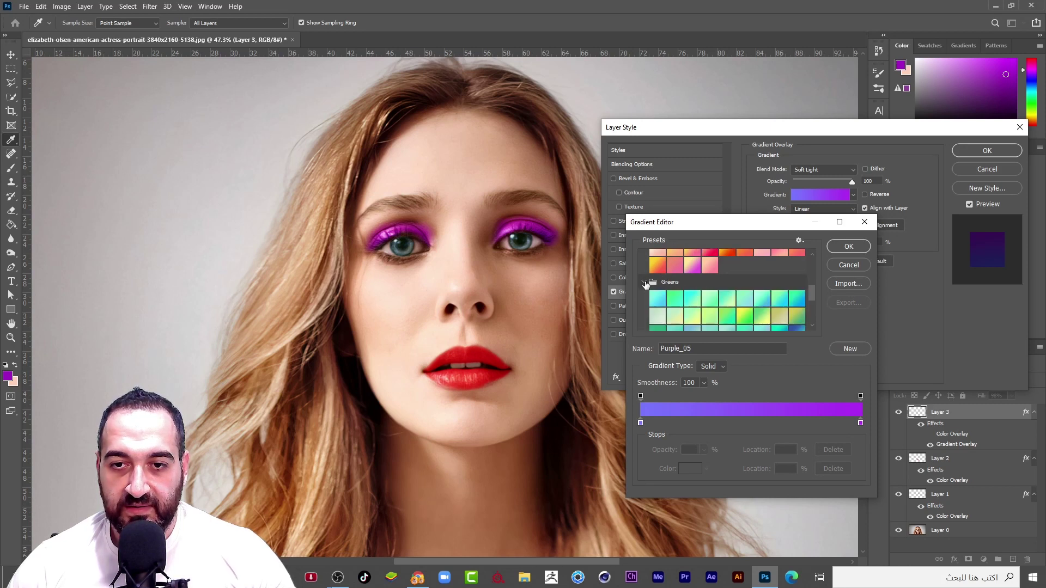
{"action": "scroll", "coordinate": [646, 284], "scroll_direction": "down", "scroll_amount": 3}
{"action": "left_click", "coordinate": [795, 282]}
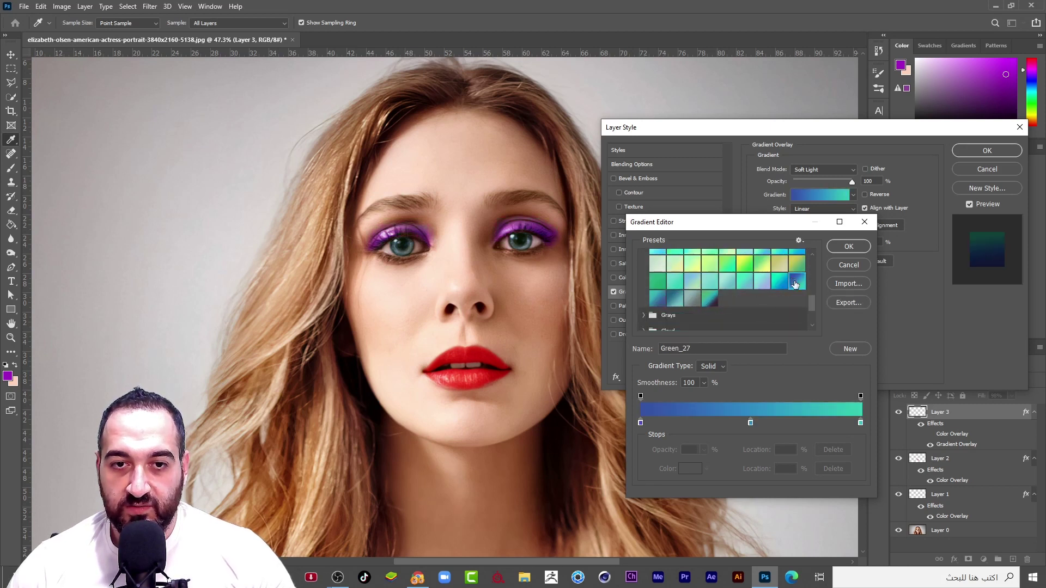
{"action": "scroll", "coordinate": [695, 269], "scroll_direction": "down", "scroll_amount": 3}
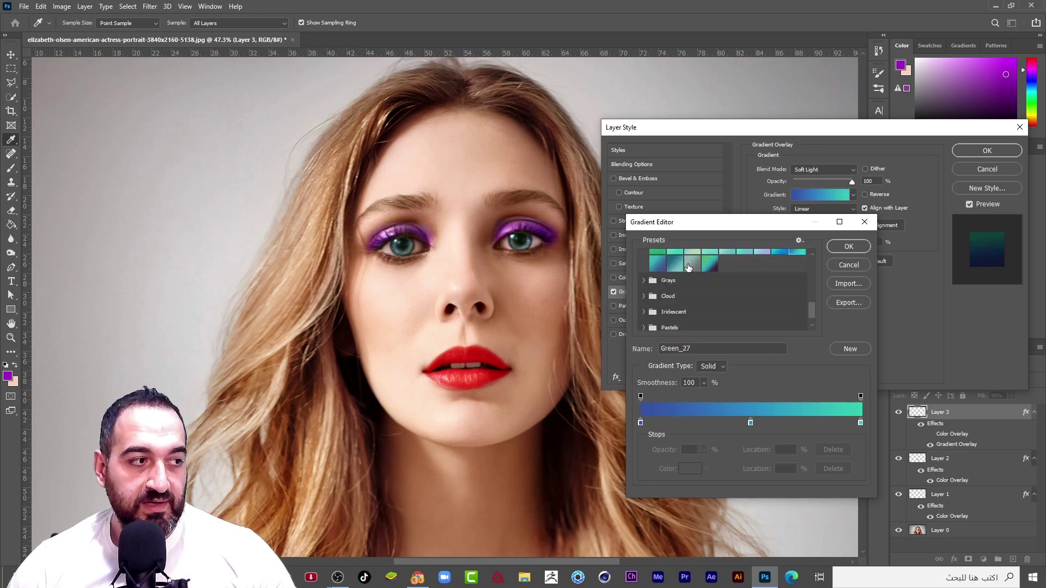
{"action": "left_click", "coordinate": [658, 267]}
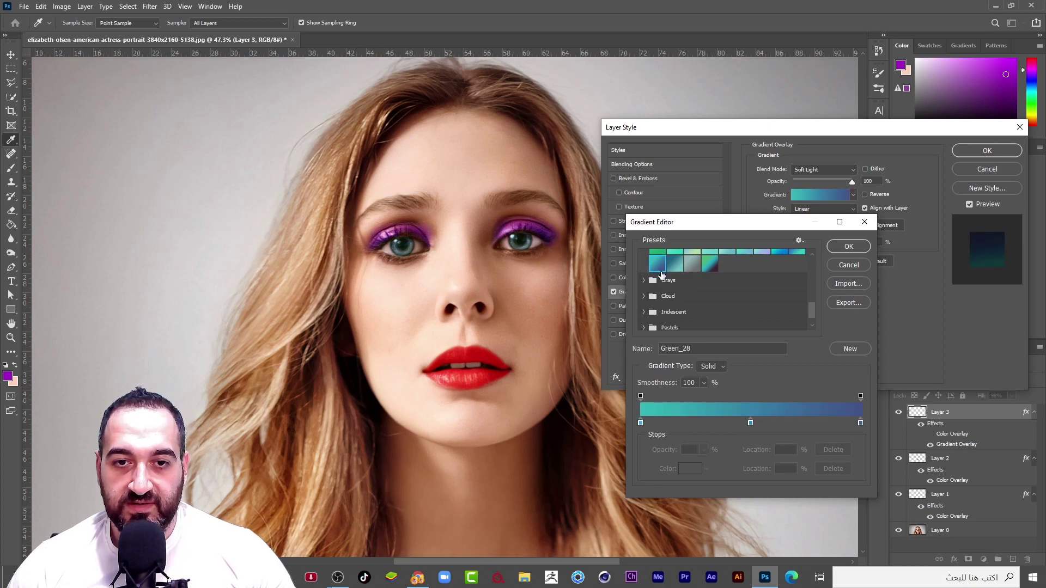
Step: Expand the Cloud and Iridescent preset groups and apply Iridescent_14 as the Gradient Overlay's gradient
{"action": "left_click", "coordinate": [645, 297]}
{"action": "scroll", "coordinate": [664, 297], "scroll_direction": "down", "scroll_amount": 1}
{"action": "left_click", "coordinate": [645, 297]}
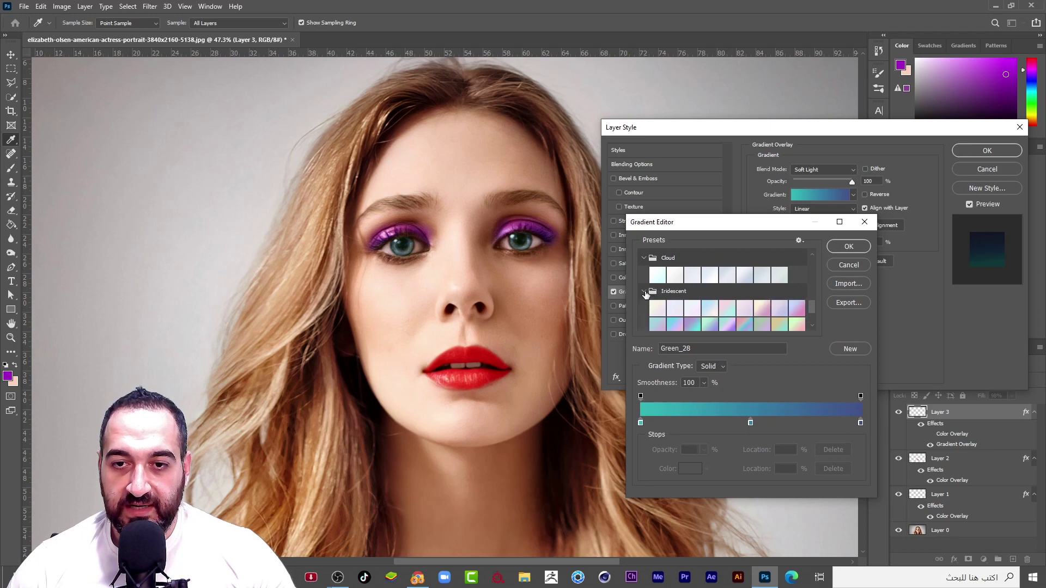
{"action": "scroll", "coordinate": [709, 300], "scroll_direction": "down", "scroll_amount": 2}
{"action": "left_click", "coordinate": [728, 283]}
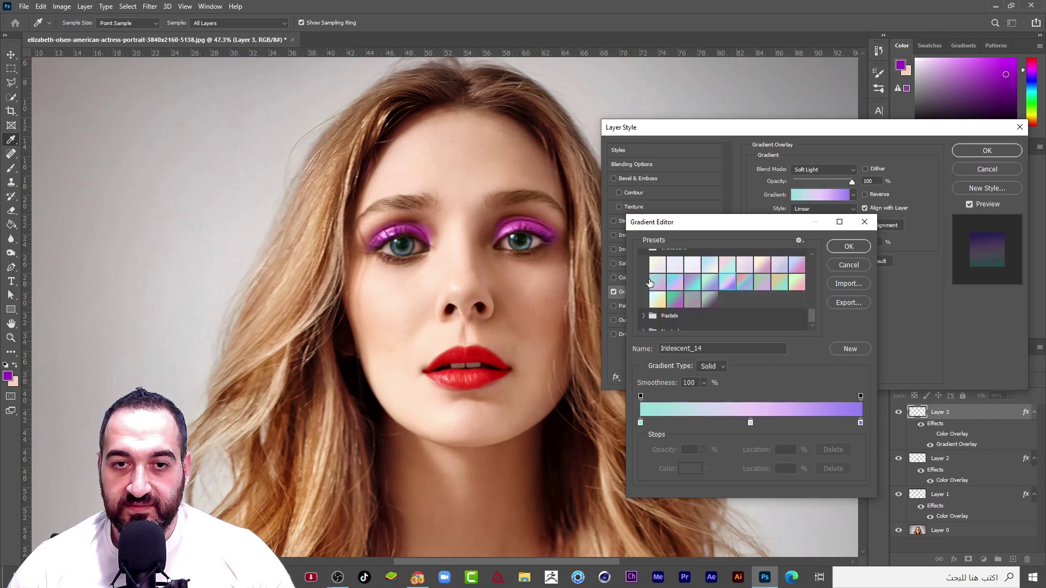
Step: Browse the gradient preset groups, including Pastels, for a new eyeshadow gradient
{"action": "scroll", "coordinate": [708, 286], "scroll_direction": "down", "scroll_amount": 1}
{"action": "key", "text": "ctrl+minus"}
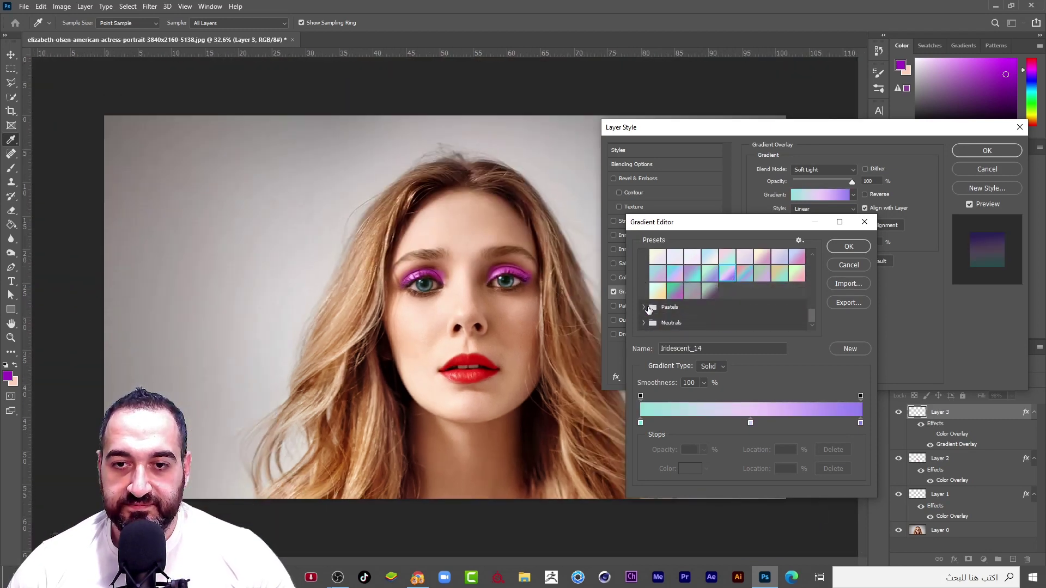
{"action": "left_click", "coordinate": [648, 308]}
{"action": "left_click", "coordinate": [641, 309]}
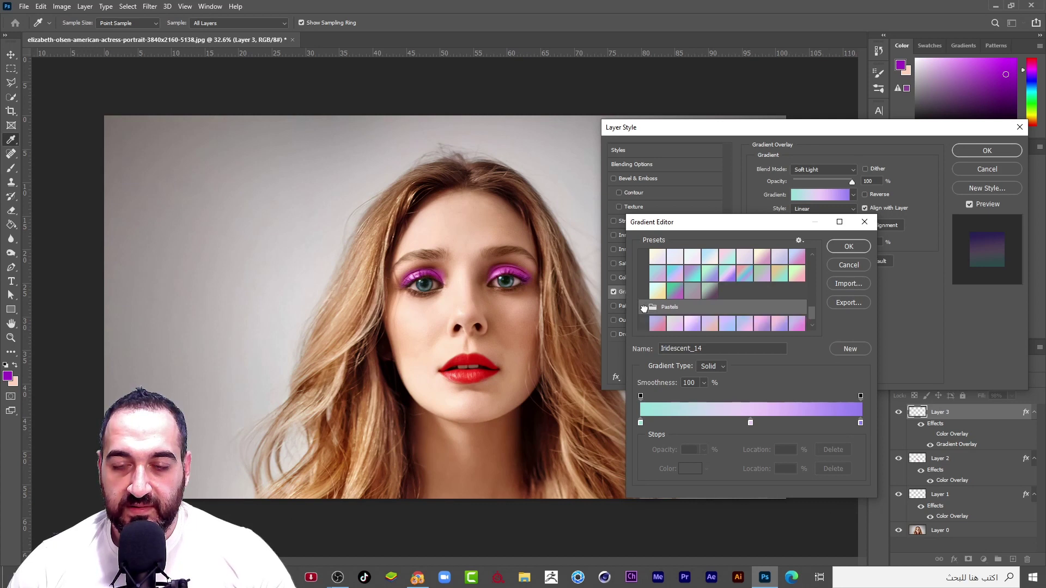
{"action": "scroll", "coordinate": [685, 287], "scroll_direction": "up", "scroll_amount": 4}
{"action": "scroll", "coordinate": [686, 287], "scroll_direction": "up", "scroll_amount": 10}
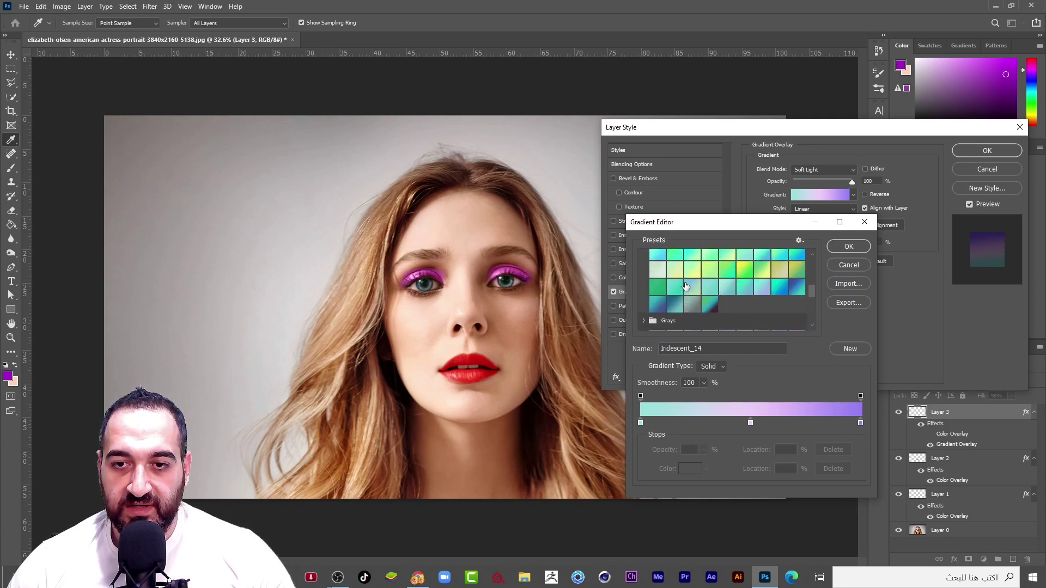
{"action": "scroll", "coordinate": [677, 286], "scroll_direction": "up", "scroll_amount": 4}
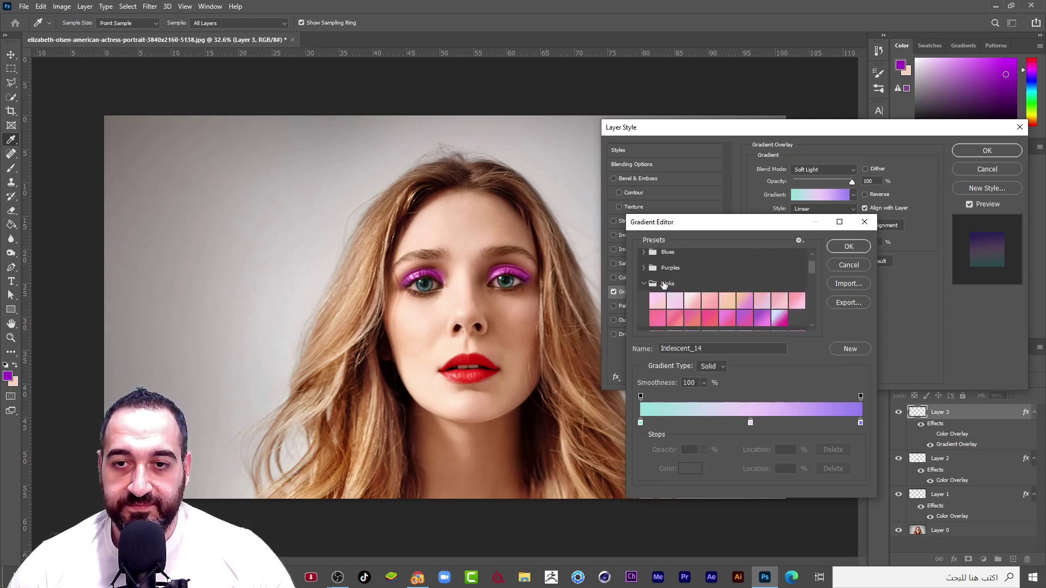
Step: Apply the Blue_24 preset from the Blues group to Layer 3's gradient overlay and set the overlay opacity to 39%
{"action": "left_click", "coordinate": [643, 275]}
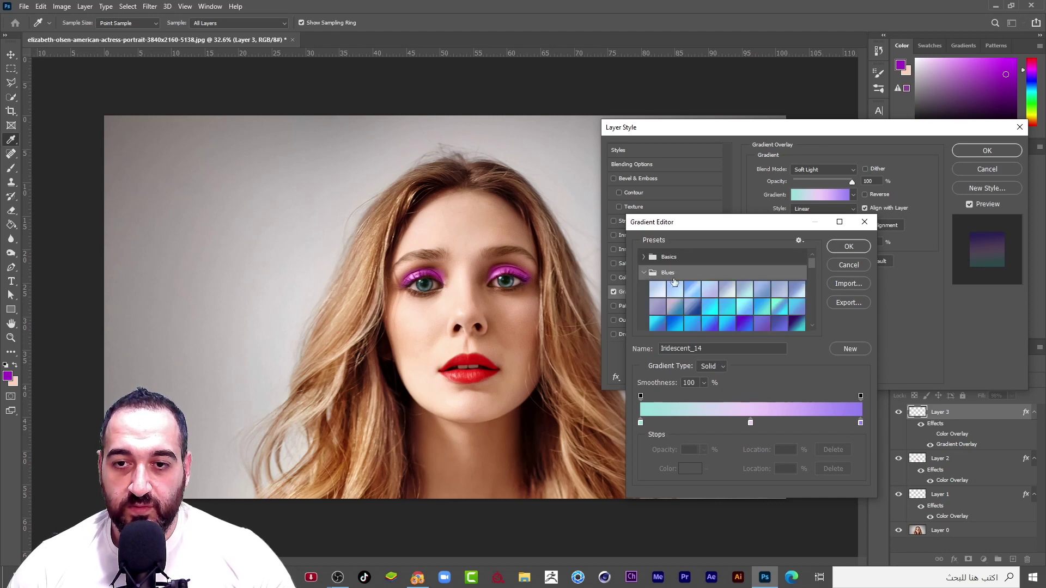
{"action": "scroll", "coordinate": [676, 283], "scroll_direction": "down", "scroll_amount": 1}
{"action": "left_click", "coordinate": [705, 292]}
{"action": "scroll", "coordinate": [592, 307], "scroll_direction": "up", "scroll_amount": 4}
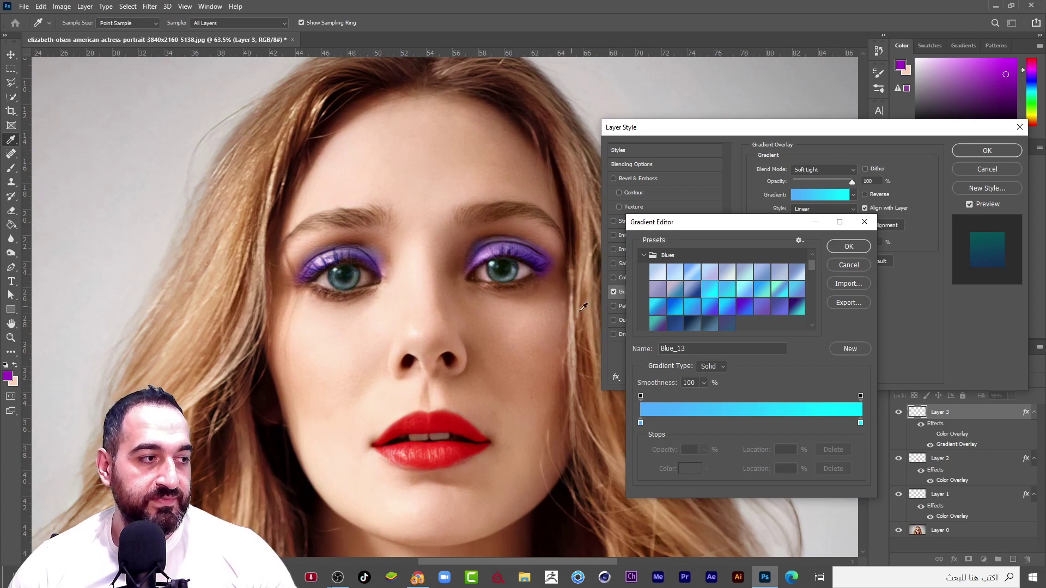
{"action": "left_click", "coordinate": [742, 306]}
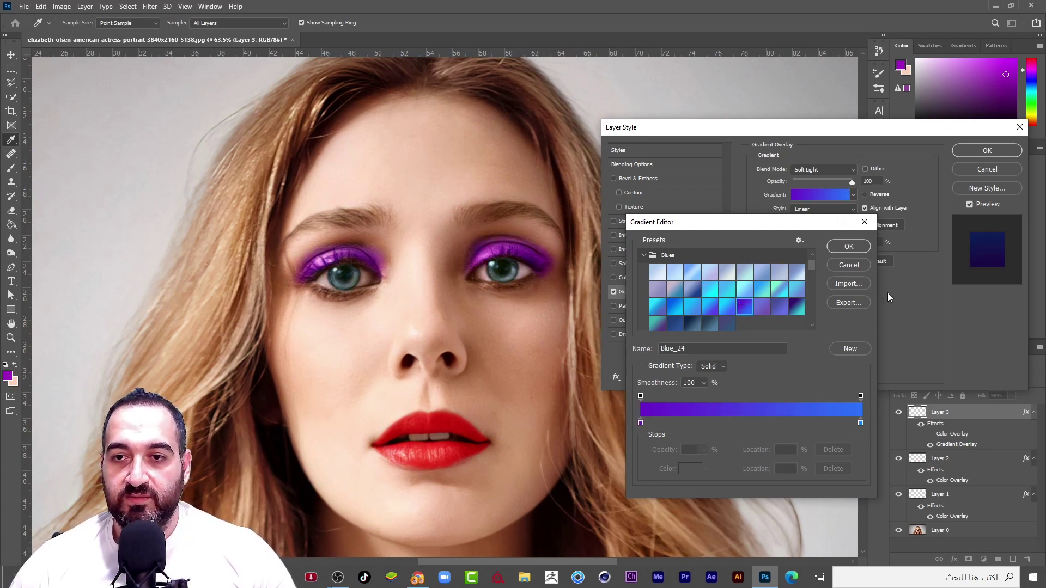
{"action": "left_click", "coordinate": [848, 247]}
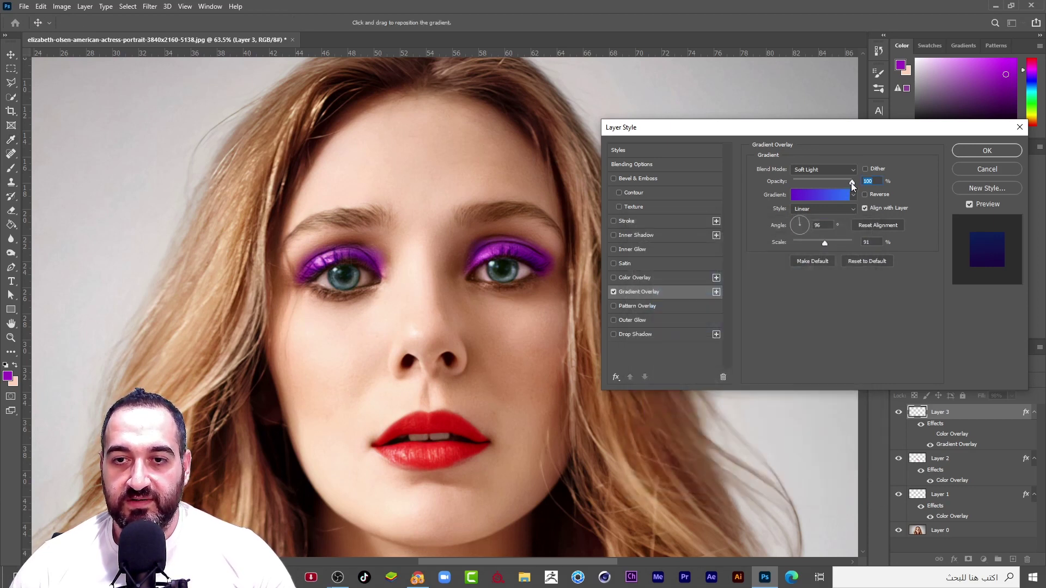
{"action": "left_click_drag", "start_coordinate": [851, 182], "coordinate": [795, 182]}
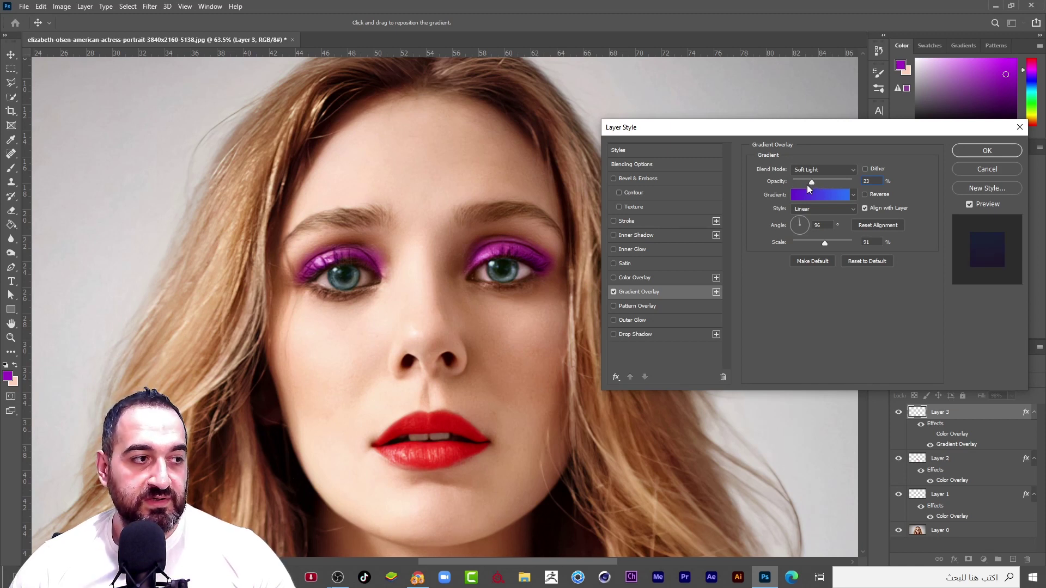
{"action": "left_click", "coordinate": [987, 151]}
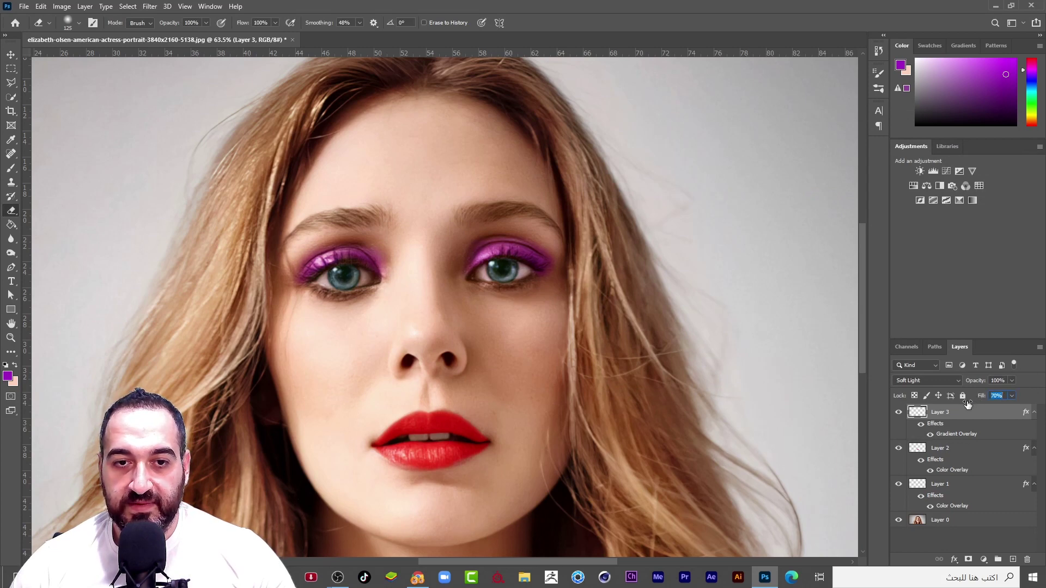
Step: Lower Layer 3's fill to 68% and its layer opacity to 86%
{"action": "left_click_drag", "start_coordinate": [968, 403], "coordinate": [965, 404]}
{"action": "scroll", "coordinate": [456, 336], "scroll_direction": "down", "scroll_amount": 5}
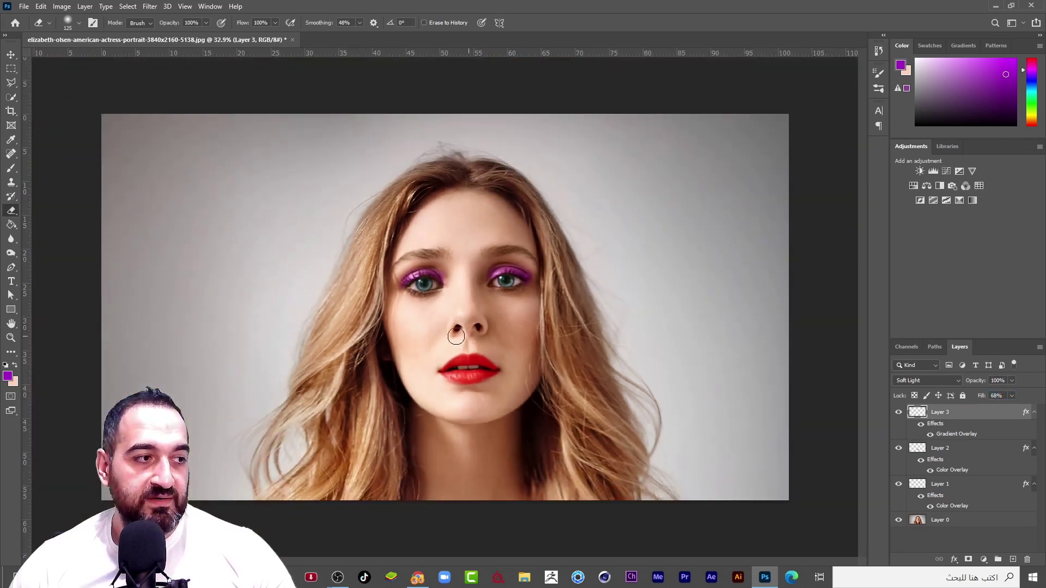
{"action": "scroll", "coordinate": [417, 360], "scroll_direction": "up", "scroll_amount": 3}
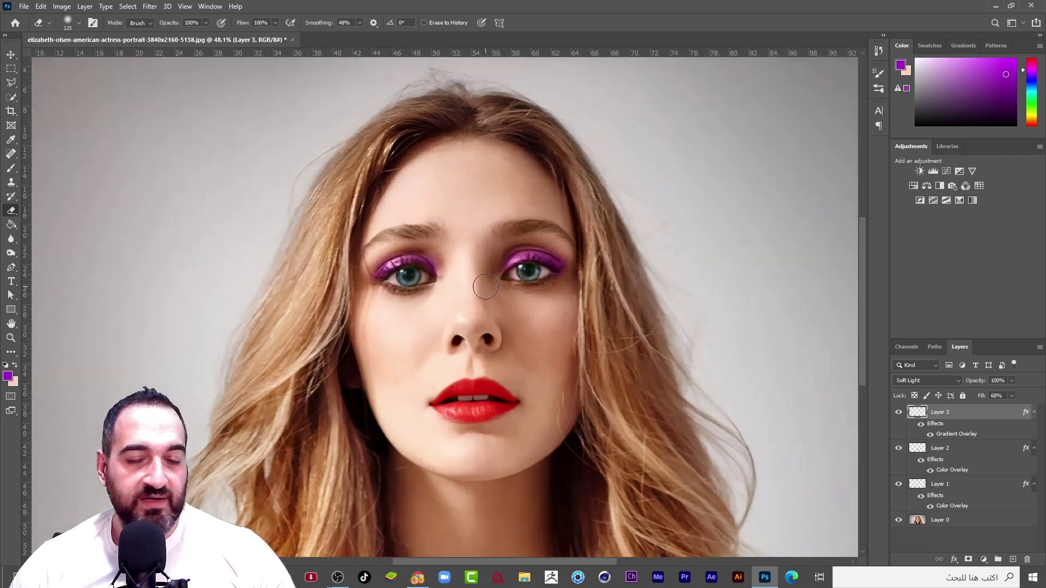
{"action": "left_click_drag", "start_coordinate": [976, 381], "coordinate": [971, 384]}
{"action": "scroll", "coordinate": [563, 378], "scroll_direction": "up", "scroll_amount": 1}
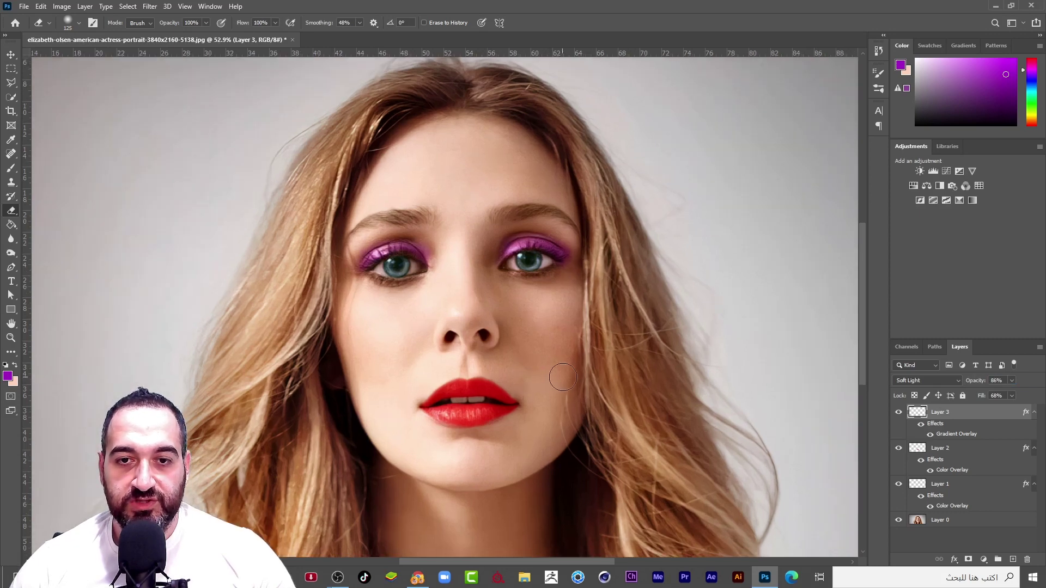
Step: Change the starting purple color stop of Layer 3's gradient overlay to magenta d91ddb and apply the layer style
{"action": "right_click", "coordinate": [960, 420]}
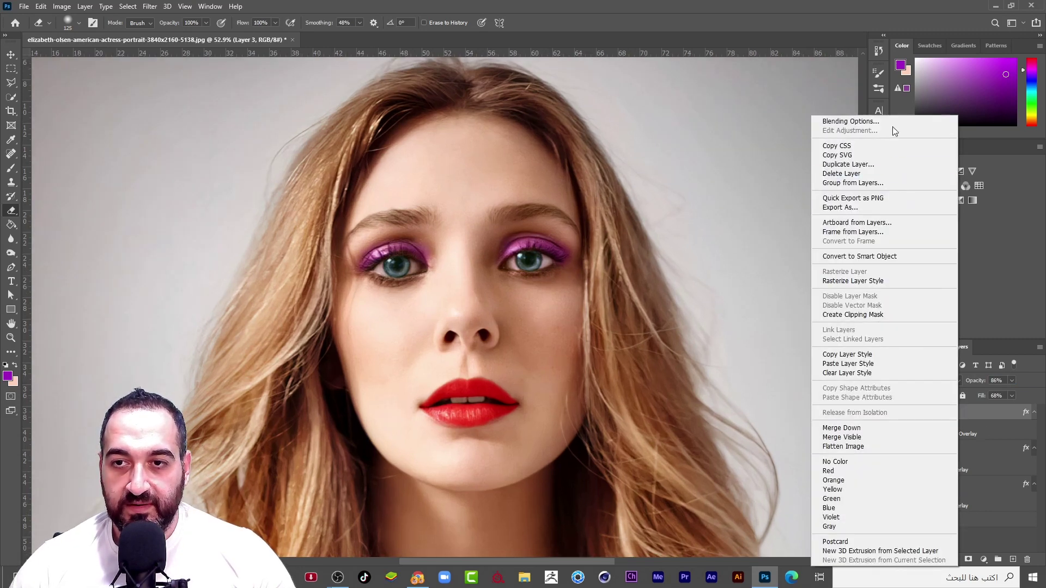
{"action": "left_click", "coordinate": [833, 119]}
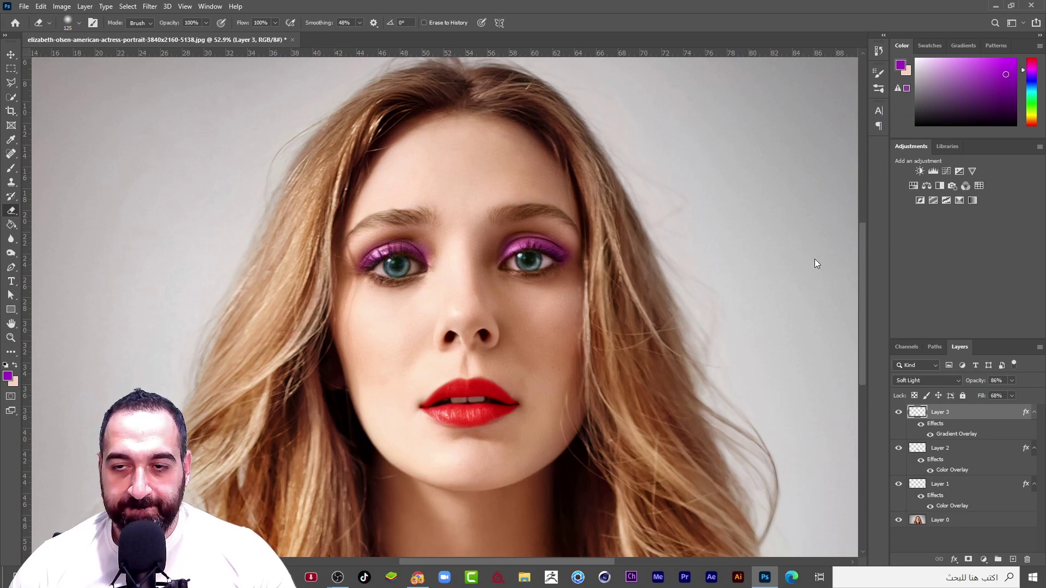
{"action": "double_click", "coordinate": [950, 413]}
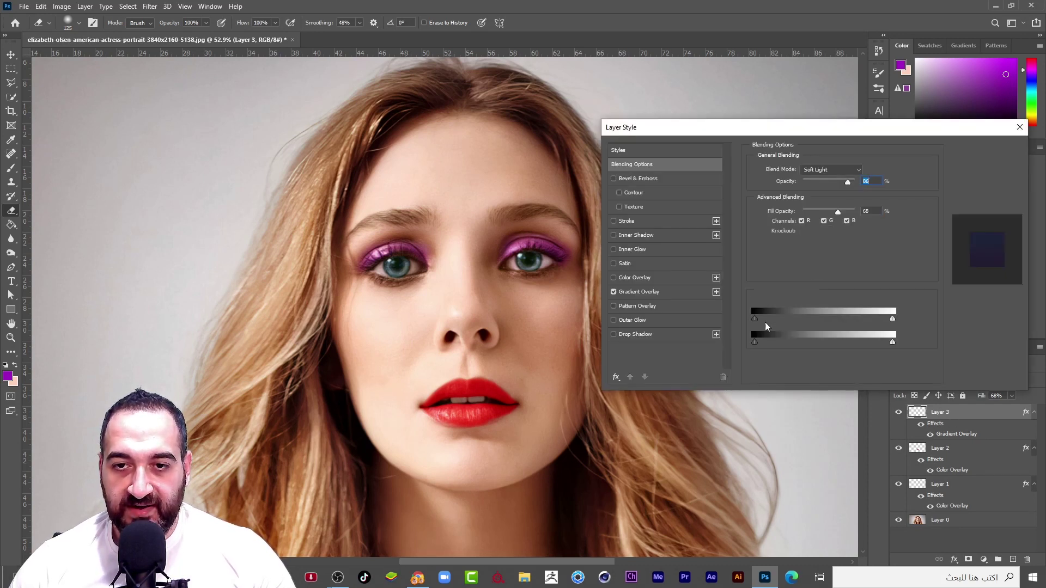
{"action": "left_click", "coordinate": [706, 293]}
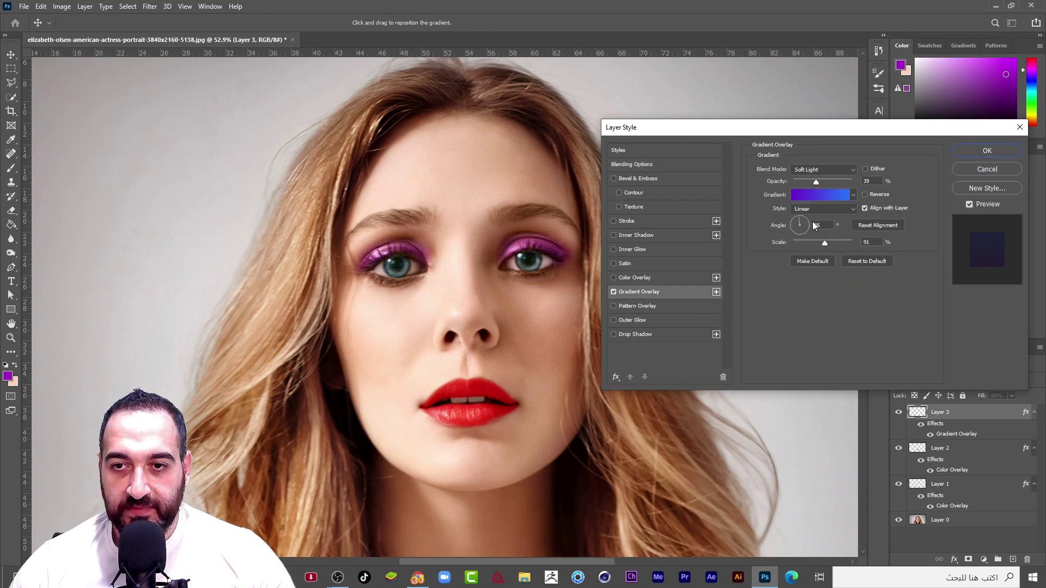
{"action": "left_click", "coordinate": [816, 196]}
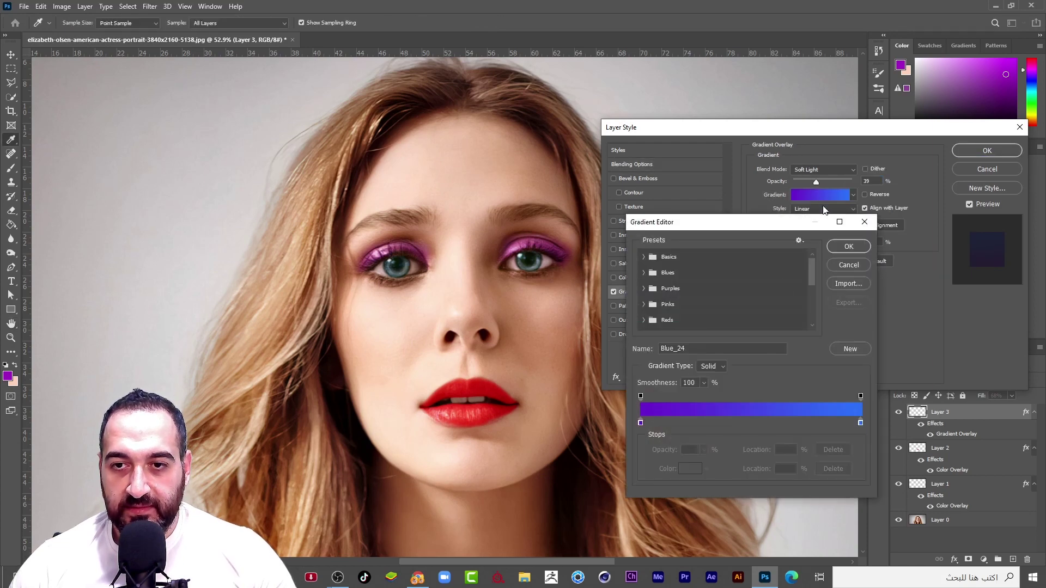
{"action": "left_click", "coordinate": [641, 423]}
{"action": "double_click", "coordinate": [641, 423]}
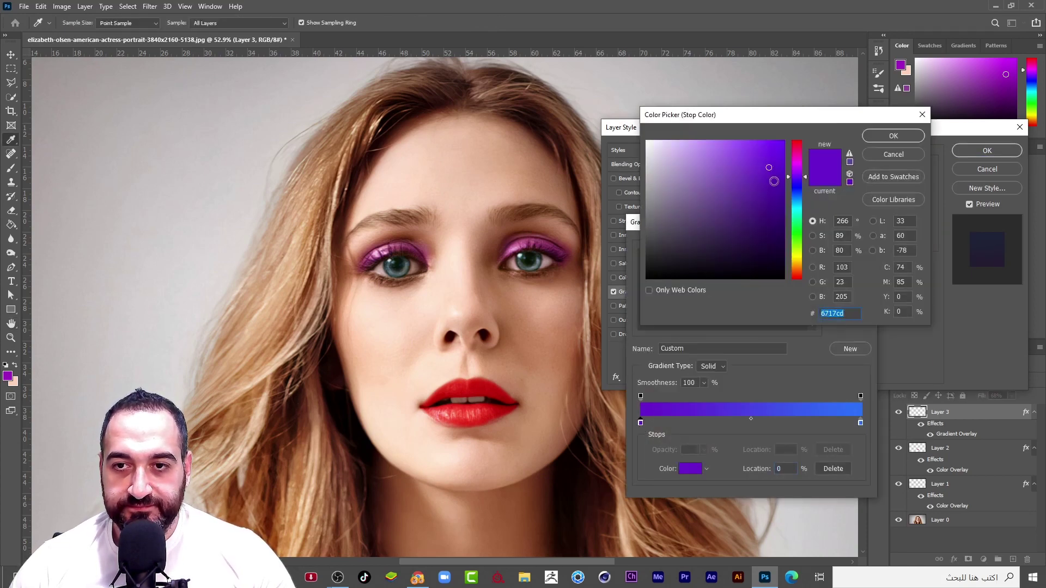
{"action": "left_click_drag", "start_coordinate": [789, 176], "coordinate": [766, 160]}
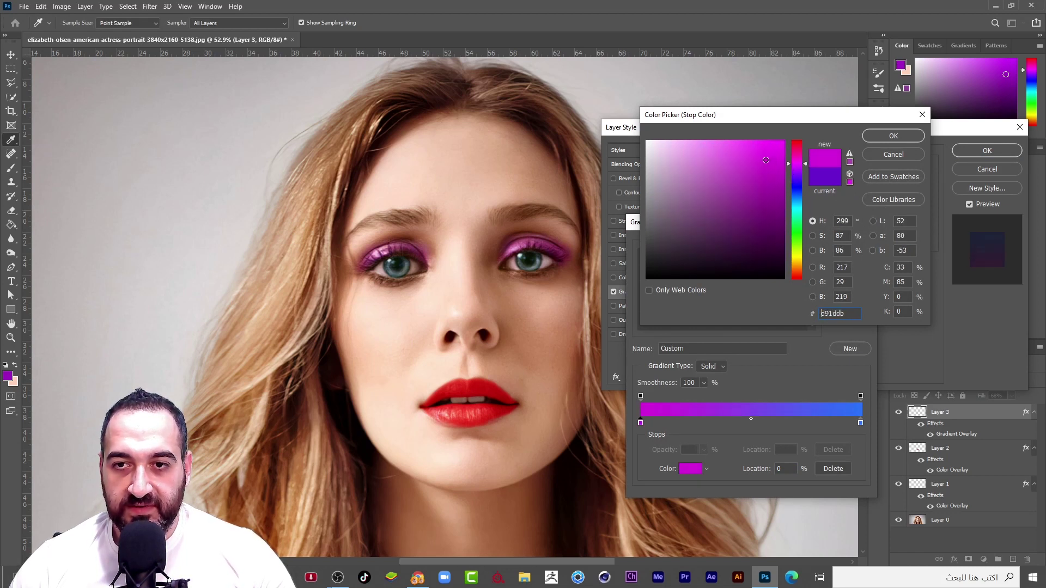
{"action": "left_click", "coordinate": [893, 137]}
{"action": "left_click", "coordinate": [848, 246]}
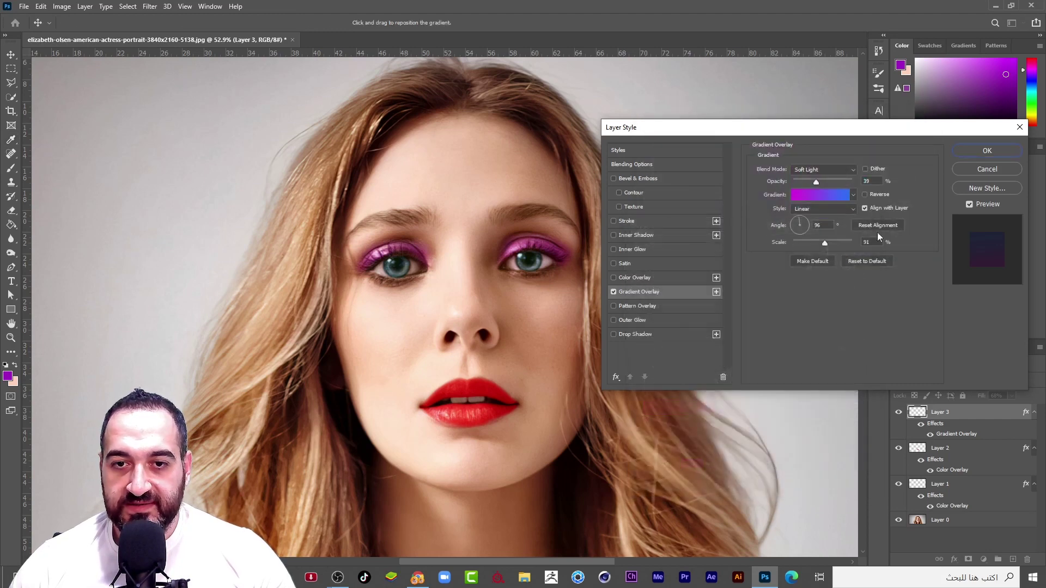
{"action": "left_click", "coordinate": [986, 151]}
{"action": "key", "text": "e"}
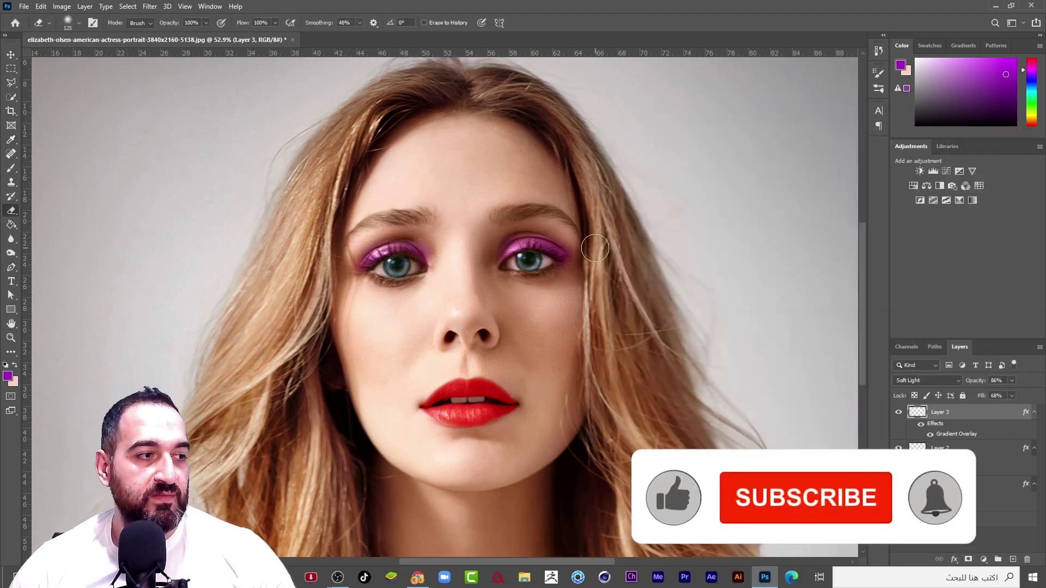
Step: Set Layer 3's fill to 86% and its layer opacity to 70%
{"action": "scroll", "coordinate": [621, 321], "scroll_direction": "down", "scroll_amount": 5}
{"action": "scroll", "coordinate": [620, 321], "scroll_direction": "up", "scroll_amount": 2}
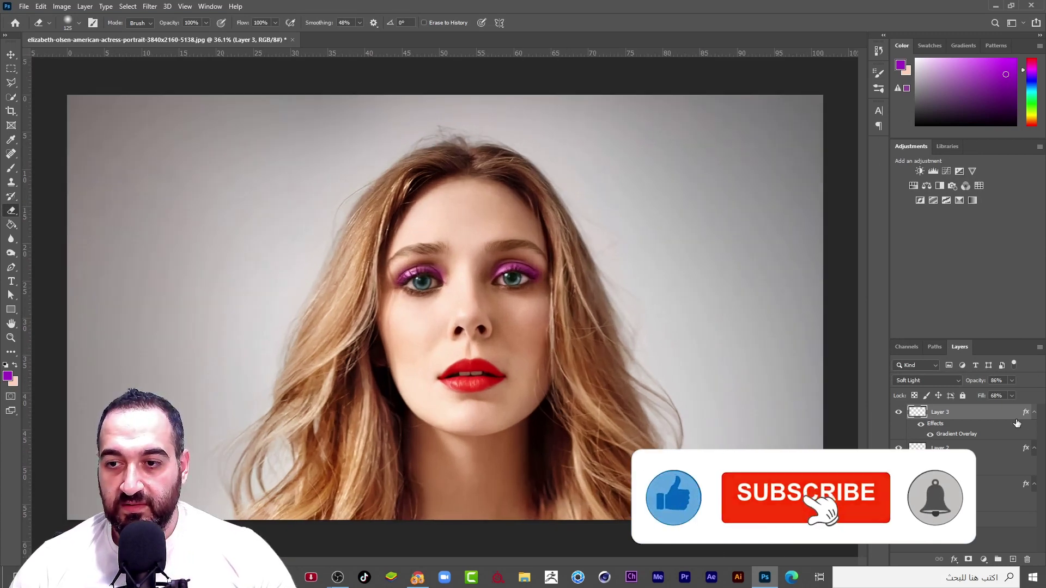
{"action": "left_click_drag", "start_coordinate": [981, 399], "coordinate": [993, 396]}
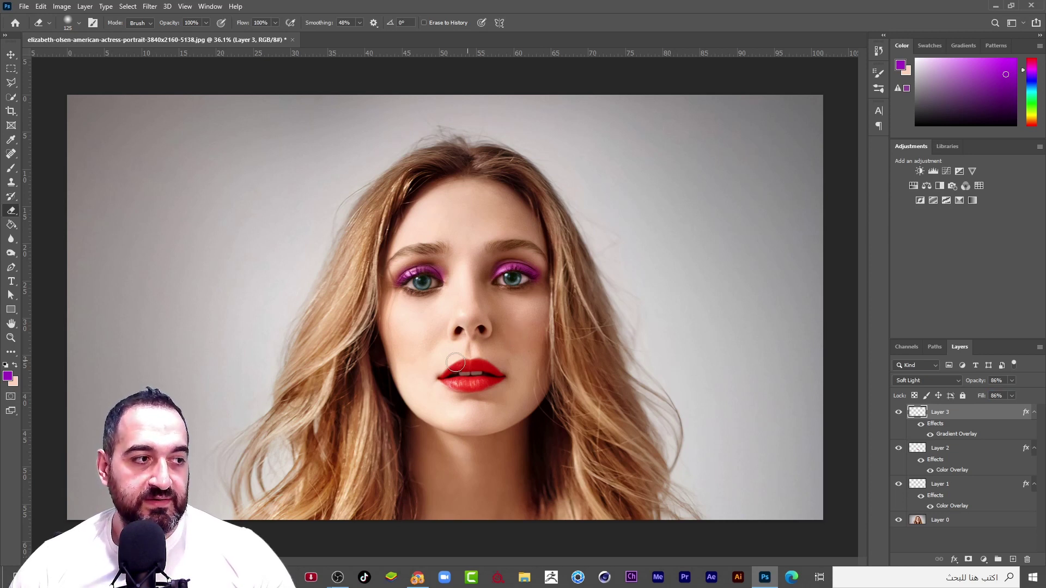
{"action": "scroll", "coordinate": [455, 363], "scroll_direction": "up", "scroll_amount": 2}
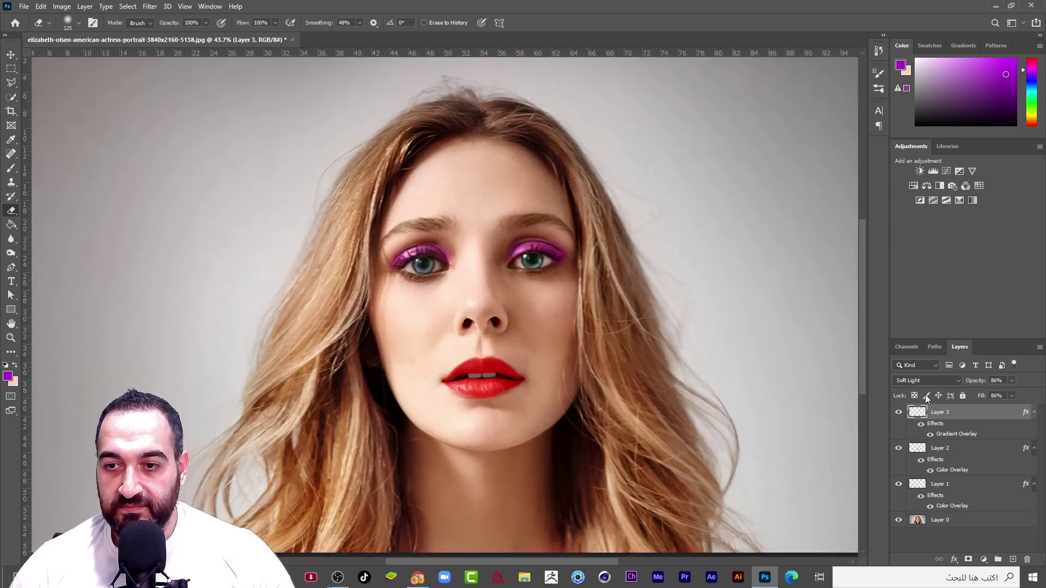
{"action": "left_click_drag", "start_coordinate": [977, 383], "coordinate": [968, 383]}
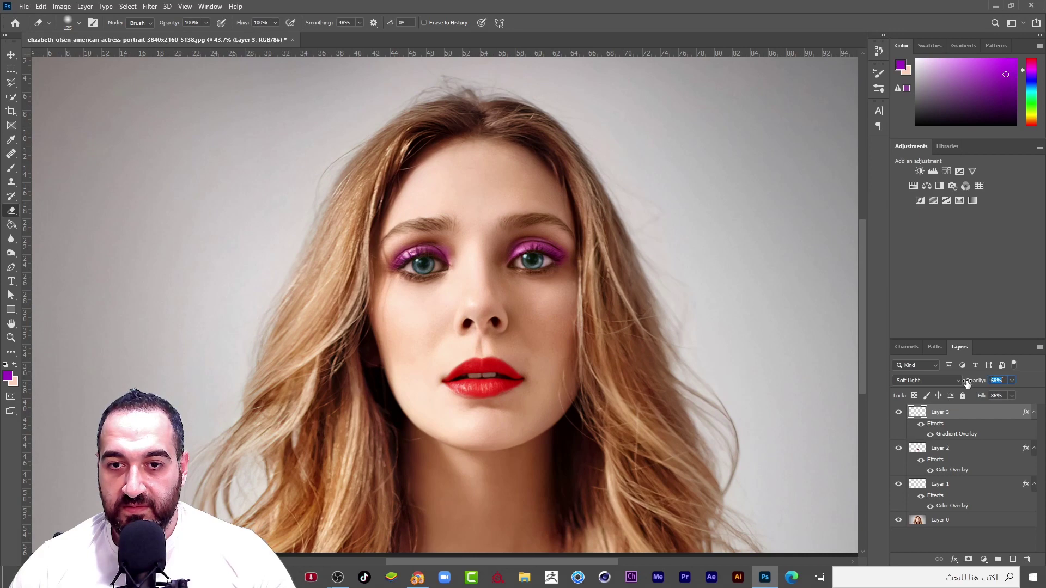
Step: Examine the softened purple eyeshadow on both eyes, up close and against the whole portrait
{"action": "scroll", "coordinate": [425, 412], "scroll_direction": "down", "scroll_amount": 2}
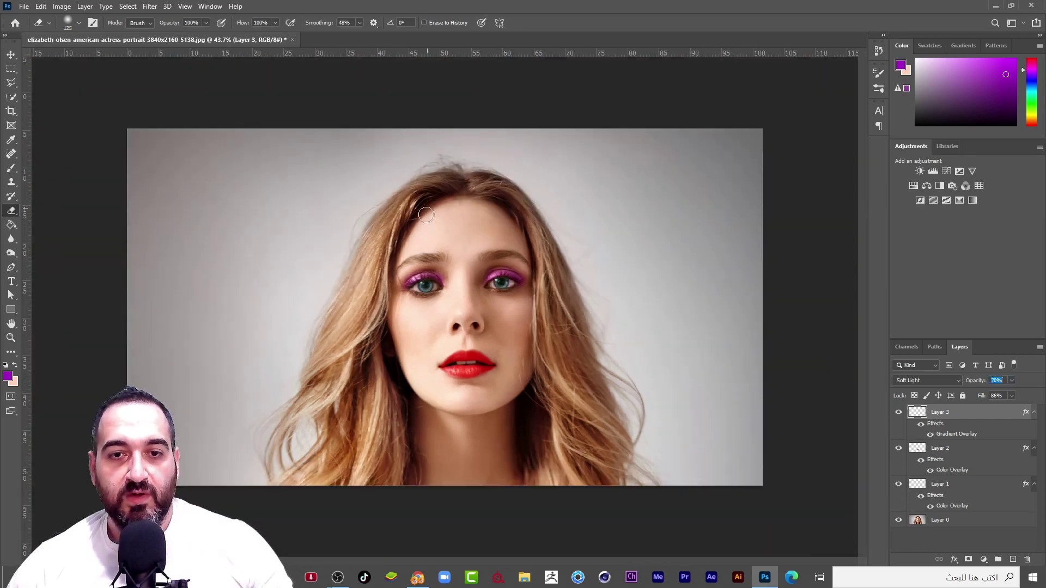
{"action": "scroll", "coordinate": [425, 413], "scroll_direction": "up", "scroll_amount": 1}
{"action": "scroll", "coordinate": [425, 412], "scroll_direction": "up", "scroll_amount": 1}
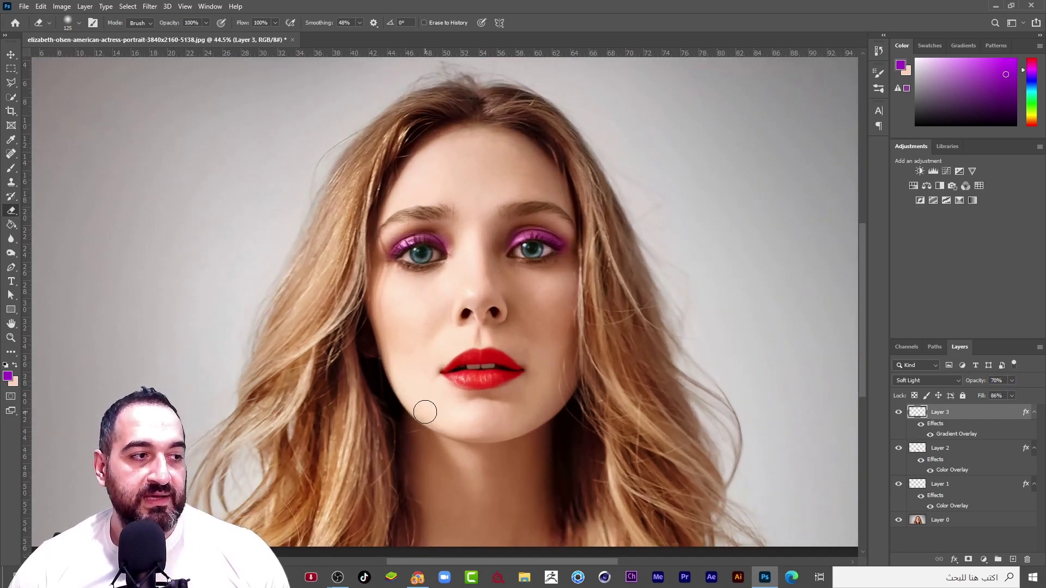
{"action": "scroll", "coordinate": [425, 412], "scroll_direction": "up", "scroll_amount": 6}
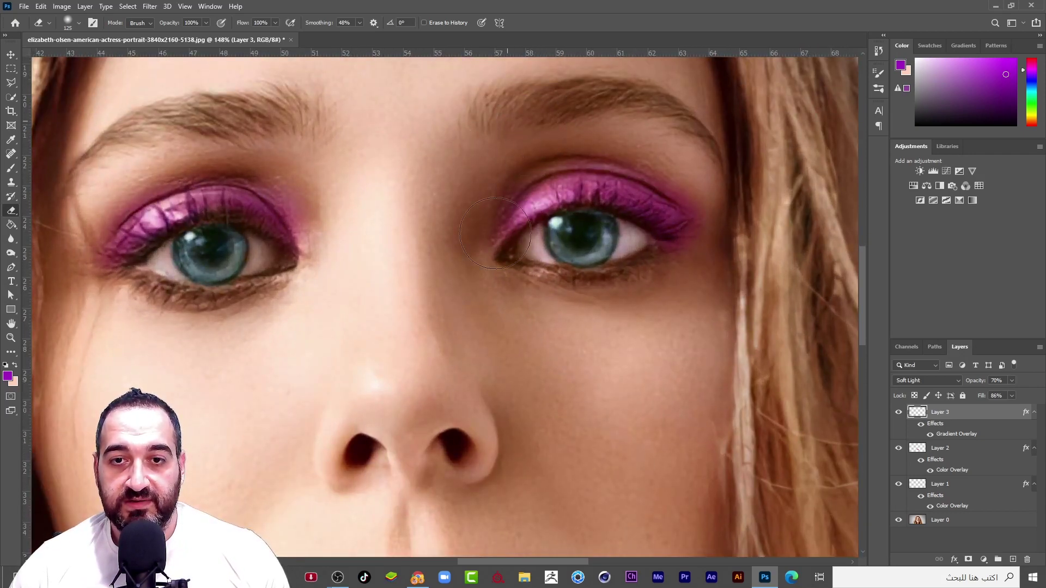
{"action": "scroll", "coordinate": [549, 299], "scroll_direction": "down", "scroll_amount": 8}
{"action": "scroll", "coordinate": [532, 439], "scroll_direction": "up", "scroll_amount": 1}
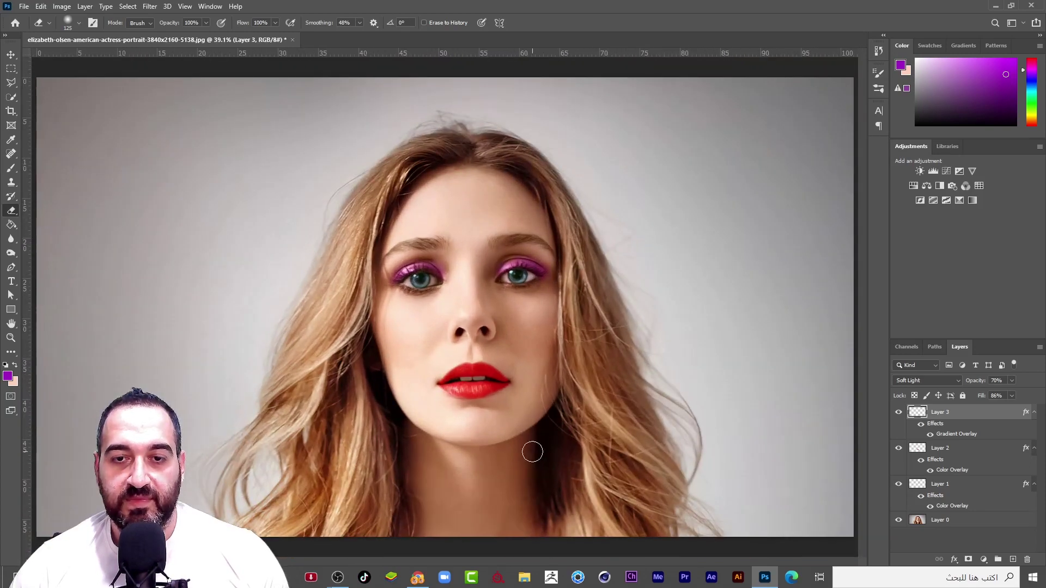
{"action": "scroll", "coordinate": [528, 445], "scroll_direction": "up", "scroll_amount": 1}
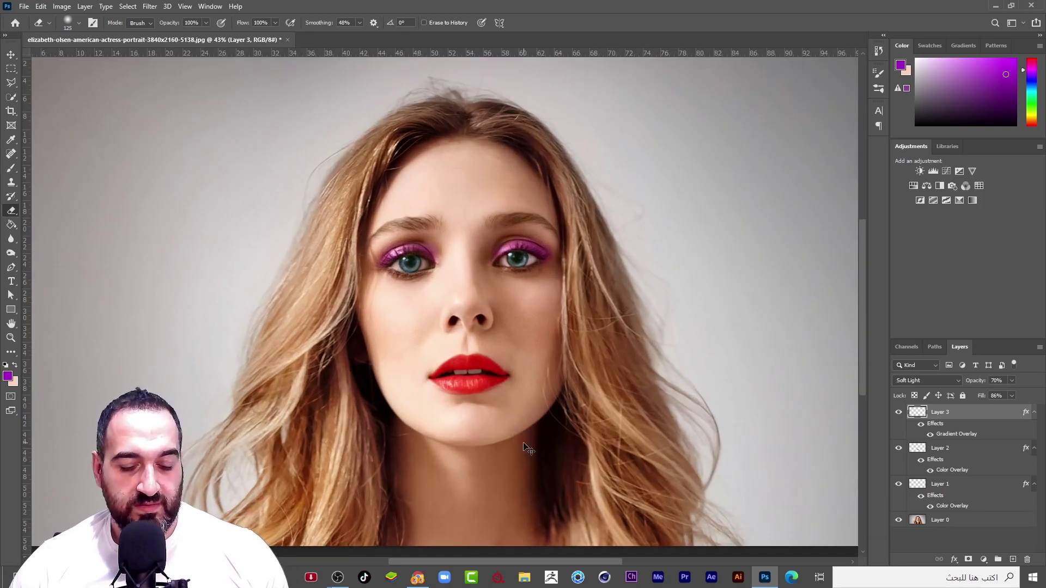
{"action": "scroll", "coordinate": [503, 370], "scroll_direction": "up", "scroll_amount": 1}
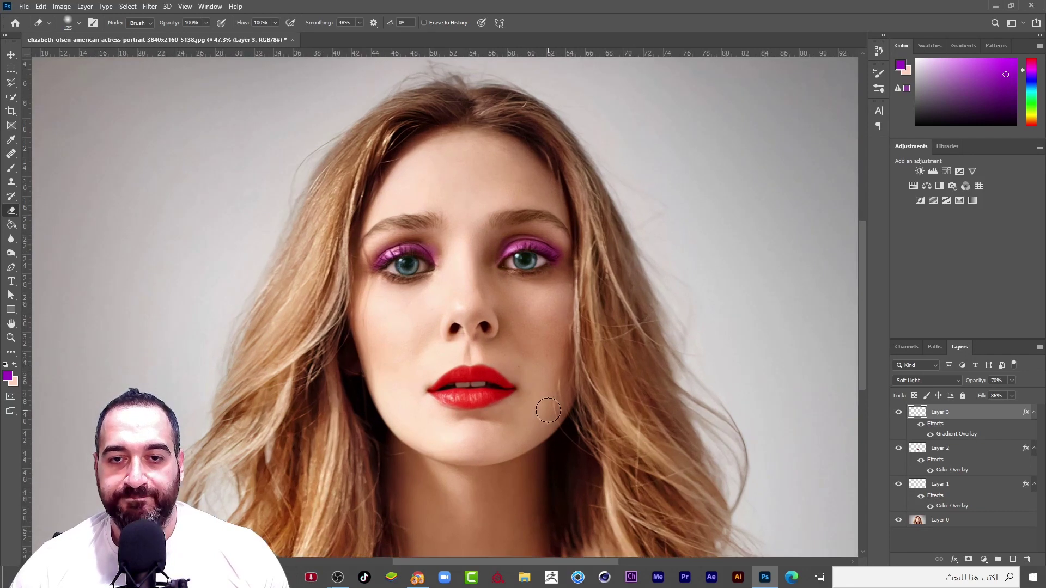
Step: Create a new empty layer above Layer 3 and enlarge the Brush tool's size to 250 px
{"action": "left_click", "coordinate": [969, 560]}
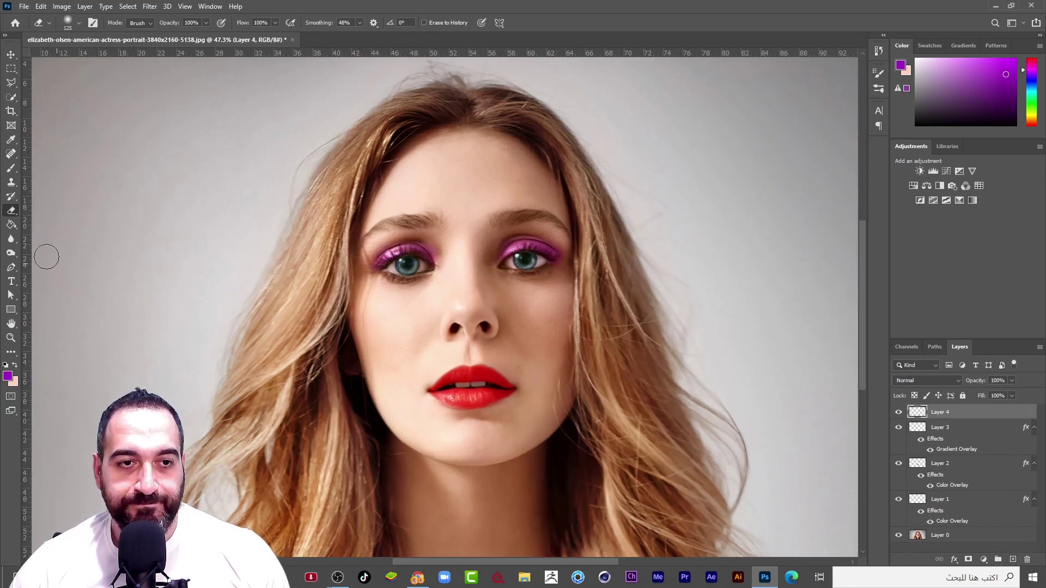
{"action": "left_click", "coordinate": [11, 168]}
{"action": "key", "text": "b"}
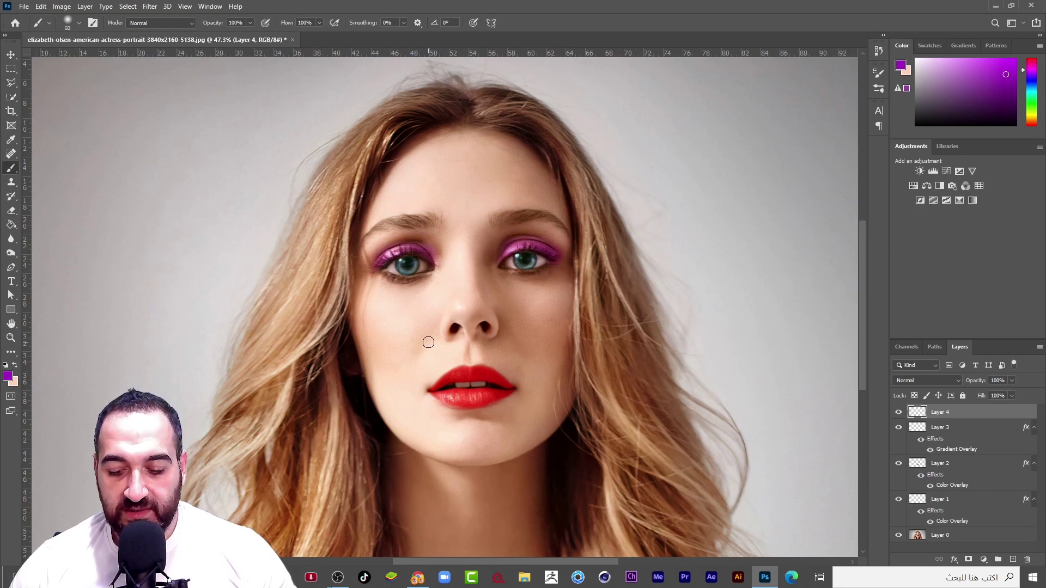
{"action": "key", "text": "bracketright"}
{"action": "key", "text": "bracketright"}
{"action": "key", "text": "bracketright"}
{"action": "key", "text": "bracketright"}
{"action": "key", "text": "bracketright"}
{"action": "key", "text": "bracketright"}
{"action": "key", "text": "bracketright"}
{"action": "key", "text": "bracketright"}
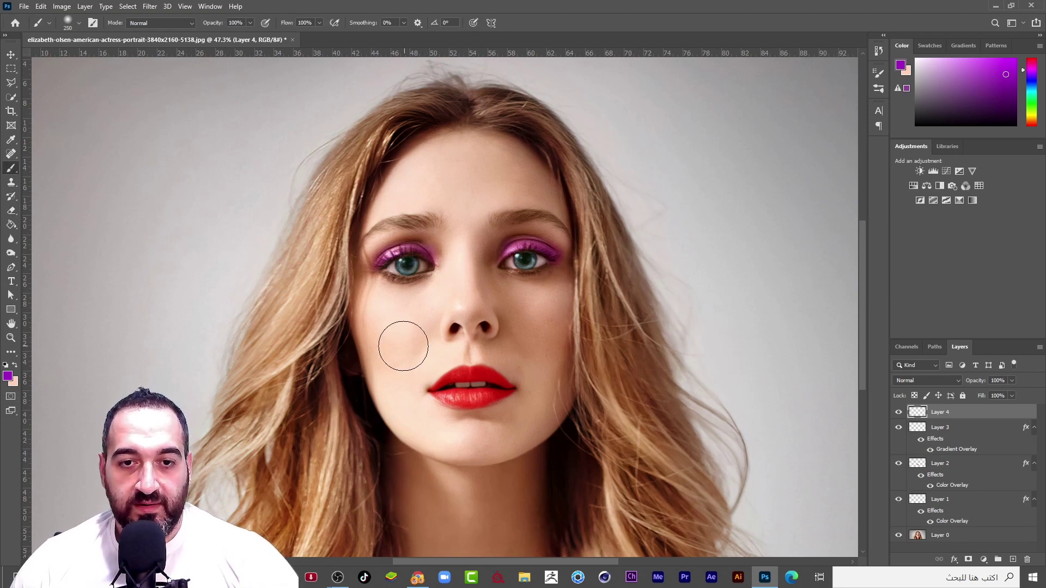
{"action": "scroll", "coordinate": [397, 342], "scroll_direction": "up", "scroll_amount": 1}
{"action": "left_click", "coordinate": [393, 327]}
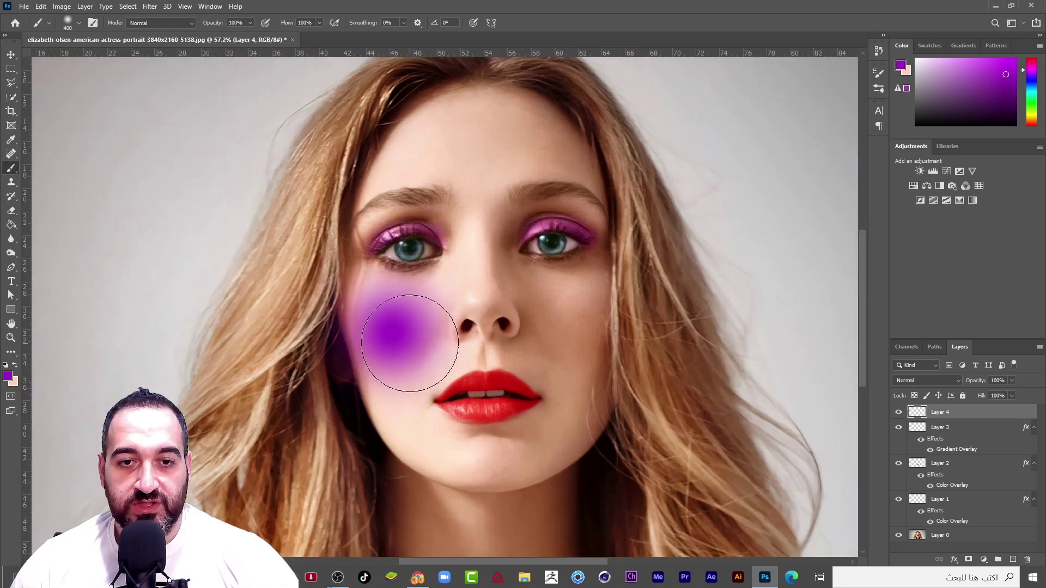
{"action": "key", "text": "ctrl+z"}
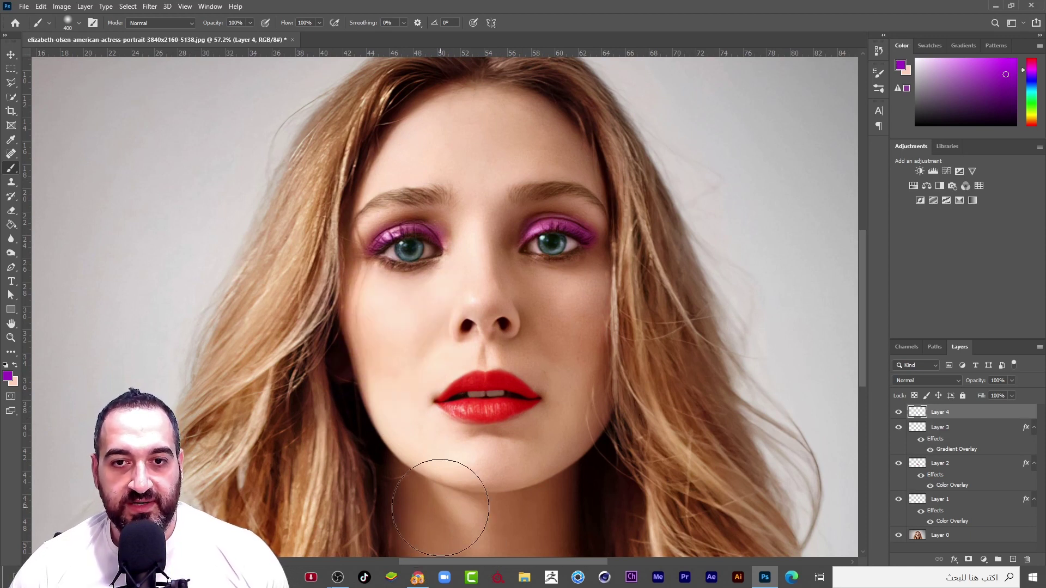
Step: Sample the red of the lips as the foreground color and return to the Brush tool
{"action": "scroll", "coordinate": [364, 348], "scroll_direction": "up", "scroll_amount": 1}
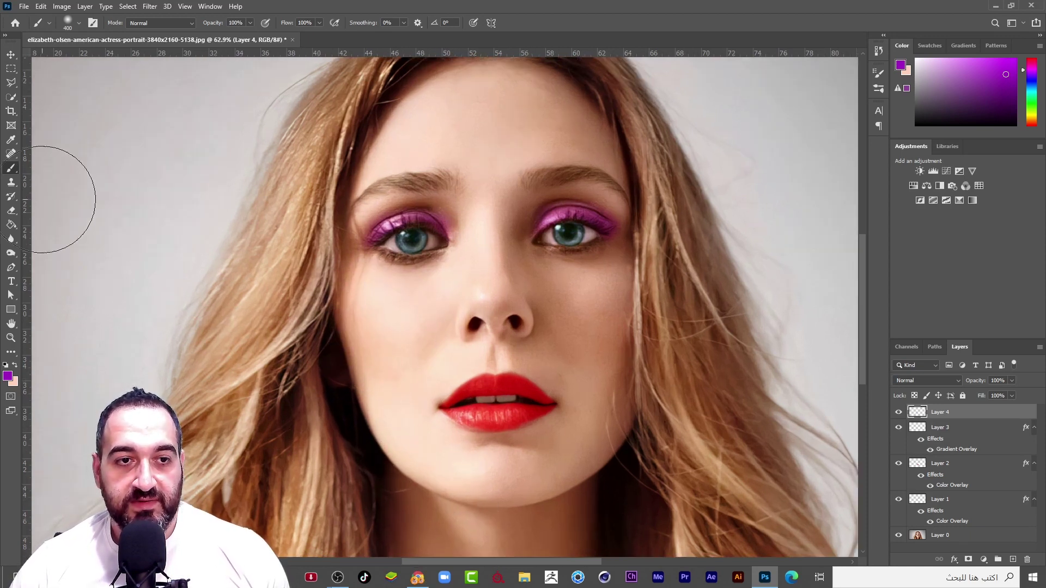
{"action": "left_click", "coordinate": [11, 139]}
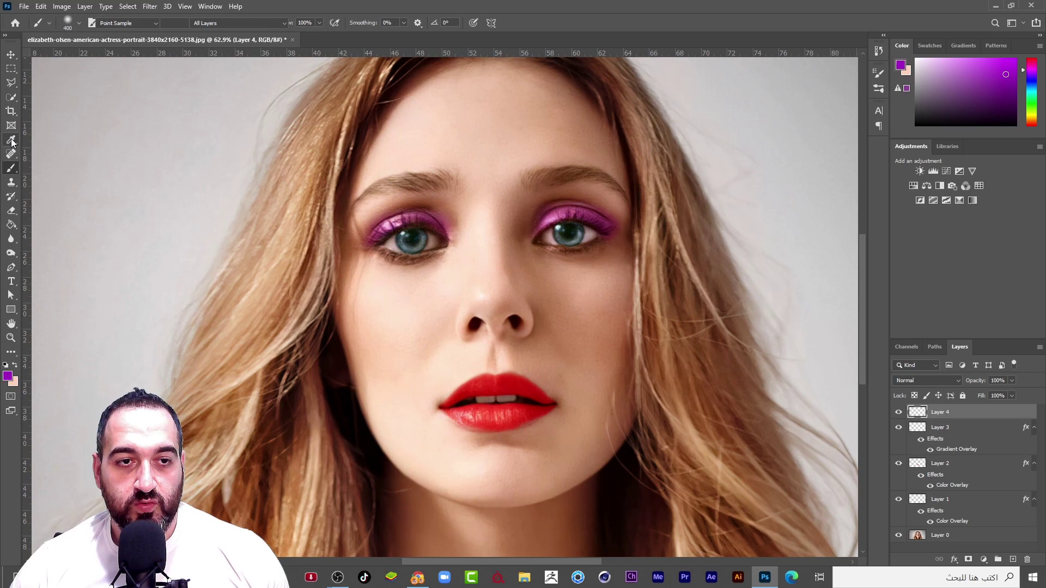
{"action": "left_click", "coordinate": [466, 389]}
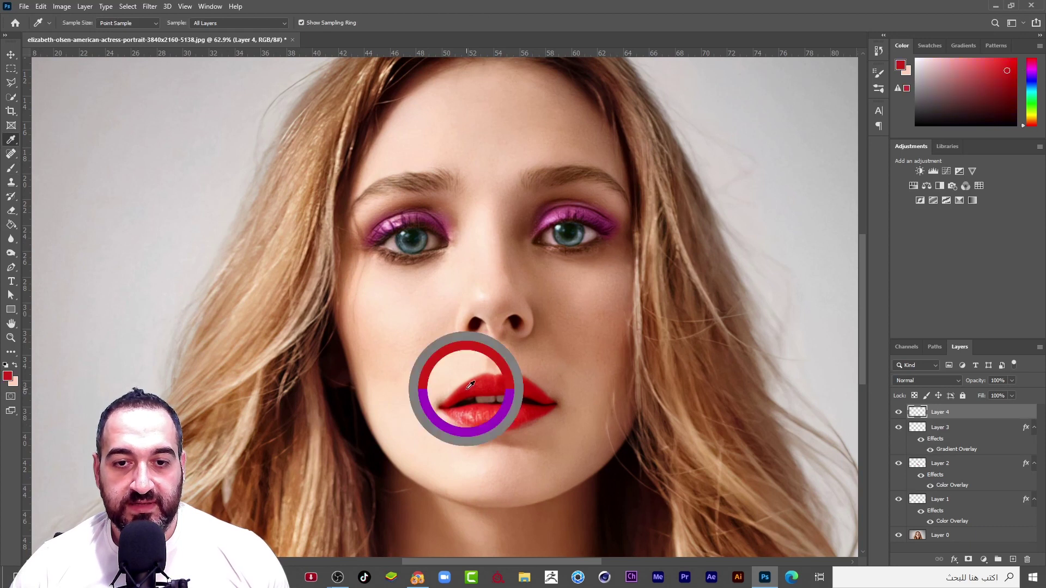
{"action": "left_click", "coordinate": [11, 169]}
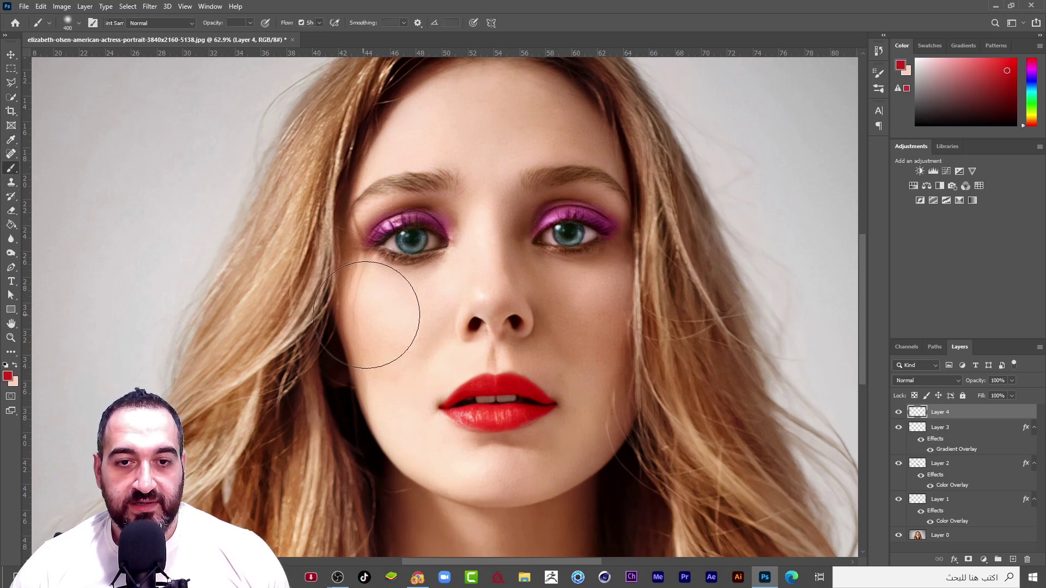
Step: Reduce the brush size to 150 px and paint solid red blush patches over both cheeks on Layer 4
{"action": "left_click", "coordinate": [402, 334]}
{"action": "key", "text": "ctrl+z"}
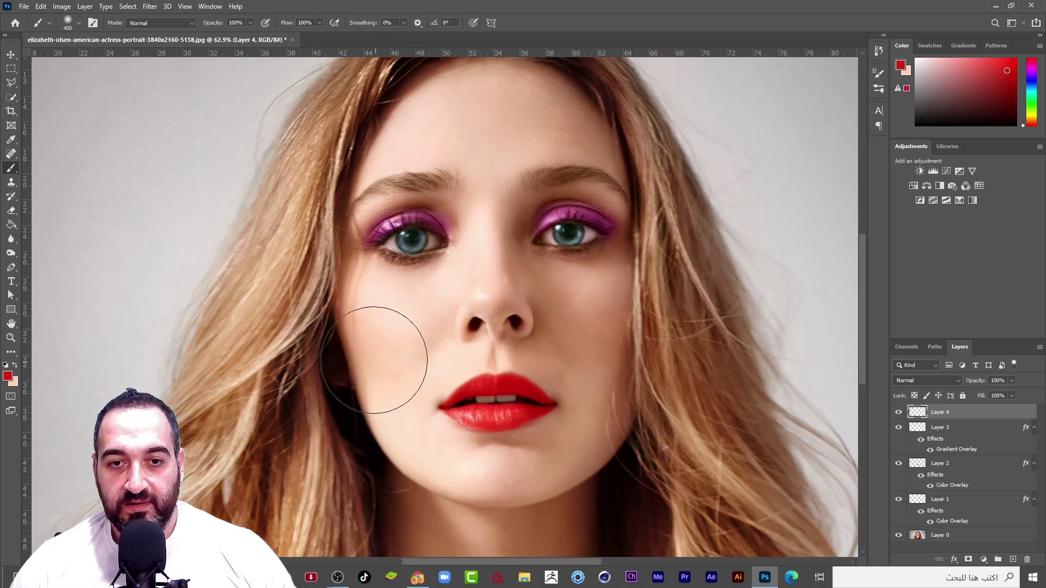
{"action": "scroll", "coordinate": [373, 349], "scroll_direction": "up", "scroll_amount": 1, "text": "alt"}
{"action": "key", "text": "bracketleft"}
{"action": "key", "text": "bracketleft"}
{"action": "key", "text": "bracketleft"}
{"action": "key", "text": "bracketleft"}
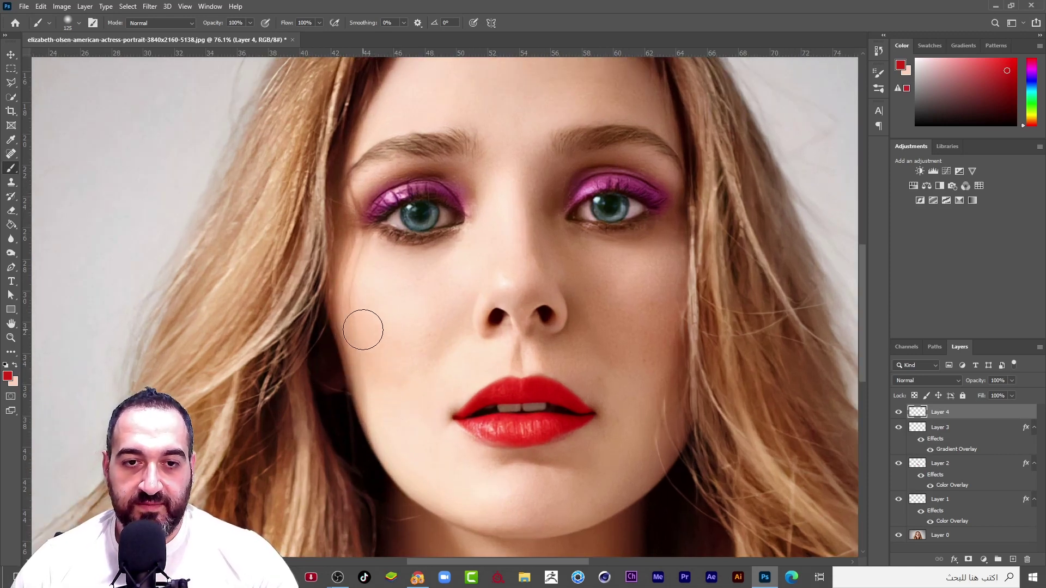
{"action": "scroll", "coordinate": [358, 331], "scroll_direction": "up", "scroll_amount": 1, "text": "alt"}
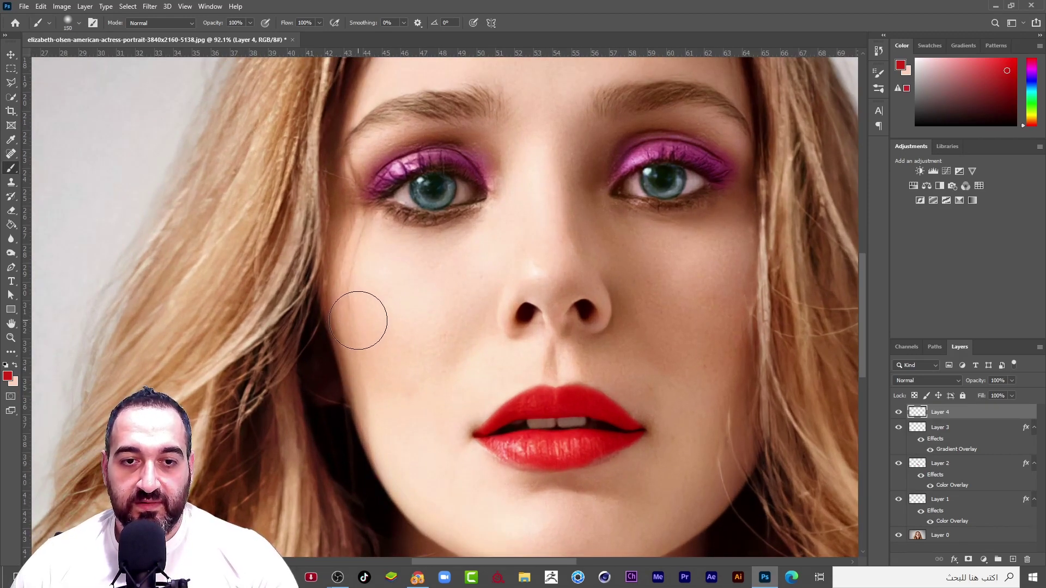
{"action": "mouse_move", "coordinate": [360, 316]}
{"action": "left_mouse_down"}
{"action": "mouse_move", "coordinate": [425, 285]}
{"action": "mouse_move", "coordinate": [446, 284]}
{"action": "mouse_move", "coordinate": [473, 305]}
{"action": "mouse_move", "coordinate": [445, 341]}
{"action": "mouse_move", "coordinate": [399, 366]}
{"action": "mouse_move", "coordinate": [376, 400]}
{"action": "mouse_move", "coordinate": [366, 355]}
{"action": "mouse_move", "coordinate": [447, 315]}
{"action": "mouse_move", "coordinate": [377, 332]}
{"action": "mouse_move", "coordinate": [359, 308]}
{"action": "left_mouse_up"}
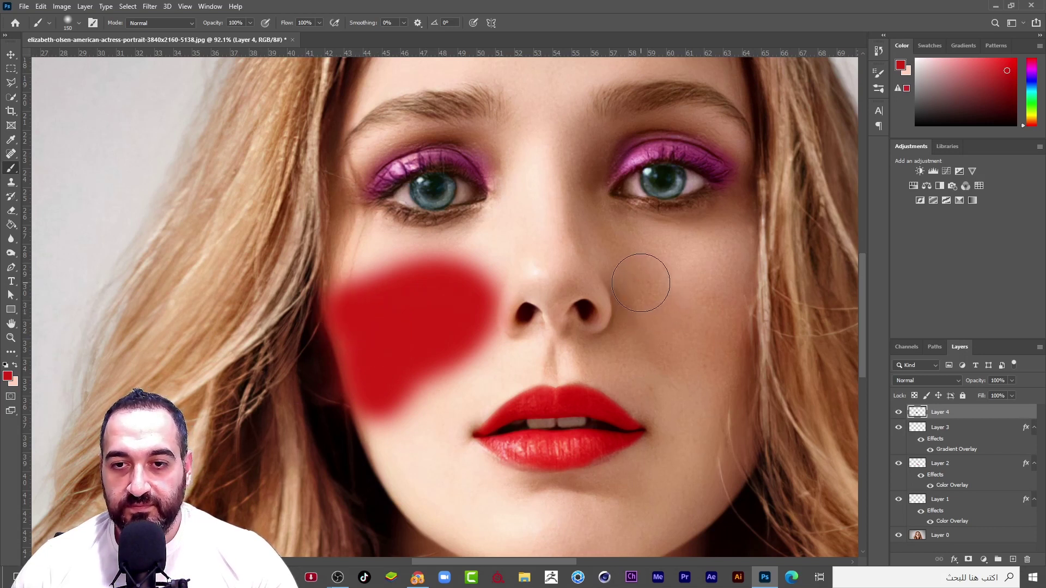
{"action": "mouse_move", "coordinate": [645, 281]}
{"action": "left_mouse_down"}
{"action": "mouse_move", "coordinate": [672, 342]}
{"action": "mouse_move", "coordinate": [731, 373]}
{"action": "mouse_move", "coordinate": [739, 286]}
{"action": "mouse_move", "coordinate": [705, 310]}
{"action": "mouse_move", "coordinate": [689, 297]}
{"action": "mouse_move", "coordinate": [658, 297]}
{"action": "mouse_move", "coordinate": [659, 334]}
{"action": "mouse_move", "coordinate": [731, 393]}
{"action": "left_mouse_up"}
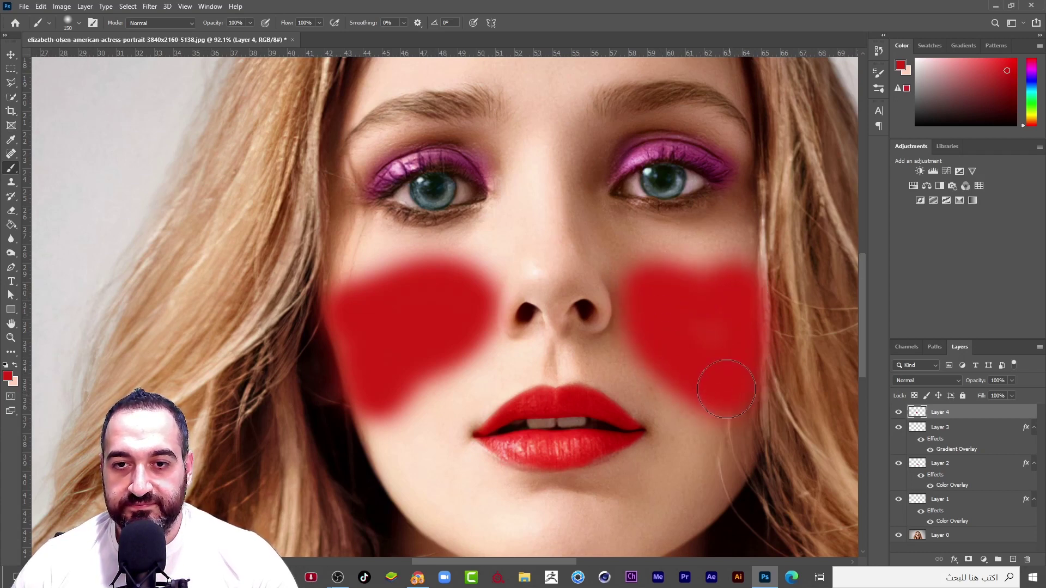
Step: Set Layer 4's blend mode to Hard Light, its fill to 28% and its opacity to 85%
{"action": "scroll", "coordinate": [304, 290], "scroll_direction": "down", "scroll_amount": 2}
{"action": "scroll", "coordinate": [537, 297], "scroll_direction": "up", "scroll_amount": 3}
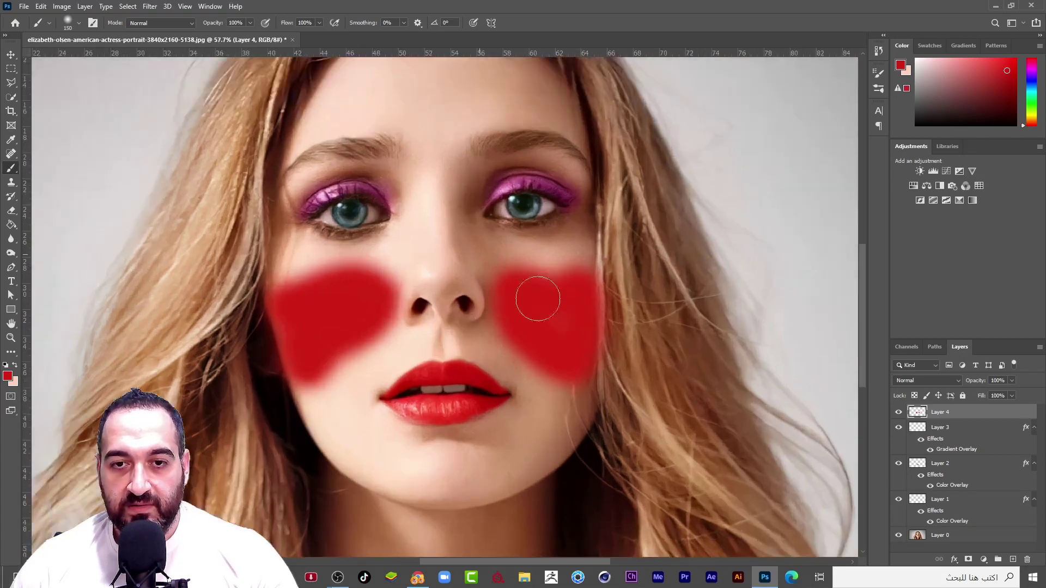
{"action": "left_click", "coordinate": [949, 381]}
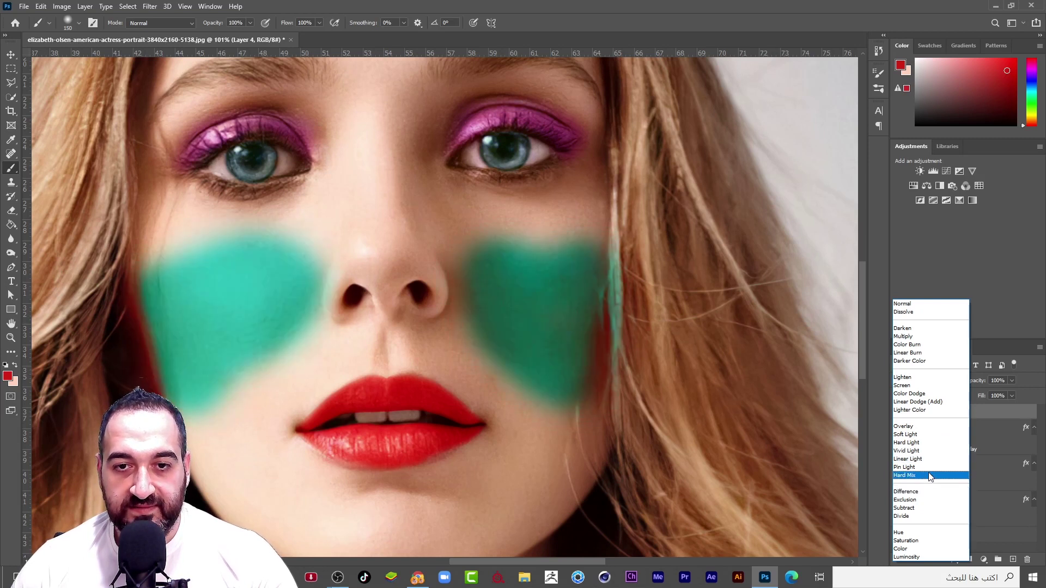
{"action": "left_click", "coordinate": [934, 443]}
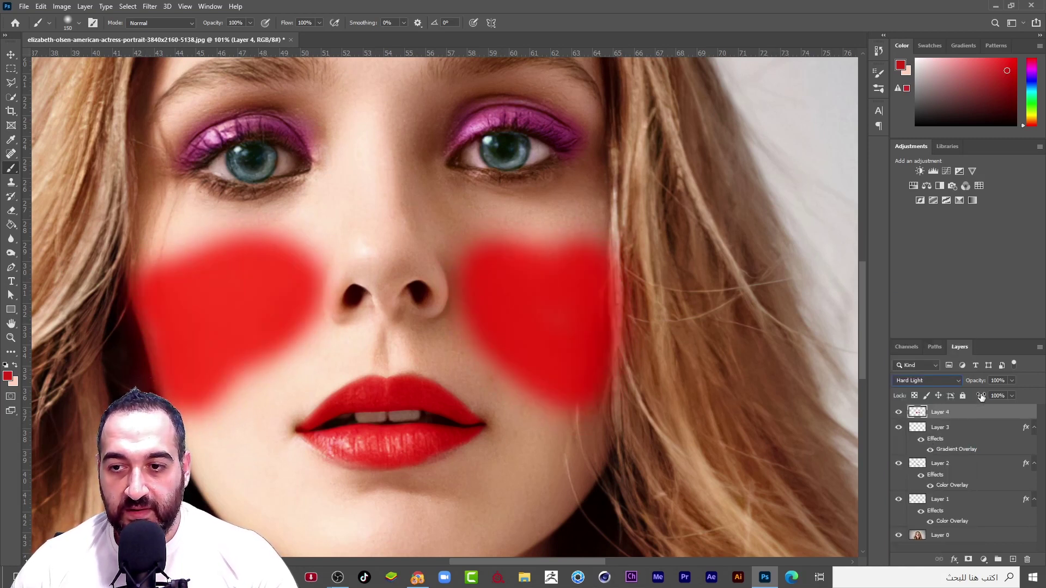
{"action": "left_click_drag", "start_coordinate": [974, 399], "coordinate": [956, 399]}
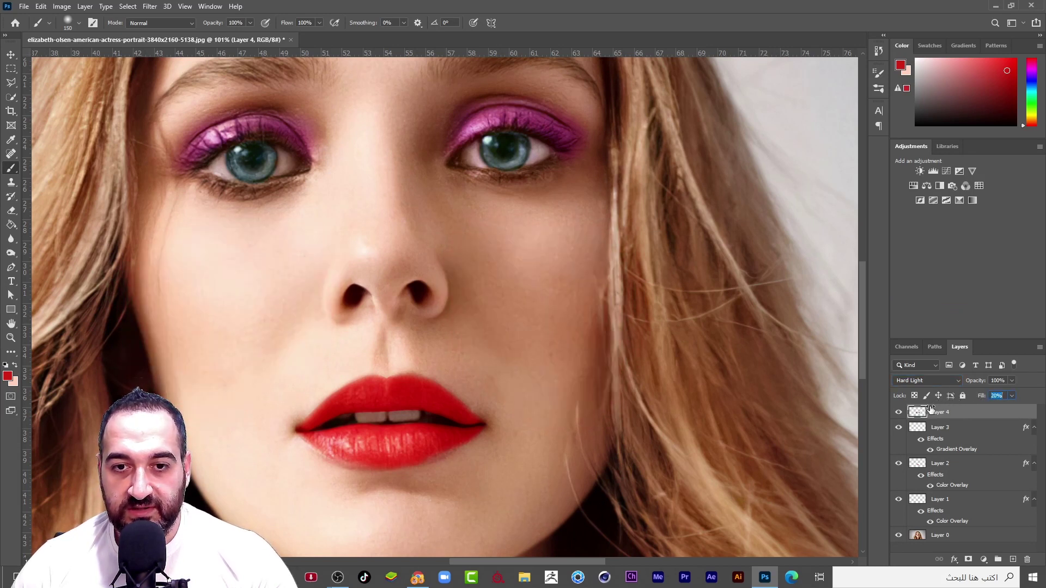
{"action": "left_click_drag", "start_coordinate": [931, 408], "coordinate": [936, 410]}
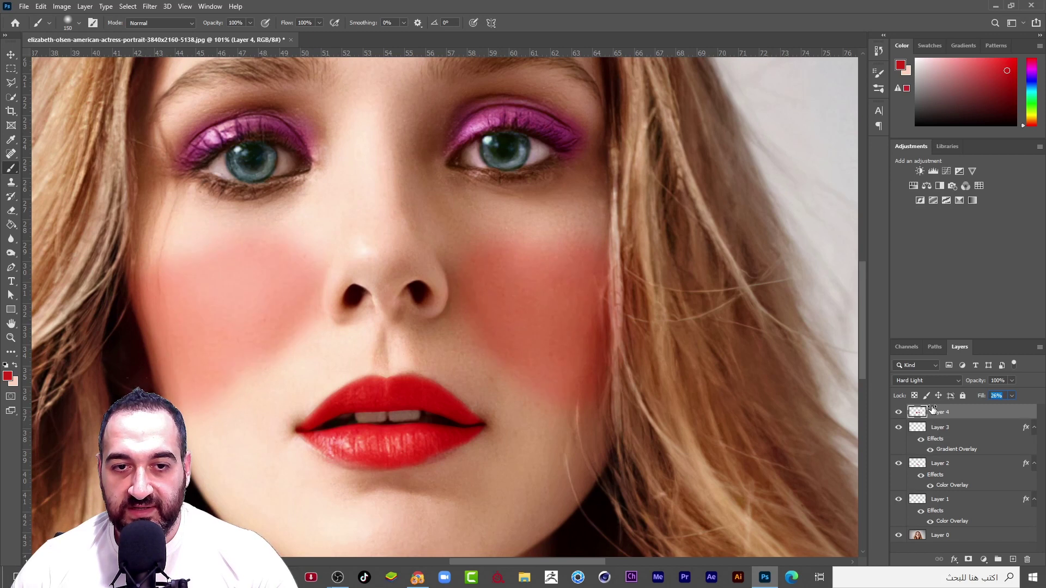
{"action": "left_click_drag", "start_coordinate": [936, 410], "coordinate": [937, 410]}
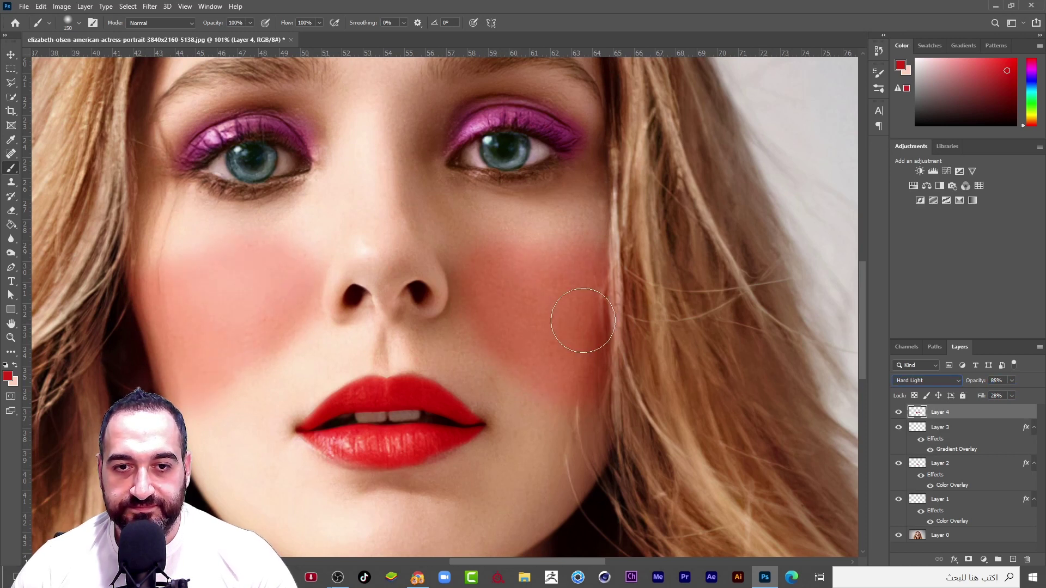
Step: Reselect the cheek blush on Layer 4 and lower the layer's opacity to 65%
{"action": "left_click", "coordinate": [998, 473]}
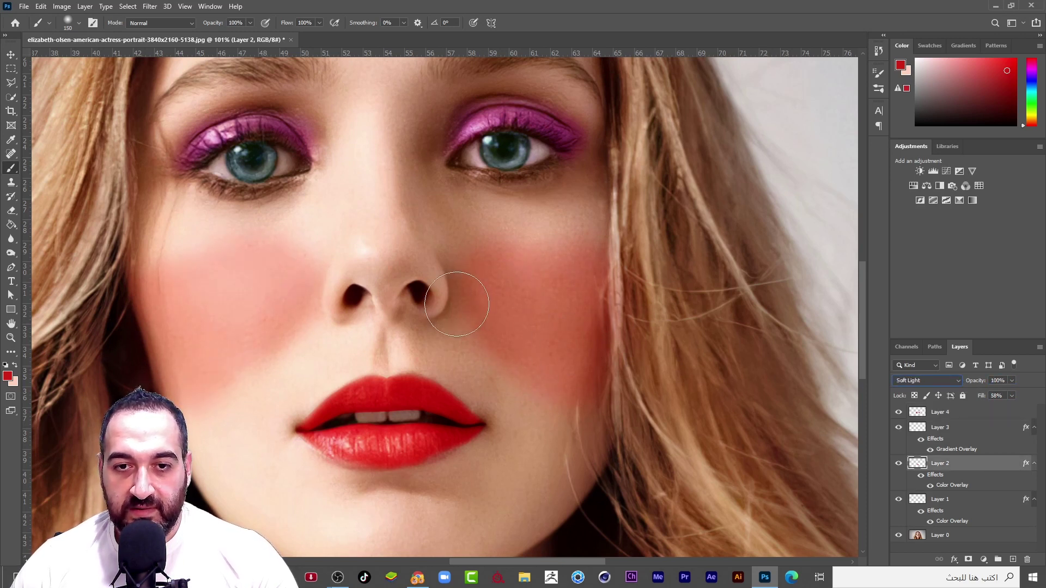
{"action": "left_click", "coordinate": [959, 413]}
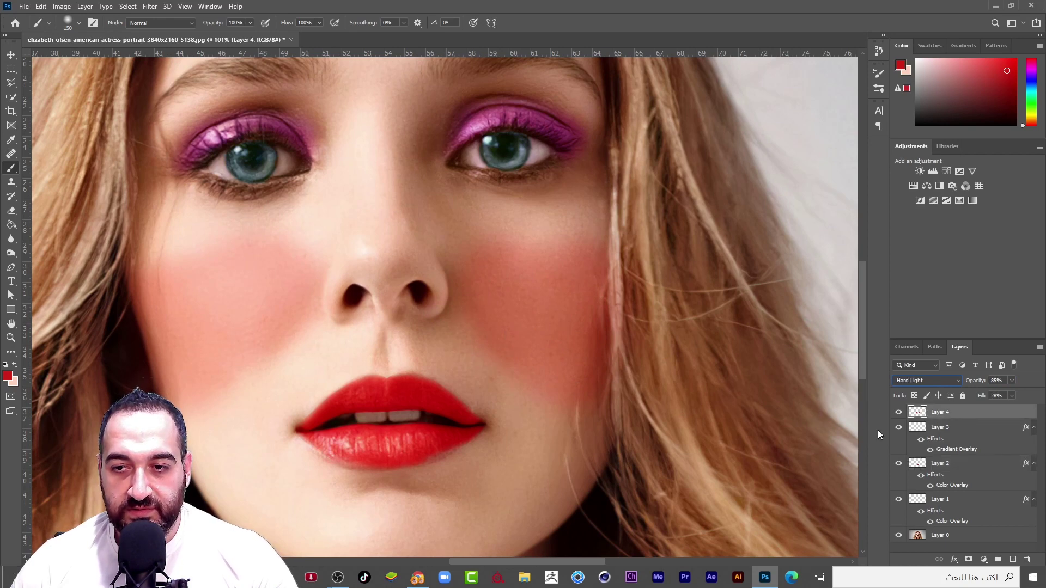
{"action": "left_click", "coordinate": [11, 54]}
{"action": "left_click", "coordinate": [385, 294]}
{"action": "key", "text": "ctrl+0"}
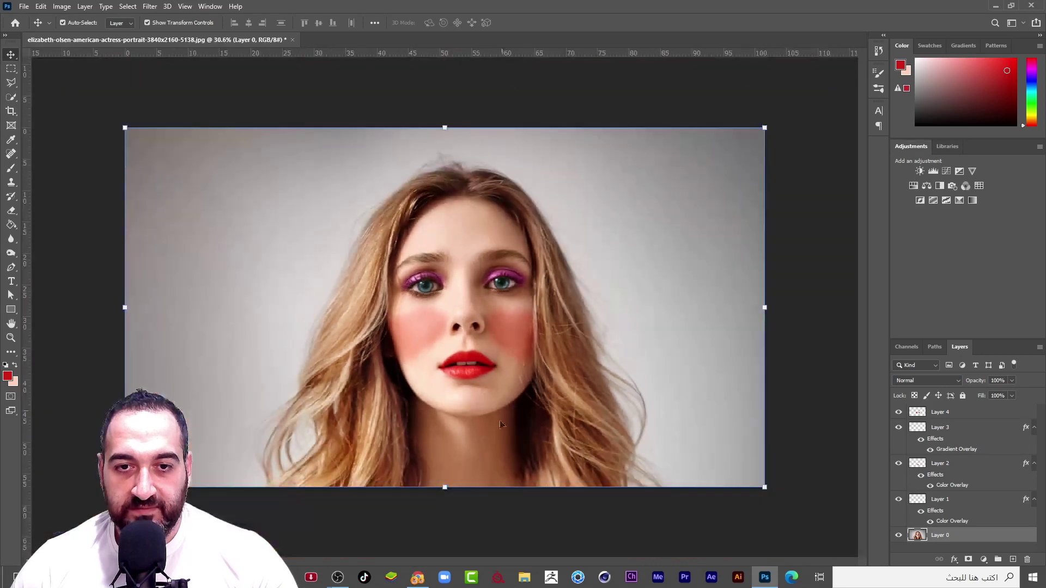
{"action": "left_click", "coordinate": [448, 533]}
{"action": "scroll", "coordinate": [489, 477], "scroll_direction": "up", "scroll_amount": 1}
{"action": "scroll", "coordinate": [442, 393], "scroll_direction": "up", "scroll_amount": 1}
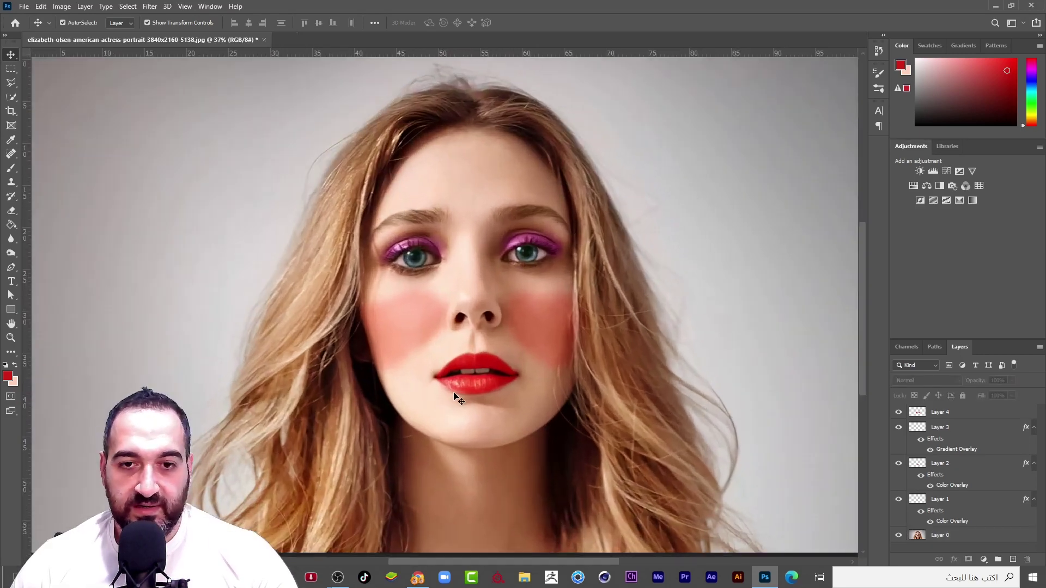
{"action": "left_click", "coordinate": [423, 331]}
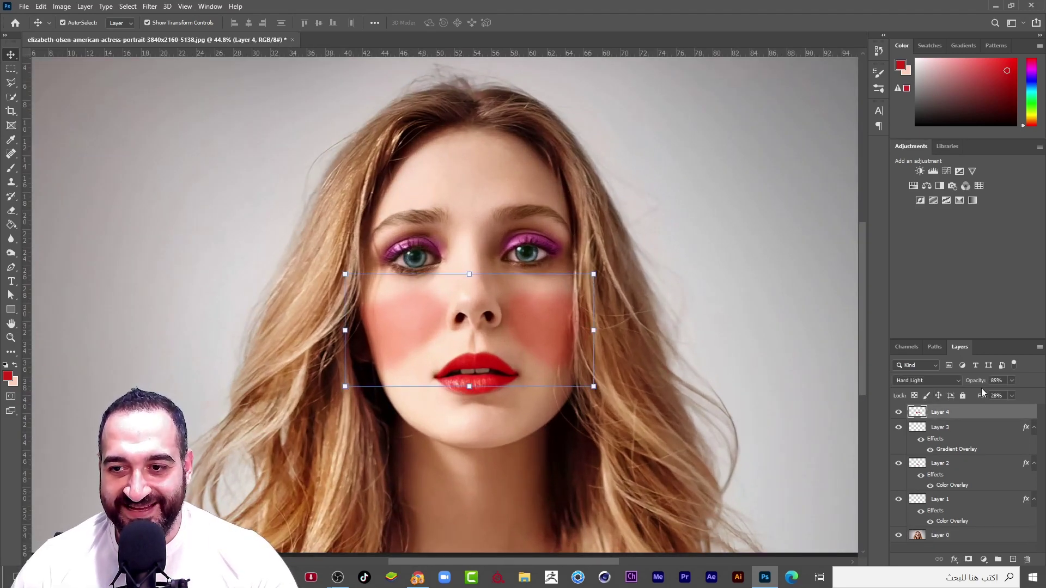
{"action": "left_click_drag", "start_coordinate": [977, 381], "coordinate": [967, 381]}
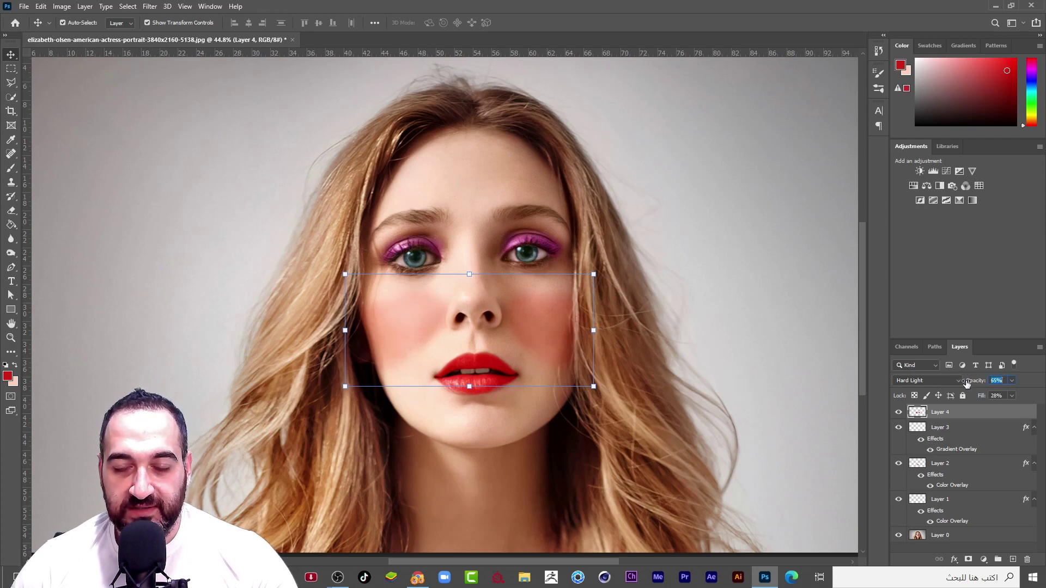
Step: Soften the edges of the blush on both cheeks of Layer 4 with the Eraser tool enlarged to 400 px
{"action": "scroll", "coordinate": [549, 402], "scroll_direction": "up", "scroll_amount": 1}
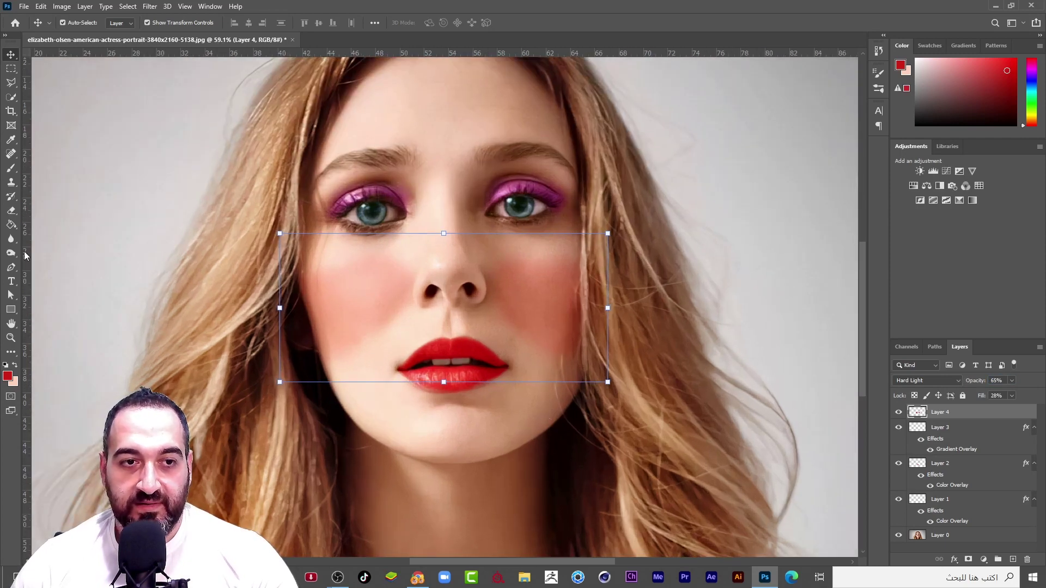
{"action": "left_click", "coordinate": [11, 210]}
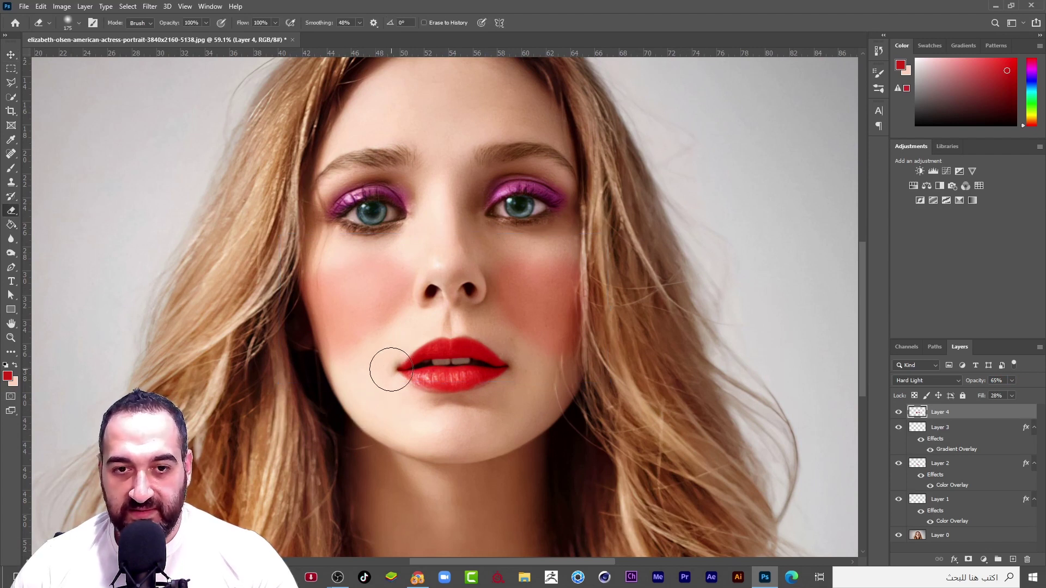
{"action": "key", "text": "bracketright"}
{"action": "key", "text": "bracketright"}
{"action": "key", "text": "bracketright"}
{"action": "key", "text": "bracketright"}
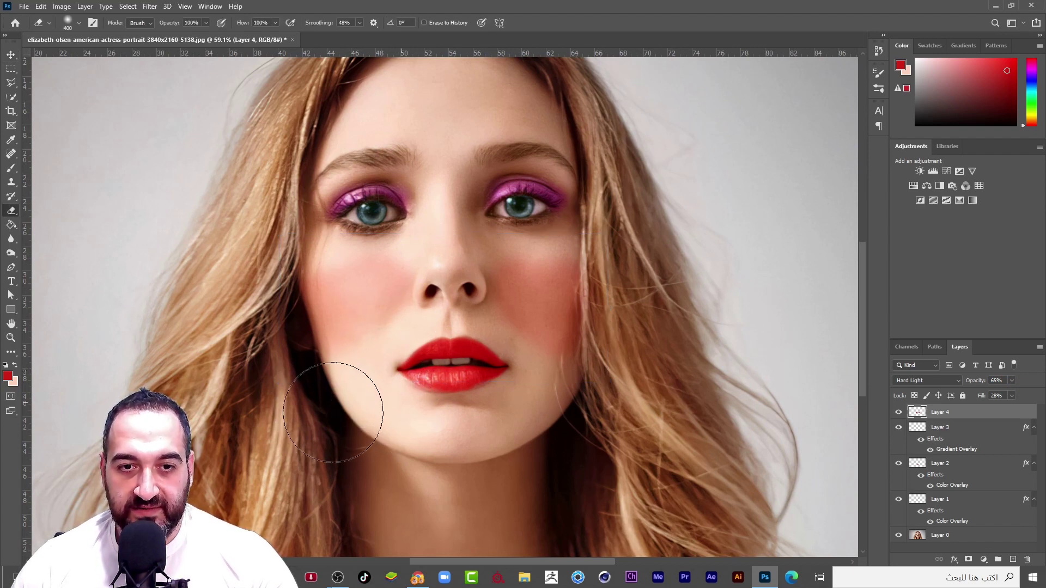
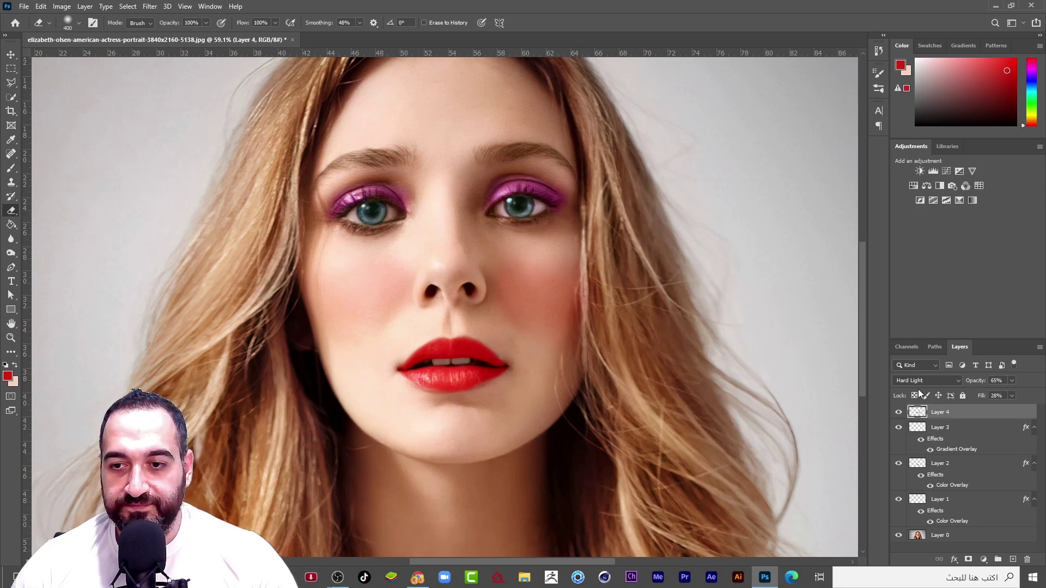
Step: Add a Soft Light color overlay at 51% opacity to Layer 4 and set its color to red e22f2f
{"action": "right_click", "coordinate": [941, 419]}
{"action": "left_click", "coordinate": [823, 121]}
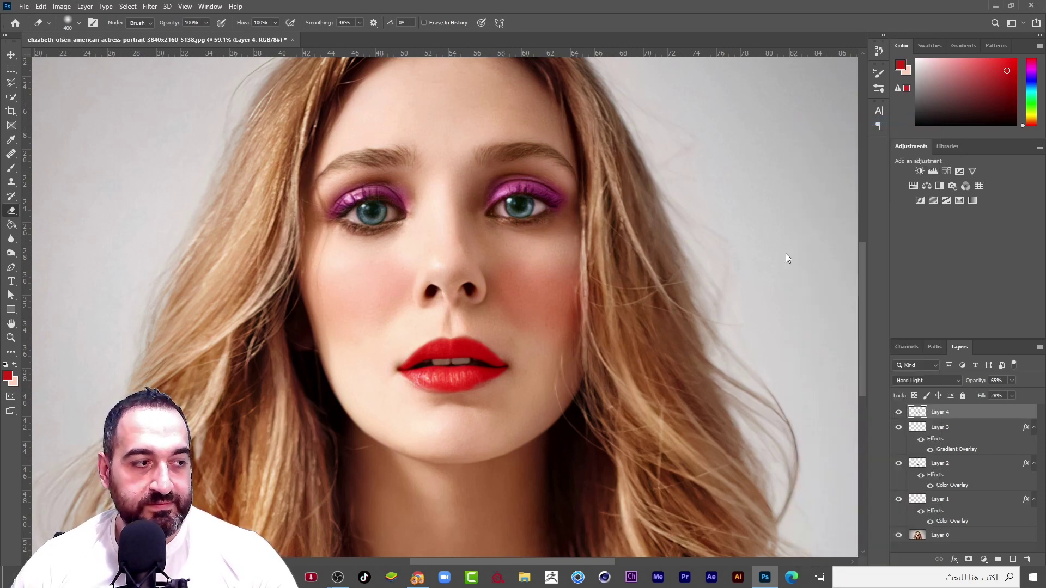
{"action": "left_click", "coordinate": [669, 279]}
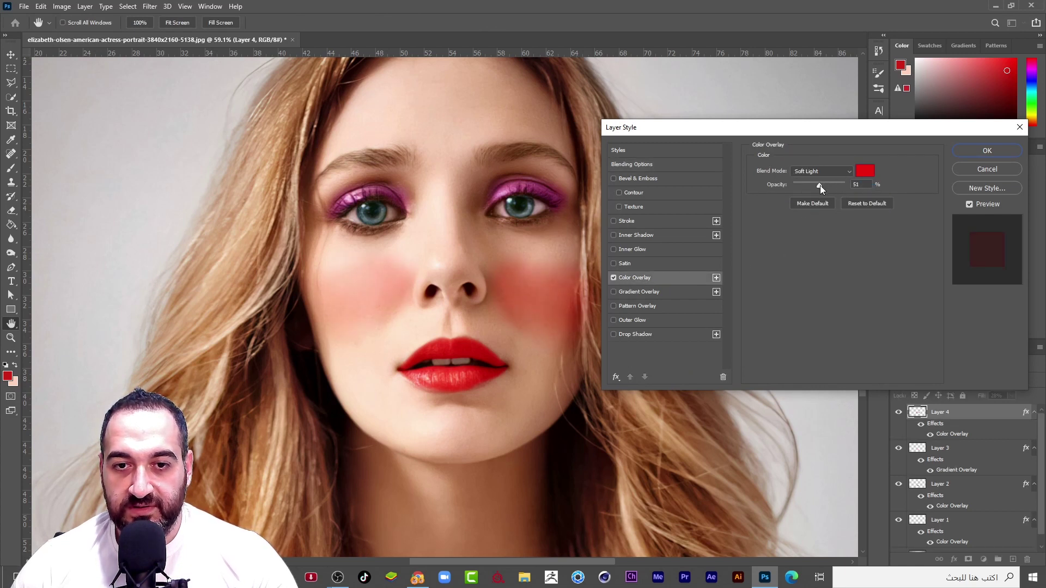
{"action": "left_click", "coordinate": [866, 171]}
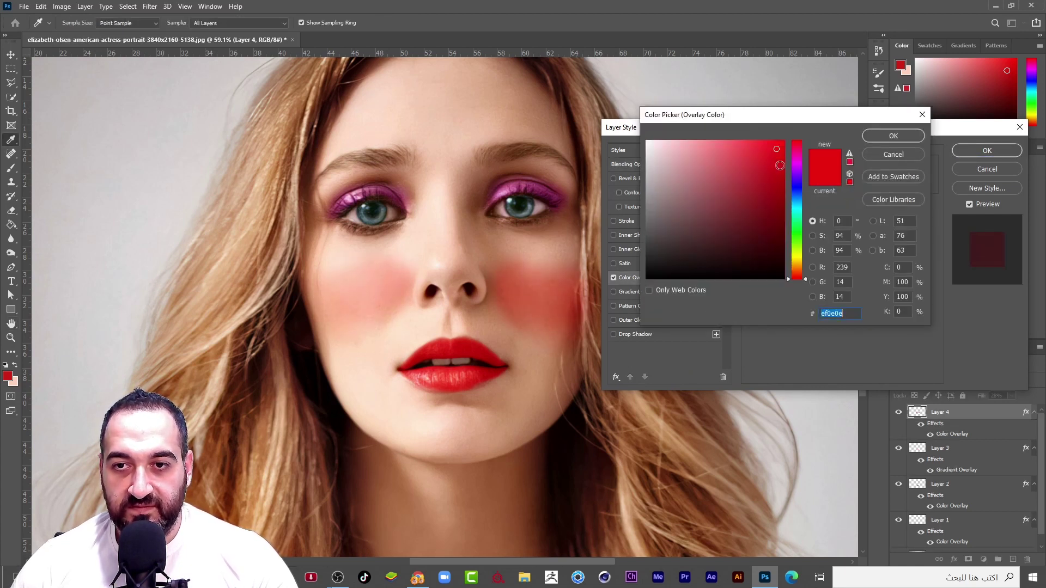
{"action": "left_click_drag", "start_coordinate": [780, 165], "coordinate": [757, 157]}
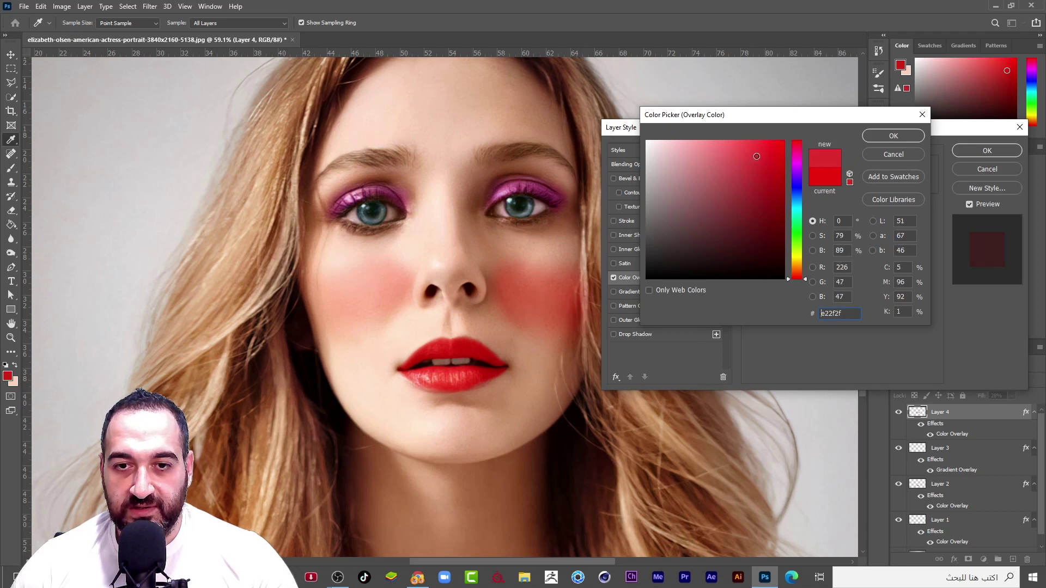
{"action": "left_click", "coordinate": [882, 140]}
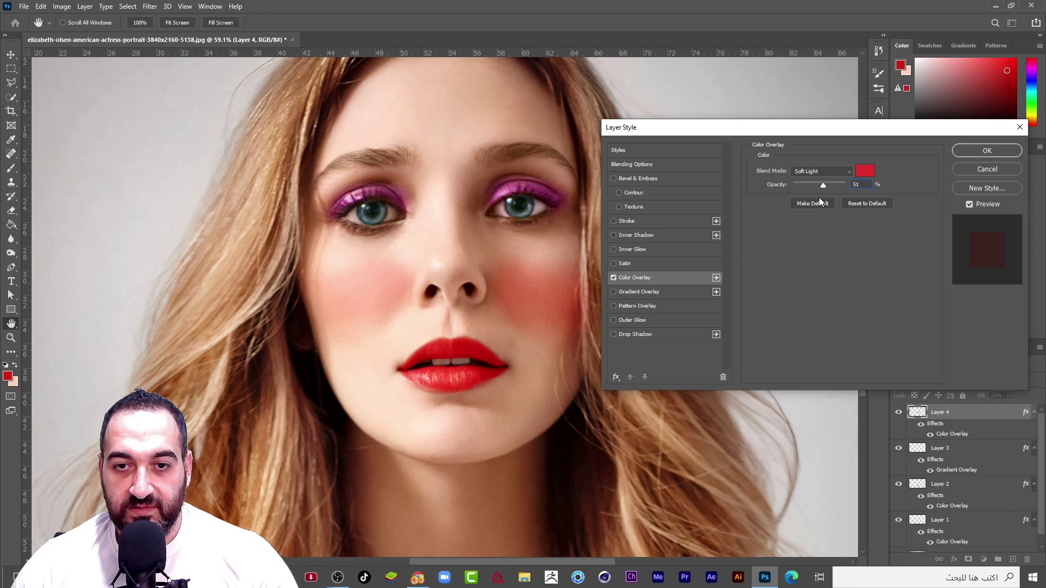
Step: Try the Darker Color, Screen, Overlay and Lighter Color blend modes on Layer 4's color overlay, varying its opacity
{"action": "left_click", "coordinate": [822, 172]}
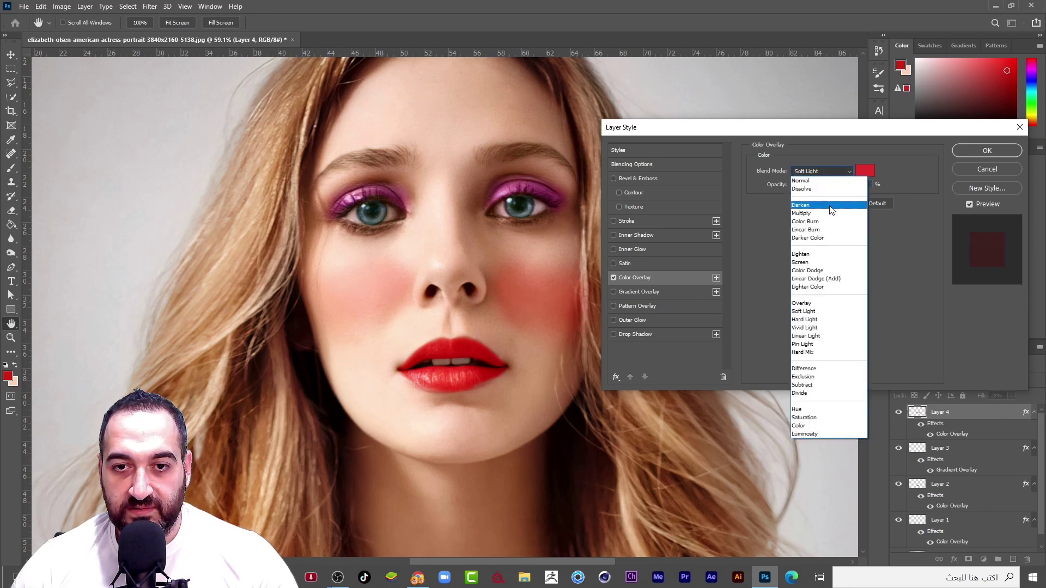
{"action": "left_click", "coordinate": [818, 238]}
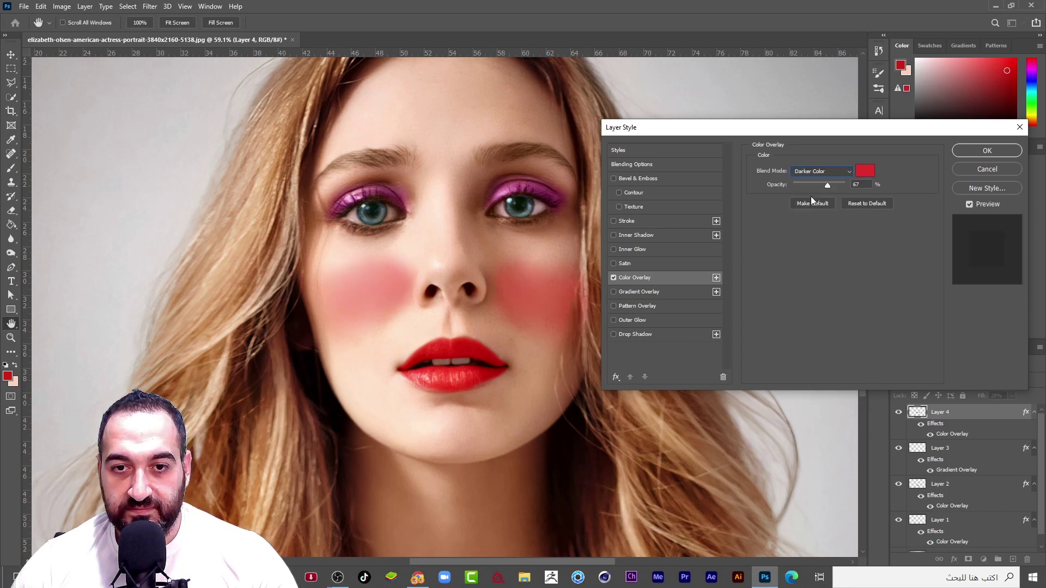
{"action": "scroll", "coordinate": [811, 172], "scroll_direction": "down", "scroll_amount": 3}
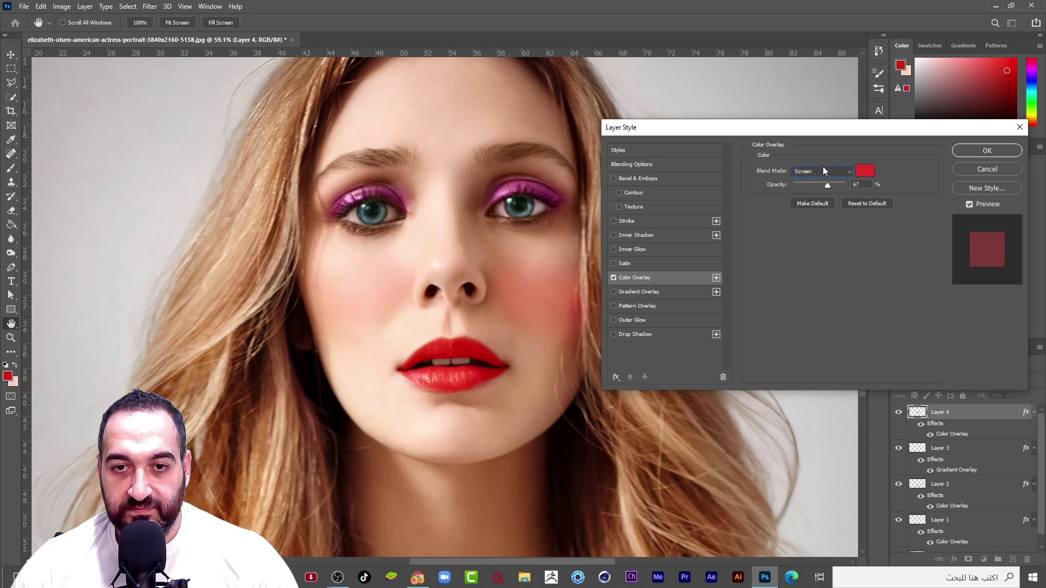
{"action": "scroll", "coordinate": [824, 171], "scroll_direction": "down", "scroll_amount": 2}
{"action": "scroll", "coordinate": [824, 171], "scroll_direction": "down", "scroll_amount": 2}
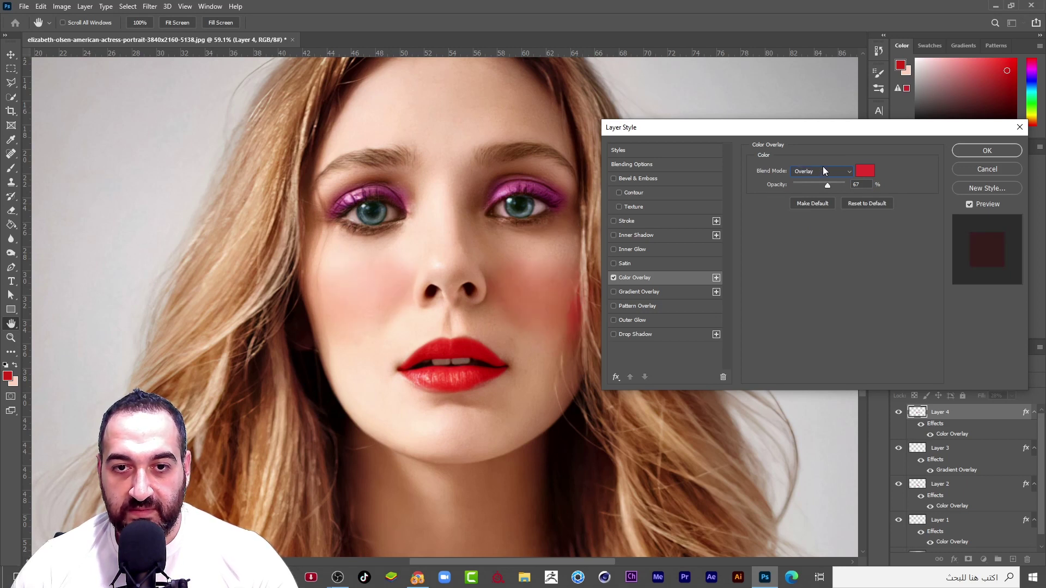
{"action": "scroll", "coordinate": [824, 171], "scroll_direction": "up", "scroll_amount": 2}
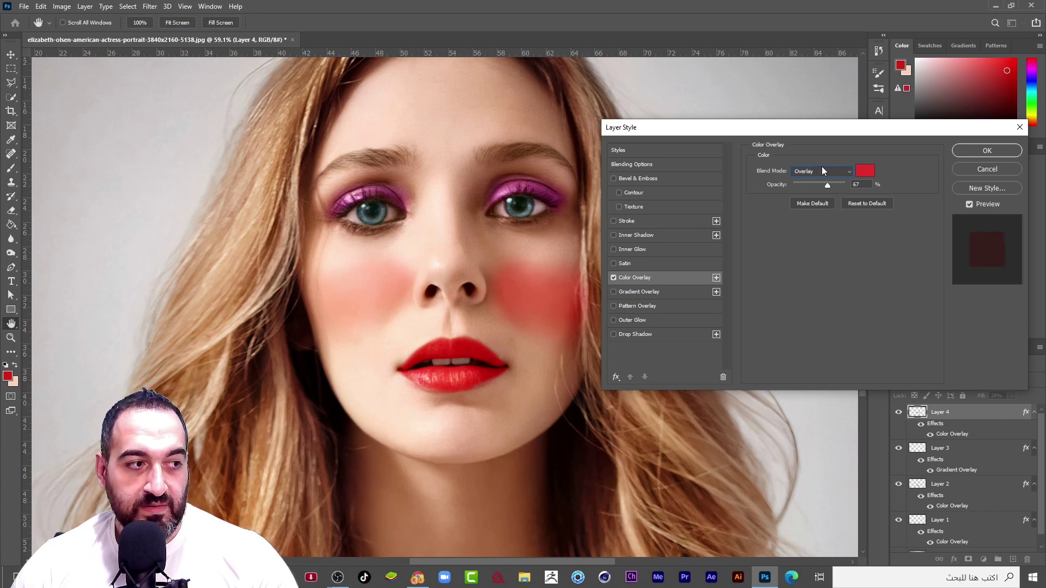
{"action": "scroll", "coordinate": [822, 171], "scroll_direction": "up", "scroll_amount": 1}
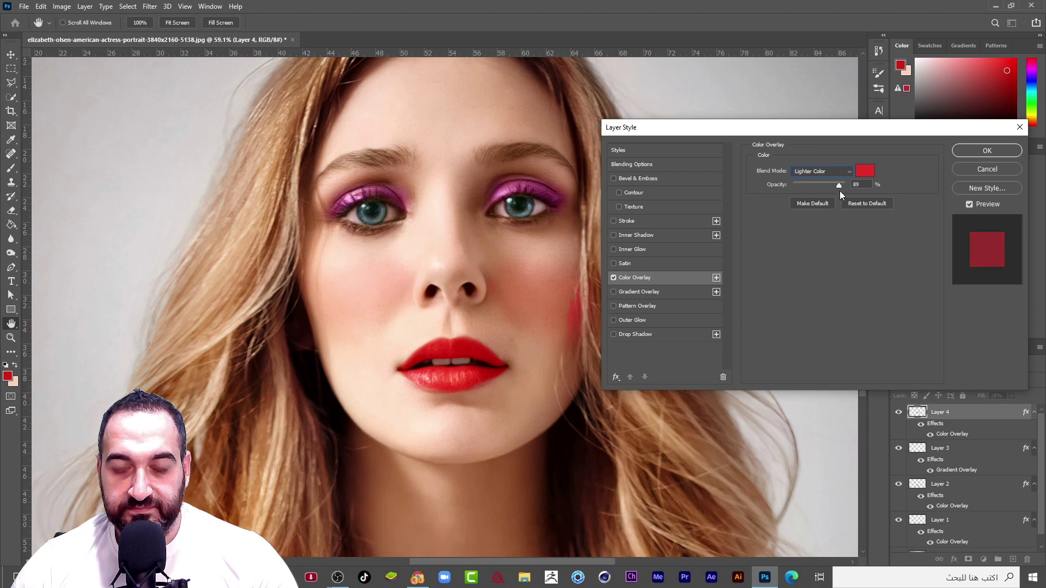
{"action": "left_click_drag", "start_coordinate": [840, 191], "coordinate": [792, 192]}
{"action": "left_click", "coordinate": [832, 185]}
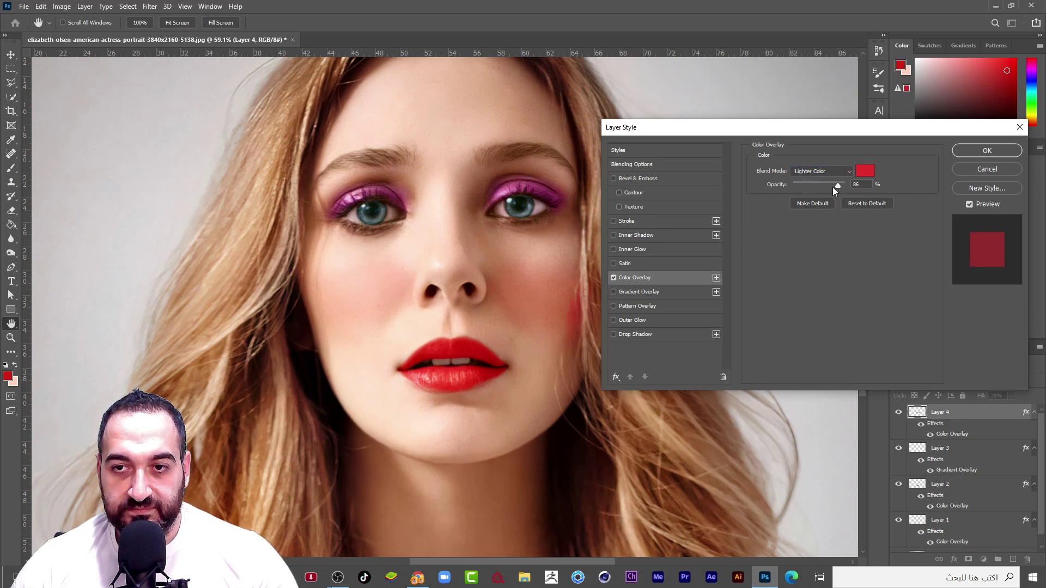
Step: Try the Dissolve, Color Burn, Lighten and Linear Dodge (Add) blend modes on Layer 4's color overlay
{"action": "left_click", "coordinate": [822, 172]}
{"action": "left_click", "coordinate": [801, 180]}
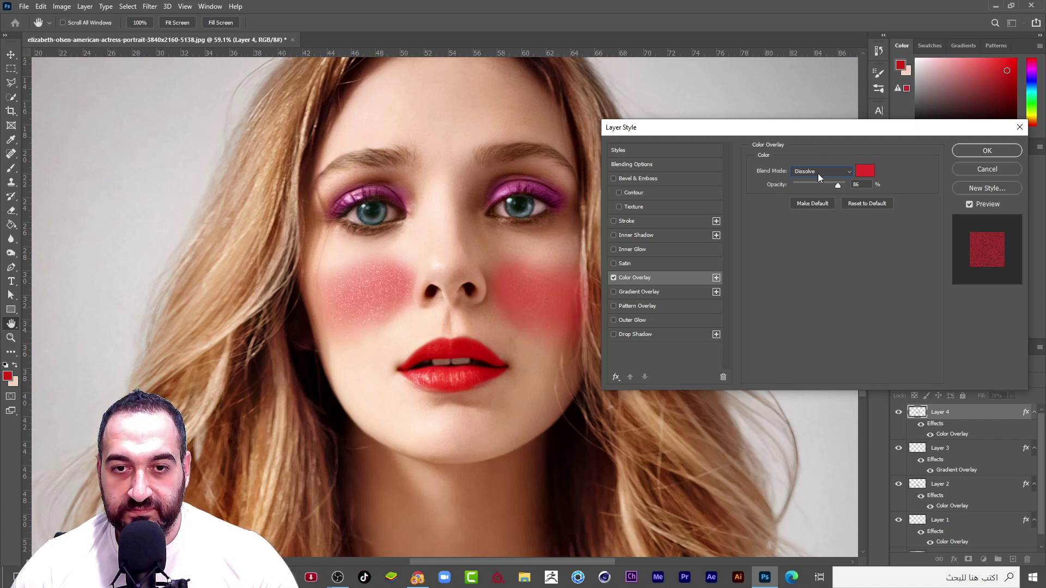
{"action": "scroll", "coordinate": [819, 173], "scroll_direction": "down", "scroll_amount": 3}
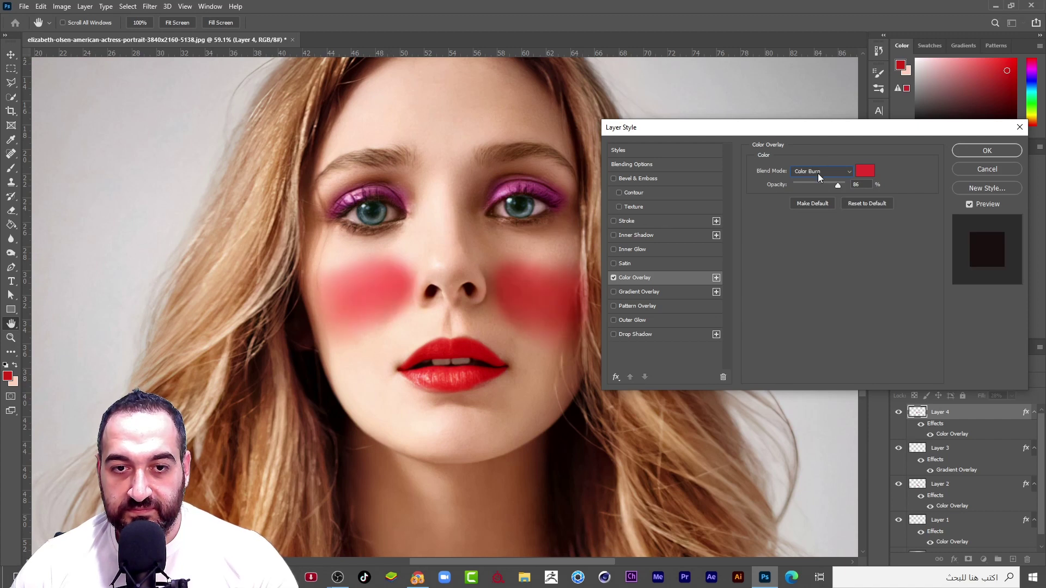
{"action": "scroll", "coordinate": [819, 174], "scroll_direction": "down", "scroll_amount": 2}
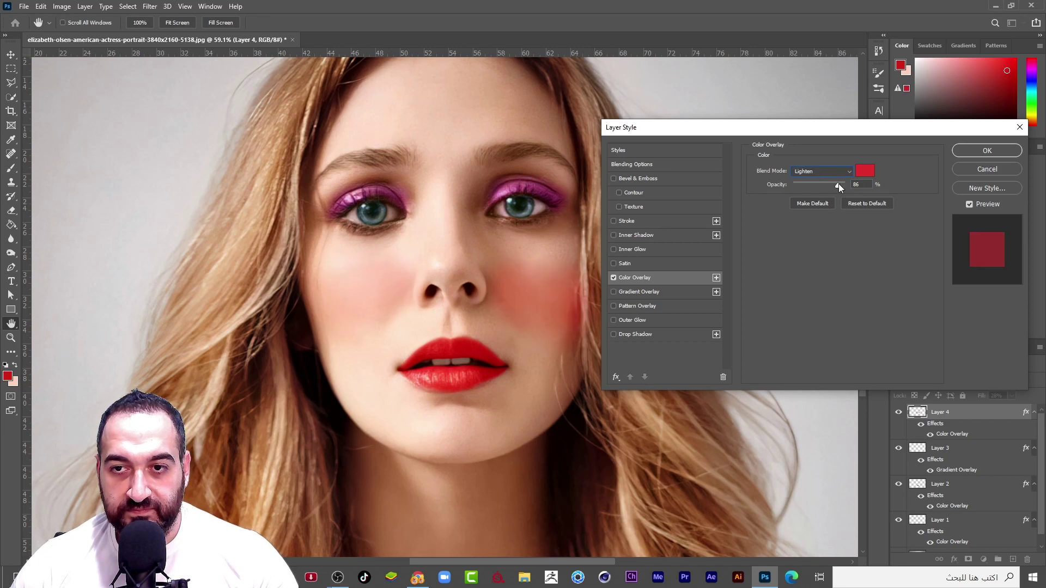
{"action": "left_click", "coordinate": [833, 172]}
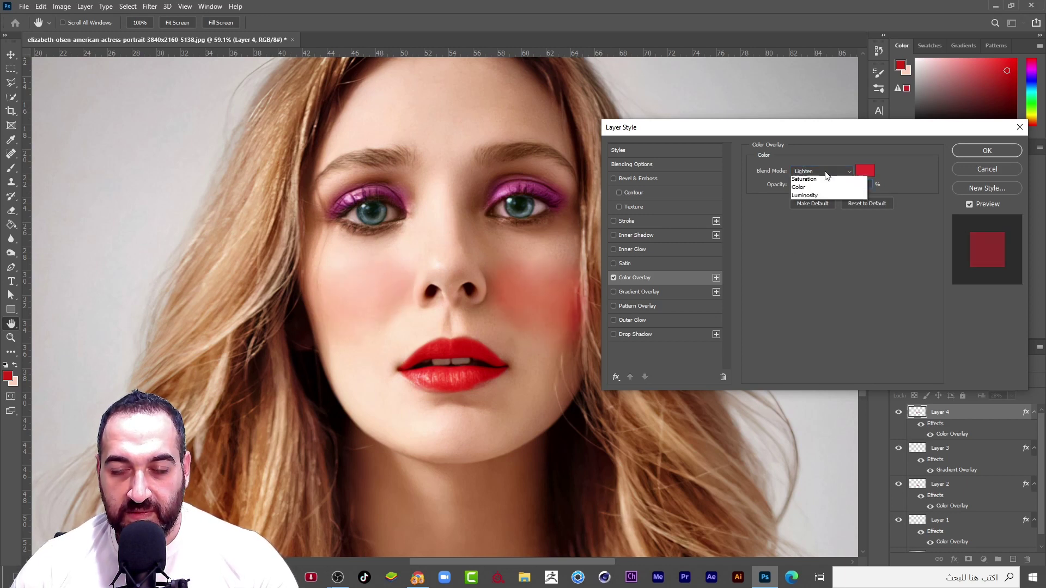
{"action": "left_click", "coordinate": [832, 278]}
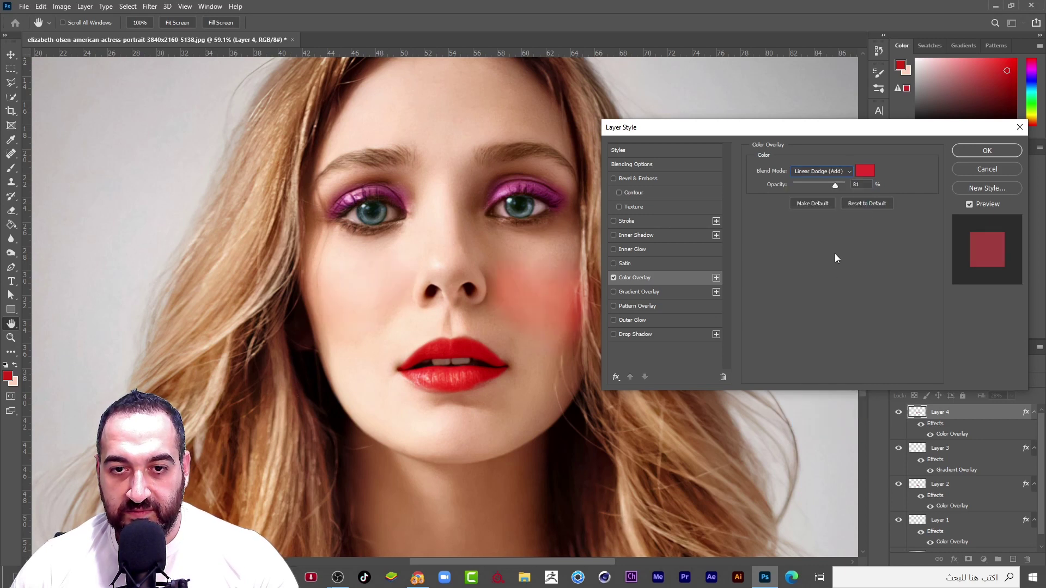
Step: Set Layer 4's color overlay to Hard Light at 46% opacity and apply the layer style
{"action": "left_click", "coordinate": [816, 171]}
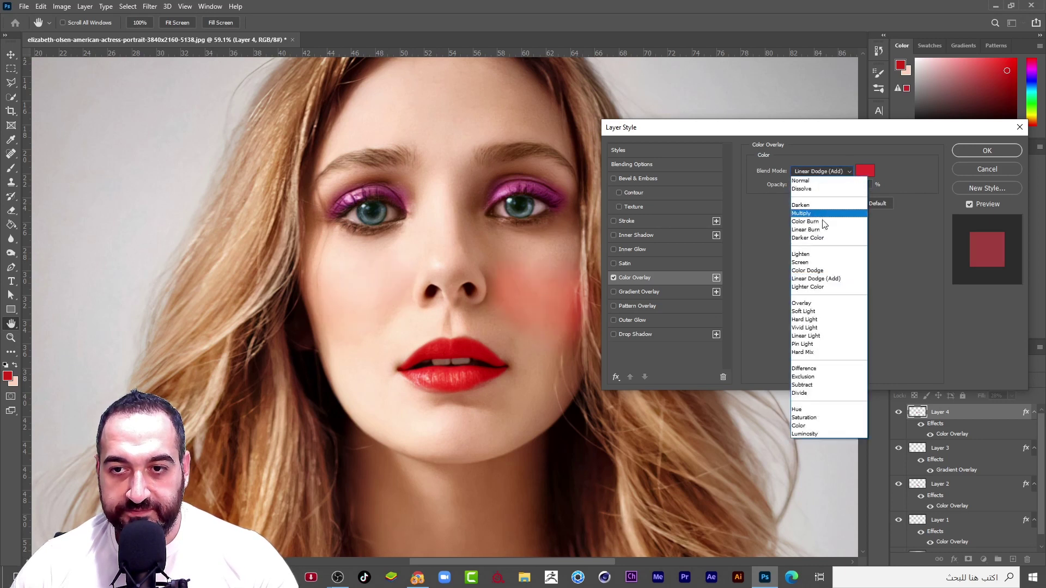
{"action": "left_click", "coordinate": [825, 321]}
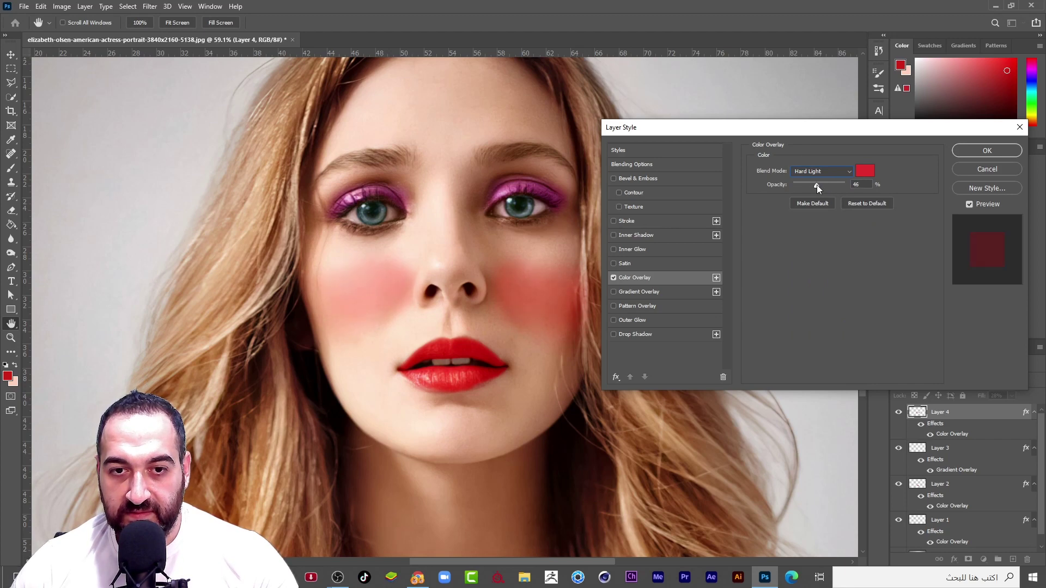
{"action": "left_click", "coordinate": [975, 152]}
Step: Erase the excess blush along the outer cheek edge near the hair on Layer 4 with the Eraser at about 300 px
{"action": "key", "text": "e"}
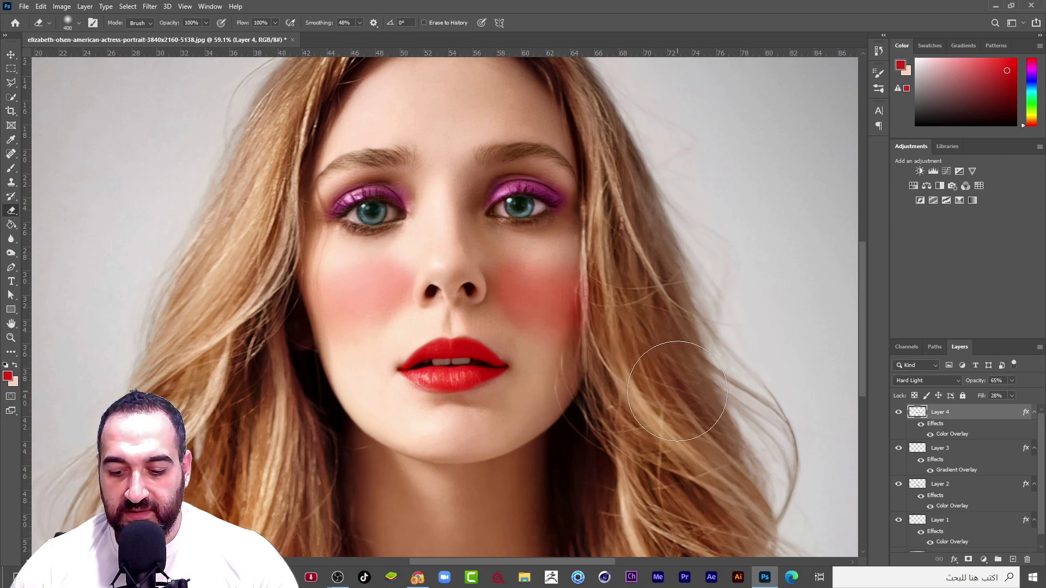
{"action": "key", "text": "bracketleft"}
{"action": "key", "text": "bracketleft"}
{"action": "key", "text": "bracketleft"}
{"action": "key", "text": "bracketleft"}
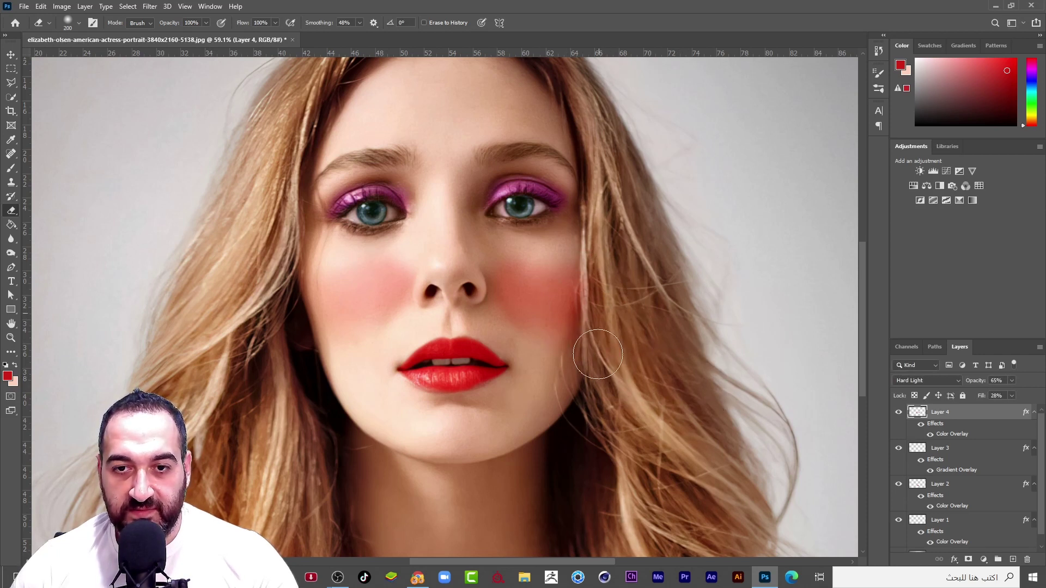
{"action": "key", "text": "bracketright"}
{"action": "key", "text": "bracketright"}
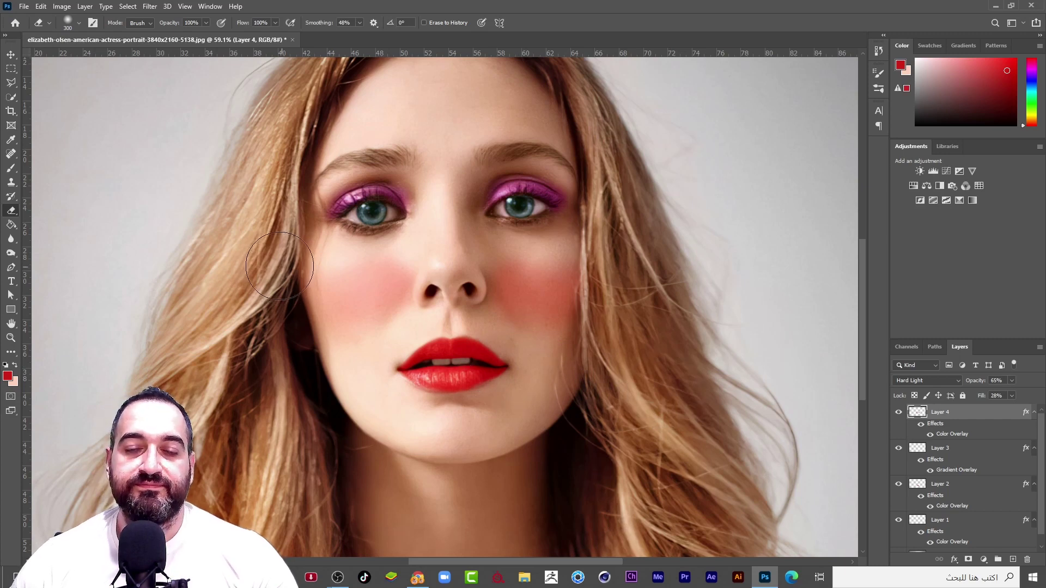
{"action": "scroll", "coordinate": [627, 376], "scroll_direction": "down", "scroll_amount": 5}
{"action": "scroll", "coordinate": [557, 488], "scroll_direction": "up", "scroll_amount": 5}
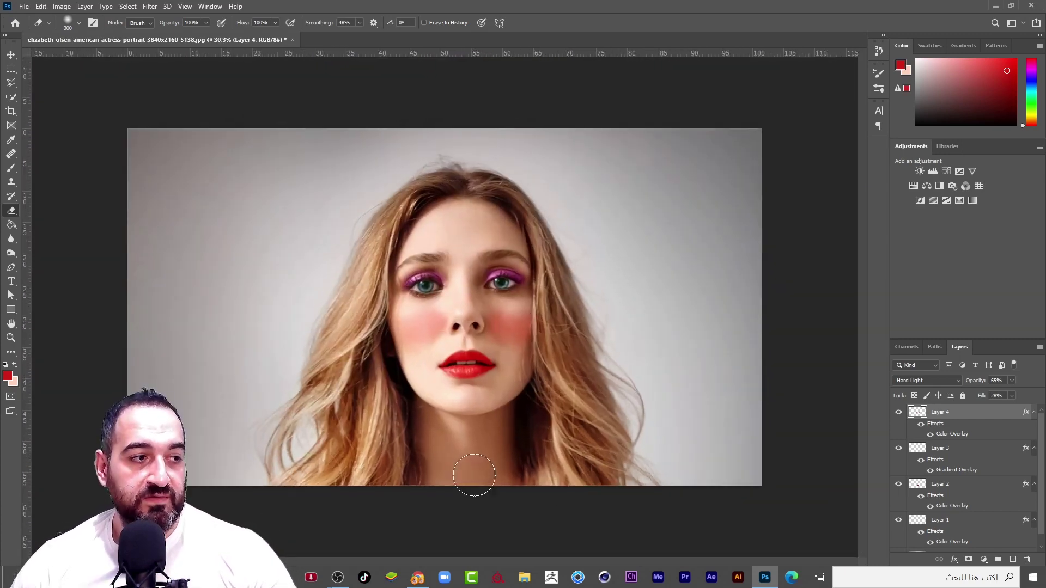
{"action": "key", "text": "bracketleft"}
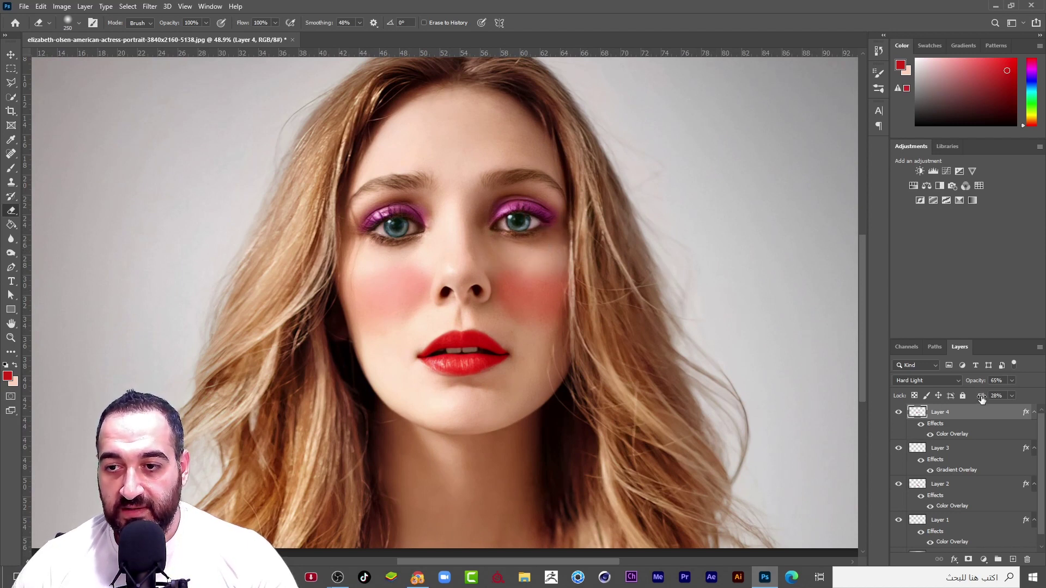
Step: Set Layer 4's fill to 25% and its opacity to 55%
{"action": "type", "text": "80"}
{"action": "key", "text": "Return"}
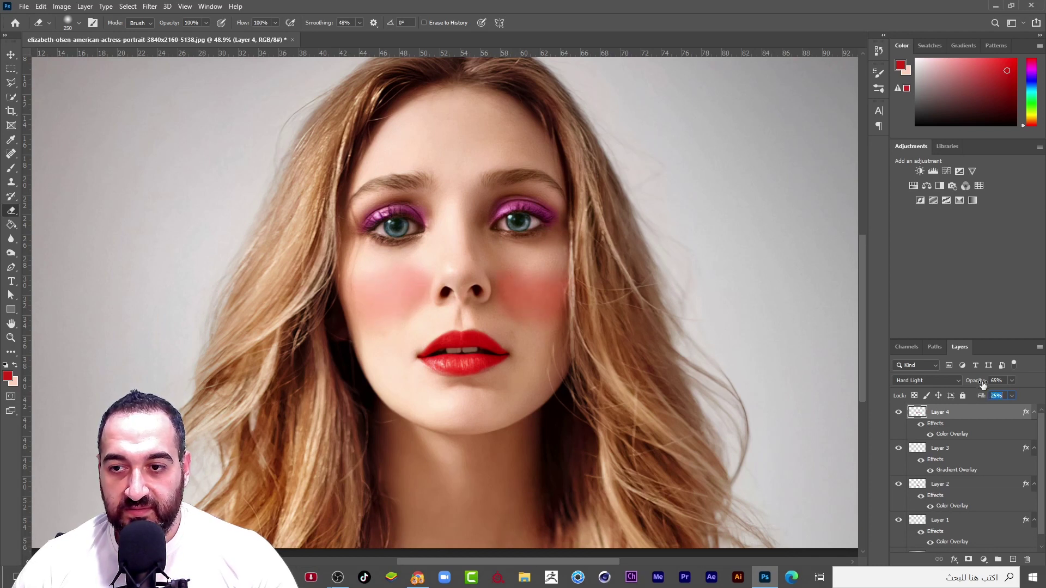
{"action": "left_click_drag", "start_coordinate": [983, 384], "coordinate": [964, 387]}
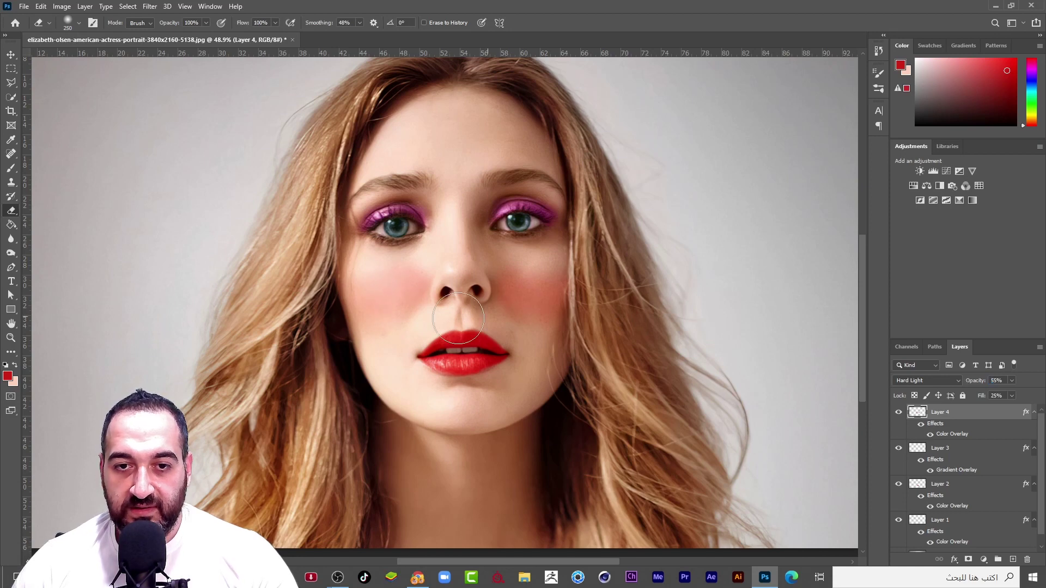
Step: Soften the lower edges of the blush on both cheeks of Layer 4 with the Eraser enlarged to 400 px
{"action": "scroll", "coordinate": [537, 412], "scroll_direction": "down", "scroll_amount": 2}
{"action": "scroll", "coordinate": [331, 234], "scroll_direction": "down", "scroll_amount": 2}
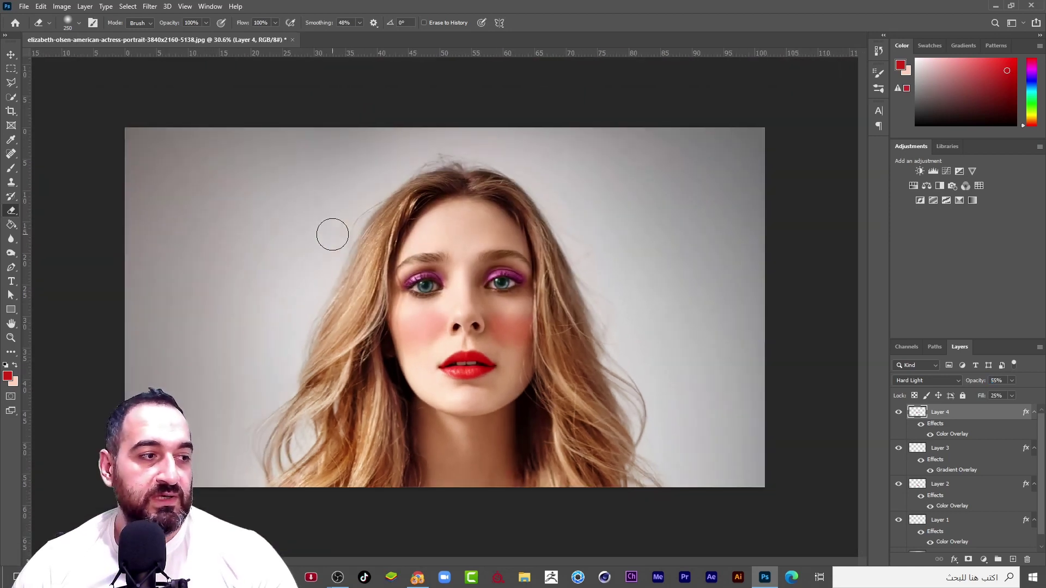
{"action": "scroll", "coordinate": [413, 431], "scroll_direction": "up", "scroll_amount": 1}
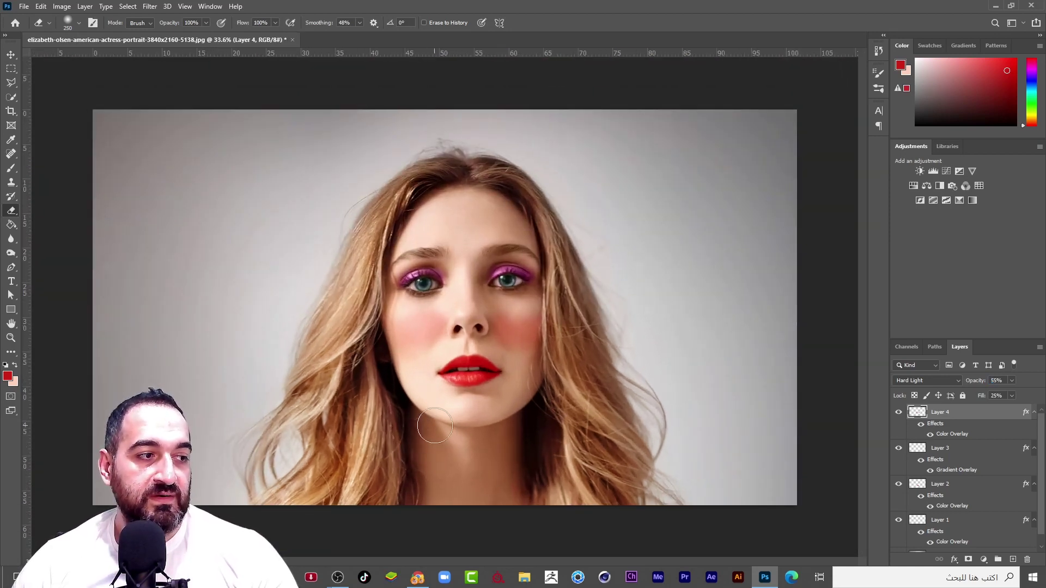
{"action": "scroll", "coordinate": [414, 431], "scroll_direction": "up", "scroll_amount": 3}
{"action": "key", "text": "bracketright"}
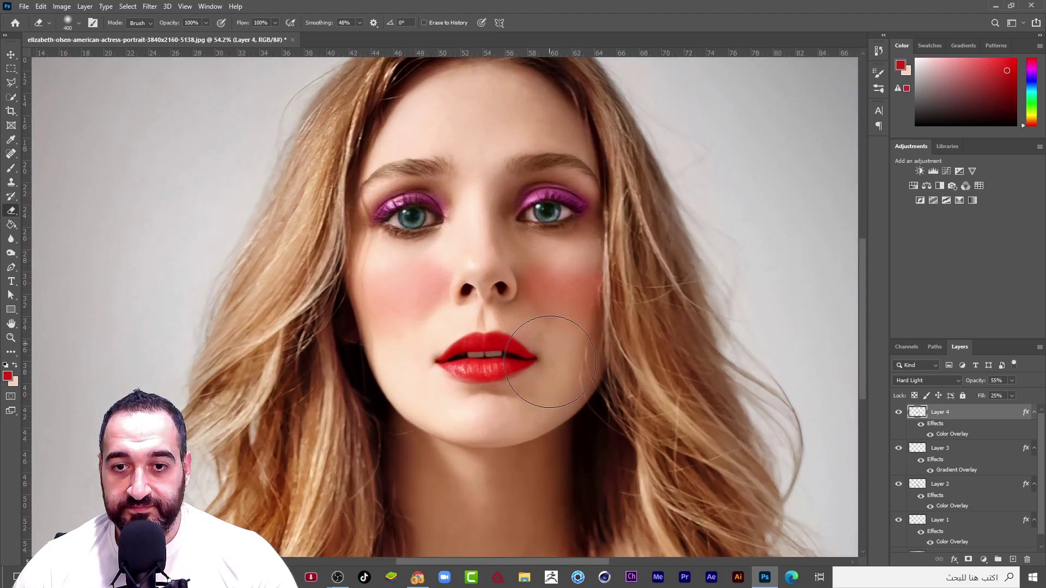
{"action": "key", "text": "bracketright"}
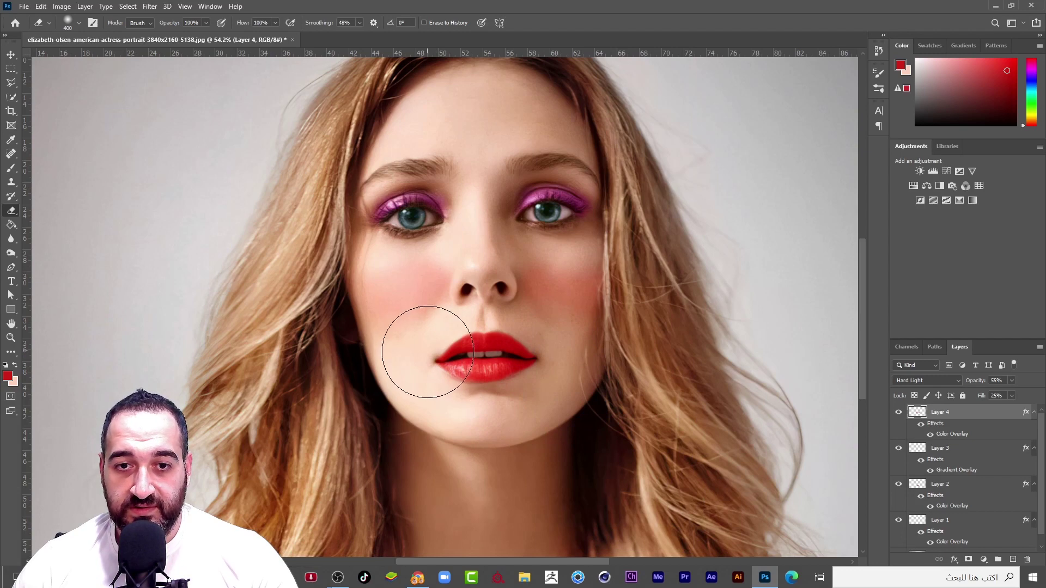
{"action": "scroll", "coordinate": [374, 346], "scroll_direction": "down", "scroll_amount": 1}
{"action": "scroll", "coordinate": [329, 331], "scroll_direction": "down", "scroll_amount": 5}
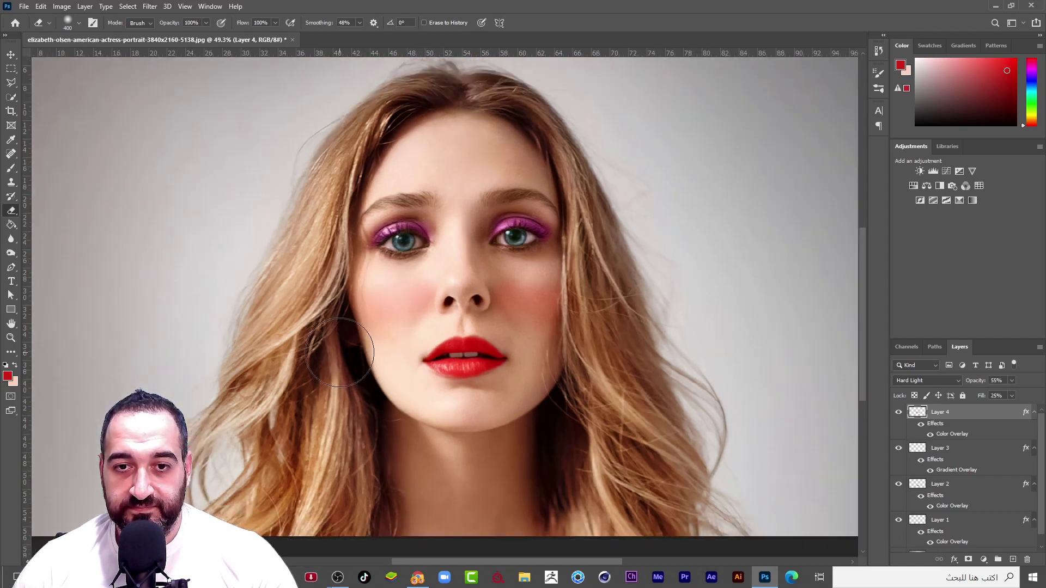
Step: Set Layer 4's opacity to 70% and check the blush against the whole portrait
{"action": "scroll", "coordinate": [361, 442], "scroll_direction": "up", "scroll_amount": 3}
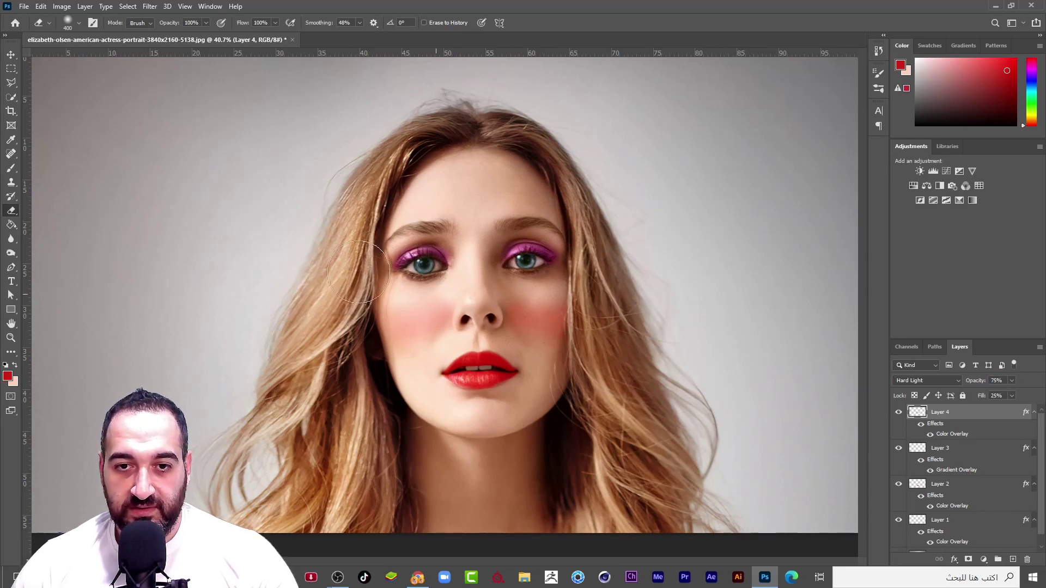
{"action": "scroll", "coordinate": [457, 414], "scroll_direction": "down", "scroll_amount": 2}
{"action": "scroll", "coordinate": [457, 408], "scroll_direction": "up", "scroll_amount": 3}
{"action": "scroll", "coordinate": [456, 407], "scroll_direction": "up", "scroll_amount": 1}
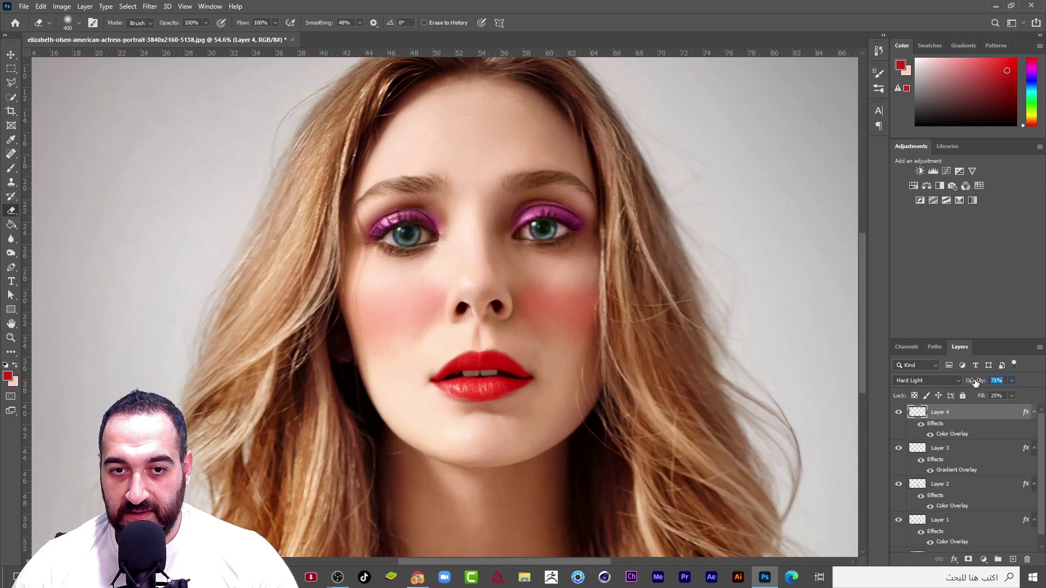
{"action": "scroll", "coordinate": [256, 269], "scroll_direction": "down", "scroll_amount": 3}
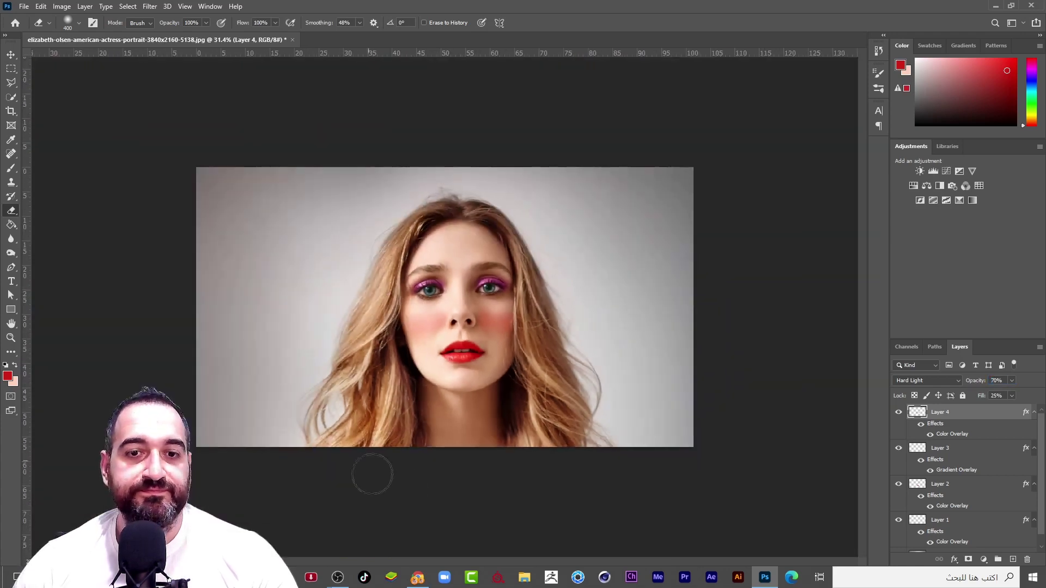
{"action": "scroll", "coordinate": [478, 509], "scroll_direction": "up", "scroll_amount": 1}
{"action": "scroll", "coordinate": [488, 484], "scroll_direction": "up", "scroll_amount": 2}
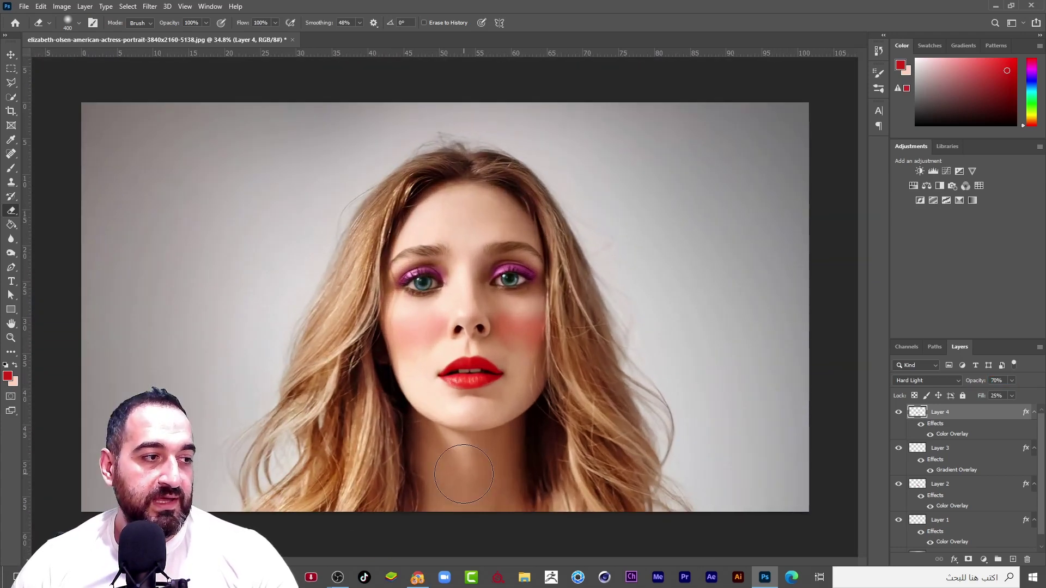
{"action": "scroll", "coordinate": [496, 469], "scroll_direction": "up", "scroll_amount": 1}
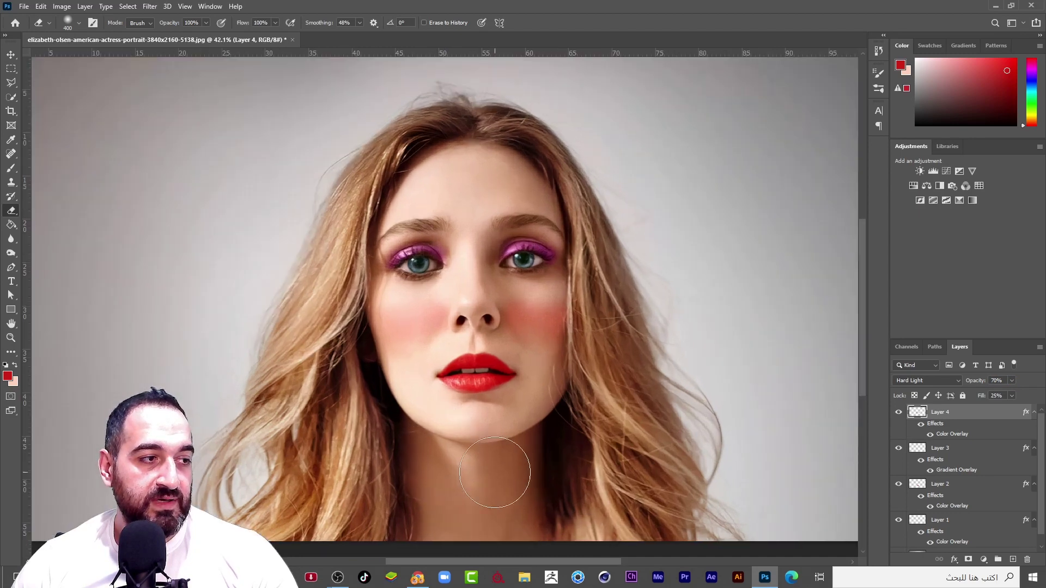
{"action": "scroll", "coordinate": [496, 468], "scroll_direction": "down", "scroll_amount": 1}
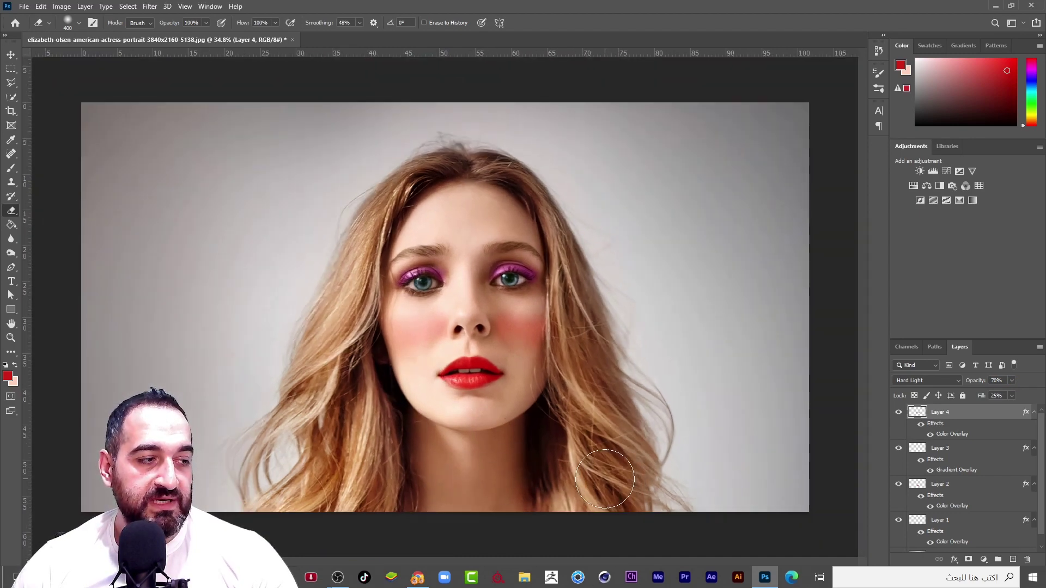
Step: Add a new layer above Layer 4 and reduce the Eraser size to 150 px
{"action": "scroll", "coordinate": [471, 453], "scroll_direction": "up", "scroll_amount": 5}
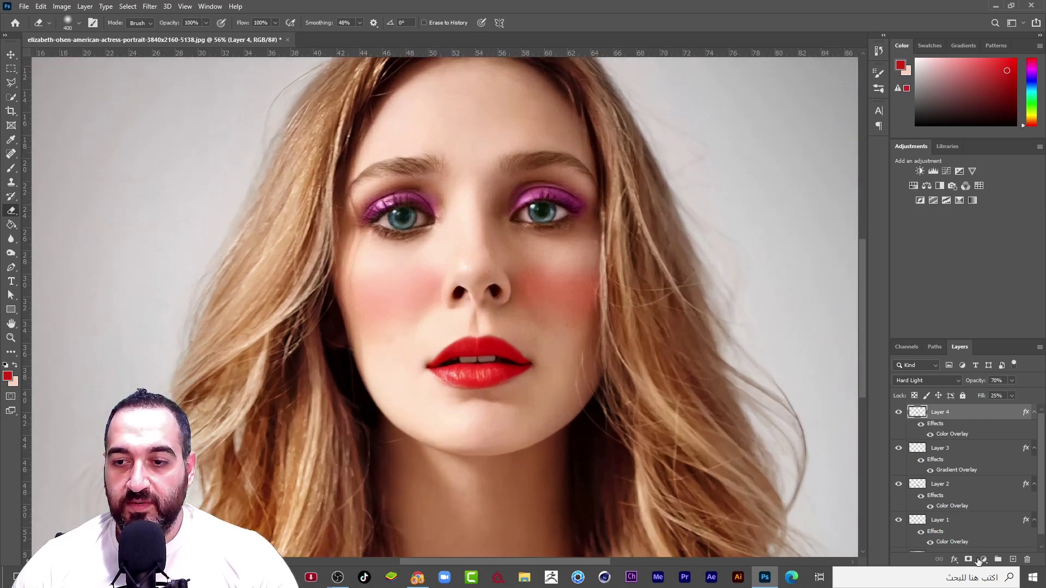
{"action": "left_click", "coordinate": [1013, 559]}
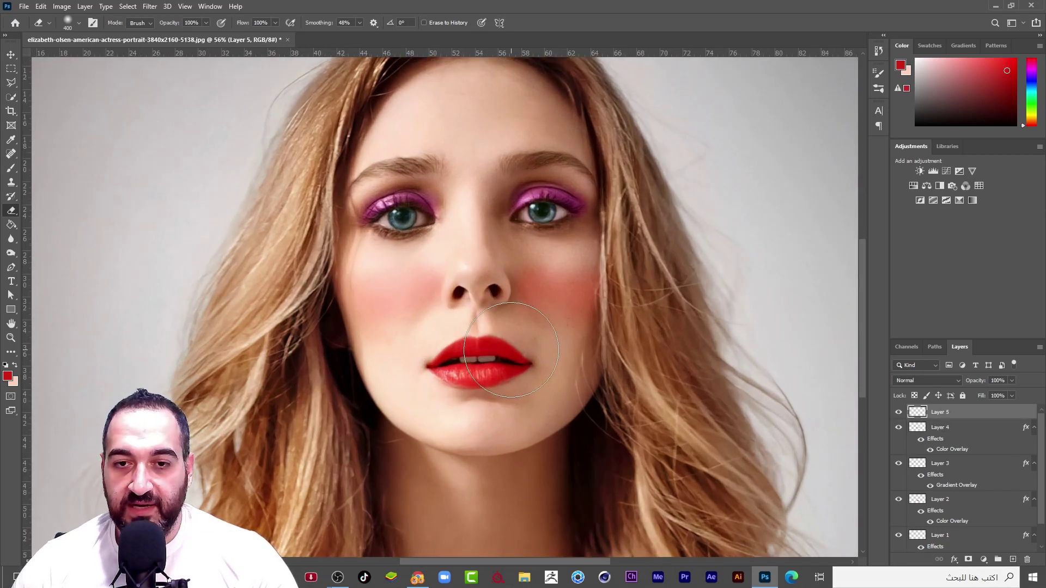
{"action": "key", "text": "bracketleft"}
{"action": "key", "text": "bracketleft"}
{"action": "key", "text": "bracketleft"}
{"action": "key", "text": "bracketleft"}
{"action": "key", "text": "bracketleft"}
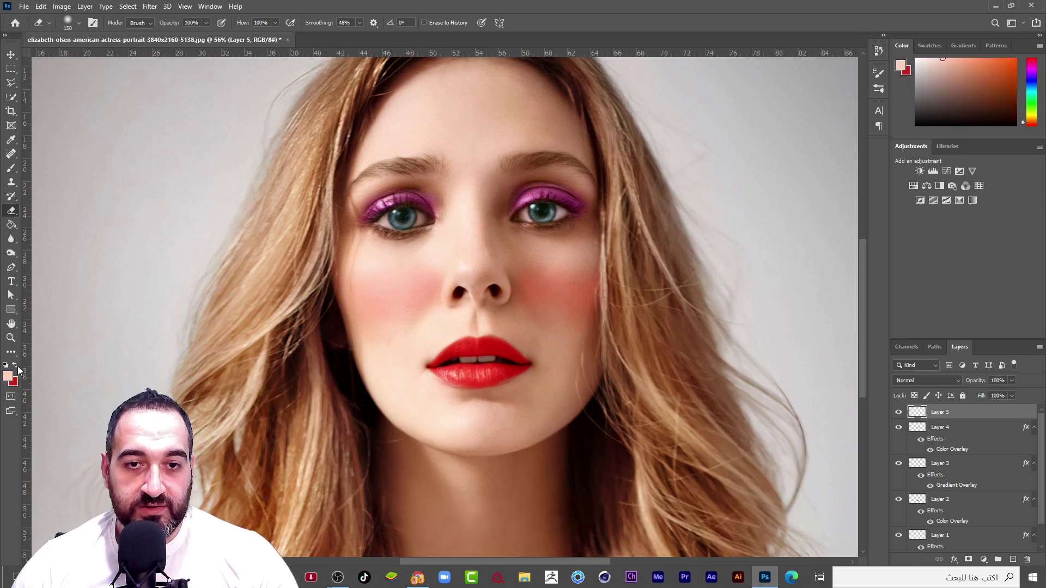
Step: Set the foreground color to the warm orange efa462, starting from a tone sampled in the hair
{"action": "left_click", "coordinate": [9, 378]}
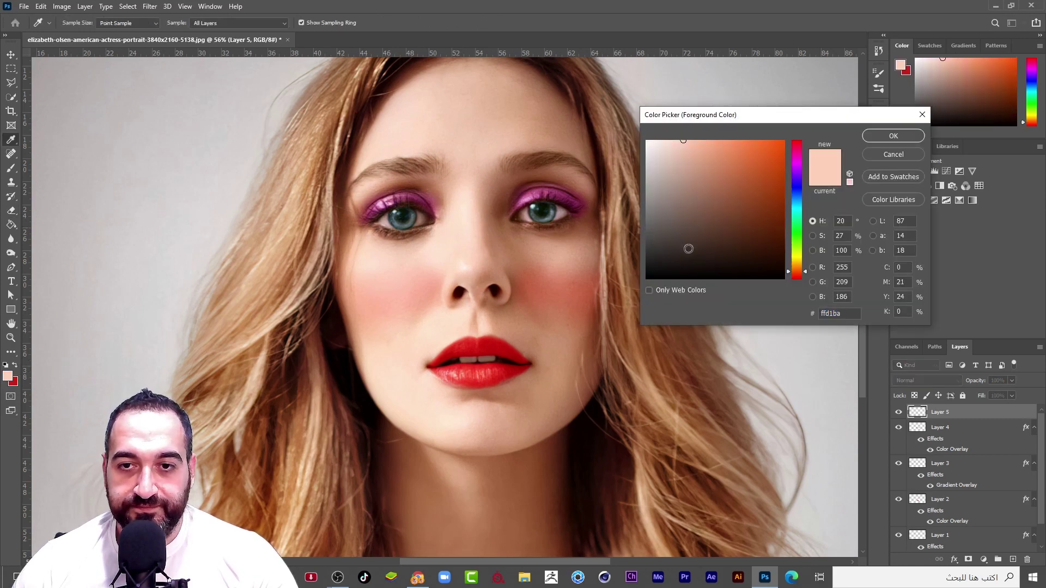
{"action": "left_click", "coordinate": [320, 142]}
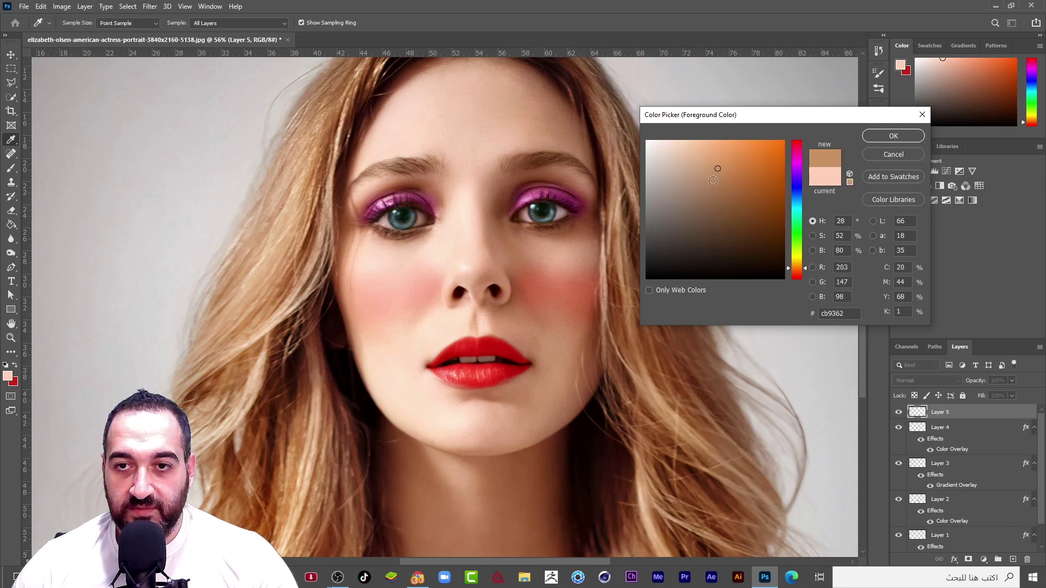
{"action": "left_click_drag", "start_coordinate": [720, 168], "coordinate": [728, 150]}
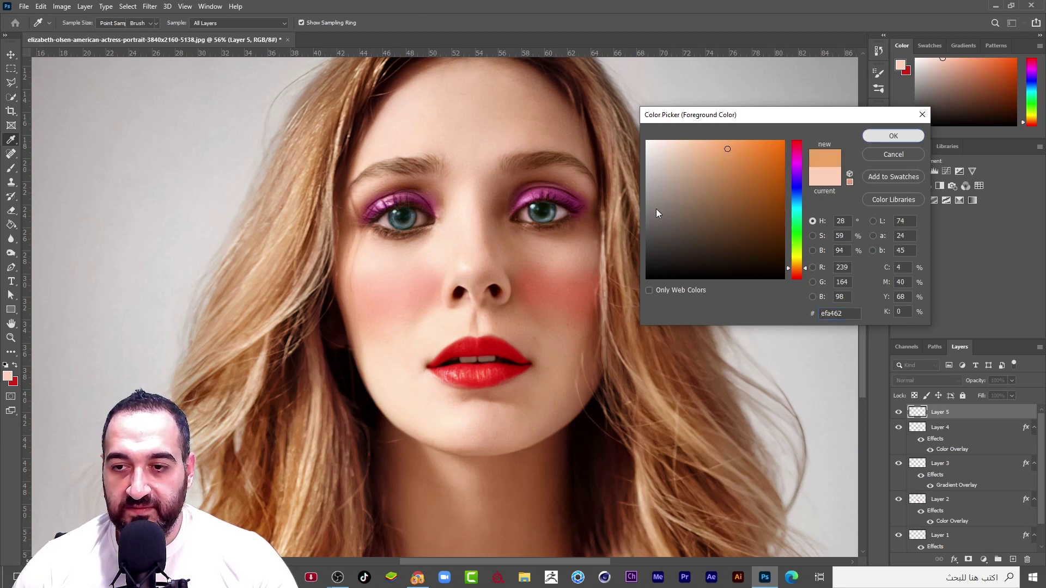
{"action": "key", "text": "Return"}
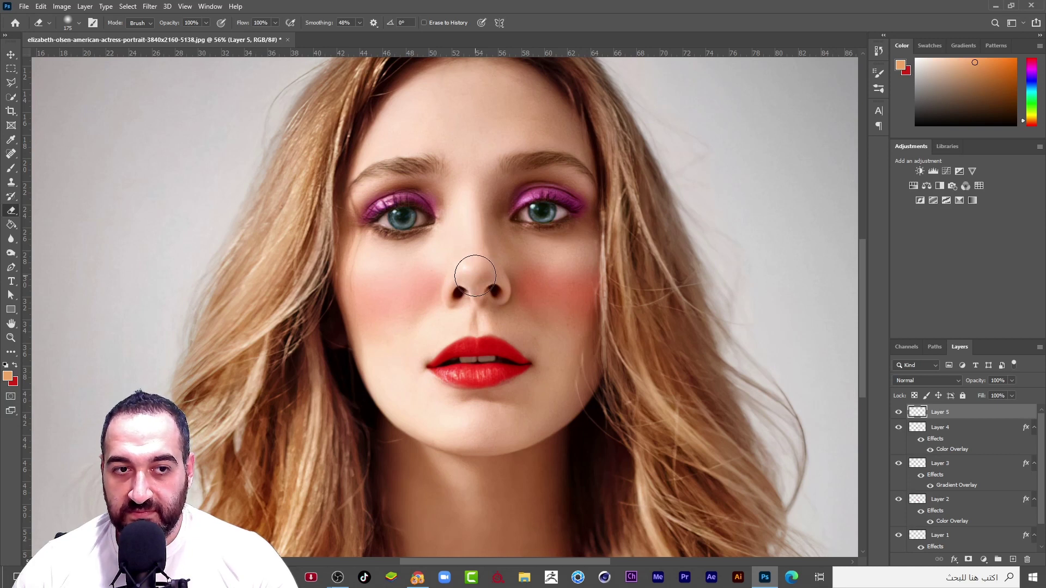
Step: Paint the nose from bridge to tip on Layer 5 with a 150 px Brush and blend the layer as Soft Light at 67% fill
{"action": "left_click", "coordinate": [10, 168]}
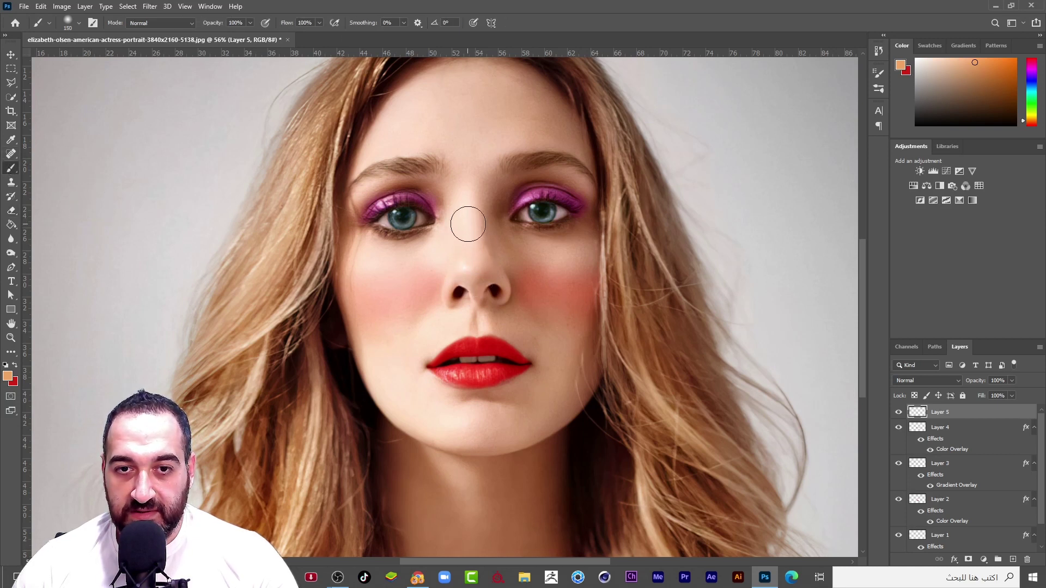
{"action": "left_click_drag", "start_coordinate": [468, 224], "coordinate": [470, 255]}
{"action": "scroll", "coordinate": [477, 278], "scroll_direction": "up", "scroll_amount": 2}
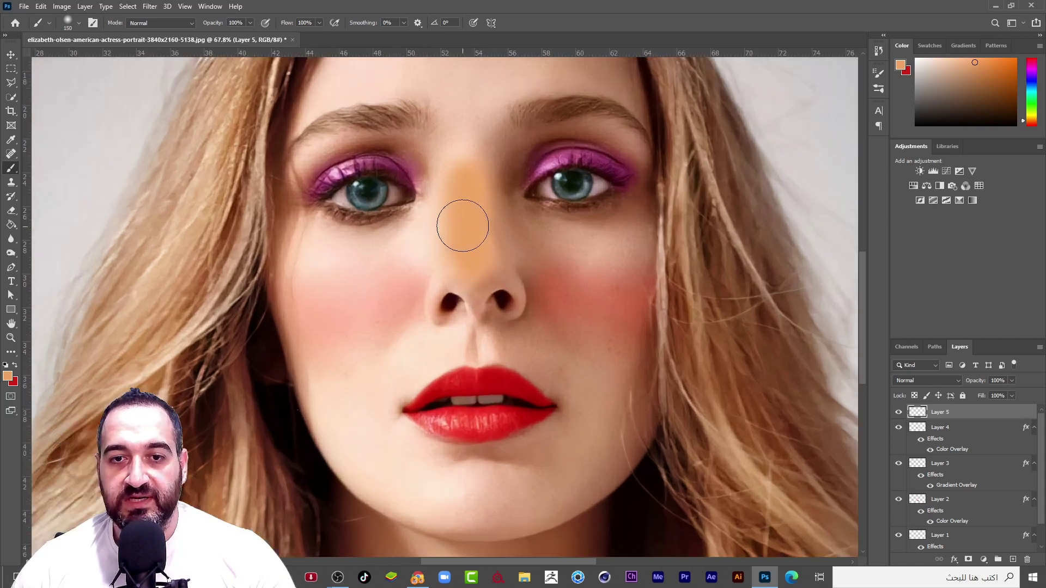
{"action": "scroll", "coordinate": [463, 226], "scroll_direction": "up", "scroll_amount": 2}
{"action": "key", "text": "ctrl+z"}
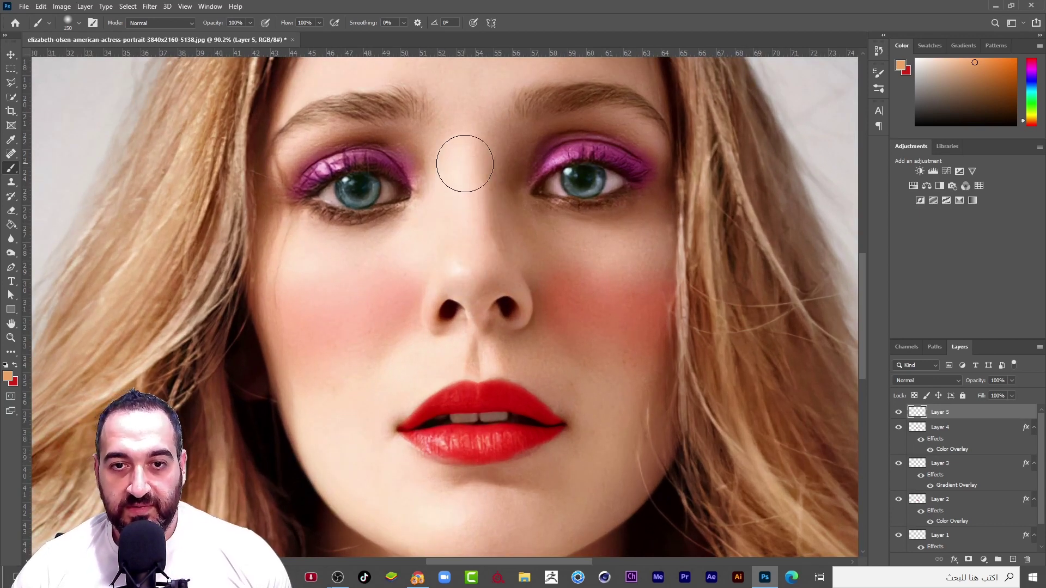
{"action": "mouse_move", "coordinate": [464, 163]}
{"action": "left_mouse_down"}
{"action": "mouse_move", "coordinate": [470, 272]}
{"action": "mouse_move", "coordinate": [497, 278]}
{"action": "mouse_move", "coordinate": [449, 284]}
{"action": "left_mouse_up"}
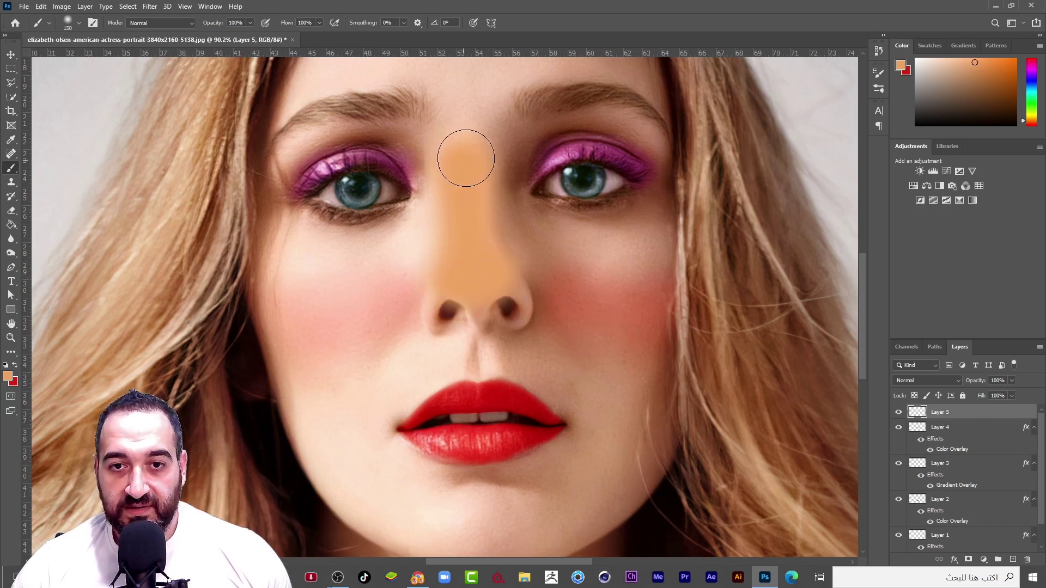
{"action": "left_click", "coordinate": [943, 383]}
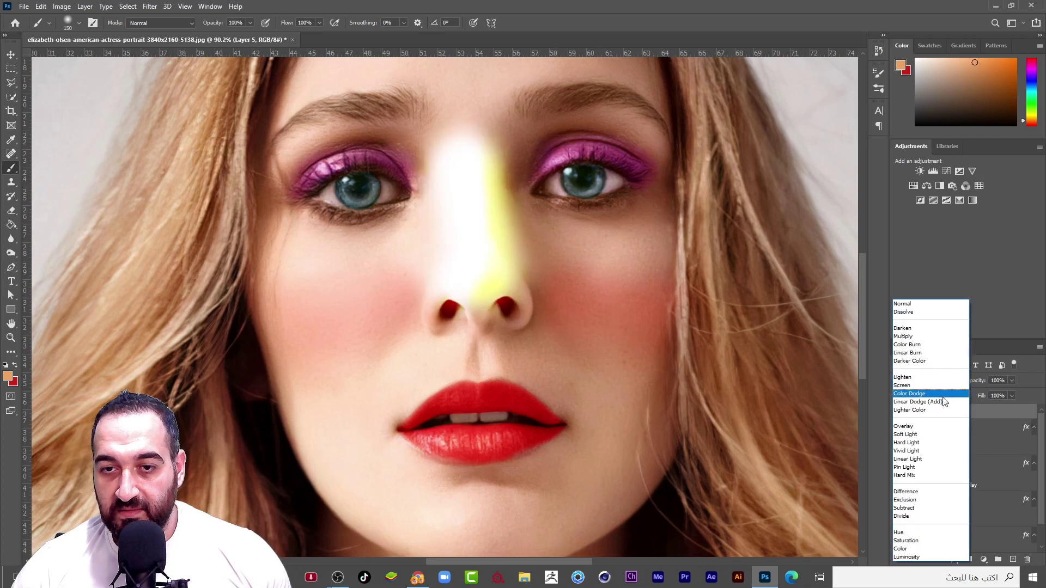
{"action": "left_click", "coordinate": [938, 435]}
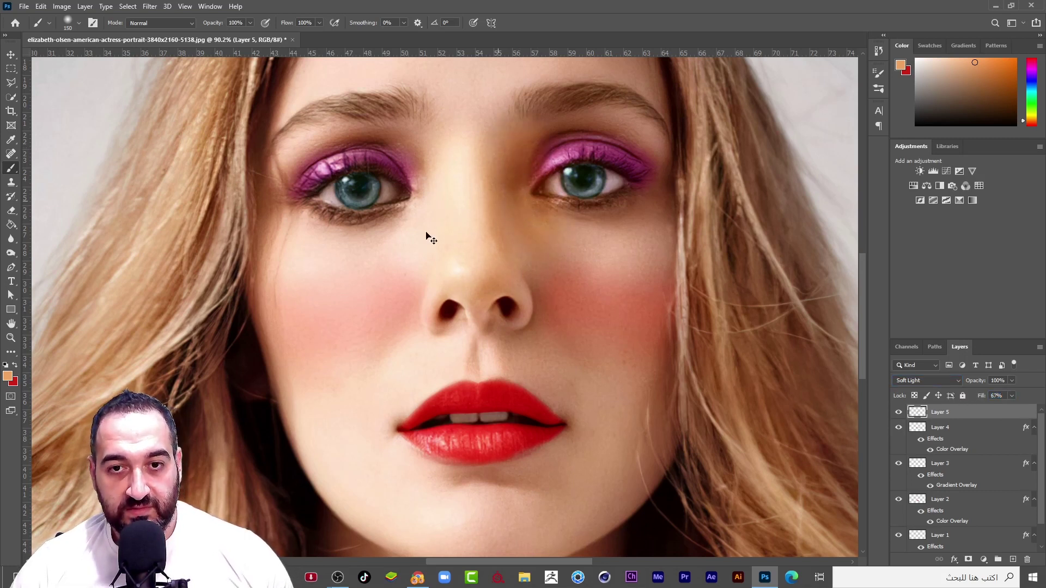
Step: Erase the orange color spilling beside the nose with a 175 px Eraser and compare the portrait with Layer 5 hidden and shown
{"action": "left_click", "coordinate": [15, 213]}
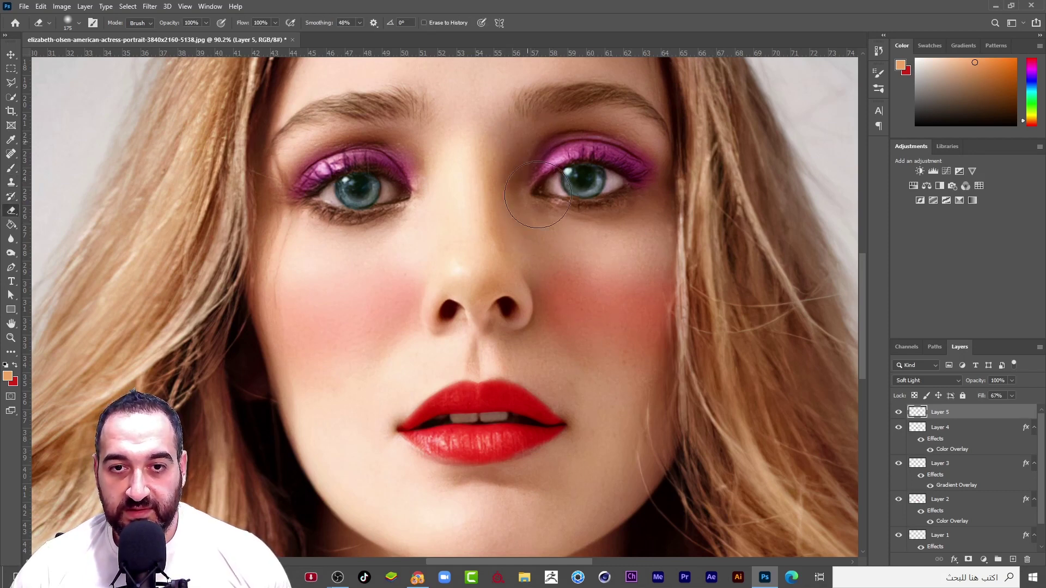
{"action": "scroll", "coordinate": [403, 229], "scroll_direction": "down", "scroll_amount": 4}
{"action": "scroll", "coordinate": [386, 229], "scroll_direction": "up", "scroll_amount": 1}
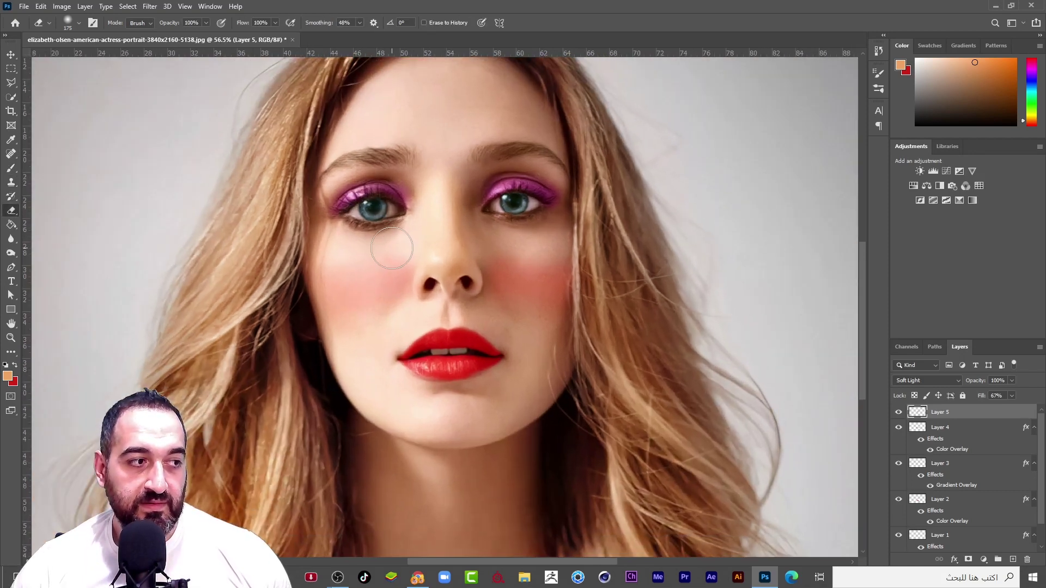
{"action": "left_click", "coordinate": [898, 414]}
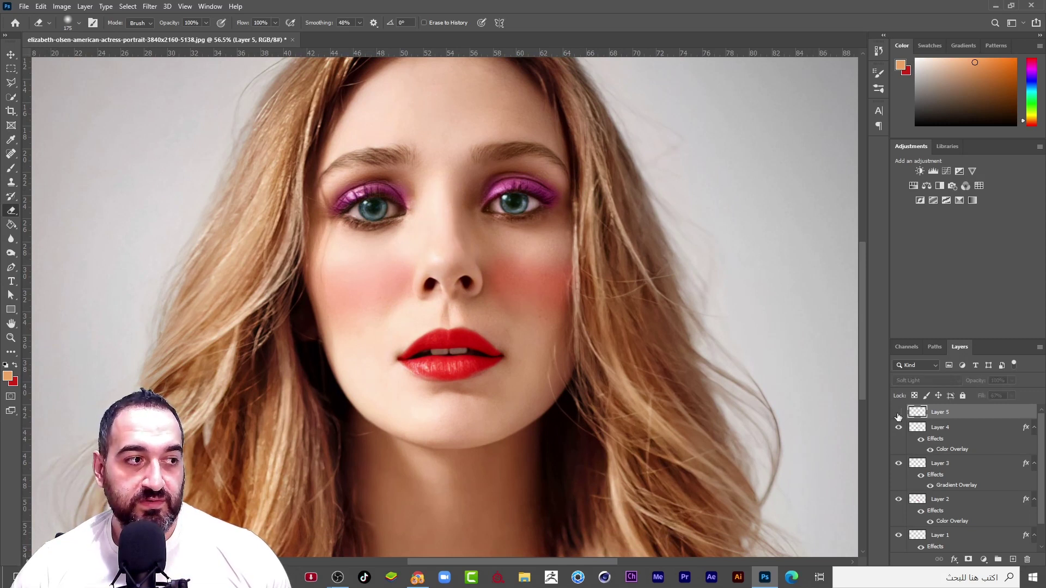
{"action": "left_click", "coordinate": [899, 414]}
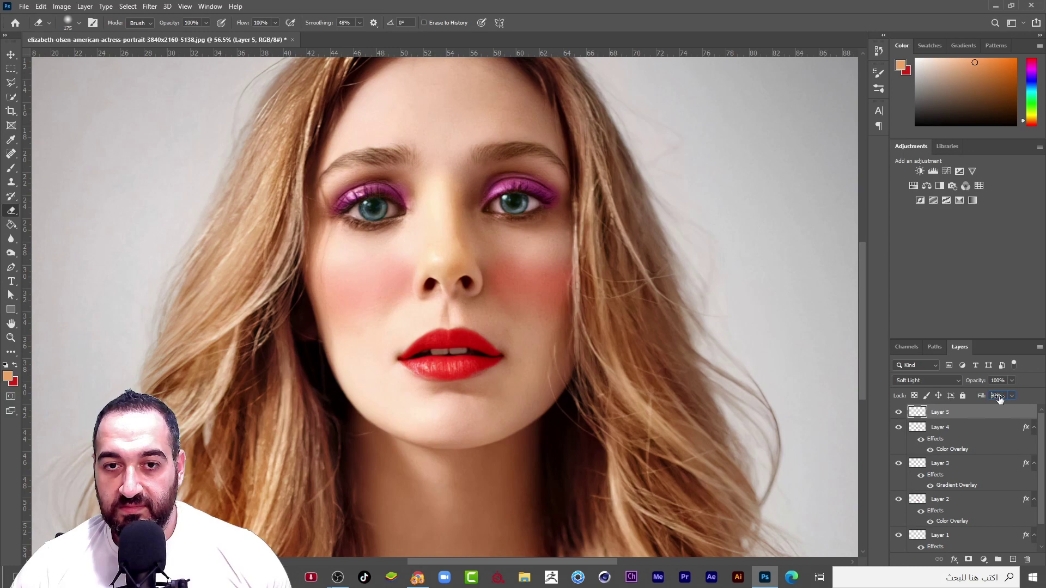
Step: Restore Layer 5's fill to 100% and add a brown Color Overlay in Hard Light mode at 18% opacity
{"action": "right_click", "coordinate": [955, 414]}
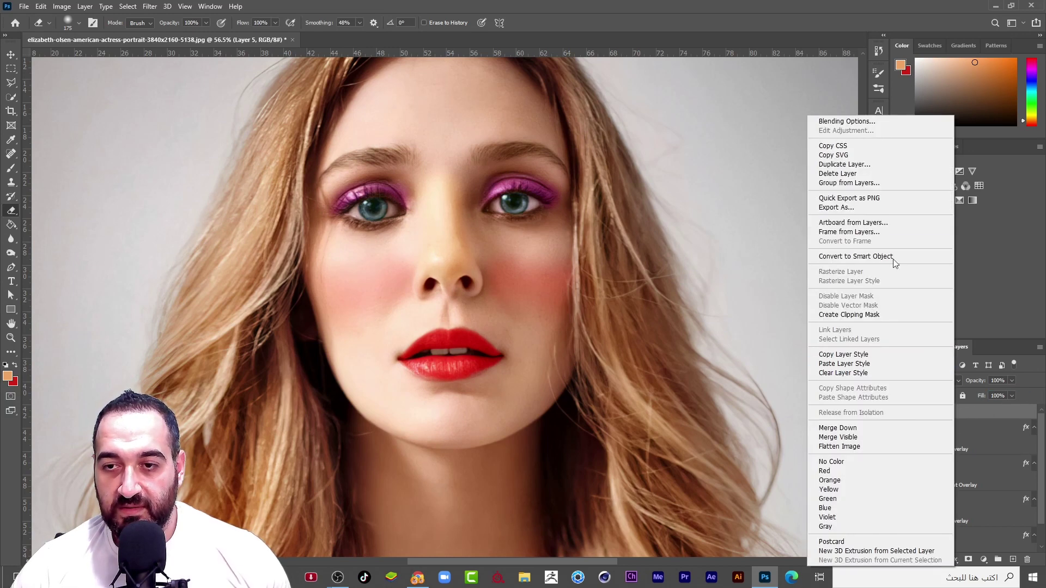
{"action": "left_click", "coordinate": [828, 121]}
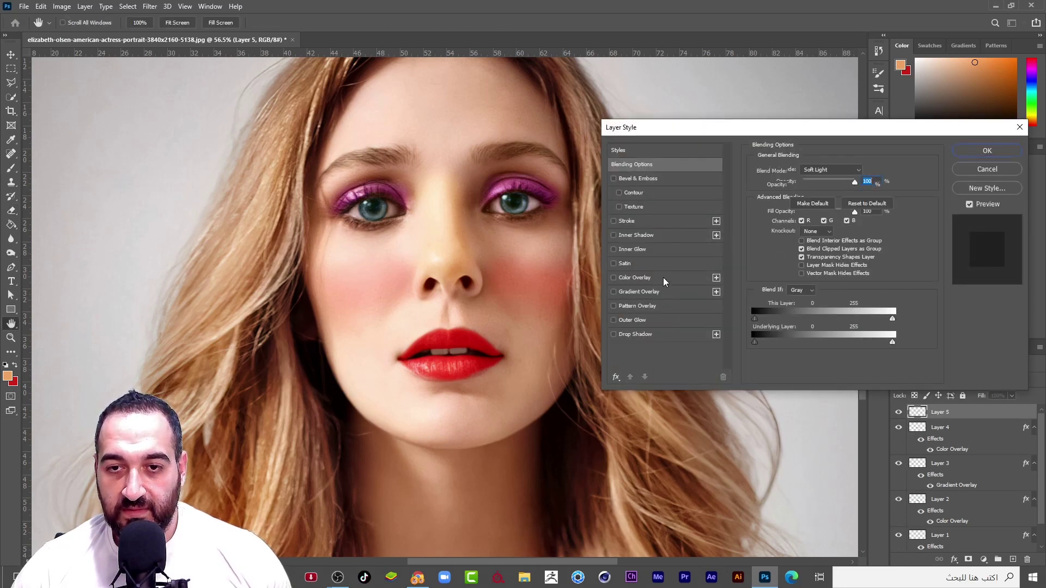
{"action": "left_click", "coordinate": [663, 277]}
{"action": "left_click", "coordinate": [862, 181]}
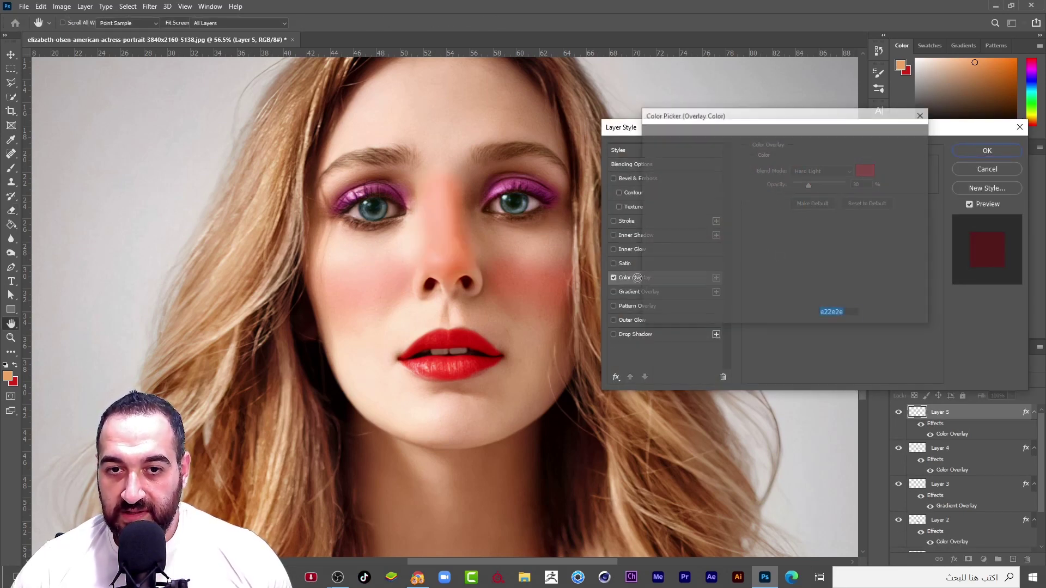
{"action": "left_click", "coordinate": [286, 193]}
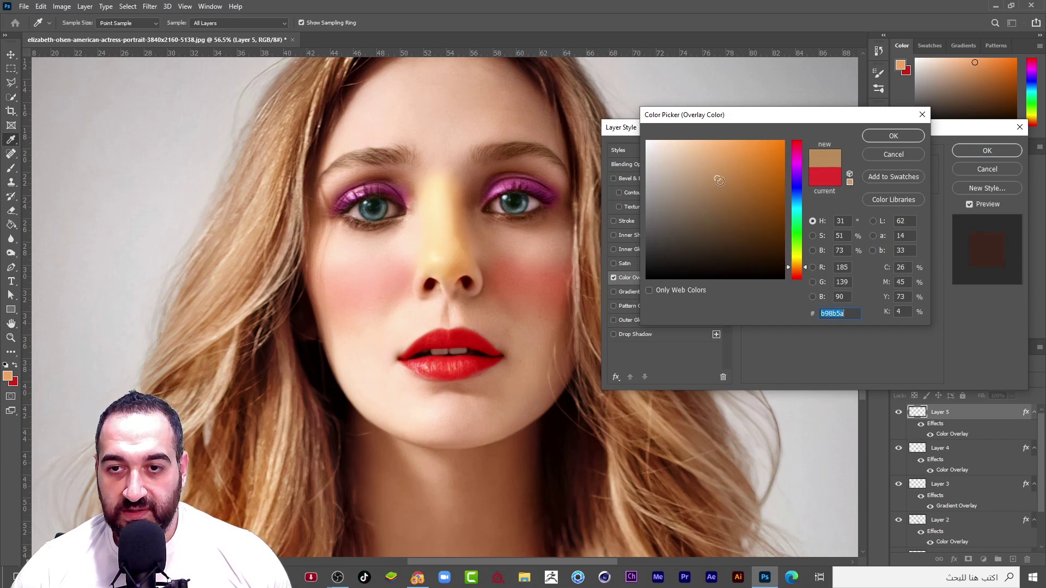
{"action": "left_click_drag", "start_coordinate": [720, 180], "coordinate": [759, 215]}
{"action": "left_click", "coordinate": [877, 136]}
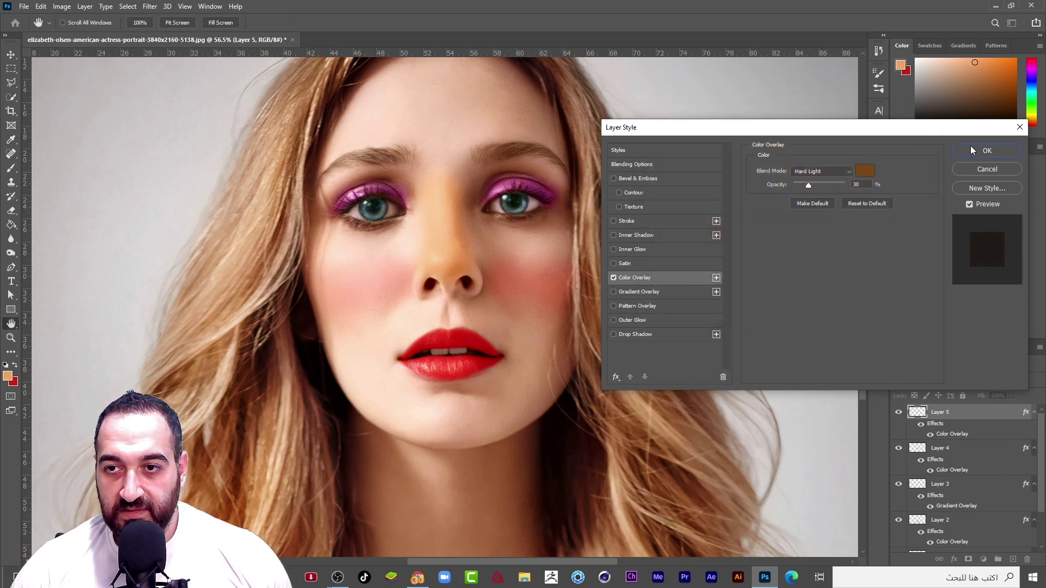
{"action": "left_click_drag", "start_coordinate": [809, 186], "coordinate": [803, 187]}
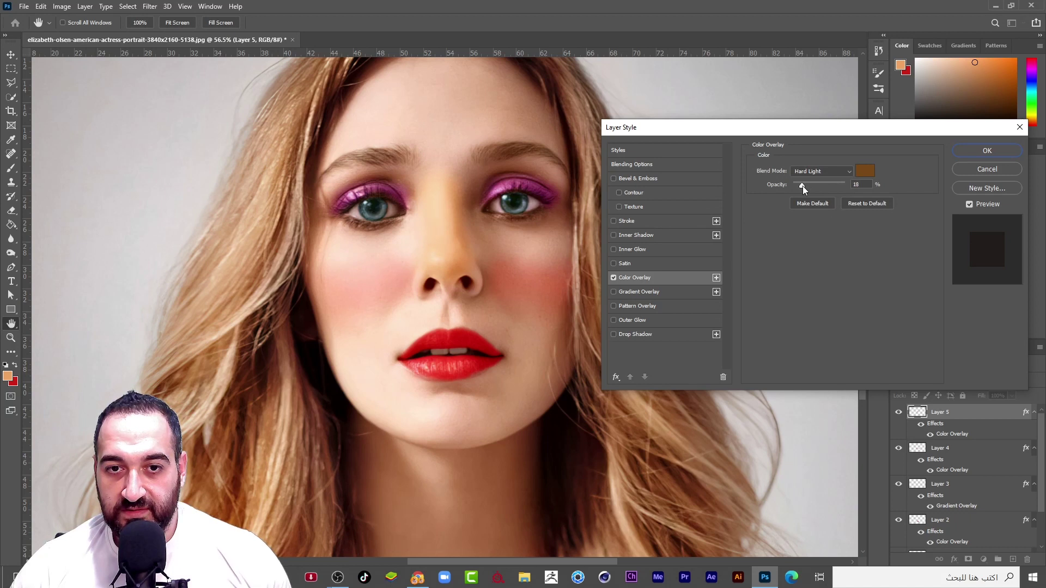
{"action": "left_click", "coordinate": [973, 150]}
Step: Soften the edges of the nose color with the Eraser enlarged to 250 px and set Layer 5 to 72% opacity and 98% fill
{"action": "key", "text": "e"}
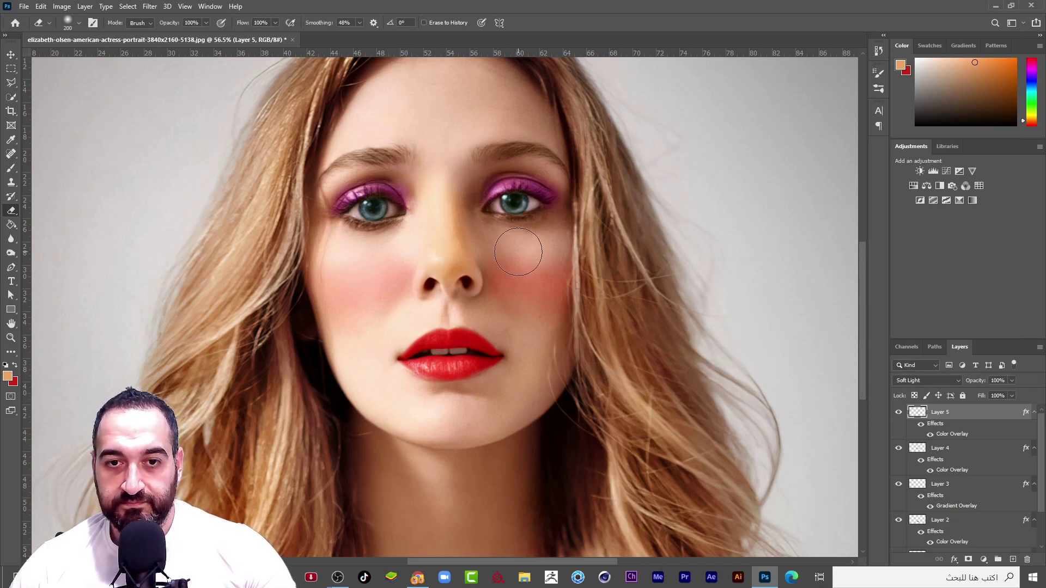
{"action": "key", "text": "bracketright"}
{"action": "key", "text": "bracketright"}
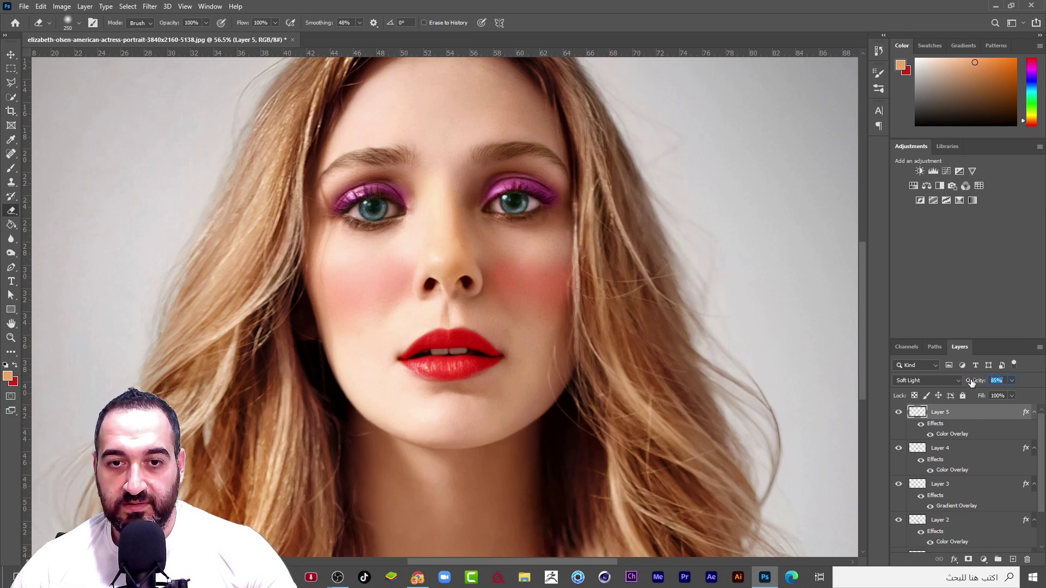
{"action": "scroll", "coordinate": [496, 327], "scroll_direction": "down", "scroll_amount": 3}
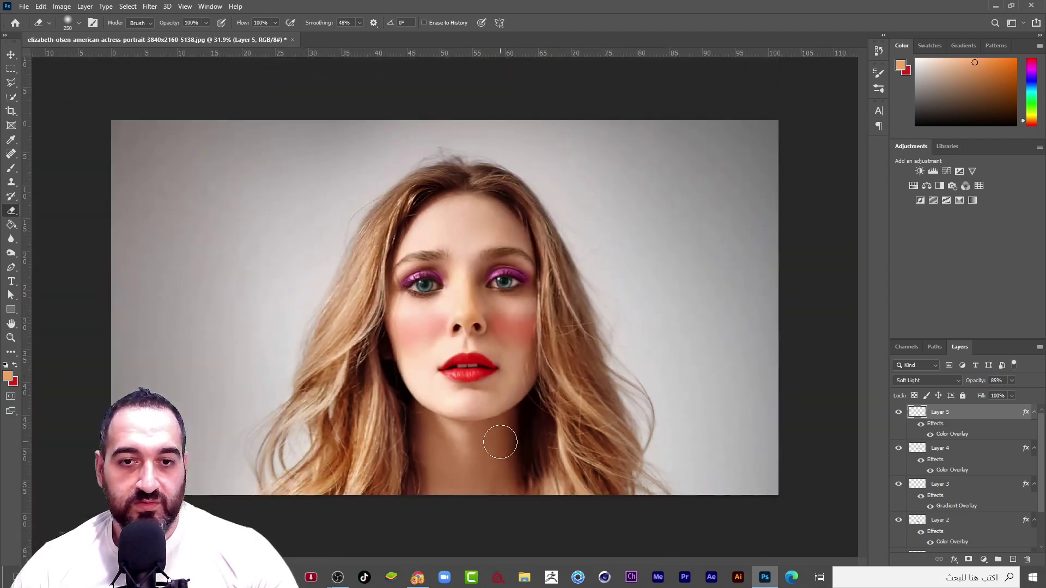
{"action": "scroll", "coordinate": [503, 443], "scroll_direction": "up", "scroll_amount": 2}
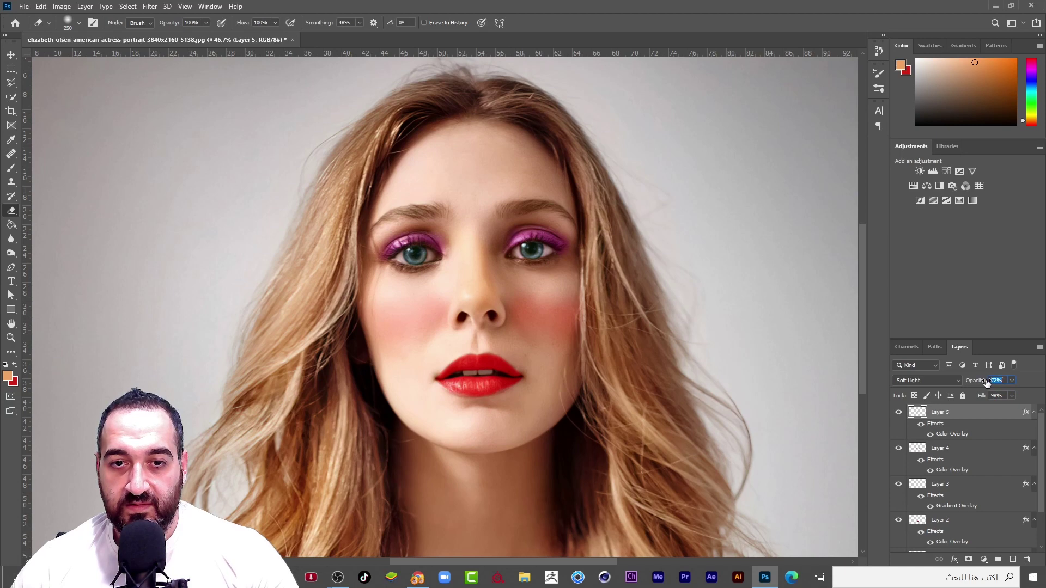
{"action": "scroll", "coordinate": [452, 270], "scroll_direction": "down", "scroll_amount": 1}
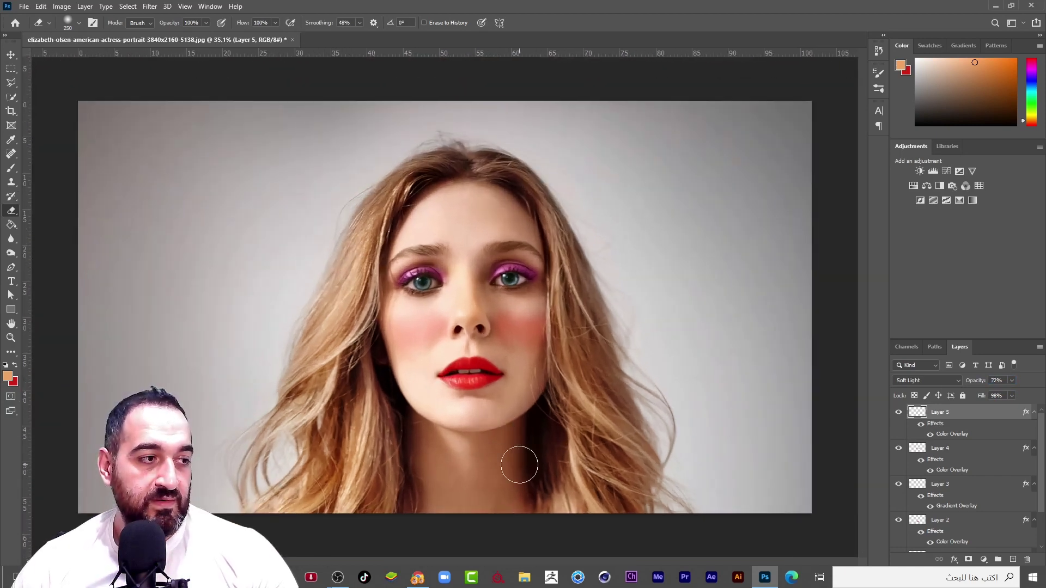
{"action": "scroll", "coordinate": [450, 385], "scroll_direction": "up", "scroll_amount": 1}
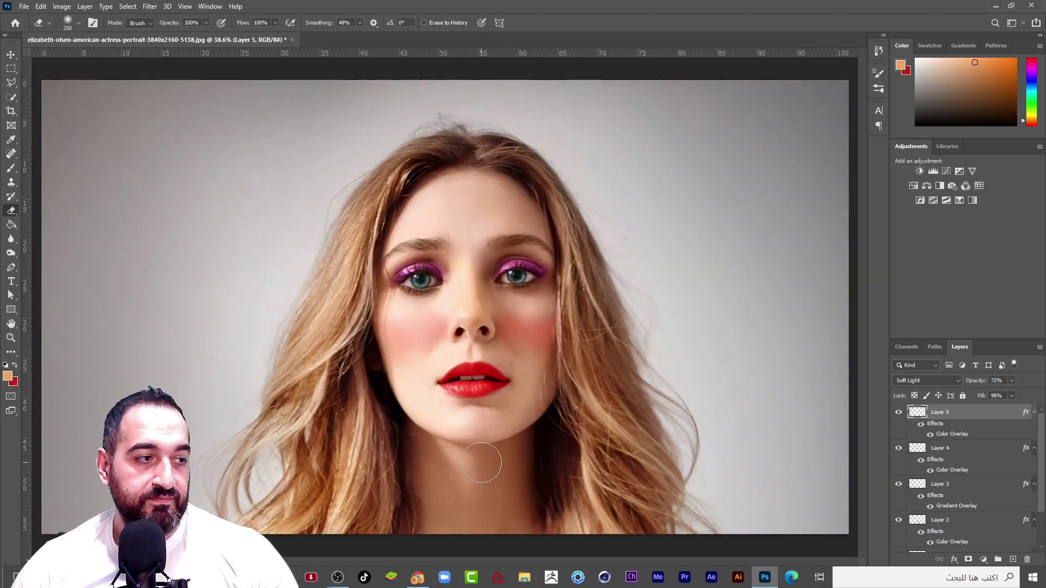
Step: Preview other blend modes on Layer 5, keep Soft Light, and set its opacity to 92% and fill to 100%
{"action": "right_click", "coordinate": [965, 419]}
{"action": "left_click", "coordinate": [964, 414]}
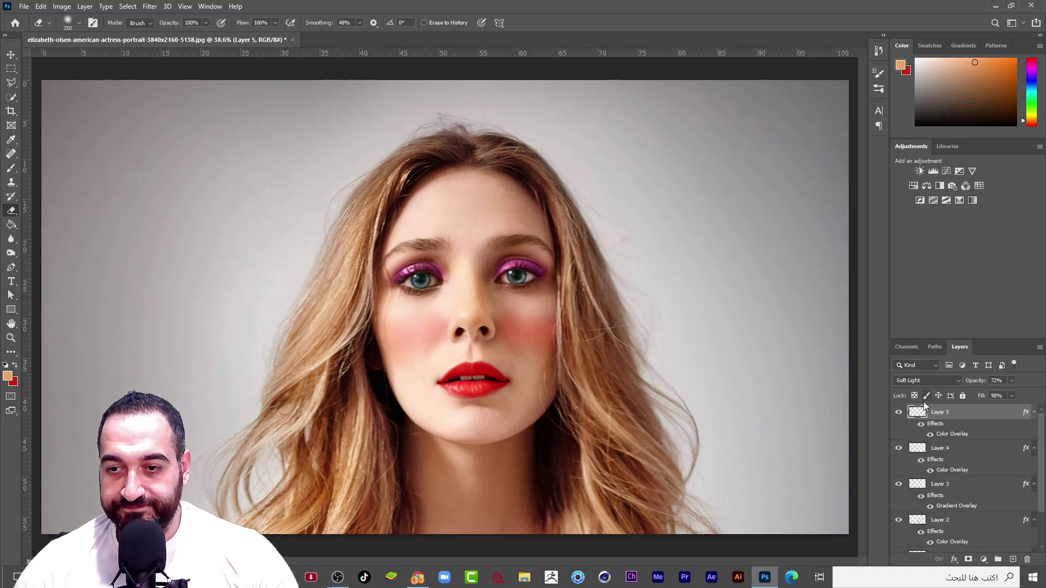
{"action": "left_click", "coordinate": [933, 382]}
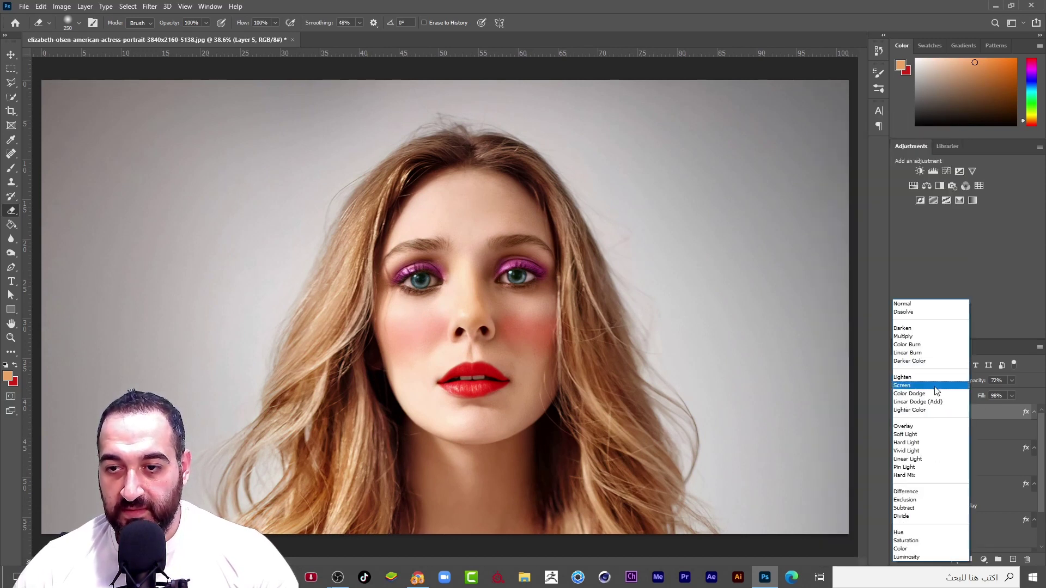
{"action": "left_click", "coordinate": [925, 434]}
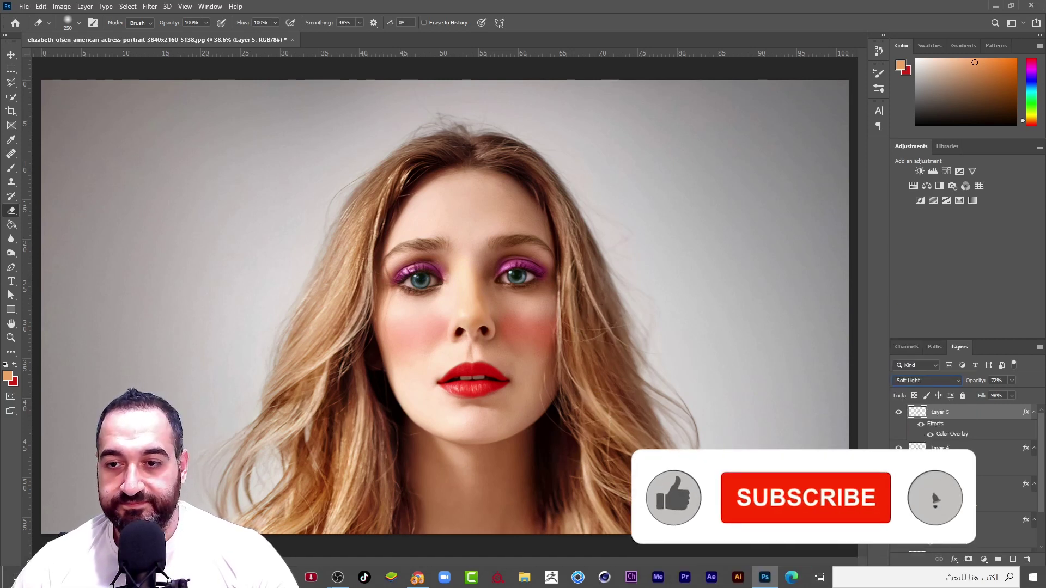
{"action": "left_click", "coordinate": [990, 382]}
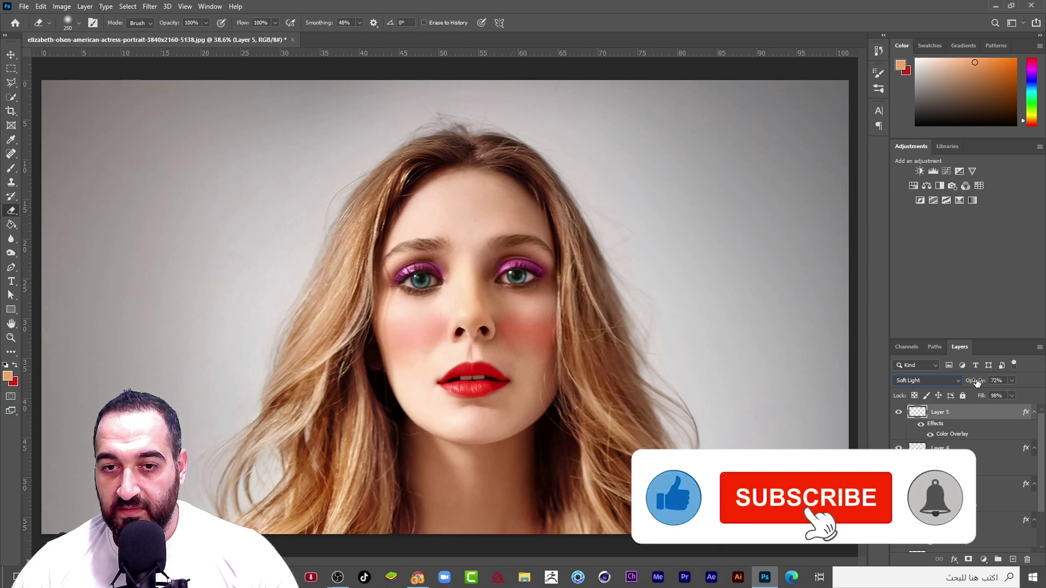
{"action": "left_click_drag", "start_coordinate": [988, 383], "coordinate": [975, 384]}
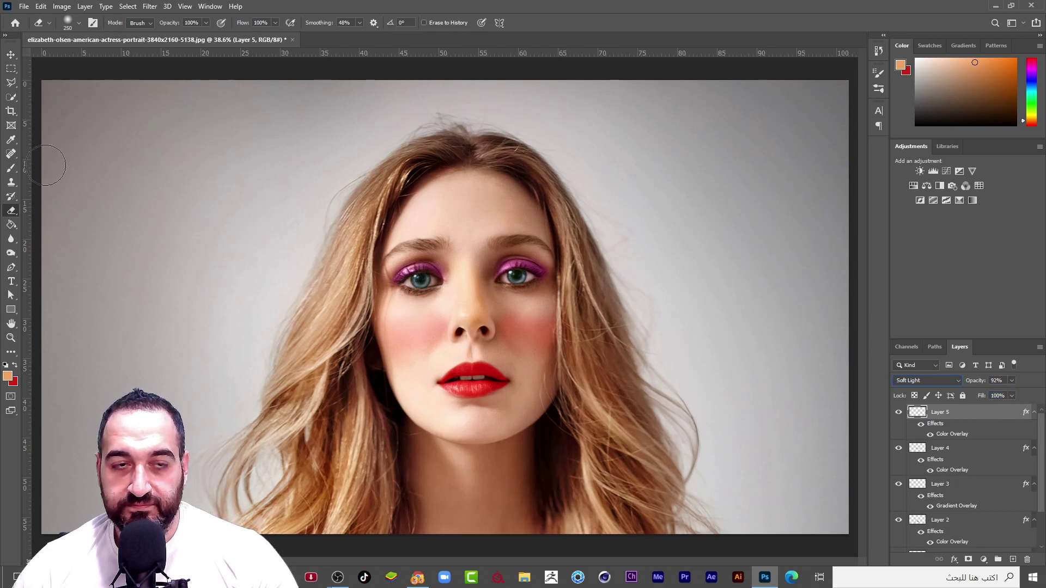
Step: Deselect all layers and review the makeup across the whole portrait
{"action": "left_click", "coordinate": [11, 55]}
{"action": "left_click", "coordinate": [62, 150]}
{"action": "scroll", "coordinate": [212, 216], "scroll_direction": "down", "scroll_amount": 2}
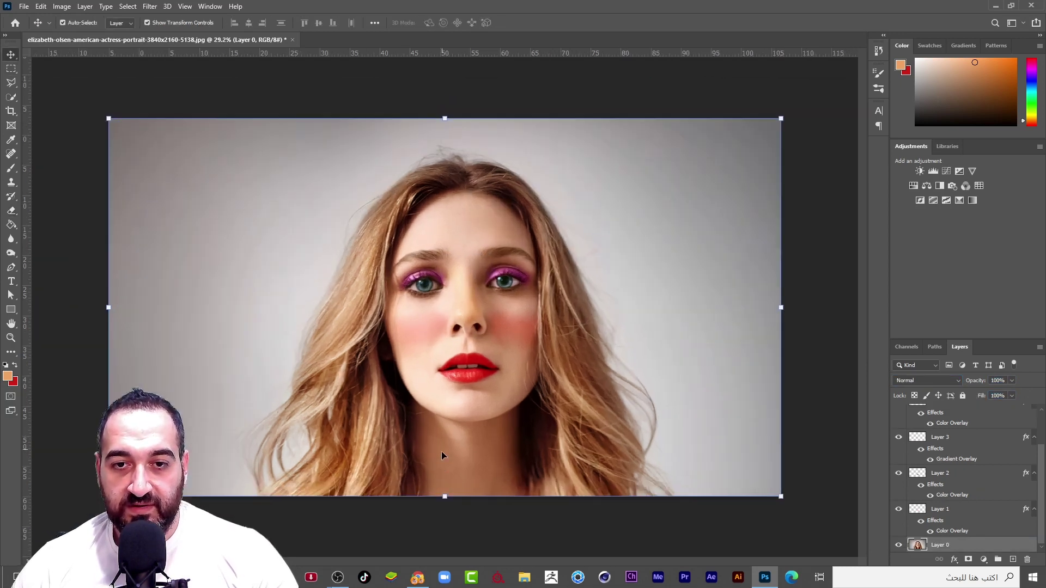
{"action": "left_click", "coordinate": [511, 534]}
{"action": "scroll", "coordinate": [509, 469], "scroll_direction": "up", "scroll_amount": 1}
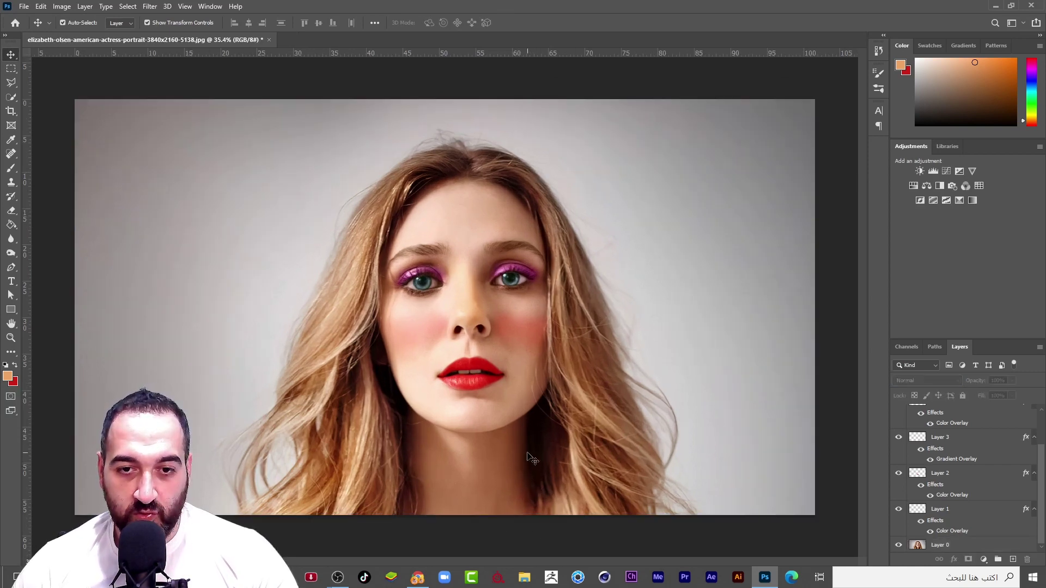
{"action": "scroll", "coordinate": [493, 406], "scroll_direction": "down", "scroll_amount": 2}
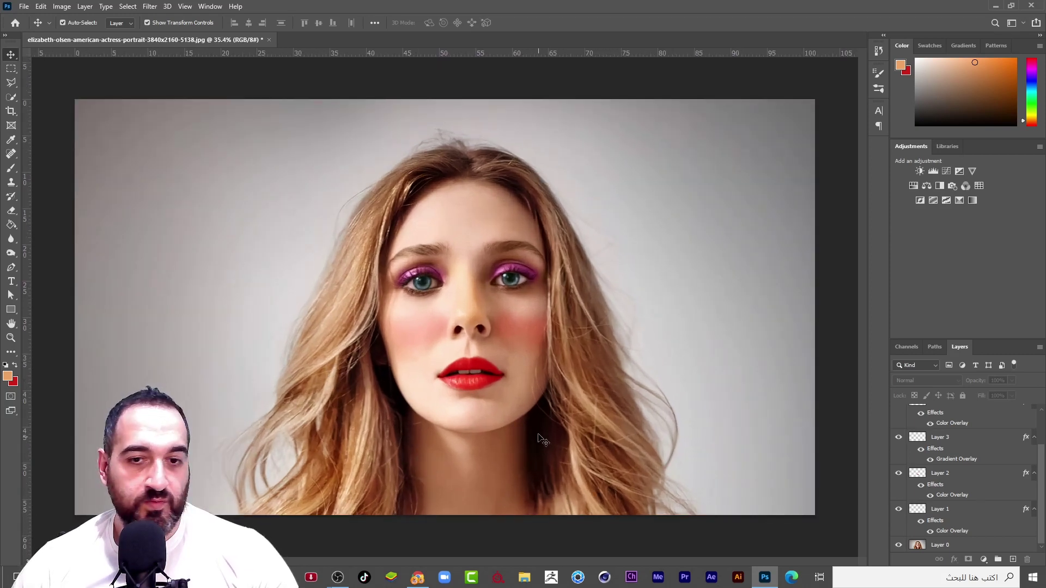
Step: Select the nose color on Layer 5 and reduce its opacity to 68%
{"action": "scroll", "coordinate": [543, 440], "scroll_direction": "up", "scroll_amount": 3}
{"action": "left_click", "coordinate": [458, 283]}
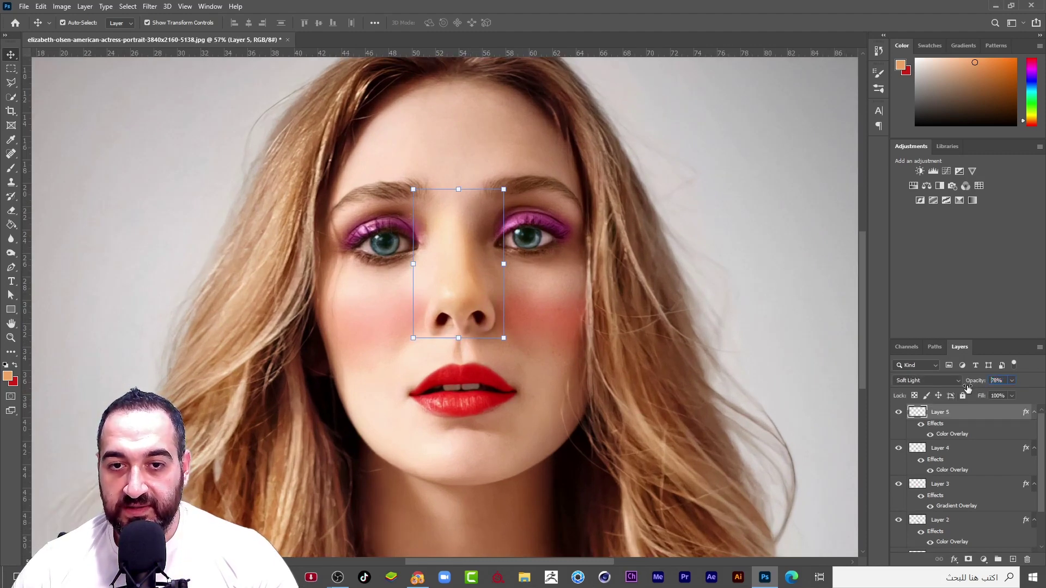
{"action": "scroll", "coordinate": [326, 304], "scroll_direction": "down", "scroll_amount": 3}
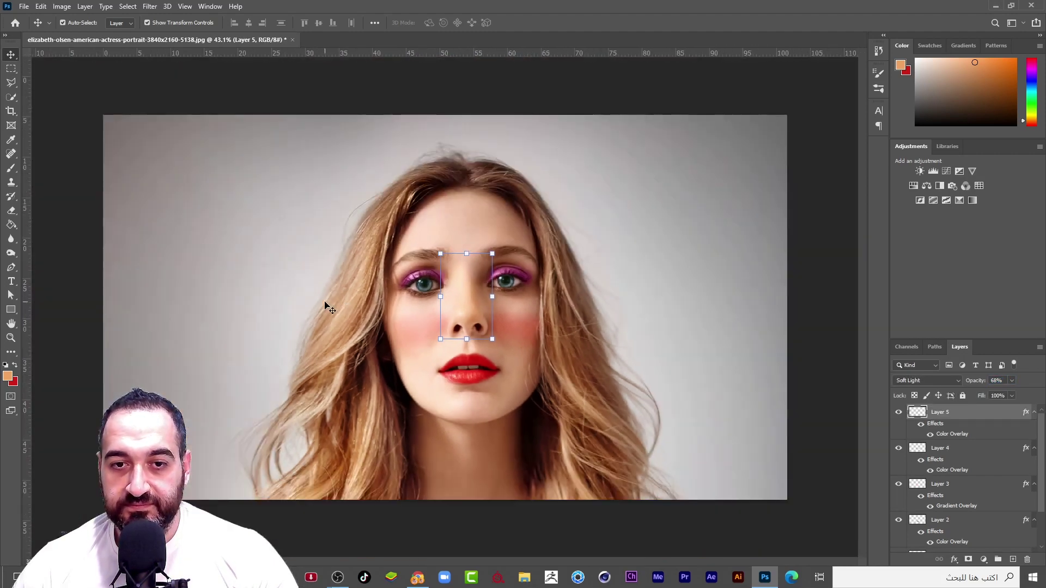
Step: Add a new empty layer directly above the portrait photo layer and sample the brown eyebrow color with the Eyedropper
{"action": "left_click", "coordinate": [285, 305]}
{"action": "scroll", "coordinate": [439, 508], "scroll_direction": "up", "scroll_amount": 1}
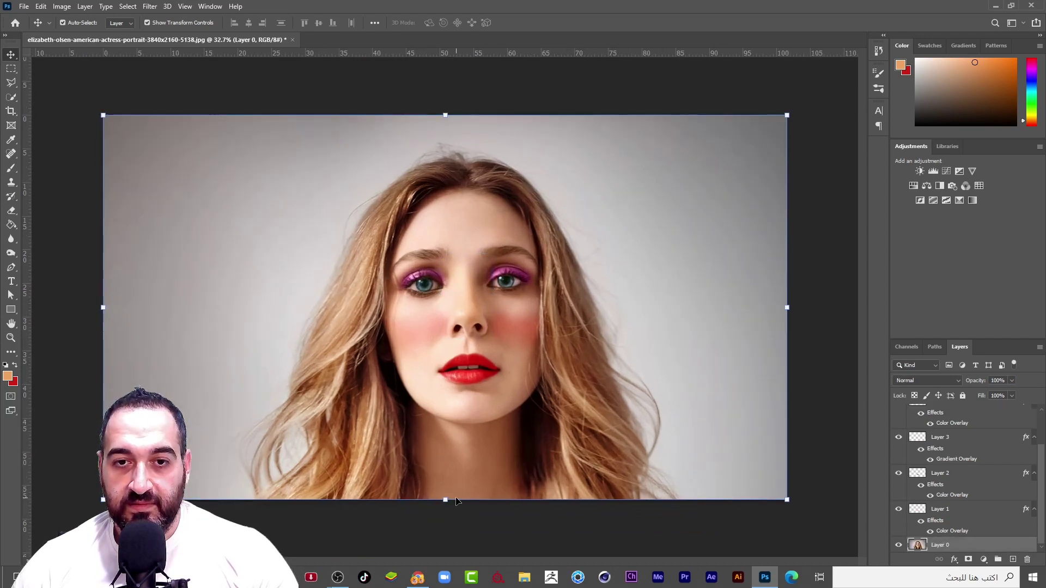
{"action": "scroll", "coordinate": [487, 341], "scroll_direction": "up", "scroll_amount": 1}
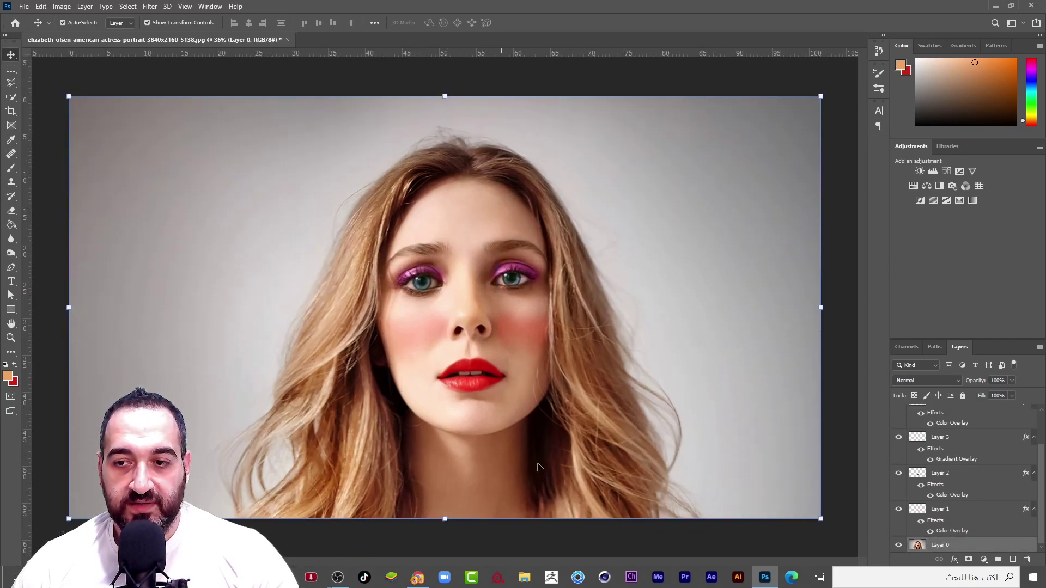
{"action": "left_click", "coordinate": [1013, 561]}
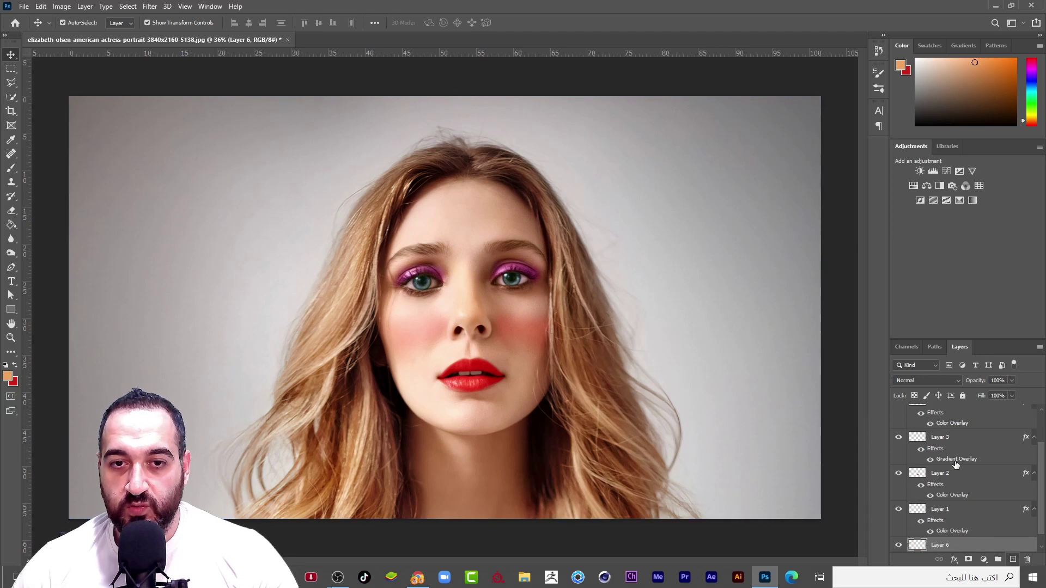
{"action": "scroll", "coordinate": [951, 444], "scroll_direction": "up", "scroll_amount": 2}
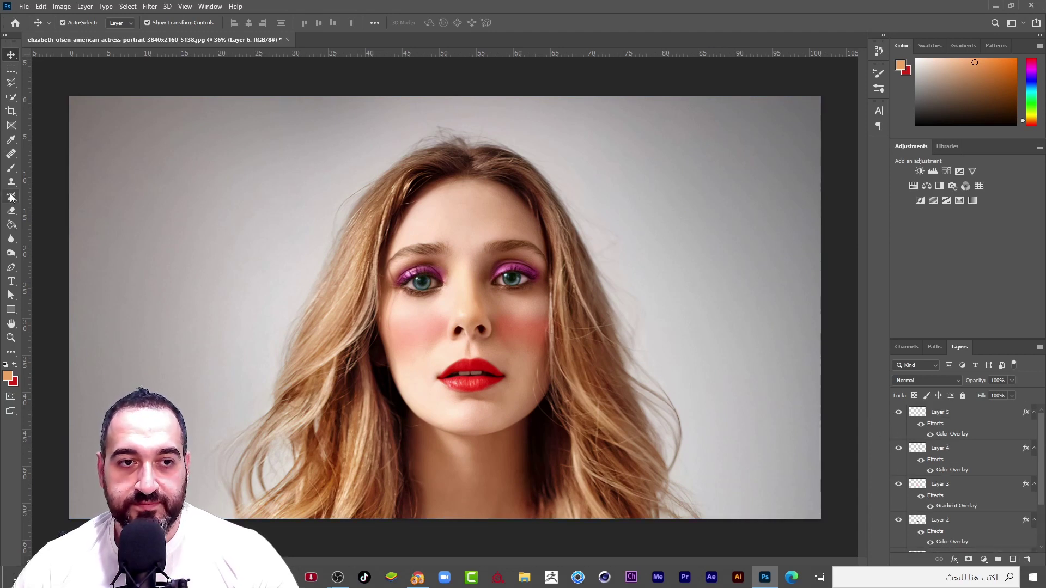
{"action": "left_click", "coordinate": [11, 139]}
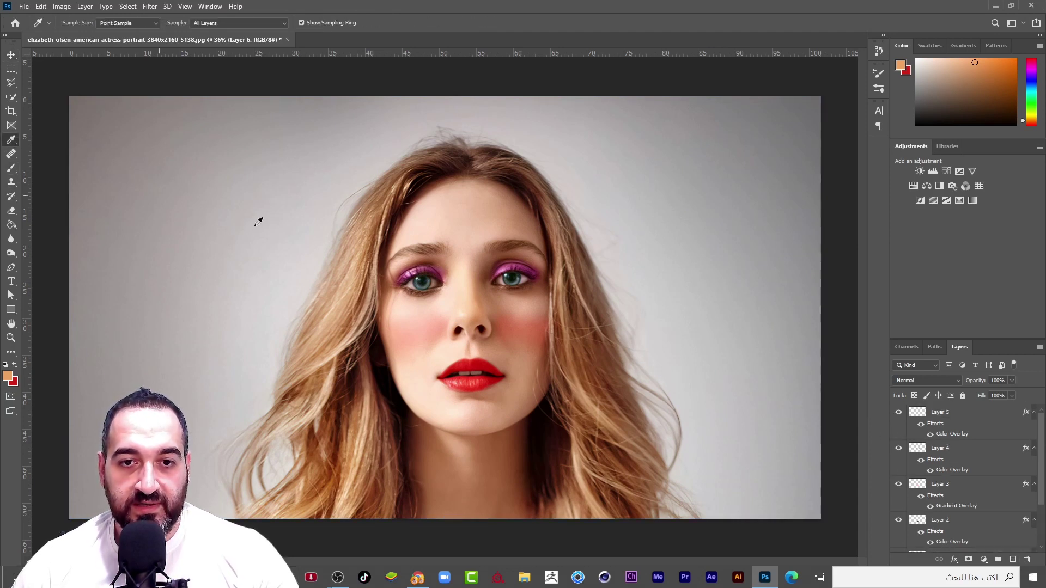
{"action": "left_click", "coordinate": [427, 247]}
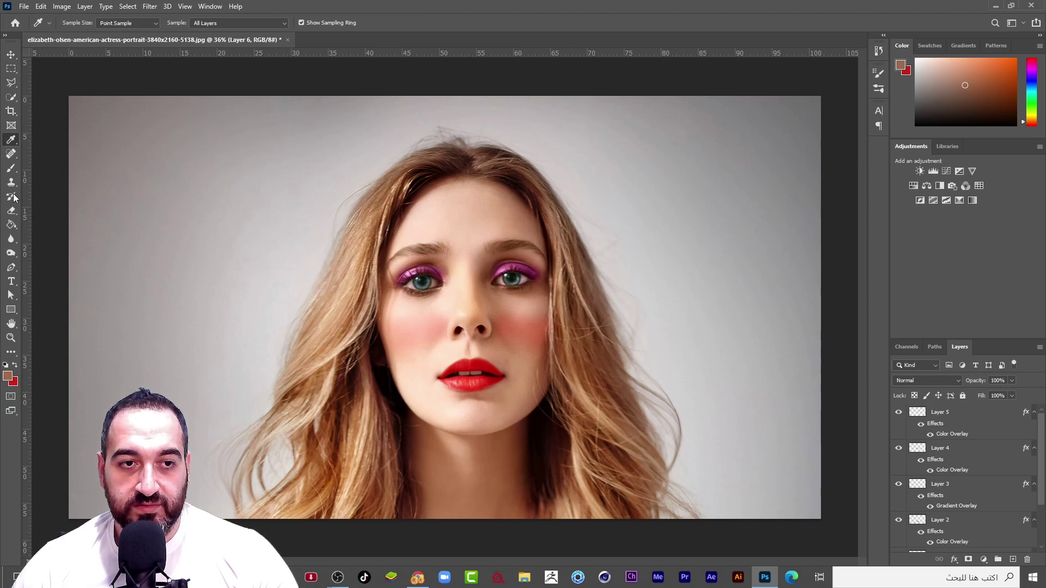
Step: Paint the sampled brown over both eyebrows on Layer 5 using a soft 90 px brush
{"action": "left_click", "coordinate": [11, 168]}
{"action": "scroll", "coordinate": [503, 239], "scroll_direction": "up", "scroll_amount": 5}
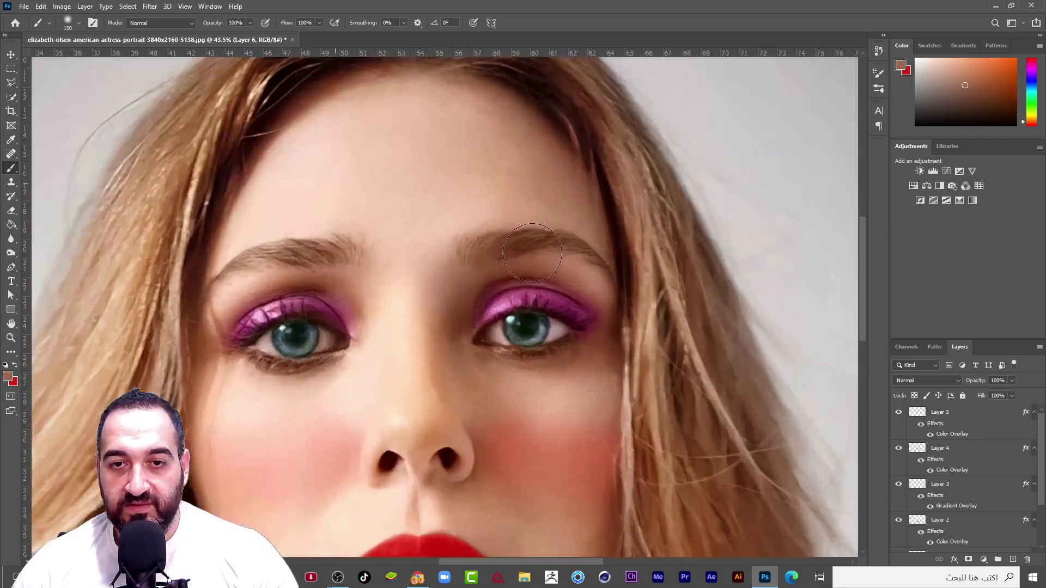
{"action": "key", "text": "bracketleft"}
{"action": "key", "text": "bracketleft"}
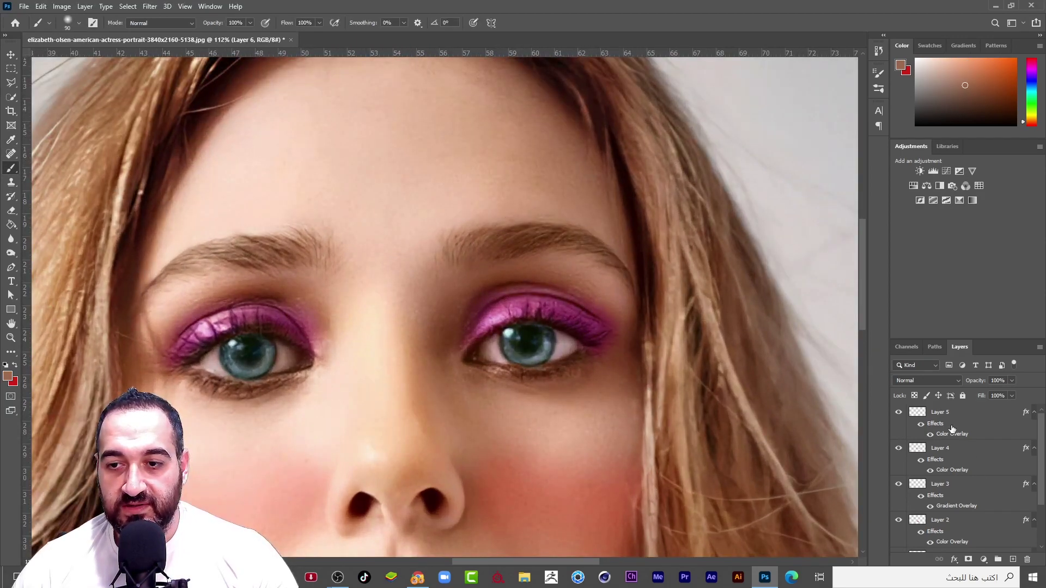
{"action": "left_click", "coordinate": [940, 412]}
{"action": "mouse_move", "coordinate": [461, 253]}
{"action": "left_mouse_down"}
{"action": "mouse_move", "coordinate": [522, 242]}
{"action": "mouse_move", "coordinate": [603, 254]}
{"action": "mouse_move", "coordinate": [630, 277]}
{"action": "mouse_move", "coordinate": [621, 305]}
{"action": "left_mouse_up"}
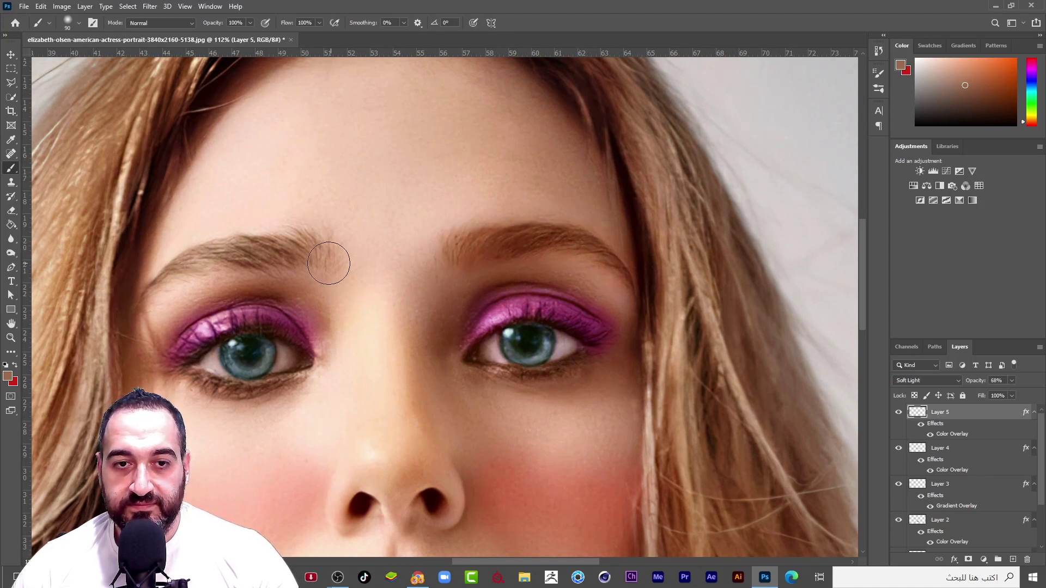
{"action": "mouse_move", "coordinate": [334, 261]}
{"action": "left_mouse_down"}
{"action": "mouse_move", "coordinate": [237, 253]}
{"action": "mouse_move", "coordinate": [147, 283]}
{"action": "left_mouse_up"}
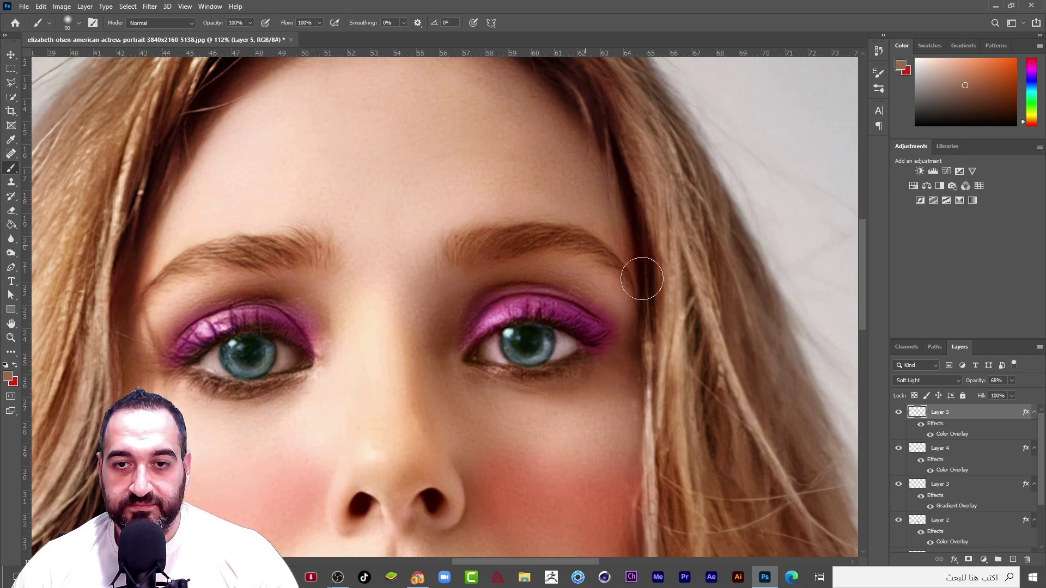
Step: Set Layer 5's opacity to 67% and check the tinted eyebrows against the whole face
{"action": "scroll", "coordinate": [378, 210], "scroll_direction": "down", "scroll_amount": 6}
{"action": "scroll", "coordinate": [405, 302], "scroll_direction": "down", "scroll_amount": 1}
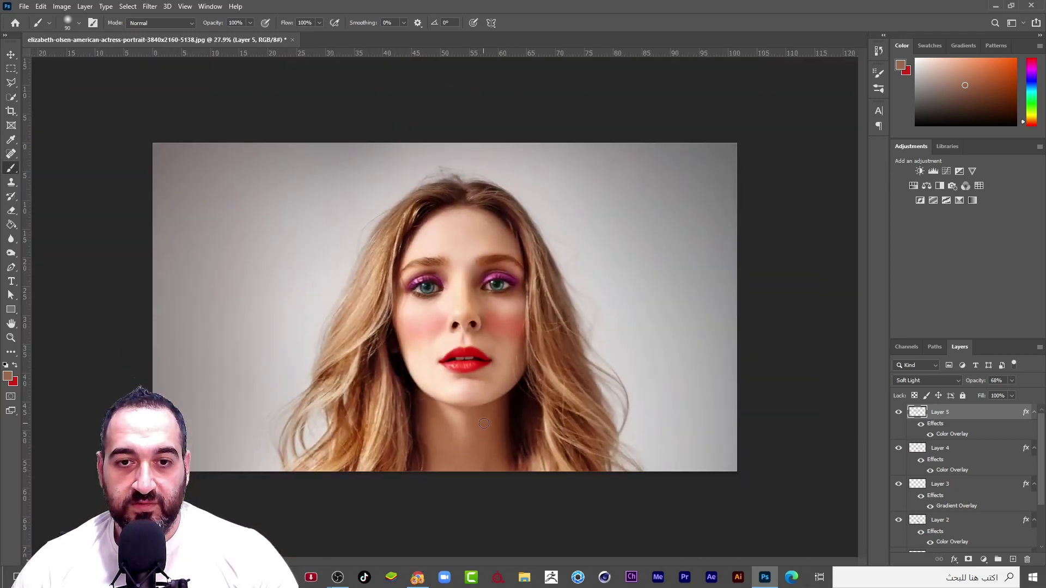
{"action": "scroll", "coordinate": [495, 423], "scroll_direction": "up", "scroll_amount": 5}
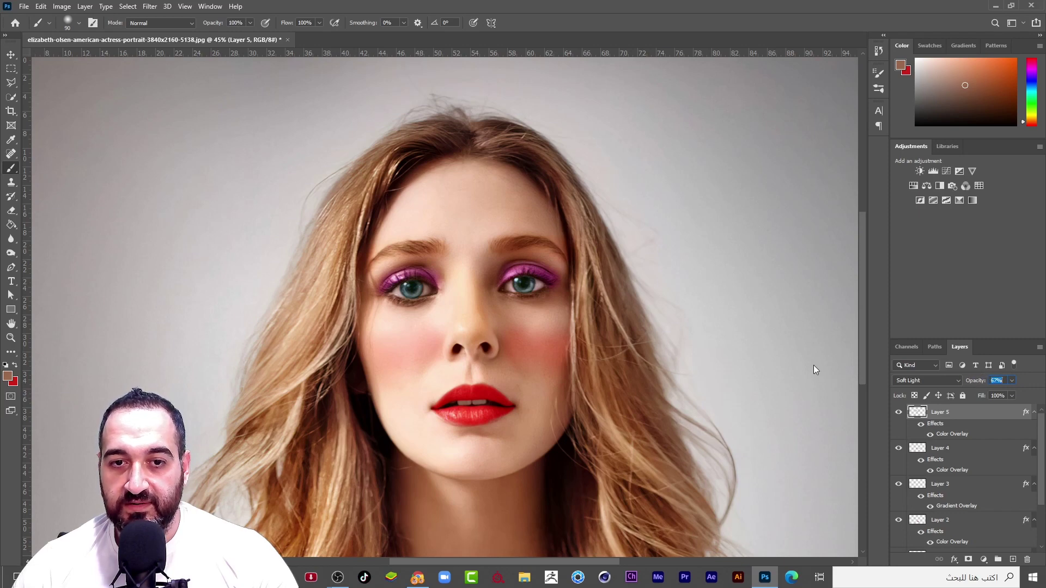
{"action": "scroll", "coordinate": [571, 287], "scroll_direction": "down", "scroll_amount": 2}
{"action": "scroll", "coordinate": [570, 287], "scroll_direction": "up", "scroll_amount": 4}
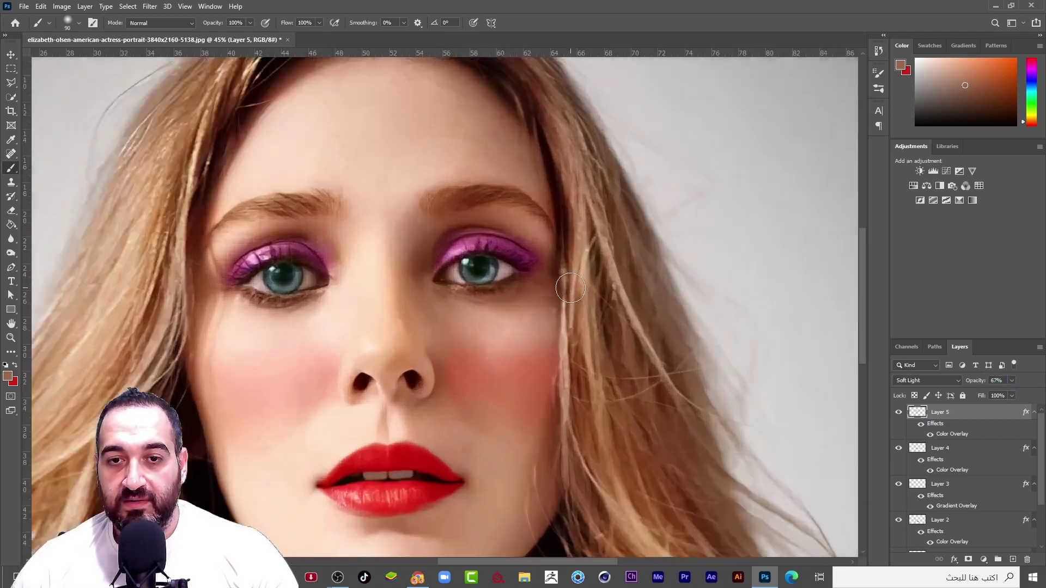
Step: Add a new layer above Layer 5 for the eye makeup and set the foreground color to black
{"action": "scroll", "coordinate": [571, 288], "scroll_direction": "up", "scroll_amount": 6}
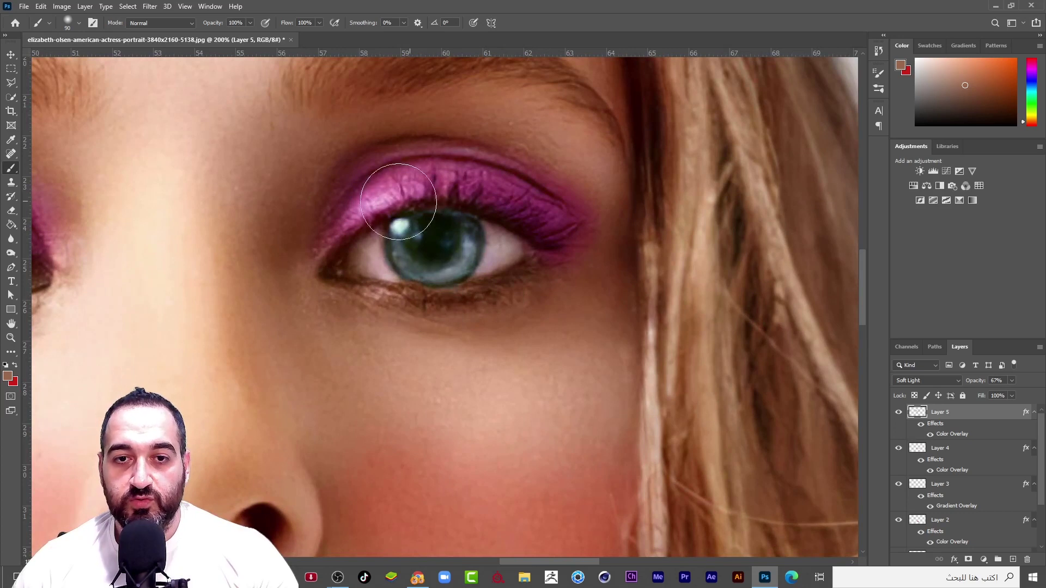
{"action": "scroll", "coordinate": [398, 202], "scroll_direction": "up", "scroll_amount": 1}
{"action": "left_click", "coordinate": [1015, 561]}
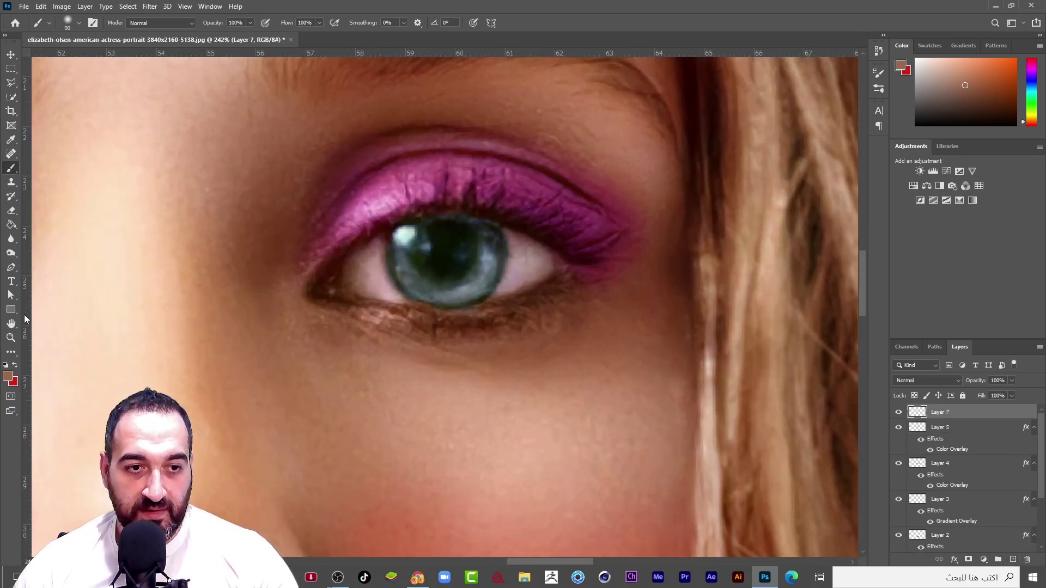
{"action": "left_click", "coordinate": [7, 376]}
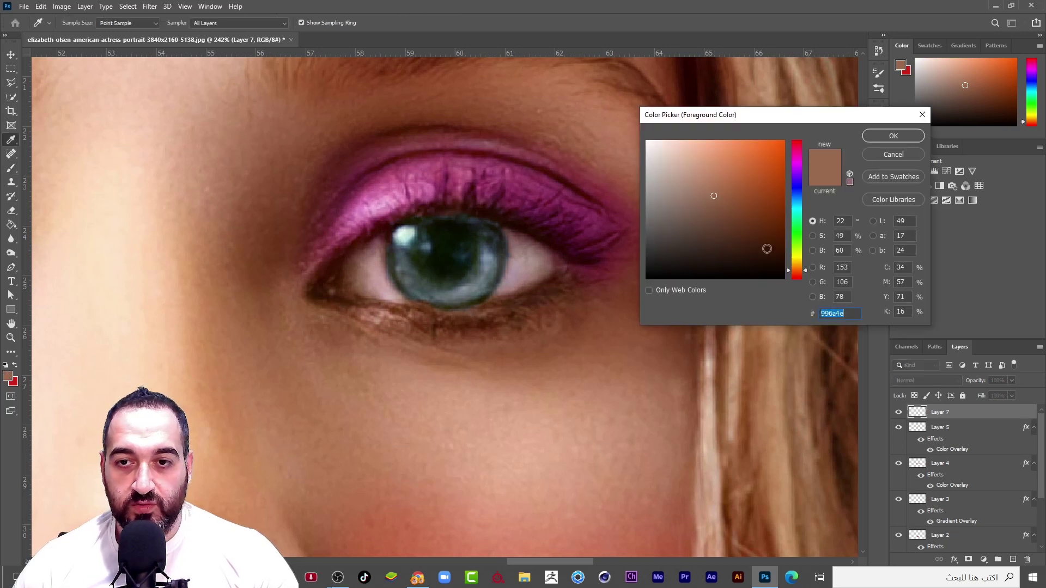
{"action": "left_click_drag", "start_coordinate": [766, 247], "coordinate": [787, 293]}
{"action": "left_click", "coordinate": [892, 136]}
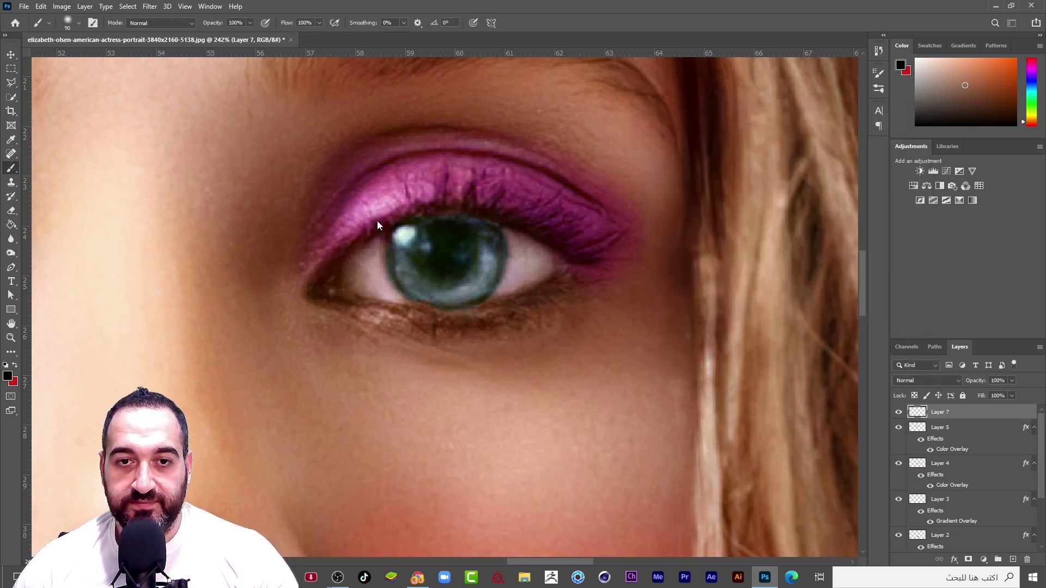
Step: Reduce the brush to 9 px and switch it to the Hard Round preset for drawing eyelashes
{"action": "key", "text": "bracketleft"}
{"action": "key", "text": "bracketleft"}
{"action": "key", "text": "bracketleft"}
{"action": "key", "text": "bracketleft"}
{"action": "key", "text": "bracketleft"}
{"action": "key", "text": "bracketleft"}
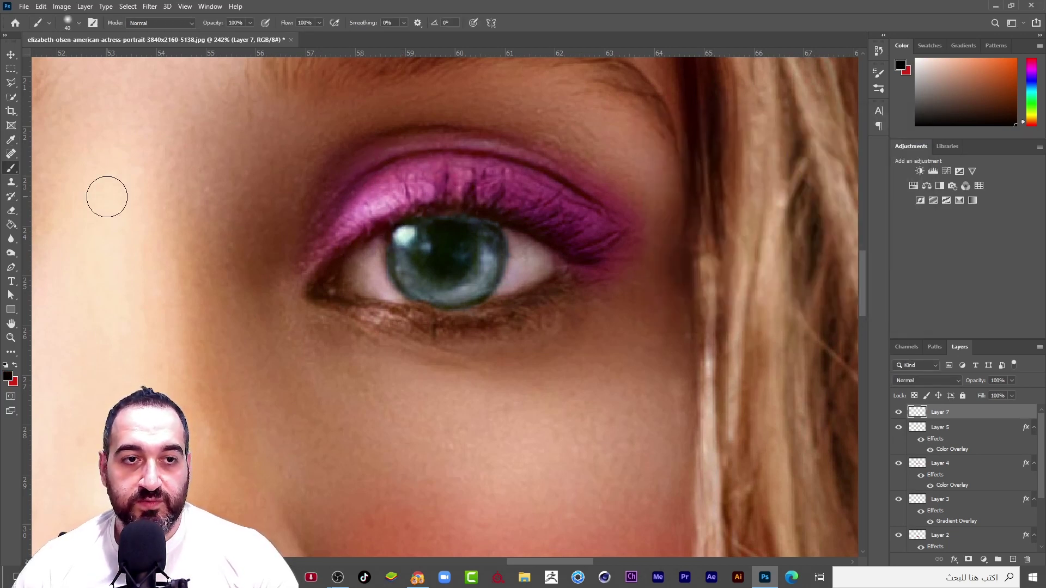
{"action": "scroll", "coordinate": [451, 217], "scroll_direction": "up", "scroll_amount": 3}
{"action": "key", "text": "bracketleft"}
{"action": "key", "text": "bracketleft"}
{"action": "key", "text": "bracketleft"}
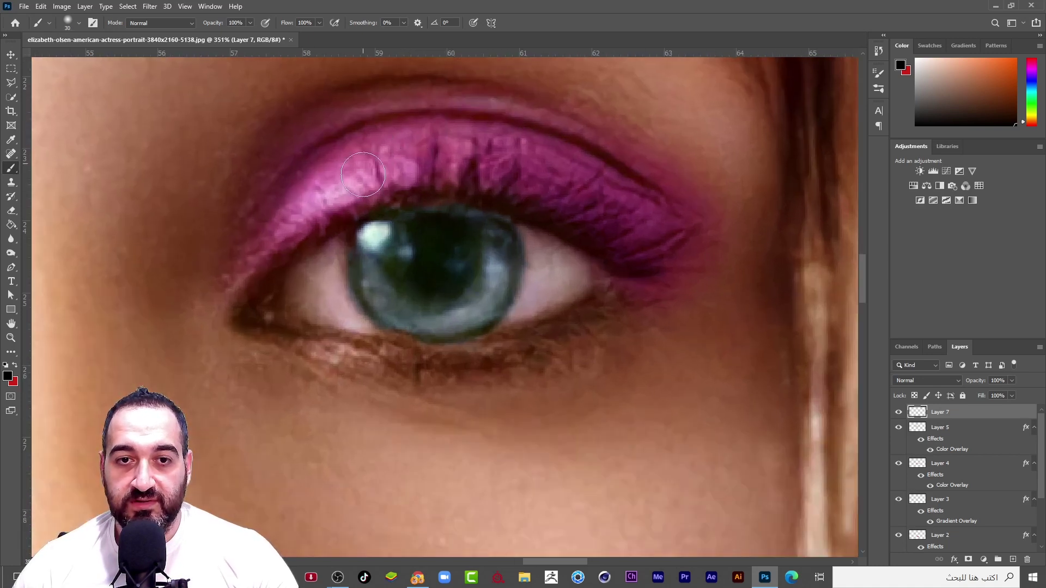
{"action": "right_click", "coordinate": [386, 202]}
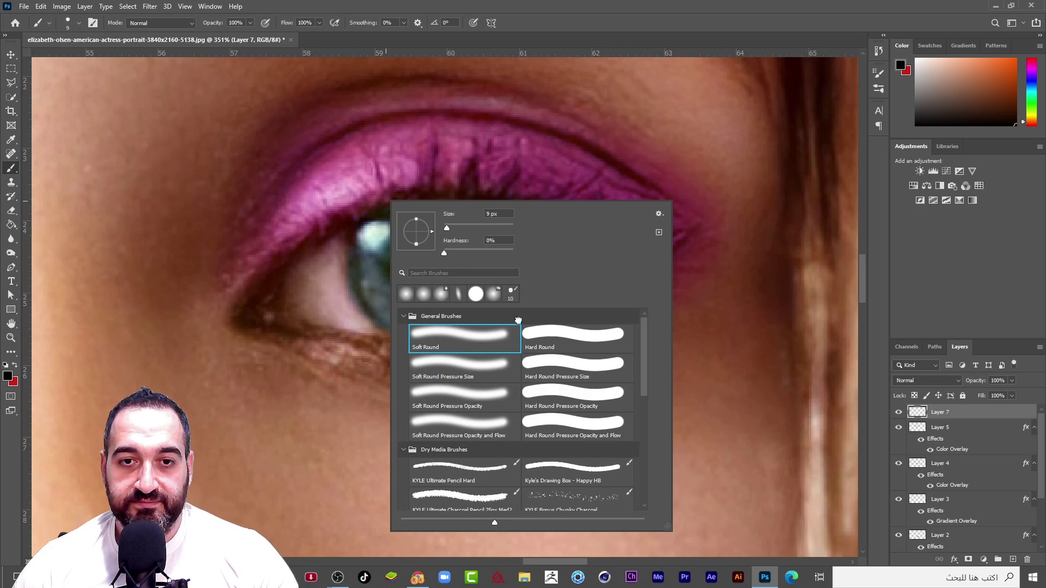
{"action": "left_click", "coordinate": [526, 329]}
{"action": "left_click_drag", "start_coordinate": [386, 197], "coordinate": [372, 156]}
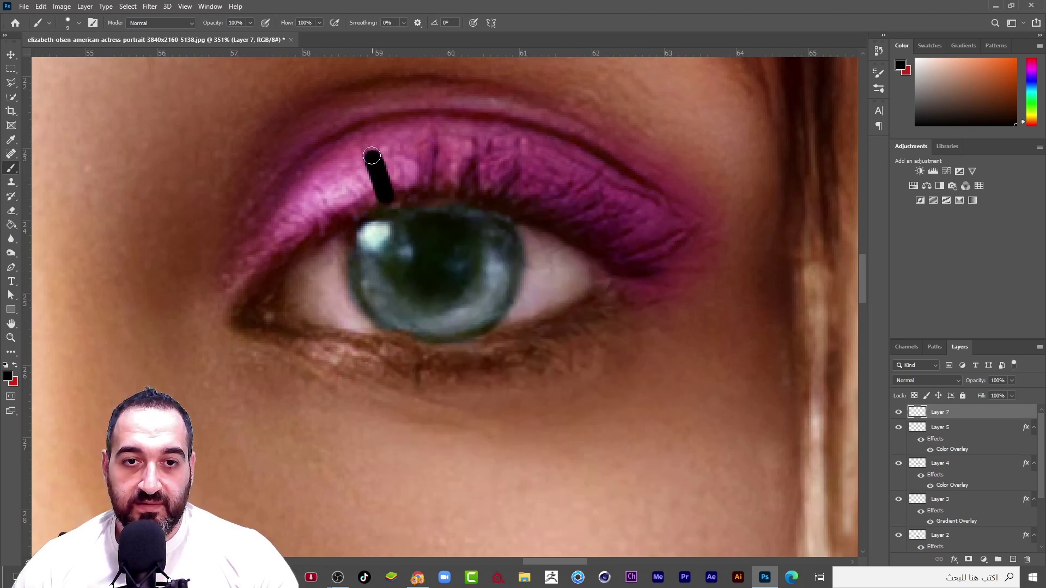
{"action": "scroll", "coordinate": [368, 154], "scroll_direction": "up", "scroll_amount": 2}
{"action": "key", "text": "ctrl+z"}
Step: Flatten the brush tip into a narrow ellipse at an 83° angle and try a lash stroke on the upper eyelid, undoing it
{"action": "right_click", "coordinate": [428, 221]}
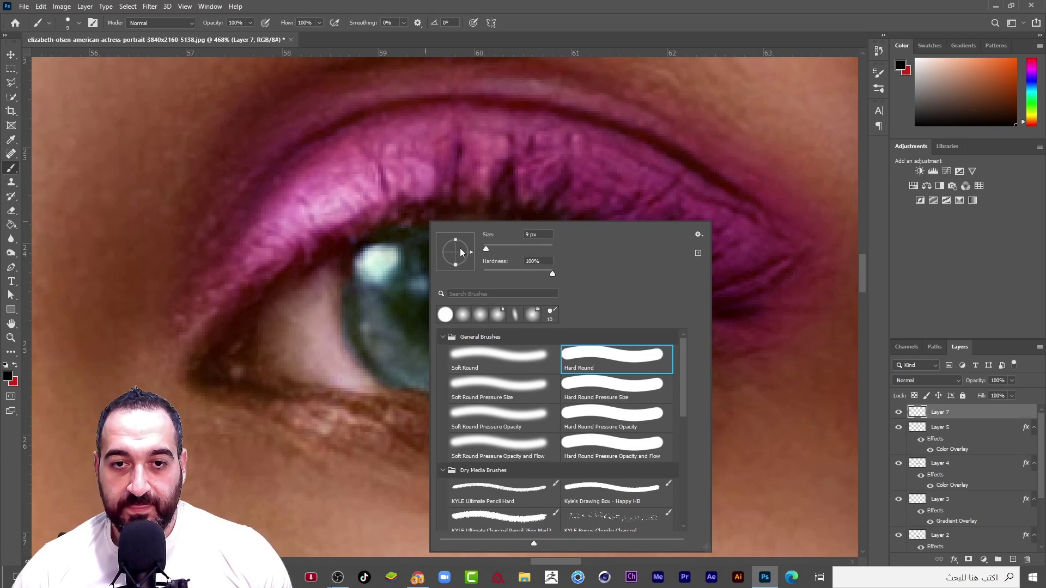
{"action": "mouse_move", "coordinate": [456, 246]}
{"action": "left_mouse_down"}
{"action": "mouse_move", "coordinate": [470, 254]}
{"action": "mouse_move", "coordinate": [456, 243]}
{"action": "left_mouse_up"}
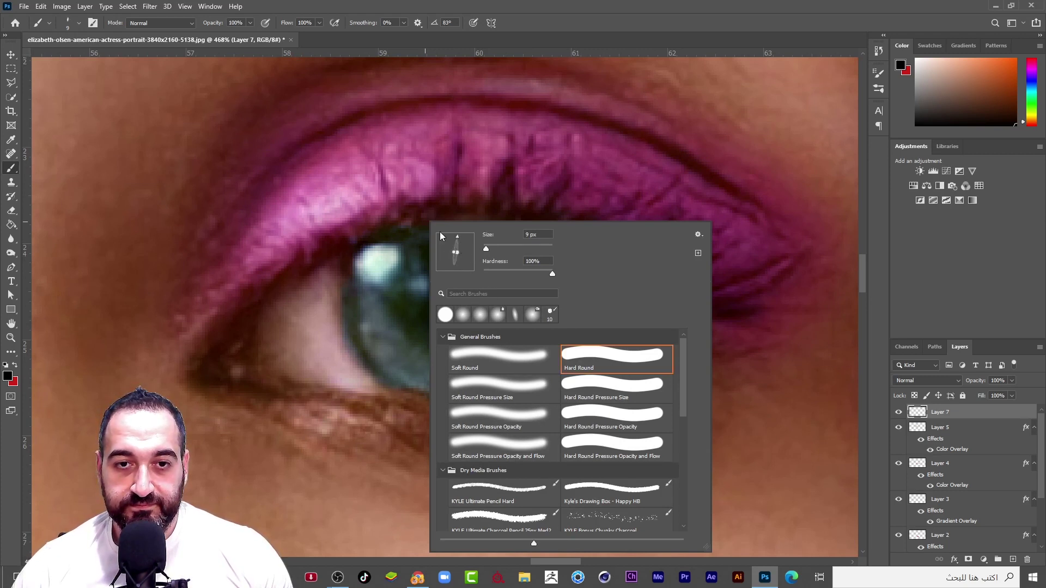
{"action": "left_click_drag", "start_coordinate": [390, 222], "coordinate": [375, 166]}
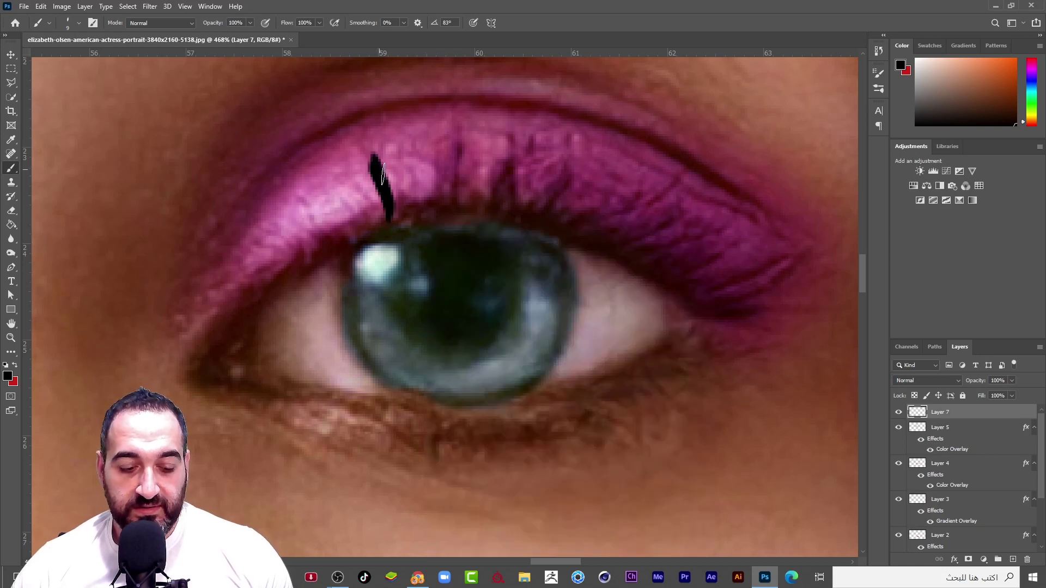
{"action": "key", "text": "ctrl+z"}
Step: Paint black upper lashes, eyeliner around the eye on the image's right side, and jagged lower lashes on Layer 7
{"action": "left_click_drag", "start_coordinate": [387, 220], "coordinate": [381, 169]}
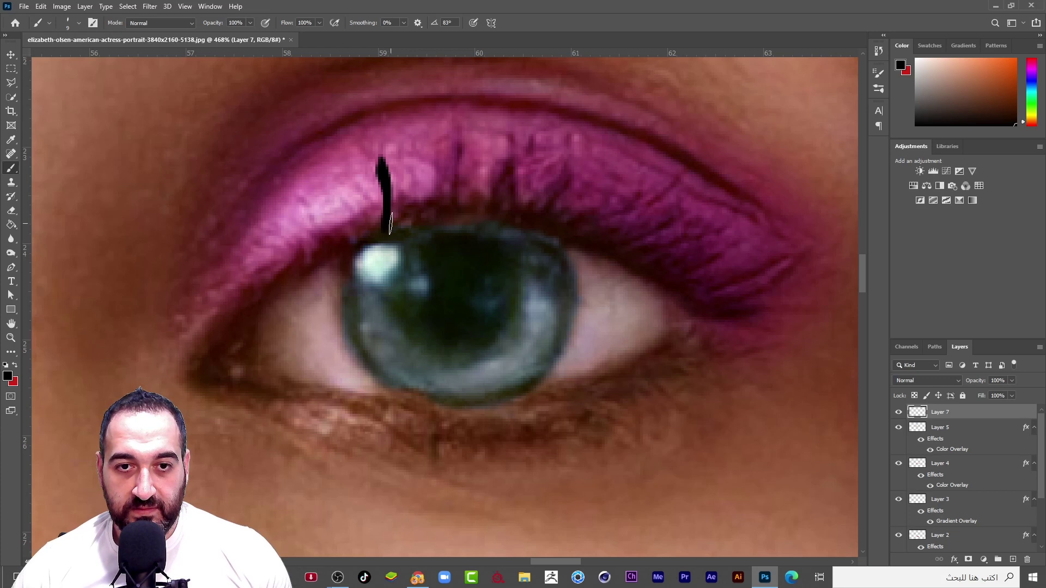
{"action": "mouse_move", "coordinate": [390, 222]}
{"action": "left_mouse_down"}
{"action": "mouse_move", "coordinate": [410, 217]}
{"action": "mouse_move", "coordinate": [448, 208]}
{"action": "mouse_move", "coordinate": [455, 133]}
{"action": "left_mouse_up"}
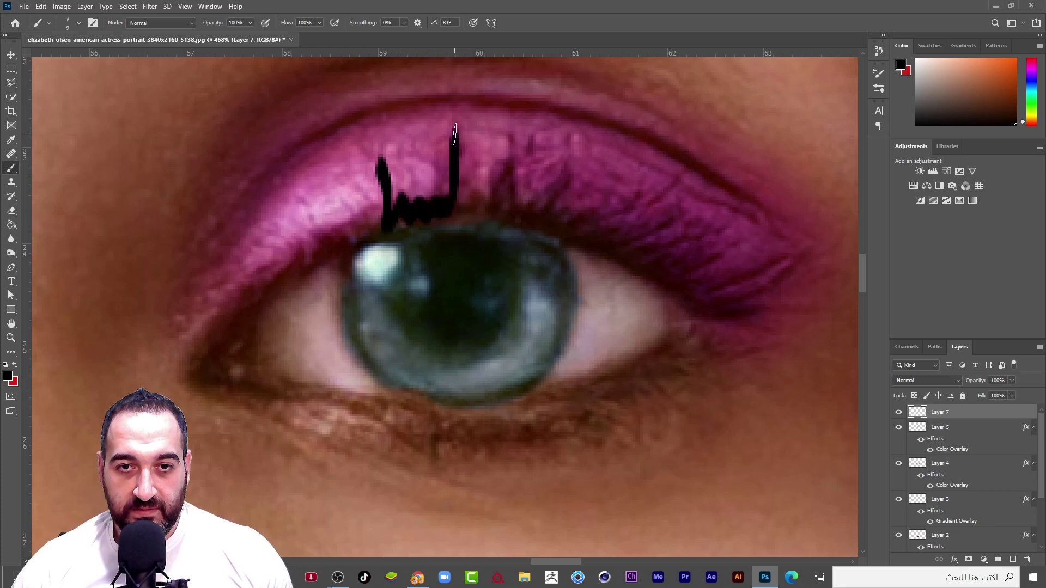
{"action": "mouse_move", "coordinate": [456, 199]}
{"action": "left_mouse_down"}
{"action": "mouse_move", "coordinate": [497, 205]}
{"action": "mouse_move", "coordinate": [507, 148]}
{"action": "mouse_move", "coordinate": [506, 202]}
{"action": "mouse_move", "coordinate": [546, 217]}
{"action": "mouse_move", "coordinate": [560, 179]}
{"action": "mouse_move", "coordinate": [548, 231]}
{"action": "mouse_move", "coordinate": [609, 237]}
{"action": "mouse_move", "coordinate": [654, 203]}
{"action": "mouse_move", "coordinate": [617, 243]}
{"action": "mouse_move", "coordinate": [644, 240]}
{"action": "mouse_move", "coordinate": [656, 252]}
{"action": "mouse_move", "coordinate": [647, 268]}
{"action": "mouse_move", "coordinate": [715, 224]}
{"action": "mouse_move", "coordinate": [688, 246]}
{"action": "mouse_move", "coordinate": [673, 279]}
{"action": "mouse_move", "coordinate": [701, 272]}
{"action": "mouse_move", "coordinate": [711, 302]}
{"action": "mouse_move", "coordinate": [767, 317]}
{"action": "mouse_move", "coordinate": [713, 309]}
{"action": "mouse_move", "coordinate": [664, 355]}
{"action": "mouse_move", "coordinate": [675, 385]}
{"action": "mouse_move", "coordinate": [667, 371]}
{"action": "mouse_move", "coordinate": [658, 393]}
{"action": "mouse_move", "coordinate": [636, 387]}
{"action": "mouse_move", "coordinate": [597, 419]}
{"action": "mouse_move", "coordinate": [560, 406]}
{"action": "mouse_move", "coordinate": [515, 451]}
{"action": "mouse_move", "coordinate": [503, 430]}
{"action": "mouse_move", "coordinate": [420, 450]}
{"action": "mouse_move", "coordinate": [411, 415]}
{"action": "mouse_move", "coordinate": [319, 404]}
{"action": "mouse_move", "coordinate": [215, 362]}
{"action": "mouse_move", "coordinate": [310, 261]}
{"action": "mouse_move", "coordinate": [409, 218]}
{"action": "mouse_move", "coordinate": [552, 227]}
{"action": "mouse_move", "coordinate": [680, 283]}
{"action": "left_mouse_up"}
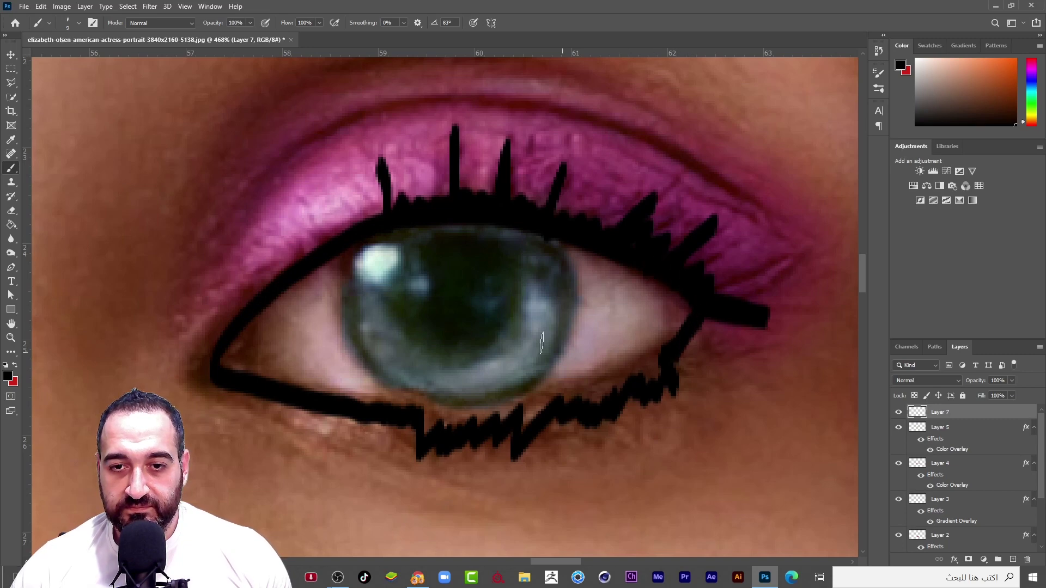
{"action": "scroll", "coordinate": [542, 342], "scroll_direction": "down", "scroll_amount": 15}
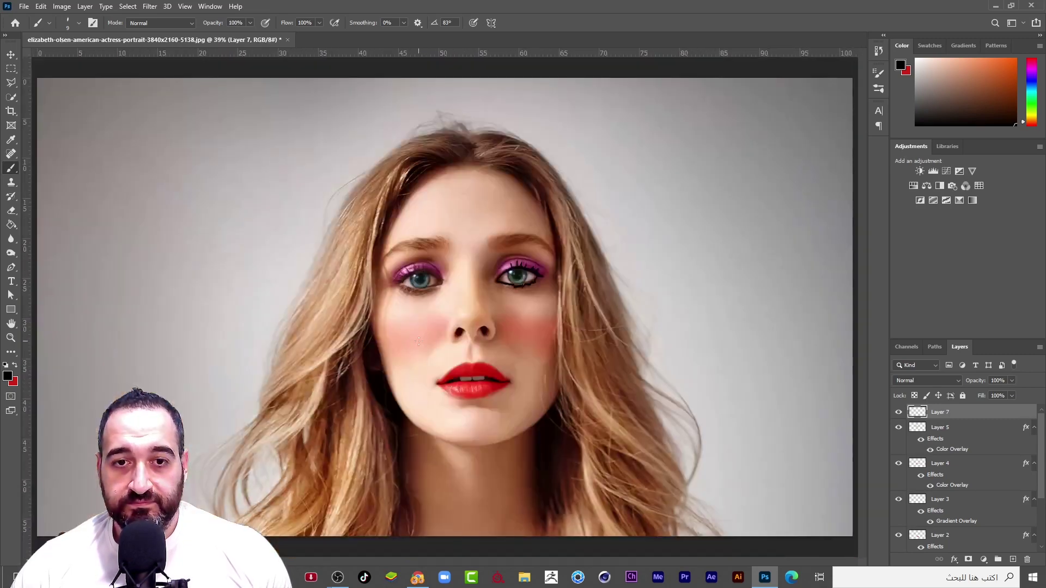
Step: Change Layer 7's blend mode to Soft Light, keeping its fill at 100%
{"action": "scroll", "coordinate": [539, 361], "scroll_direction": "up", "scroll_amount": 8}
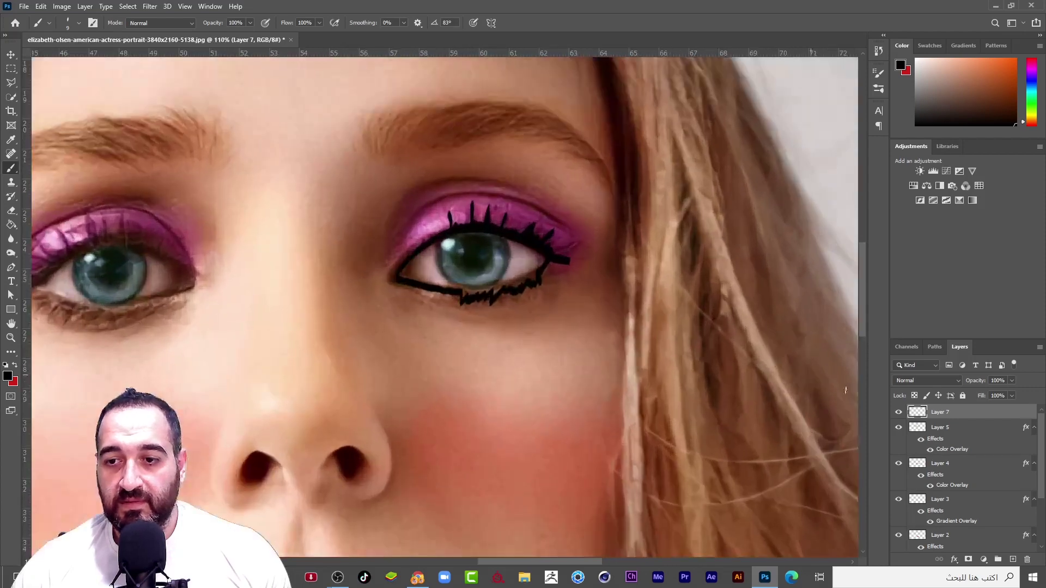
{"action": "left_click", "coordinate": [937, 381]}
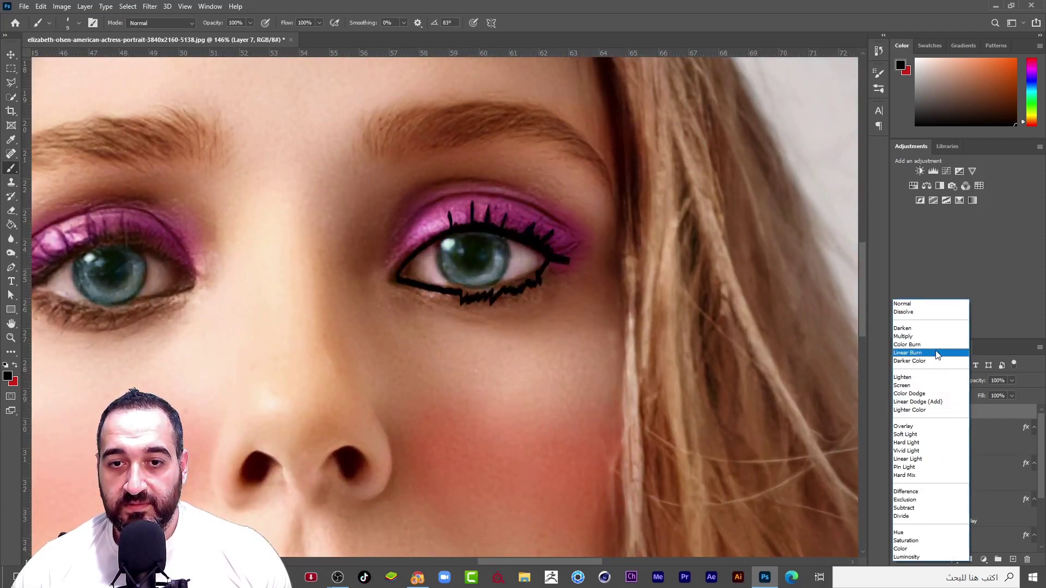
{"action": "left_click", "coordinate": [931, 434]}
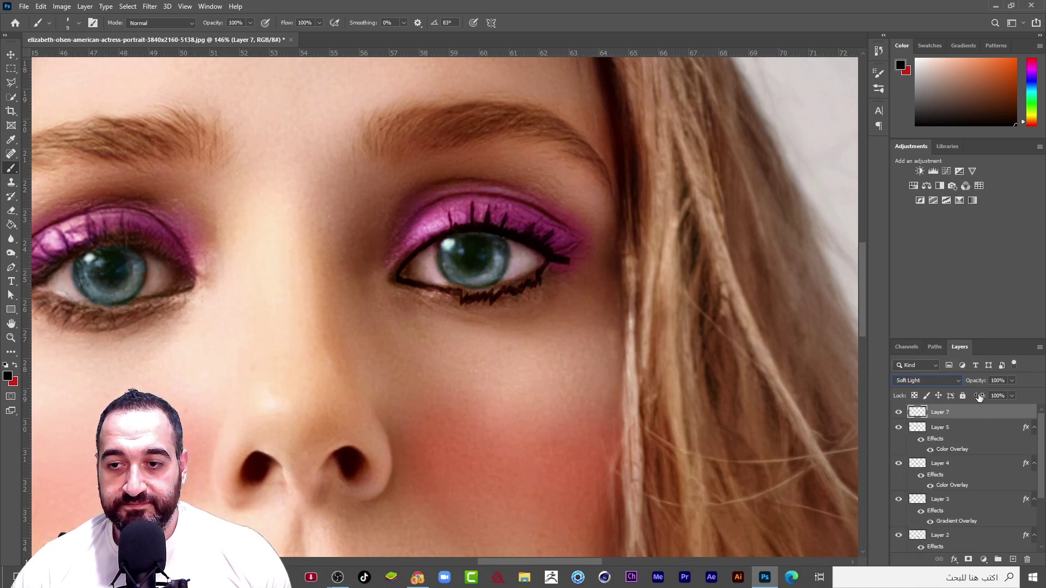
{"action": "left_click_drag", "start_coordinate": [961, 400], "coordinate": [978, 396]}
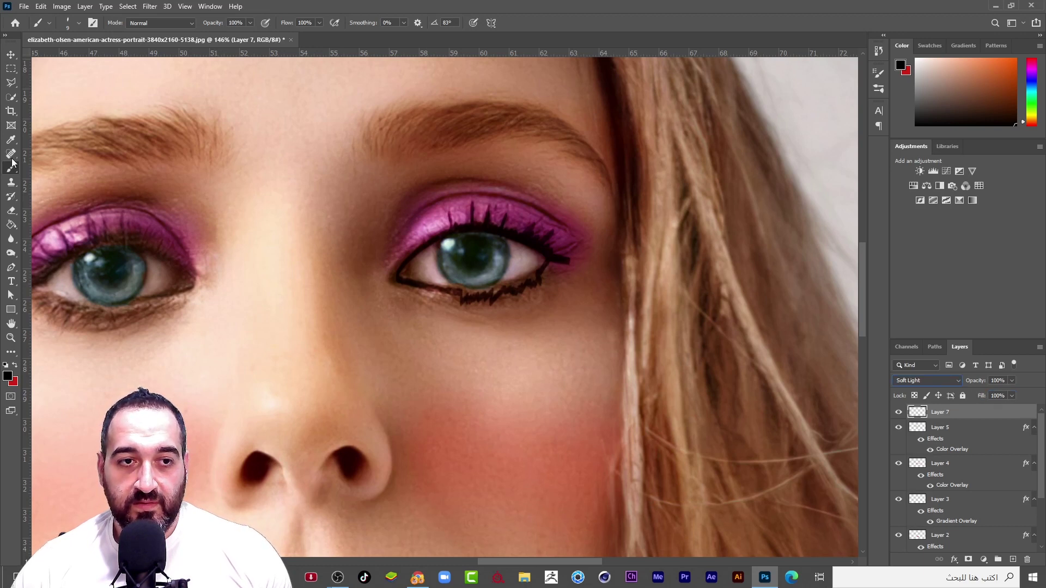
Step: Soften the painted lower lashes and outer eyeliner of the eye on the image's right side with a small soft eraser, and set Layer 7's fill to 76%
{"action": "left_click", "coordinate": [12, 211]}
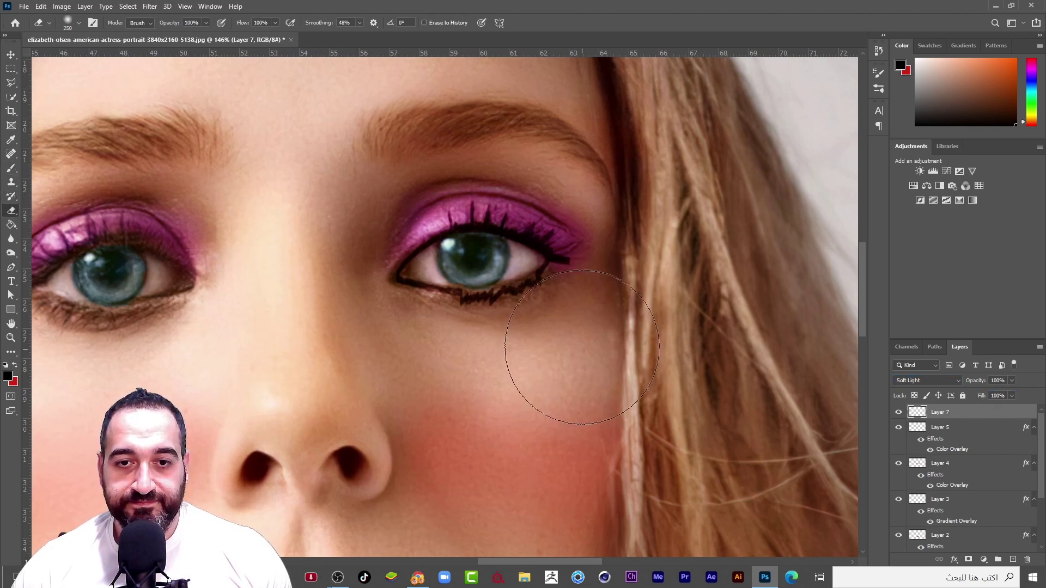
{"action": "scroll", "coordinate": [550, 354], "scroll_direction": "up", "scroll_amount": 3}
{"action": "key", "text": "bracketleft"}
{"action": "key", "text": "bracketleft"}
{"action": "key", "text": "bracketleft"}
{"action": "key", "text": "bracketleft"}
{"action": "key", "text": "bracketleft"}
{"action": "key", "text": "bracketleft"}
{"action": "key", "text": "bracketleft"}
{"action": "key", "text": "bracketleft"}
{"action": "key", "text": "bracketleft"}
{"action": "key", "text": "bracketleft"}
{"action": "key", "text": "bracketleft"}
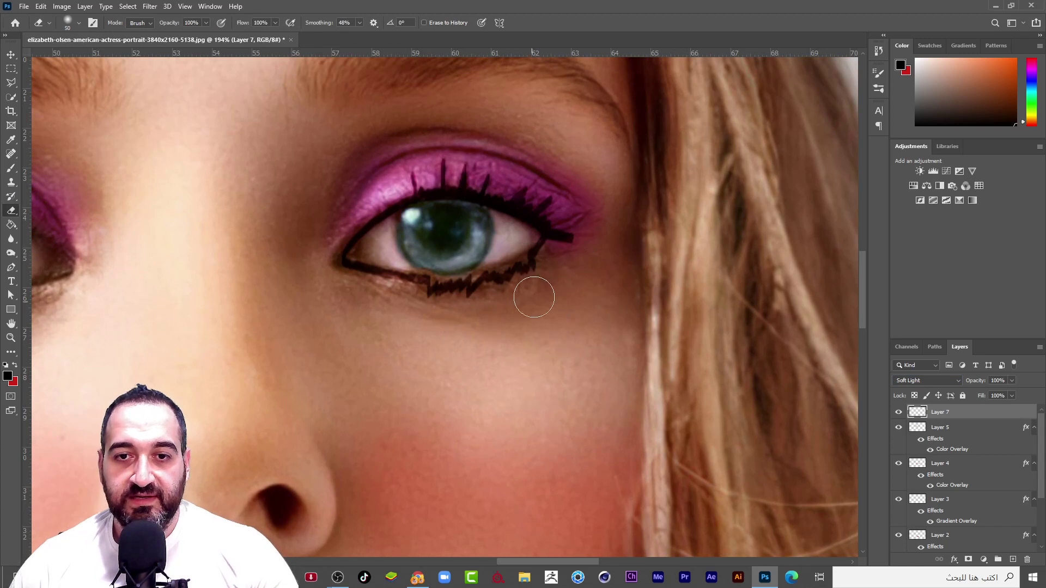
{"action": "mouse_move", "coordinate": [528, 280]}
{"action": "left_mouse_down"}
{"action": "mouse_move", "coordinate": [473, 293]}
{"action": "mouse_move", "coordinate": [561, 263]}
{"action": "mouse_move", "coordinate": [426, 307]}
{"action": "mouse_move", "coordinate": [381, 305]}
{"action": "mouse_move", "coordinate": [489, 292]}
{"action": "mouse_move", "coordinate": [412, 291]}
{"action": "mouse_move", "coordinate": [366, 282]}
{"action": "mouse_move", "coordinate": [412, 278]}
{"action": "mouse_move", "coordinate": [345, 272]}
{"action": "mouse_move", "coordinate": [481, 289]}
{"action": "mouse_move", "coordinate": [593, 219]}
{"action": "mouse_move", "coordinate": [490, 285]}
{"action": "mouse_move", "coordinate": [557, 251]}
{"action": "mouse_move", "coordinate": [477, 306]}
{"action": "mouse_move", "coordinate": [524, 282]}
{"action": "mouse_move", "coordinate": [379, 292]}
{"action": "mouse_move", "coordinate": [346, 279]}
{"action": "mouse_move", "coordinate": [459, 278]}
{"action": "mouse_move", "coordinate": [498, 330]}
{"action": "left_mouse_up"}
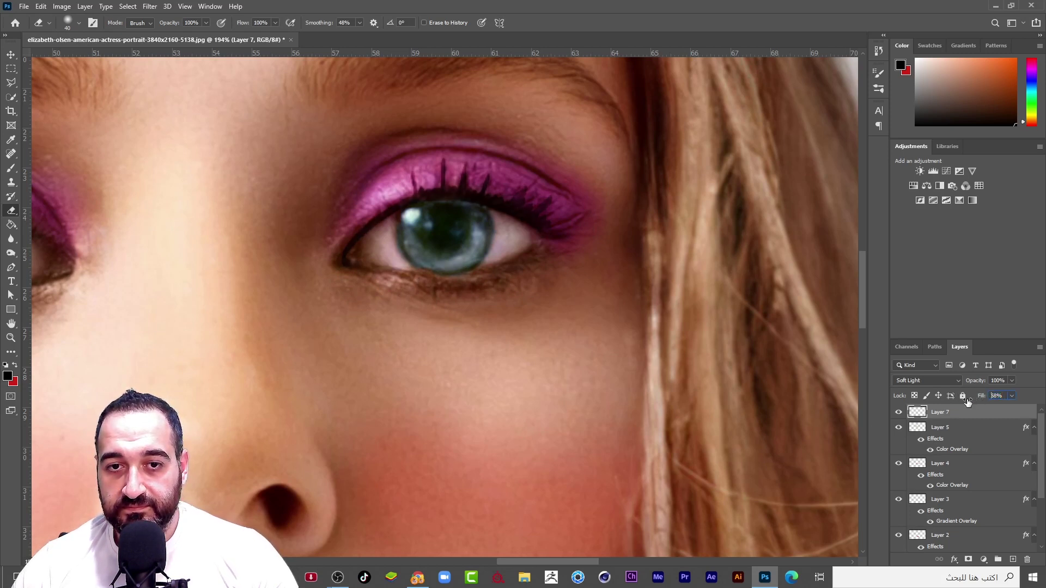
{"action": "scroll", "coordinate": [431, 273], "scroll_direction": "down", "scroll_amount": 10}
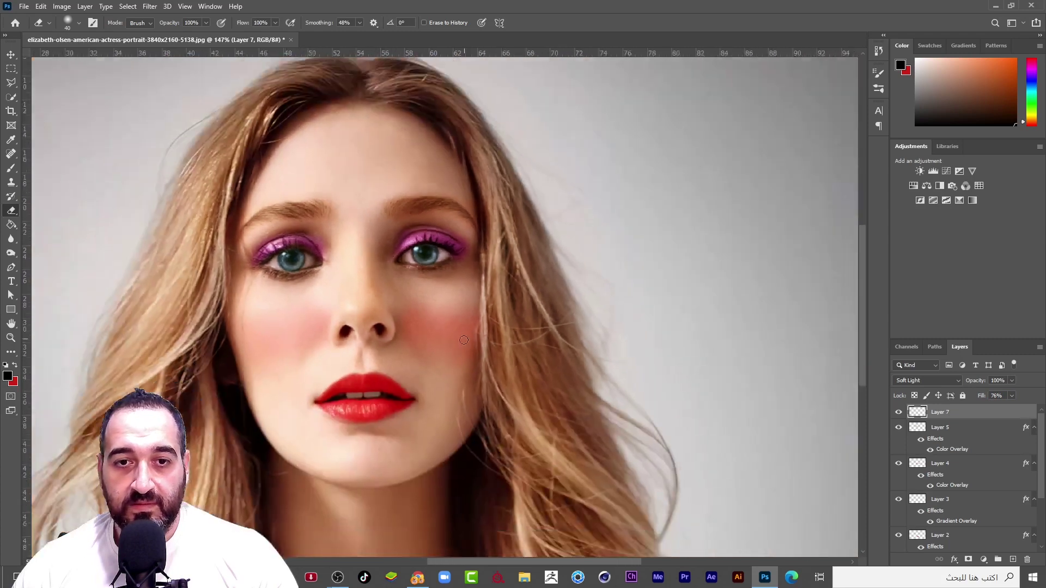
{"action": "scroll", "coordinate": [439, 284], "scroll_direction": "down", "scroll_amount": 5}
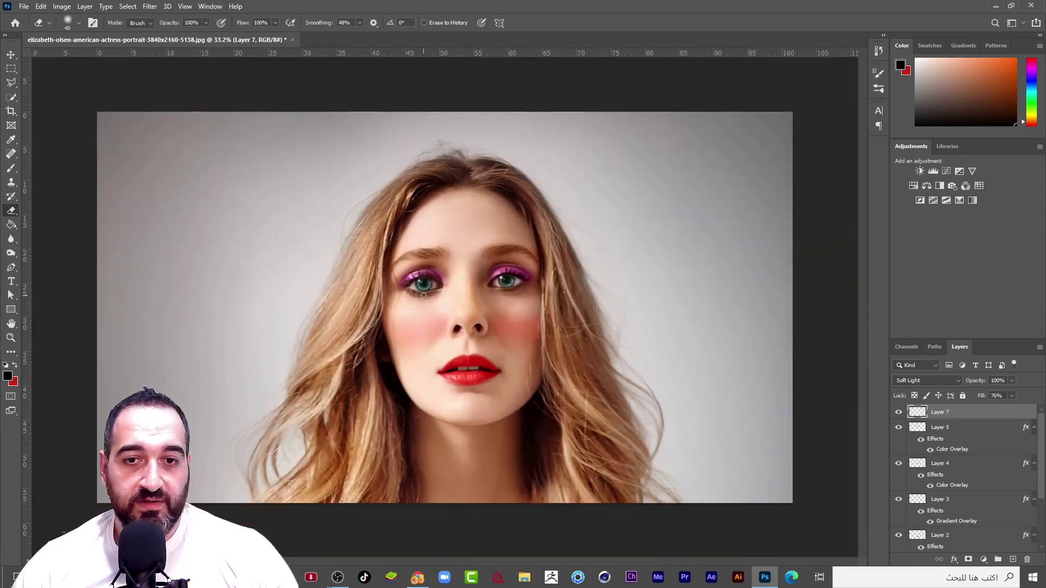
Step: Paint black upper lashes, eyeliner and short lower lashes around the eye on the image's left side on Layer 7 with the narrow brush
{"action": "scroll", "coordinate": [444, 309], "scroll_direction": "up", "scroll_amount": 5}
{"action": "scroll", "coordinate": [393, 267], "scroll_direction": "up", "scroll_amount": 10}
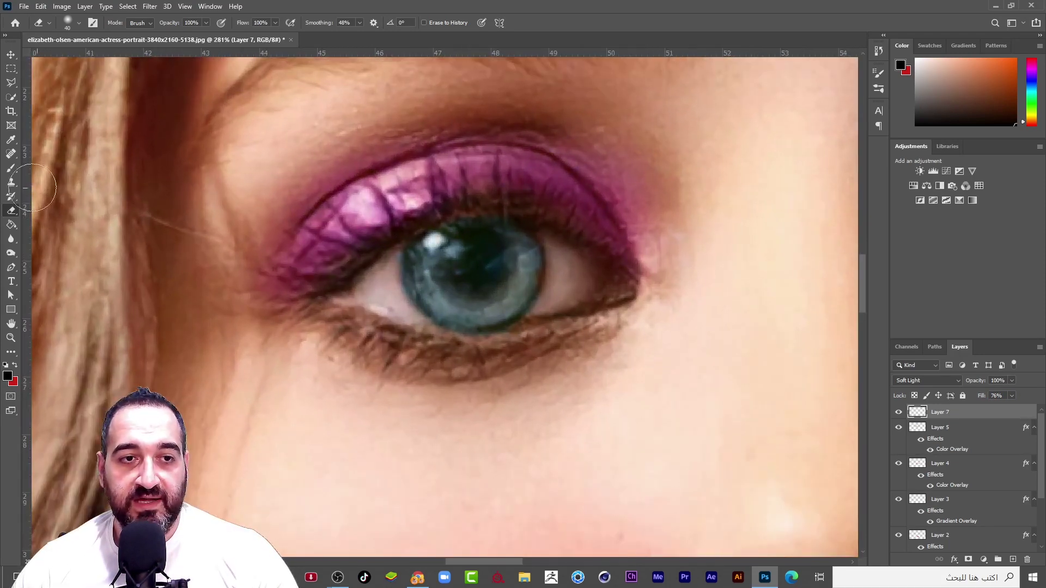
{"action": "left_click", "coordinate": [10, 168]}
{"action": "scroll", "coordinate": [530, 222], "scroll_direction": "up", "scroll_amount": 2}
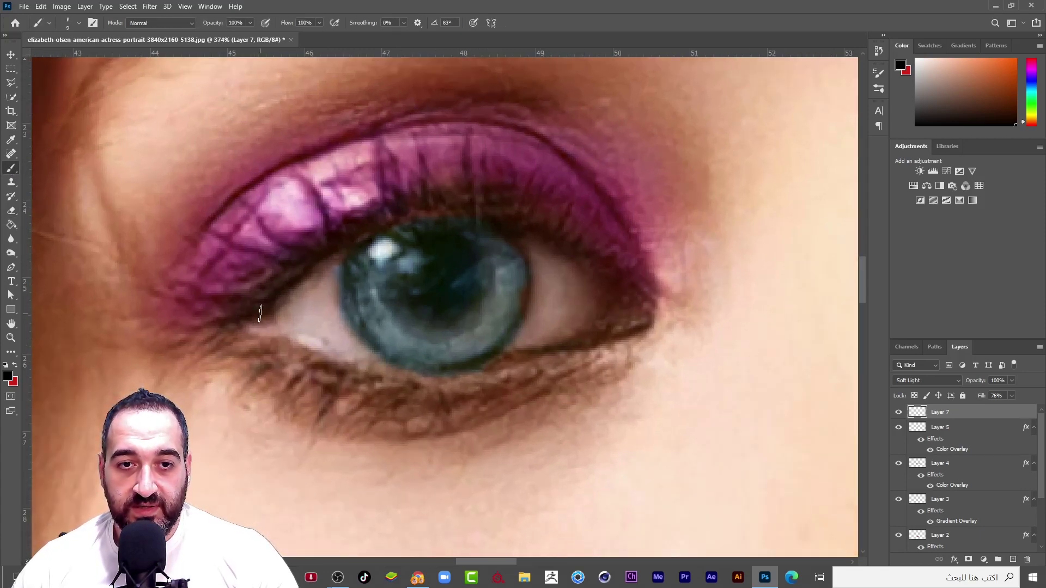
{"action": "left_click_drag", "start_coordinate": [330, 235], "coordinate": [305, 171]}
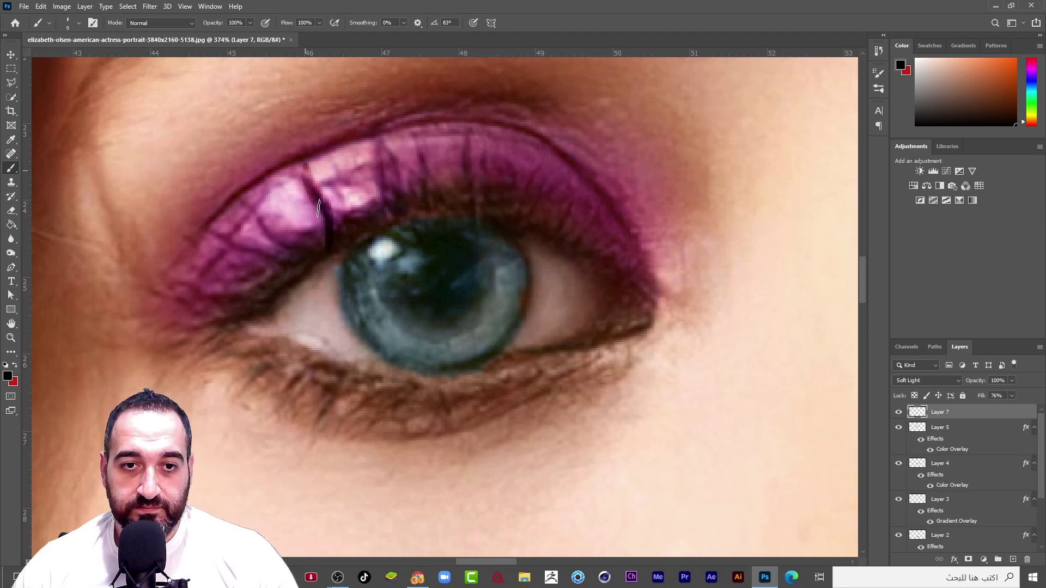
{"action": "mouse_move", "coordinate": [328, 233]}
{"action": "left_mouse_down"}
{"action": "mouse_move", "coordinate": [392, 205]}
{"action": "mouse_move", "coordinate": [394, 150]}
{"action": "mouse_move", "coordinate": [399, 203]}
{"action": "mouse_move", "coordinate": [431, 192]}
{"action": "mouse_move", "coordinate": [425, 149]}
{"action": "mouse_move", "coordinate": [435, 200]}
{"action": "mouse_move", "coordinate": [463, 175]}
{"action": "mouse_move", "coordinate": [466, 146]}
{"action": "mouse_move", "coordinate": [487, 211]}
{"action": "mouse_move", "coordinate": [540, 227]}
{"action": "mouse_move", "coordinate": [645, 296]}
{"action": "mouse_move", "coordinate": [655, 315]}
{"action": "mouse_move", "coordinate": [545, 227]}
{"action": "mouse_move", "coordinate": [585, 190]}
{"action": "mouse_move", "coordinate": [552, 222]}
{"action": "mouse_move", "coordinate": [522, 207]}
{"action": "mouse_move", "coordinate": [524, 189]}
{"action": "mouse_move", "coordinate": [397, 212]}
{"action": "left_mouse_up"}
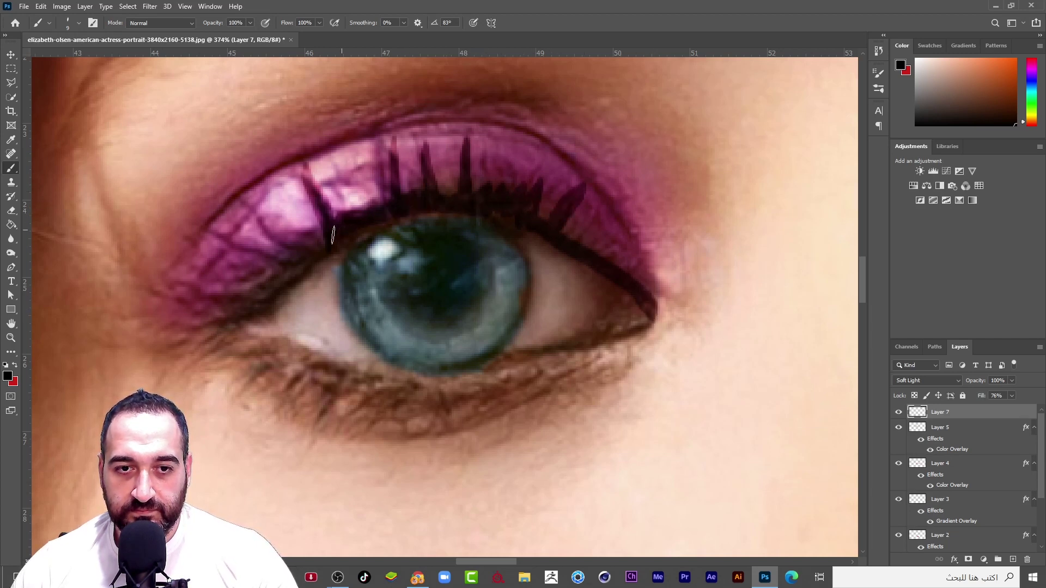
{"action": "mouse_move", "coordinate": [333, 235]}
{"action": "left_mouse_down"}
{"action": "mouse_move", "coordinate": [202, 347]}
{"action": "mouse_move", "coordinate": [259, 337]}
{"action": "mouse_move", "coordinate": [255, 369]}
{"action": "mouse_move", "coordinate": [330, 371]}
{"action": "mouse_move", "coordinate": [314, 402]}
{"action": "mouse_move", "coordinate": [340, 383]}
{"action": "mouse_move", "coordinate": [344, 411]}
{"action": "mouse_move", "coordinate": [389, 403]}
{"action": "mouse_move", "coordinate": [397, 422]}
{"action": "mouse_move", "coordinate": [457, 397]}
{"action": "mouse_move", "coordinate": [482, 400]}
{"action": "mouse_move", "coordinate": [655, 315]}
{"action": "left_mouse_up"}
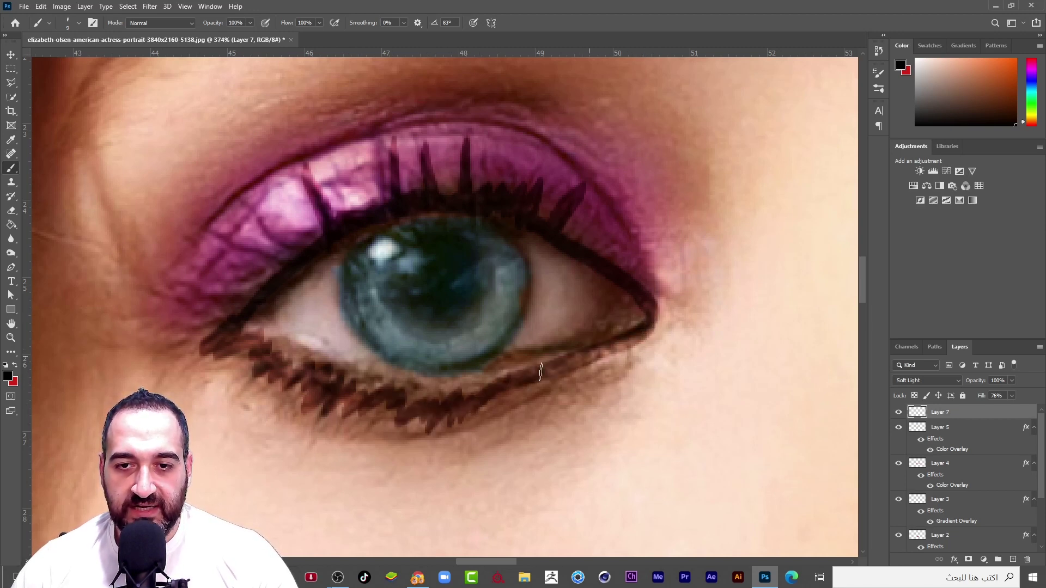
{"action": "mouse_move", "coordinate": [541, 372]}
{"action": "left_mouse_down"}
{"action": "mouse_move", "coordinate": [496, 382]}
{"action": "mouse_move", "coordinate": [432, 422]}
{"action": "mouse_move", "coordinate": [438, 400]}
{"action": "mouse_move", "coordinate": [371, 404]}
{"action": "left_mouse_up"}
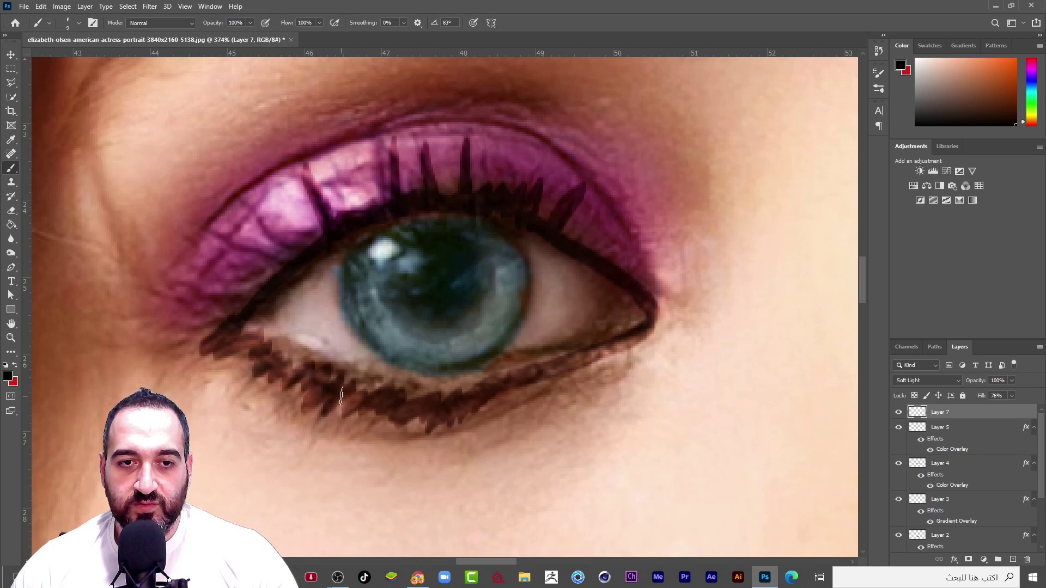
Step: Rotate the brush tip to 132° and paint slanted black lashes on the outer upper lid of the same eye
{"action": "right_click", "coordinate": [256, 233]}
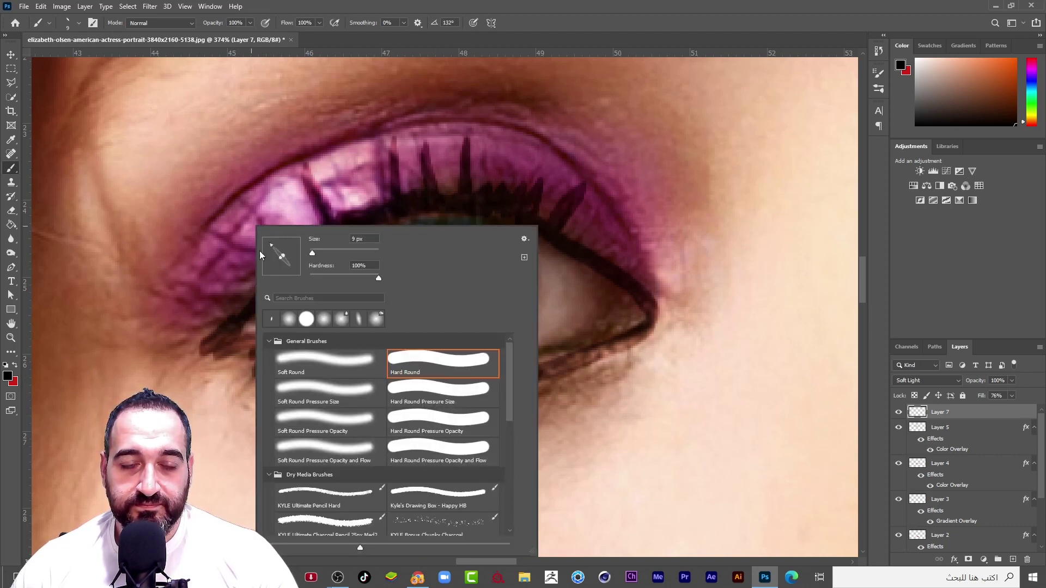
{"action": "left_click", "coordinate": [246, 245]}
{"action": "mouse_move", "coordinate": [225, 233]}
{"action": "left_mouse_down"}
{"action": "mouse_move", "coordinate": [278, 258]}
{"action": "mouse_move", "coordinate": [207, 222]}
{"action": "left_mouse_up"}
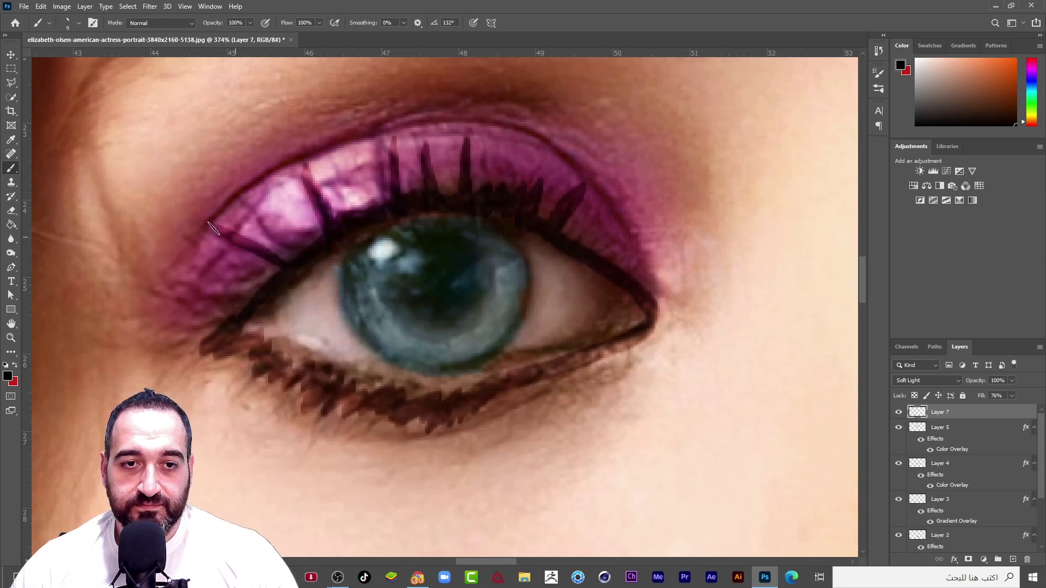
{"action": "left_click_drag", "start_coordinate": [284, 250], "coordinate": [250, 196]}
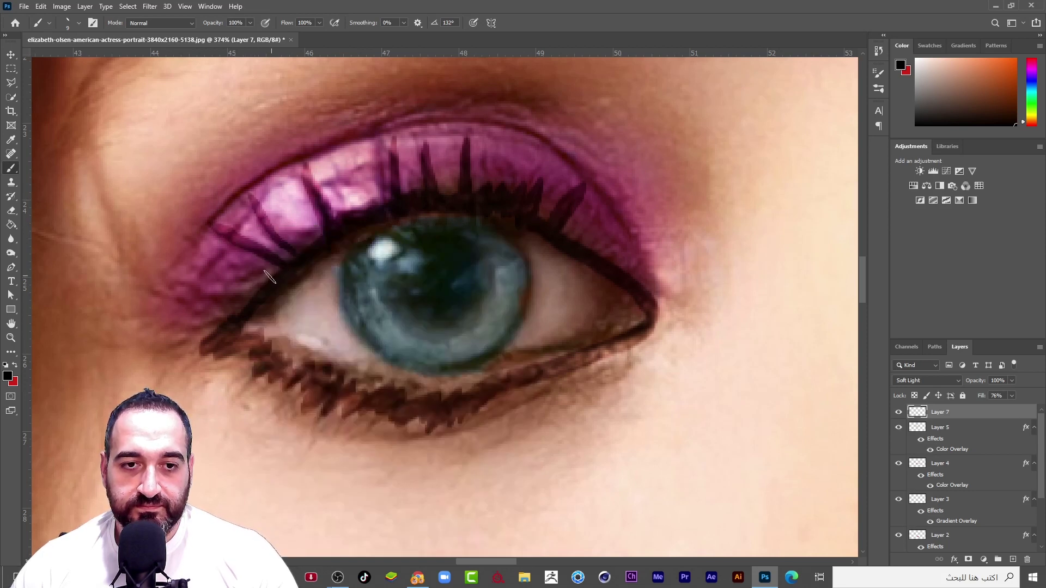
{"action": "mouse_move", "coordinate": [235, 261]}
{"action": "left_mouse_down"}
{"action": "mouse_move", "coordinate": [259, 275]}
{"action": "mouse_move", "coordinate": [255, 291]}
{"action": "mouse_move", "coordinate": [231, 298]}
{"action": "mouse_move", "coordinate": [191, 283]}
{"action": "mouse_move", "coordinate": [244, 313]}
{"action": "mouse_move", "coordinate": [207, 315]}
{"action": "left_mouse_up"}
{"action": "scroll", "coordinate": [364, 237], "scroll_direction": "down", "scroll_amount": 2}
{"action": "scroll", "coordinate": [364, 237], "scroll_direction": "down", "scroll_amount": 3}
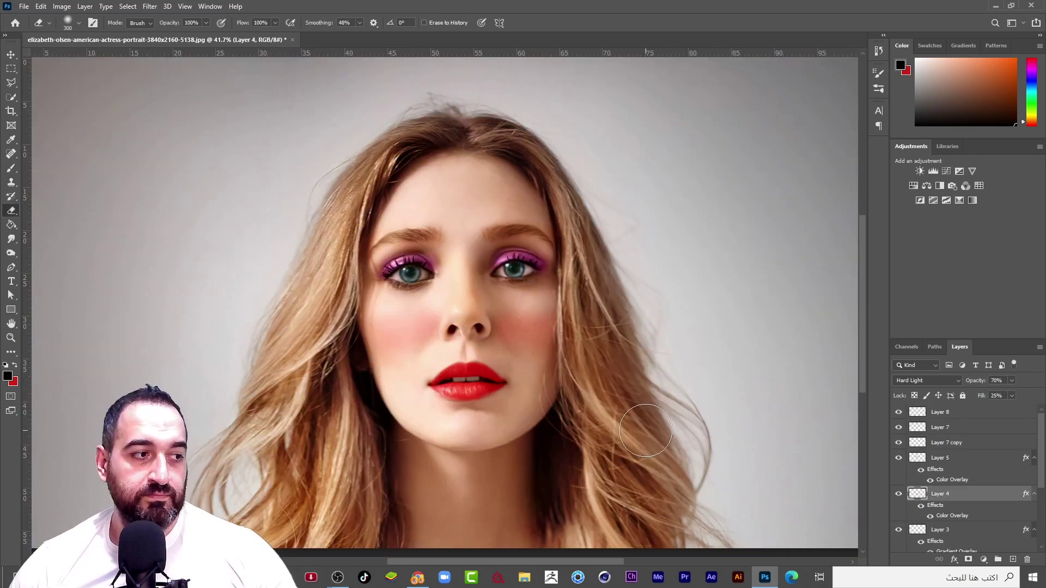
{"action": "scroll", "coordinate": [406, 434], "scroll_direction": "down", "scroll_amount": 1}
{"action": "scroll", "coordinate": [406, 435], "scroll_direction": "up", "scroll_amount": 1}
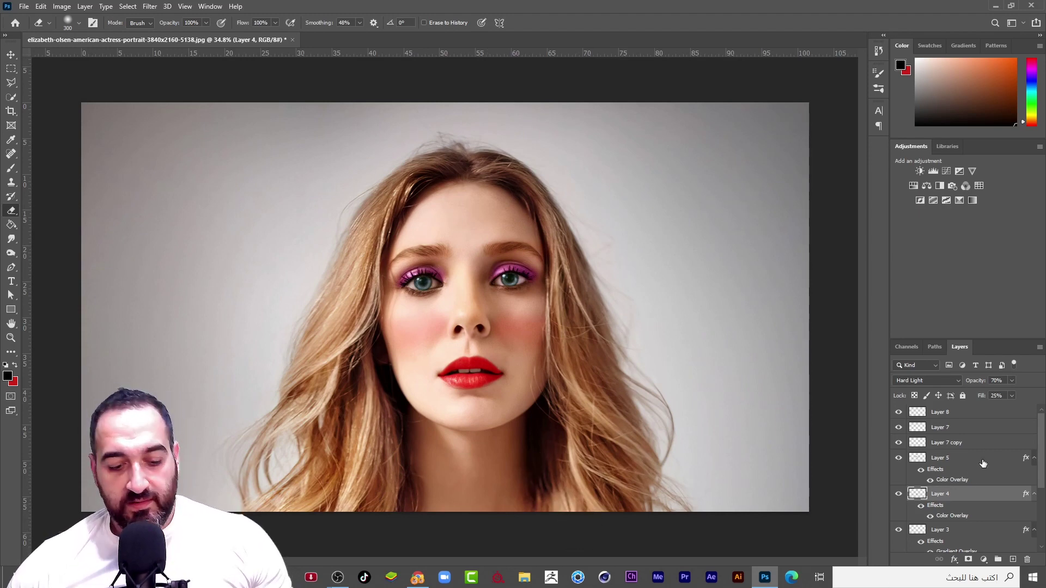
{"action": "scroll", "coordinate": [595, 382], "scroll_direction": "up", "scroll_amount": 1}
{"action": "scroll", "coordinate": [595, 382], "scroll_direction": "down", "scroll_amount": 2}
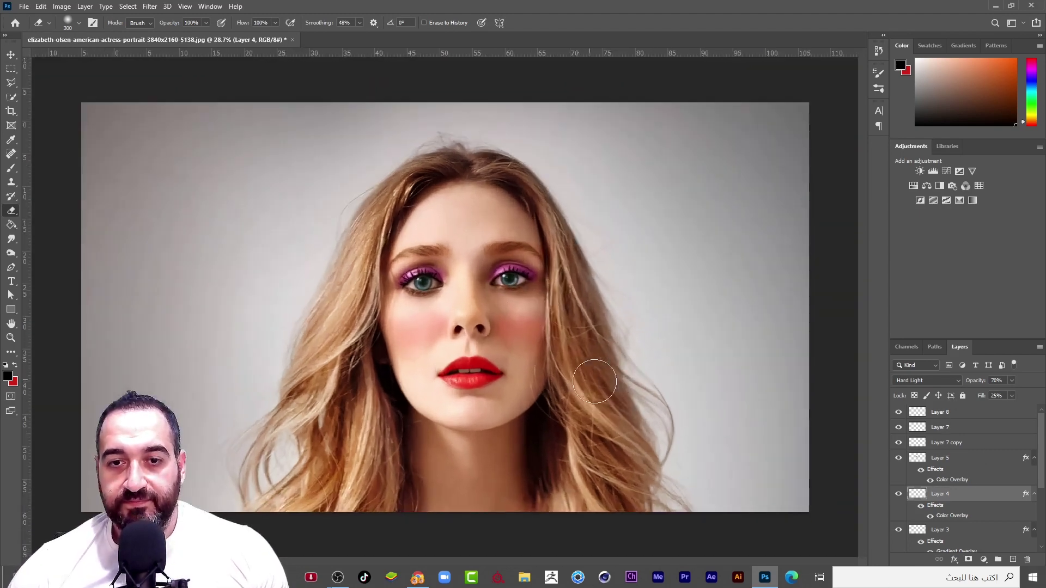
{"action": "scroll", "coordinate": [594, 381], "scroll_direction": "up", "scroll_amount": 1}
Step: Merge all layers, from Layer 8 down to the base portrait, into a single layer
{"action": "left_click", "coordinate": [944, 416]}
{"action": "scroll", "coordinate": [949, 480], "scroll_direction": "down", "scroll_amount": 3}
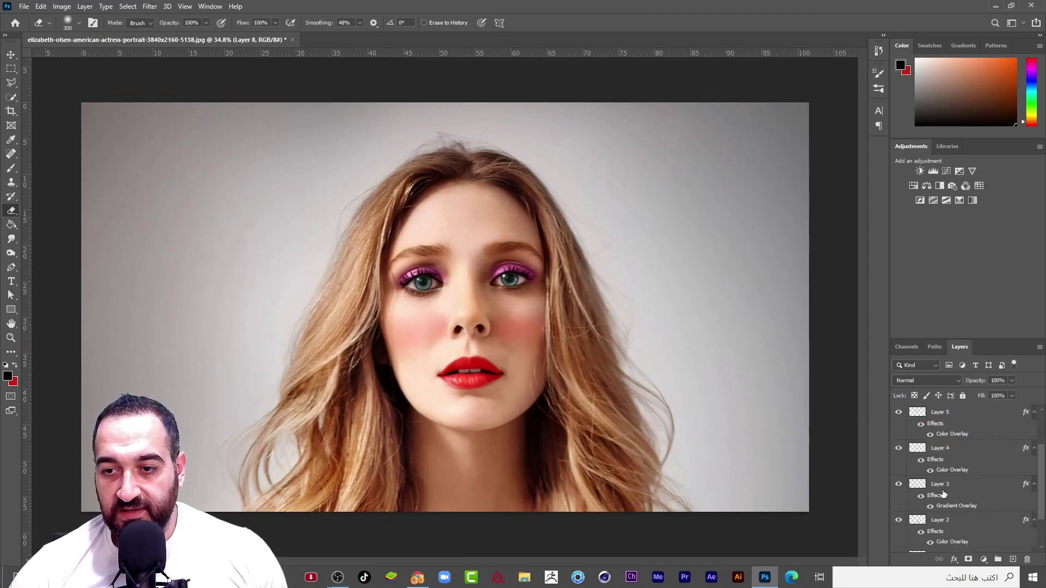
{"action": "left_click", "coordinate": [946, 545], "text": "shift"}
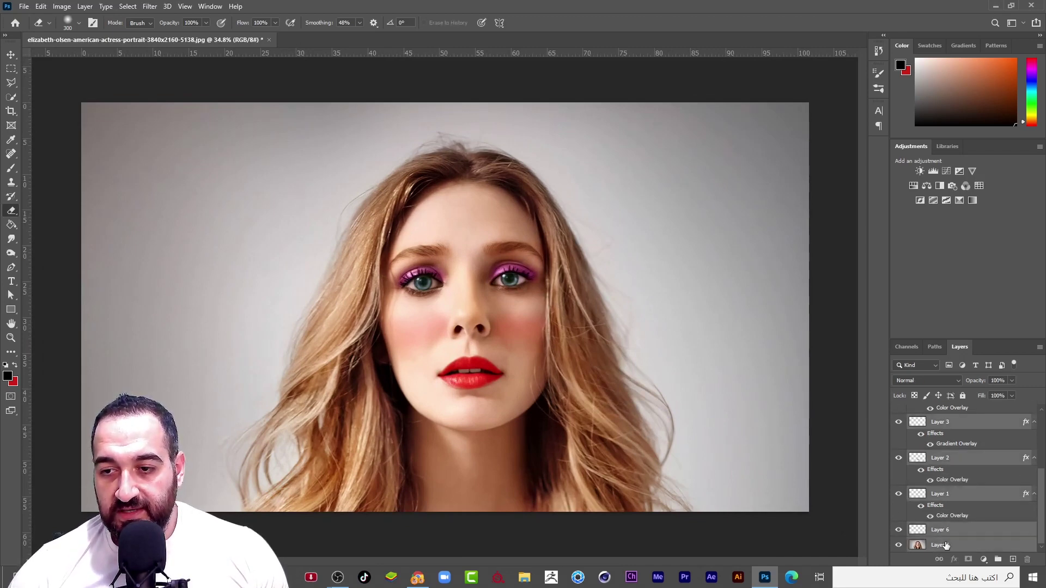
{"action": "right_click", "coordinate": [946, 546]}
{"action": "left_click", "coordinate": [959, 403]}
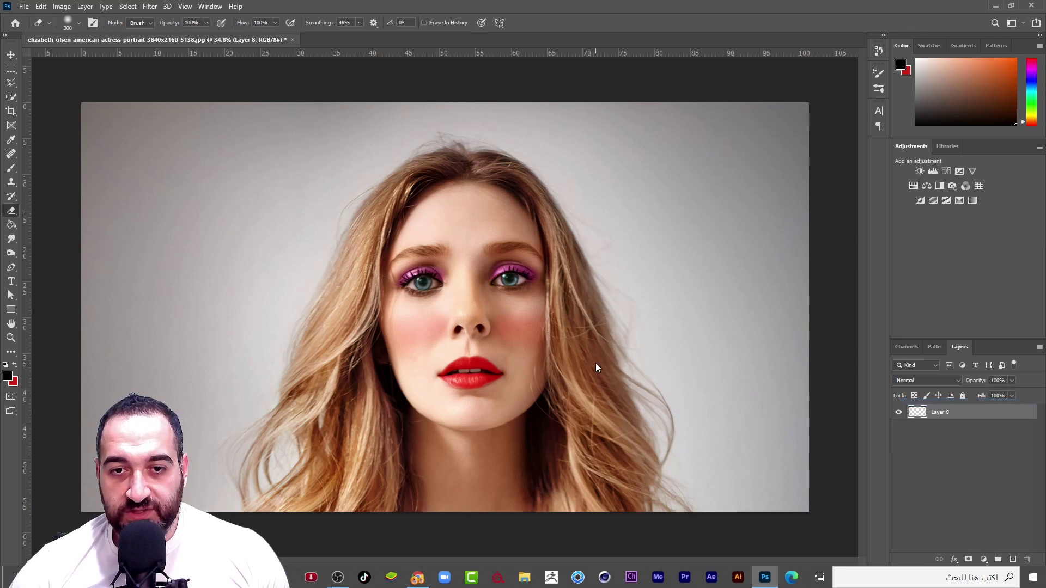
Step: Open the merged portrait in the Camera Raw Filter and set Texture to +37
{"action": "left_click", "coordinate": [150, 7]}
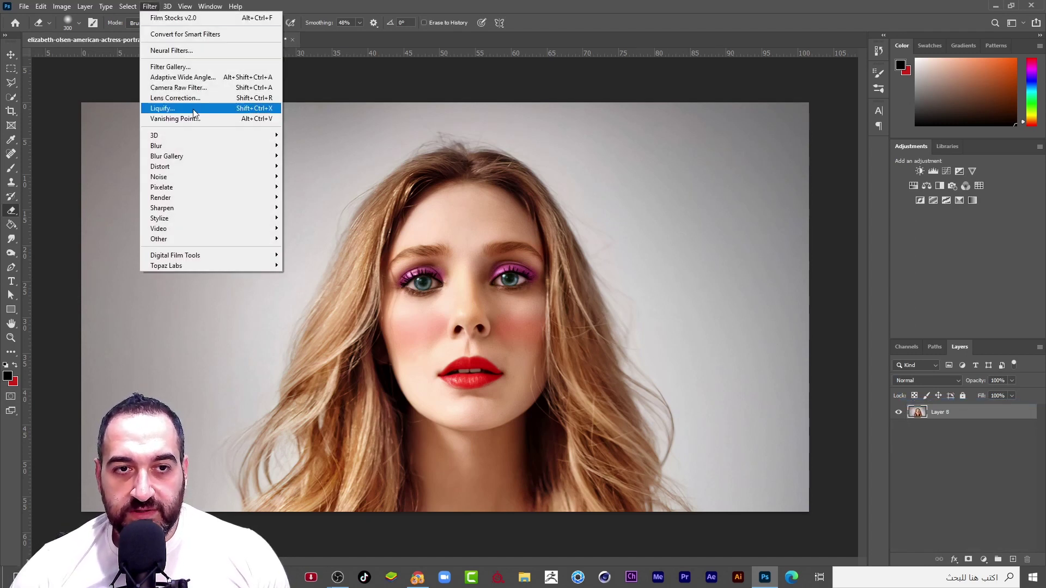
{"action": "left_click", "coordinate": [179, 87]}
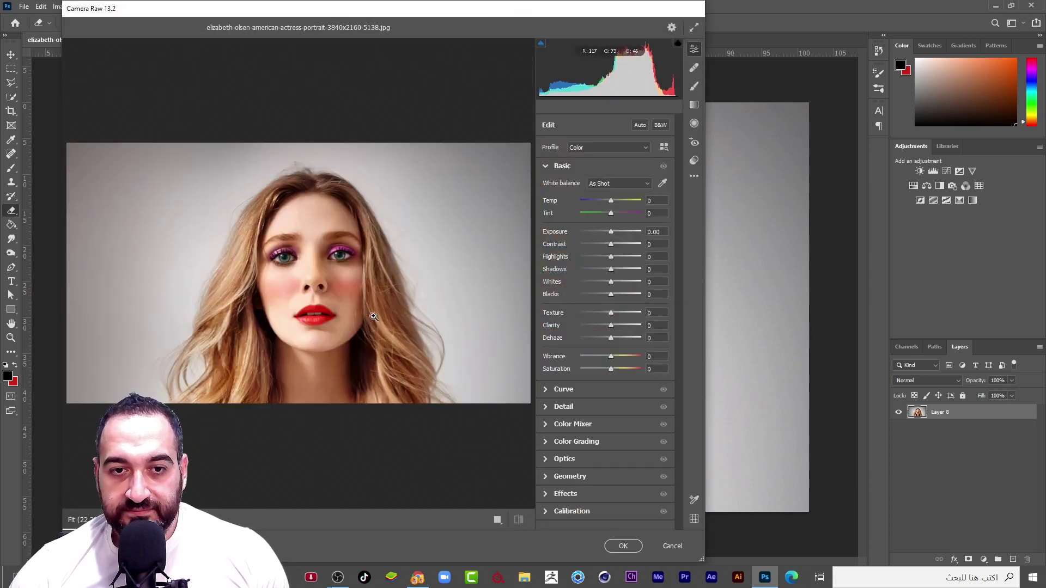
{"action": "left_click", "coordinate": [313, 287]}
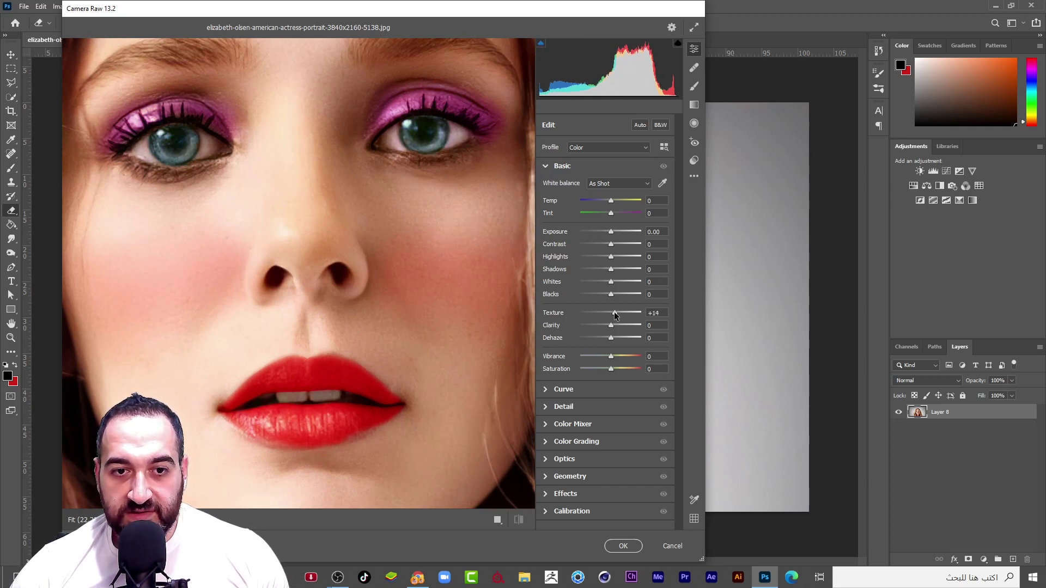
{"action": "left_click_drag", "start_coordinate": [615, 315], "coordinate": [621, 317]}
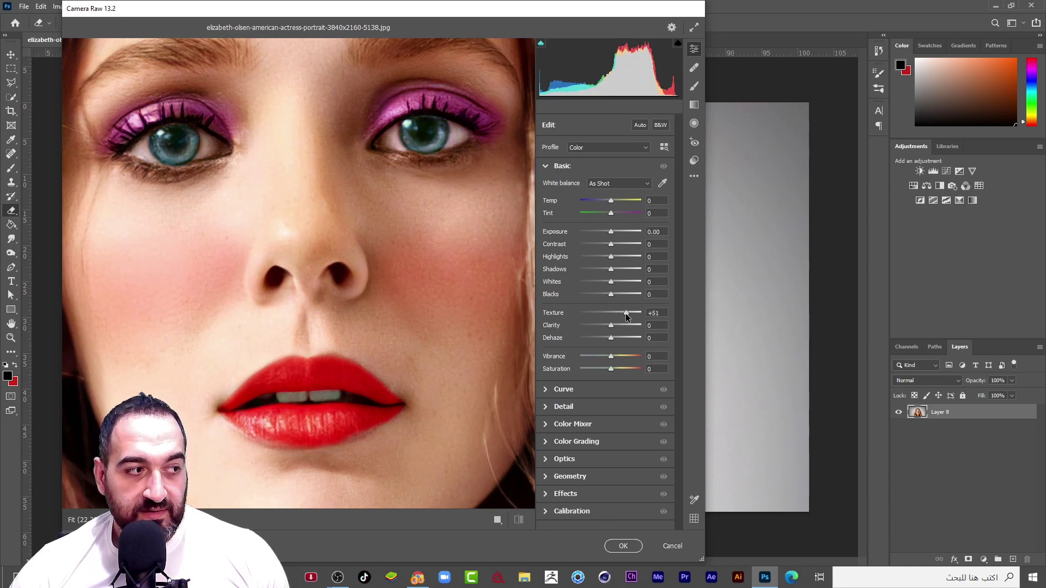
{"action": "left_click_drag", "start_coordinate": [626, 313], "coordinate": [622, 317]}
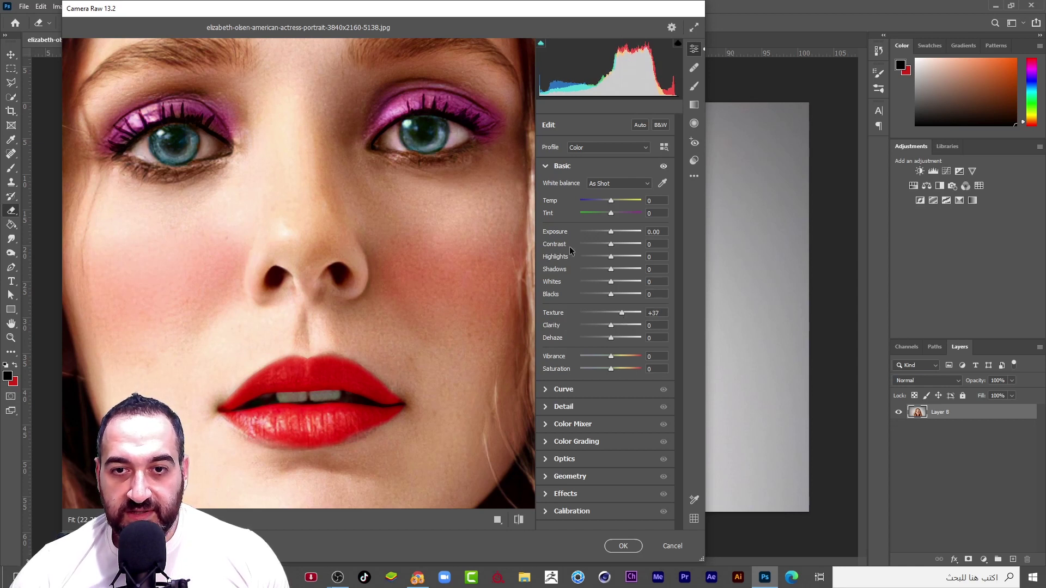
Step: Shift the Reds hue to -15 in the Color Mixer and apply the Camera Raw adjustments
{"action": "left_click", "coordinate": [549, 172]}
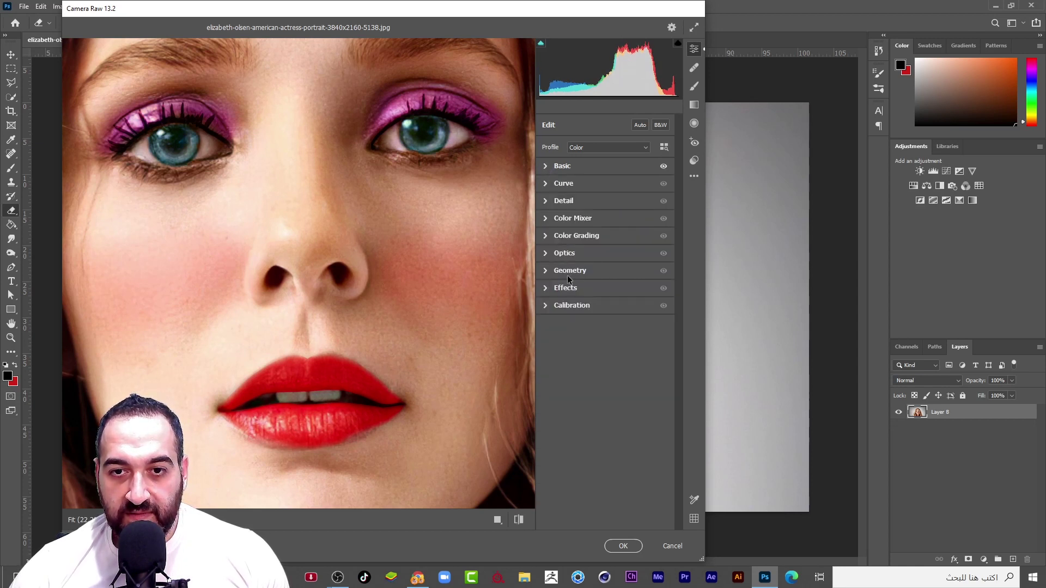
{"action": "left_click", "coordinate": [577, 235]}
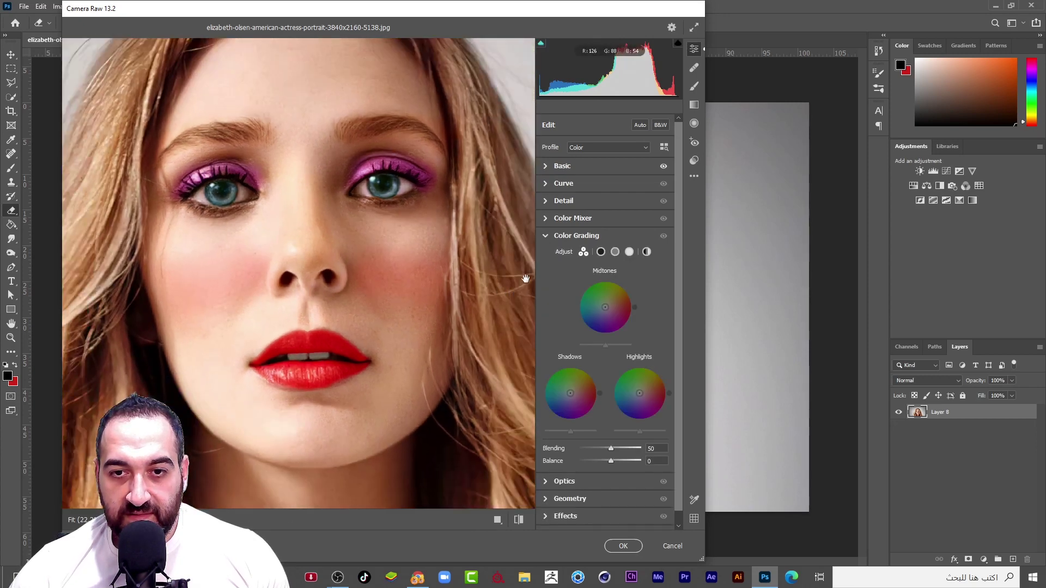
{"action": "left_click", "coordinate": [544, 238]}
{"action": "left_click", "coordinate": [543, 220]}
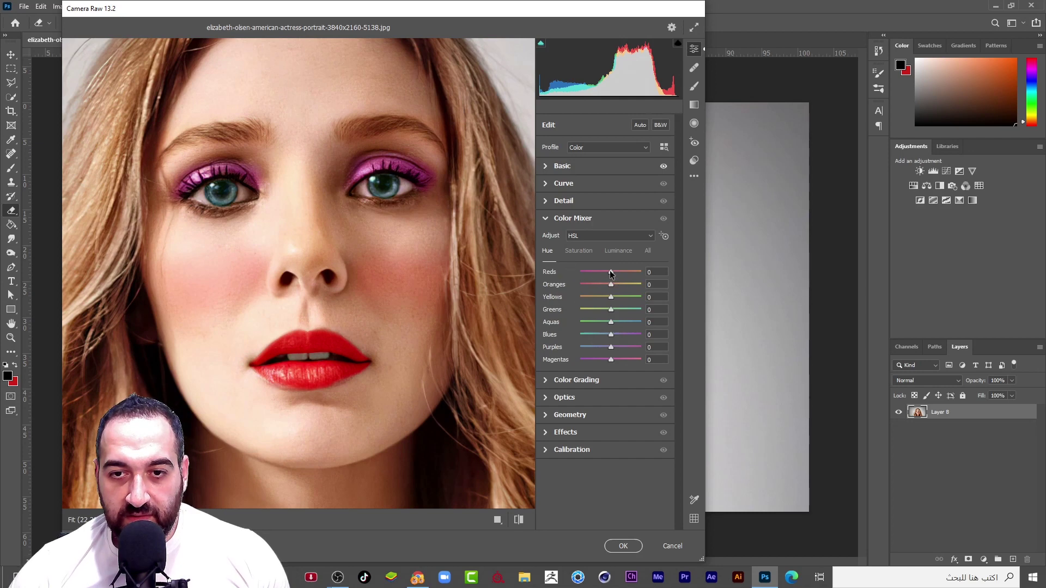
{"action": "left_click_drag", "start_coordinate": [611, 272], "coordinate": [606, 275]}
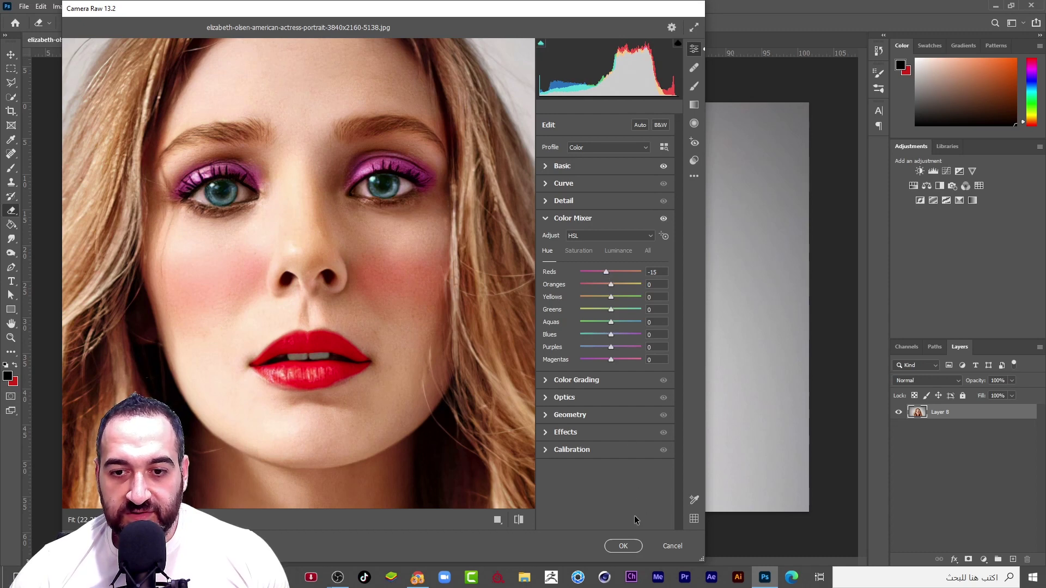
{"action": "left_click", "coordinate": [624, 546]}
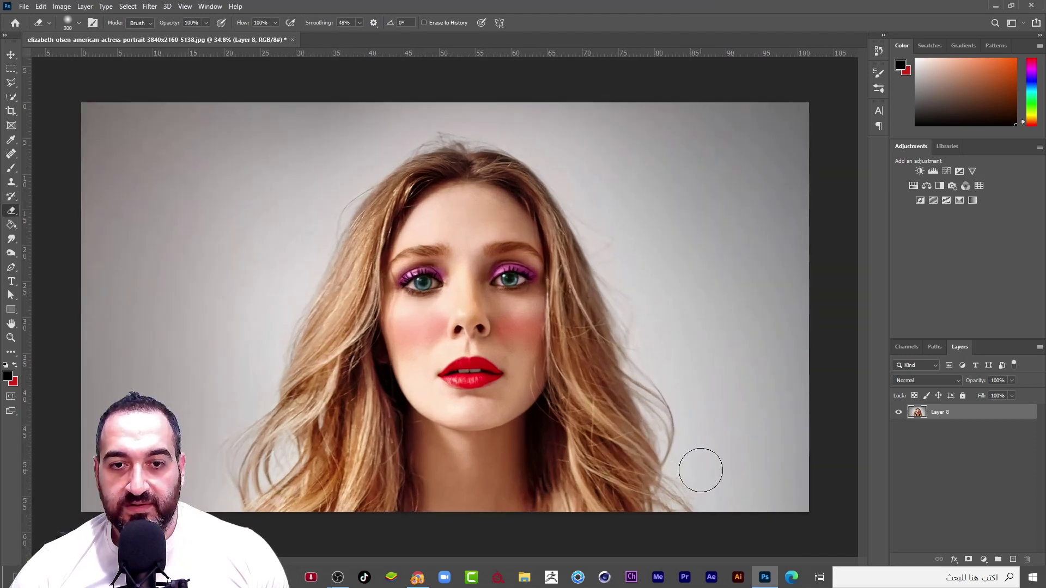
{"action": "scroll", "coordinate": [700, 472], "scroll_direction": "up", "scroll_amount": 3}
{"action": "scroll", "coordinate": [700, 471], "scroll_direction": "down", "scroll_amount": 1}
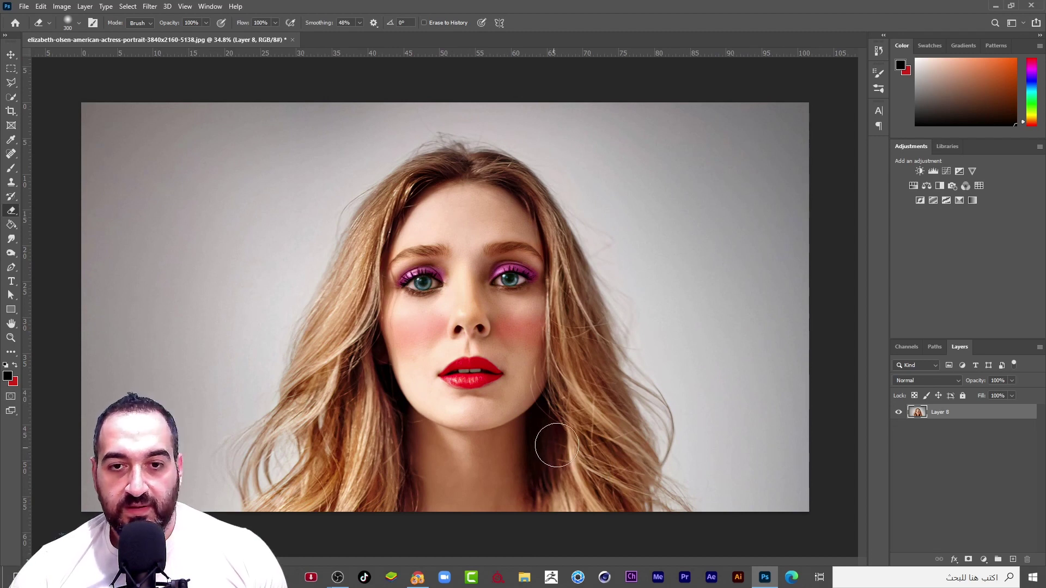
{"action": "left_click", "coordinate": [150, 6]}
{"action": "mouse_move", "coordinate": [185, 167]}
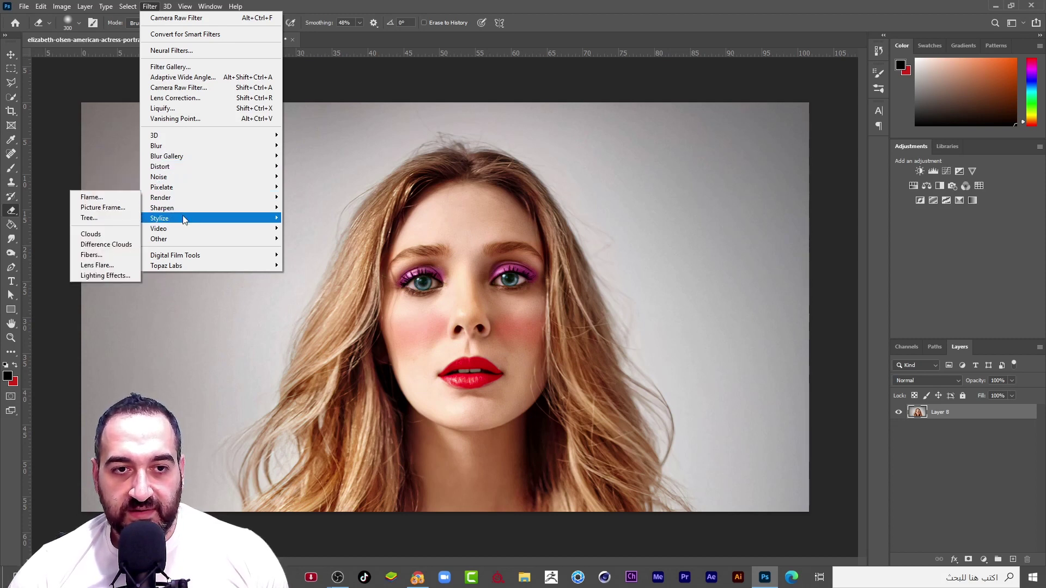
{"action": "mouse_move", "coordinate": [183, 219]}
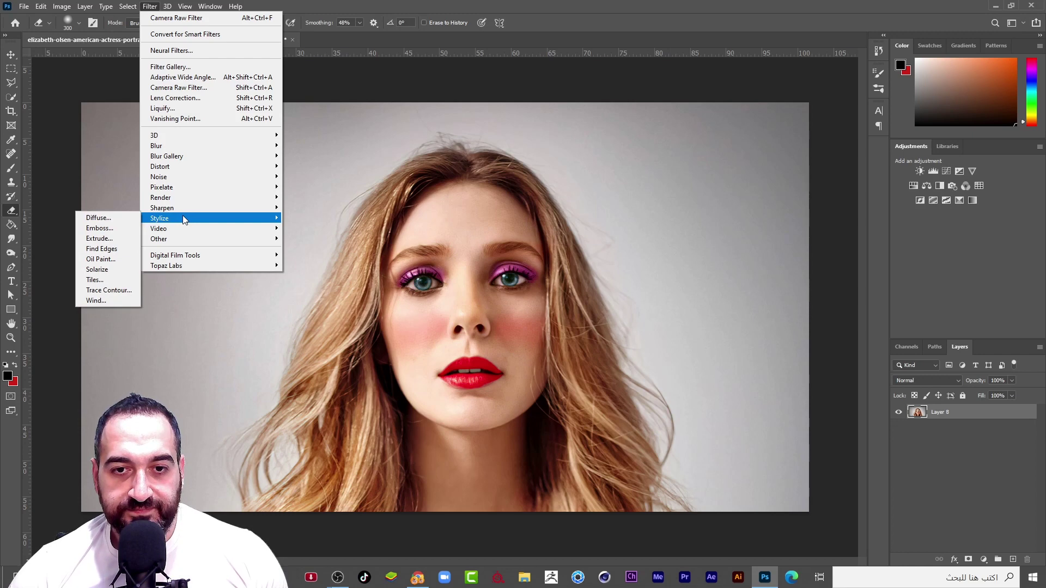